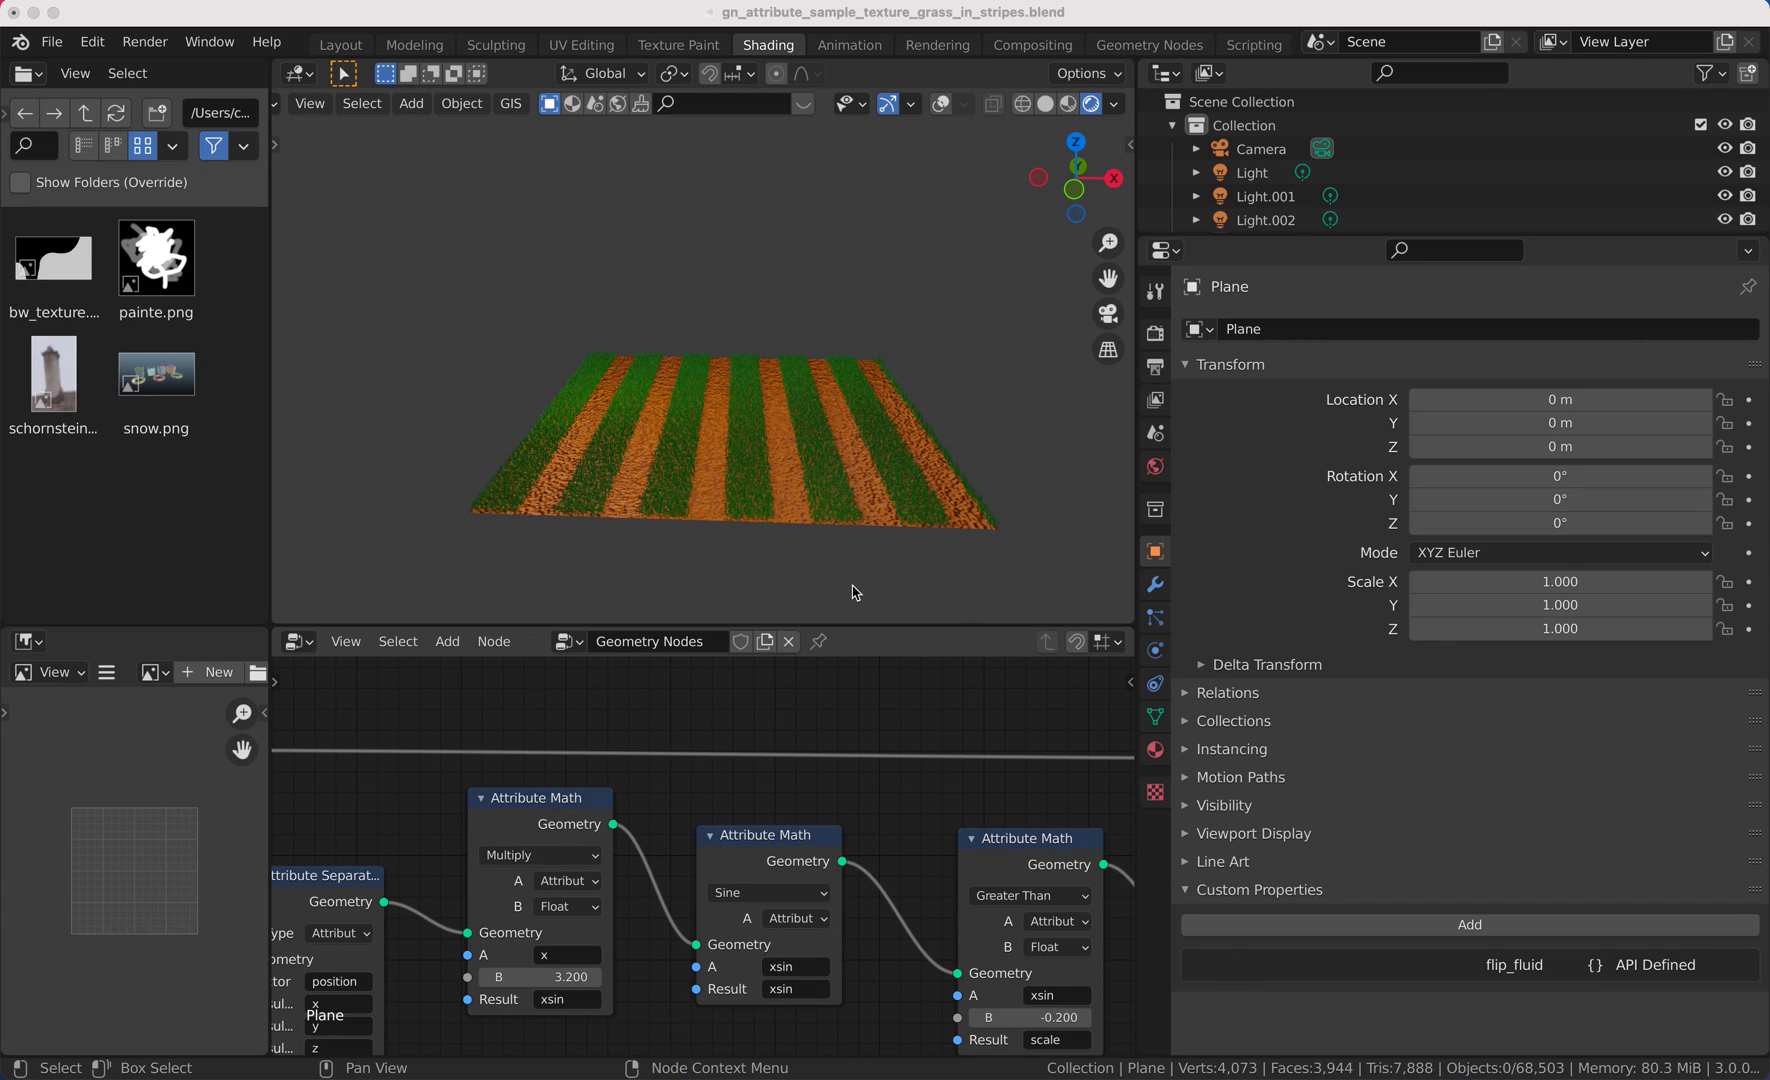
# Step: Start a new General scene, discarding the grass-stripes file's unsaved changes
pyautogui.hscroll(-10, 855, 592)
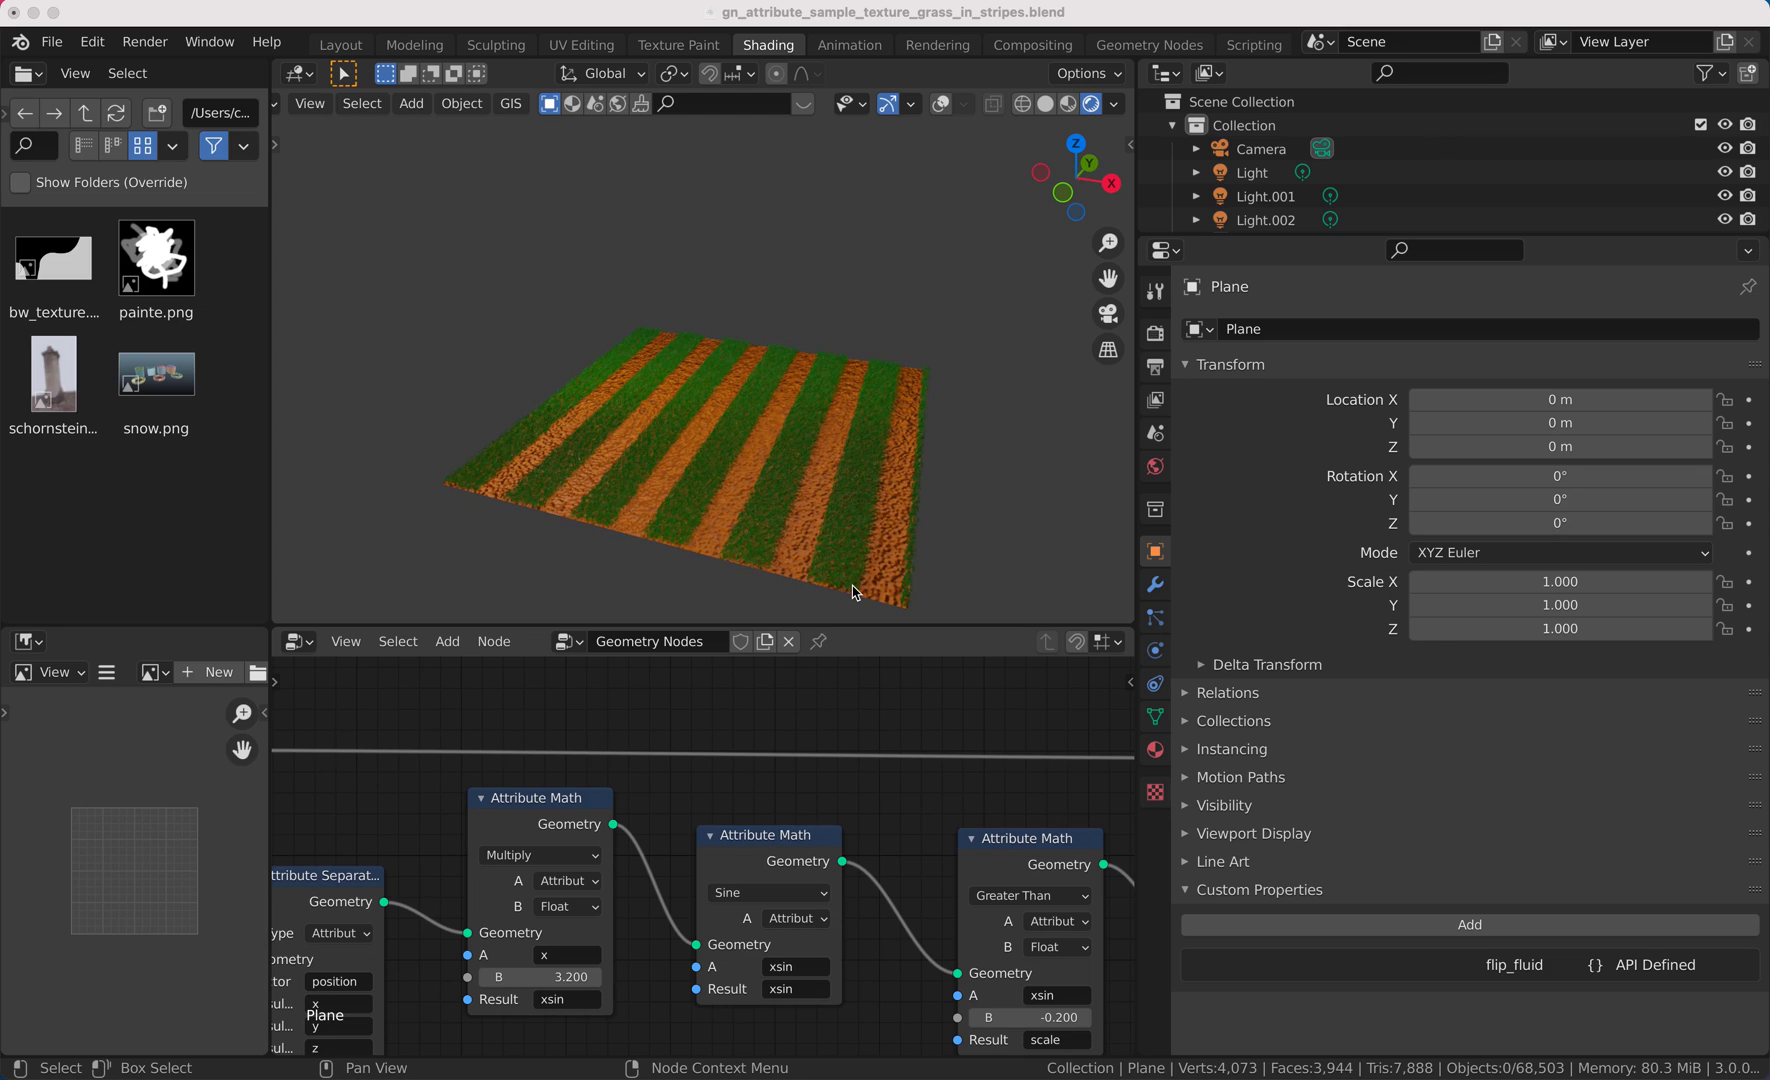
pyautogui.hscroll(-3, 855, 592)
pyautogui.hscroll(-3, 735, 517)
pyautogui.hscroll(-2, 742, 466)
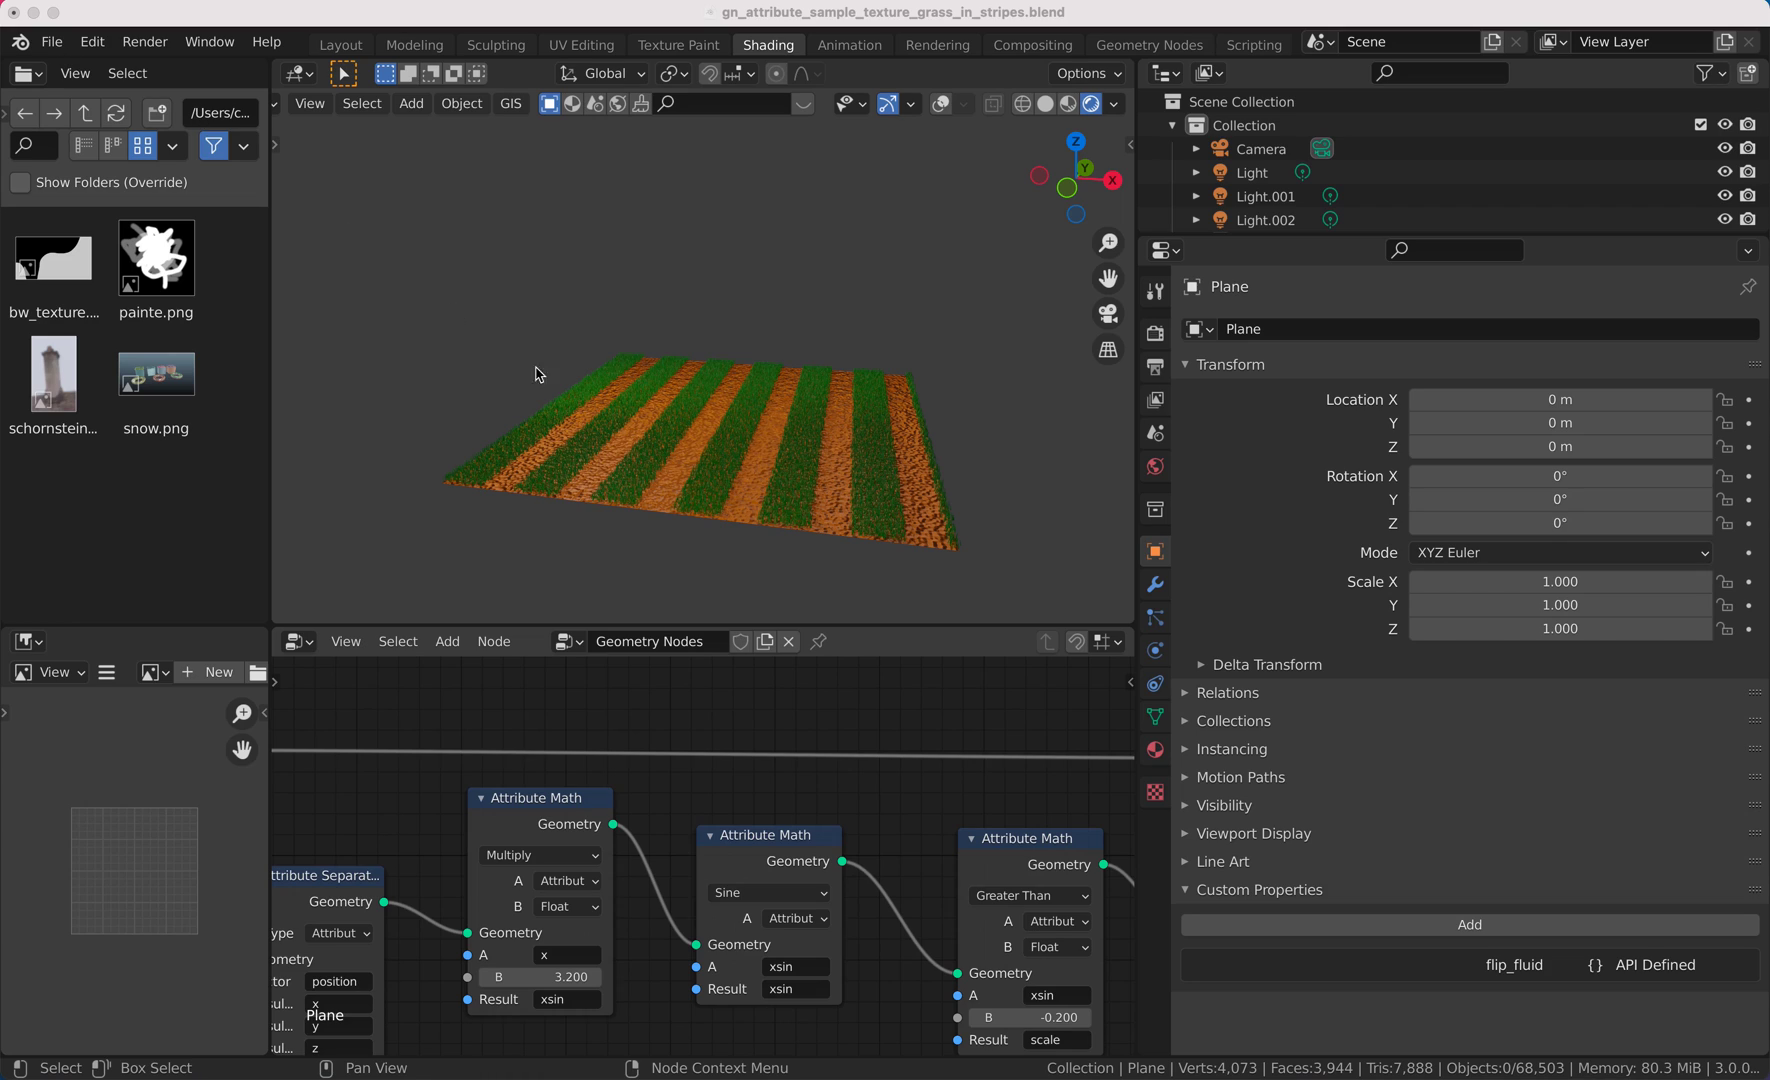
pyautogui.click(53, 43)
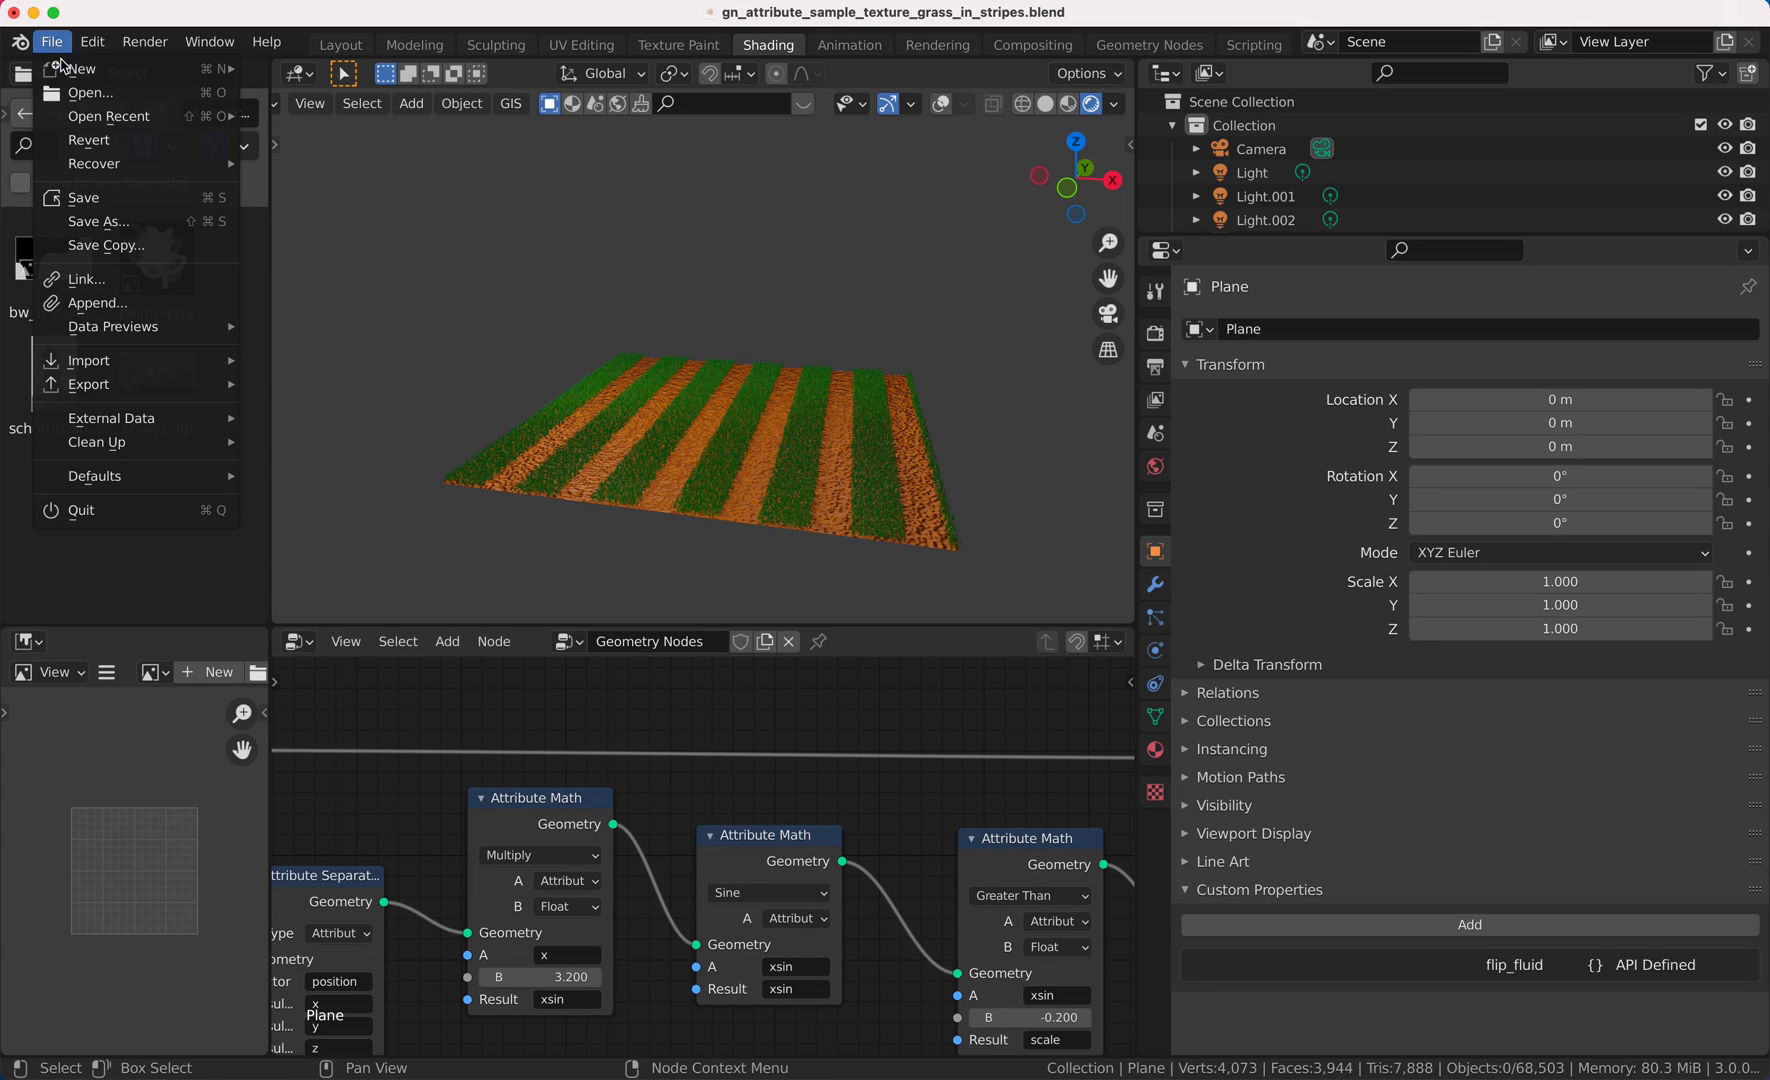
pyautogui.moveTo(68, 70)
pyautogui.click(277, 75)
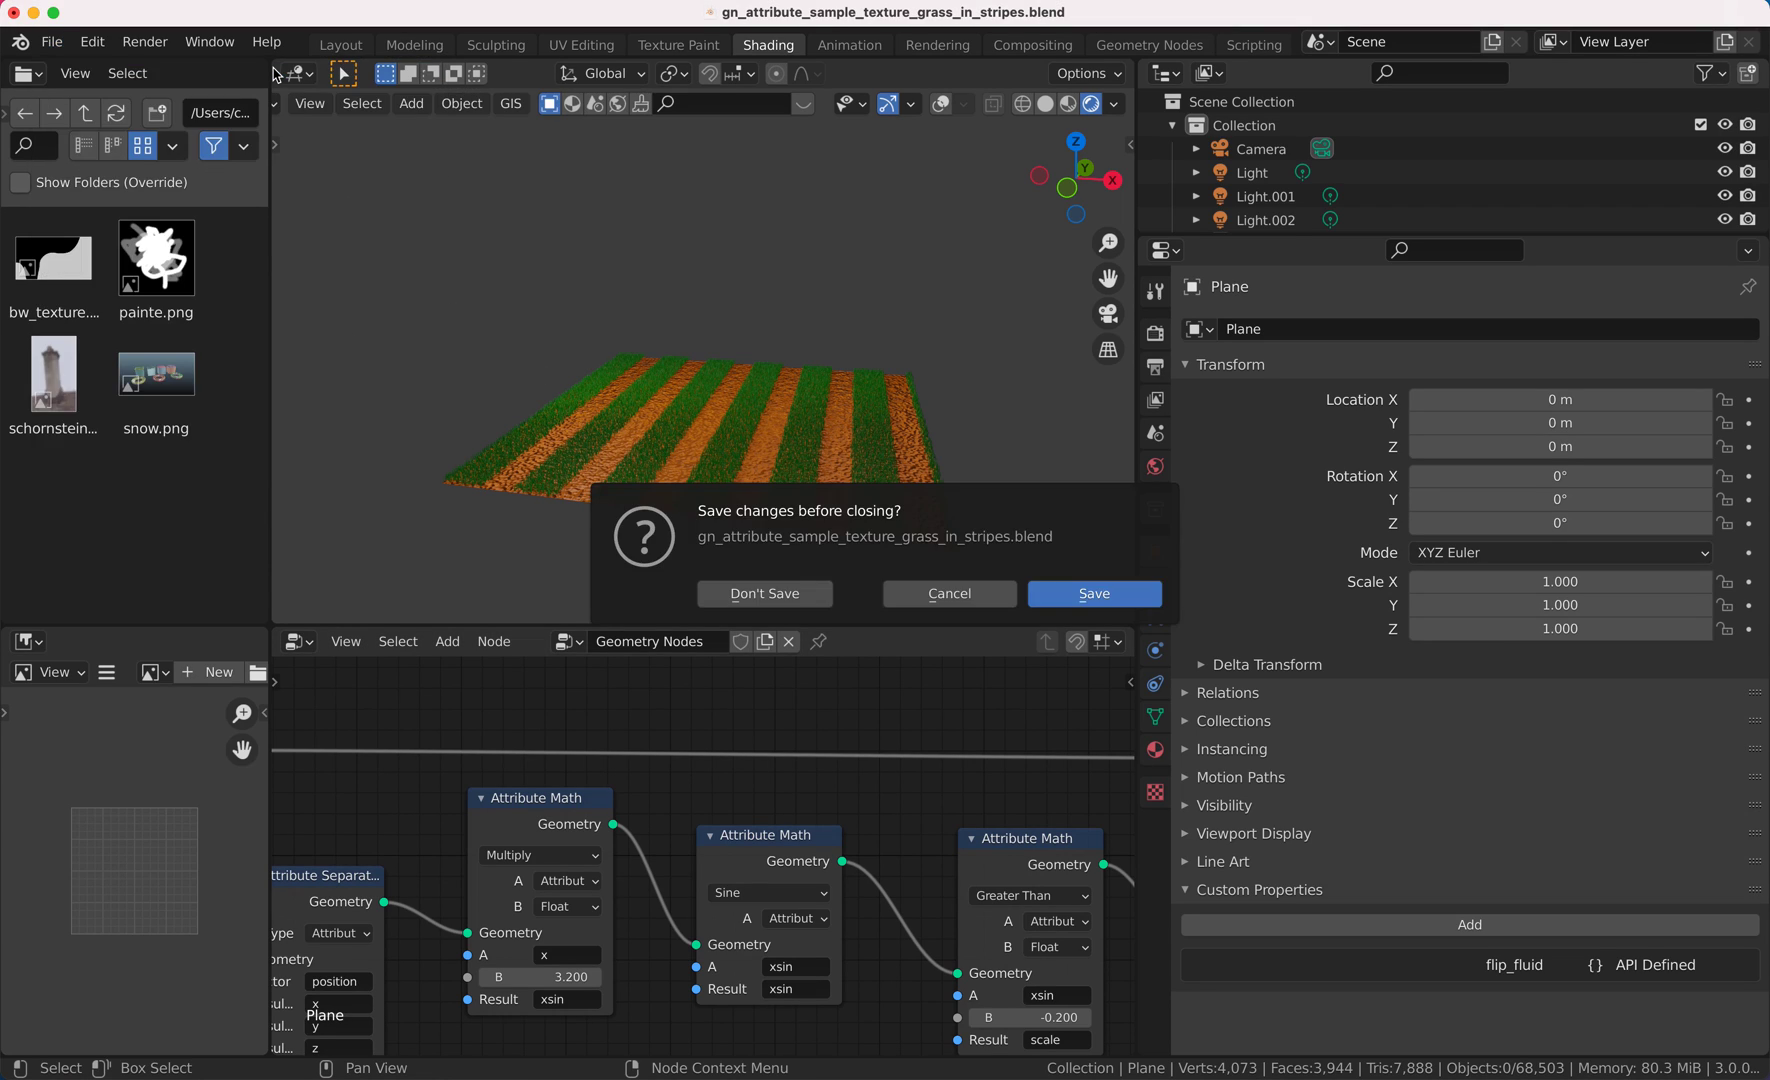
pyautogui.click(743, 600)
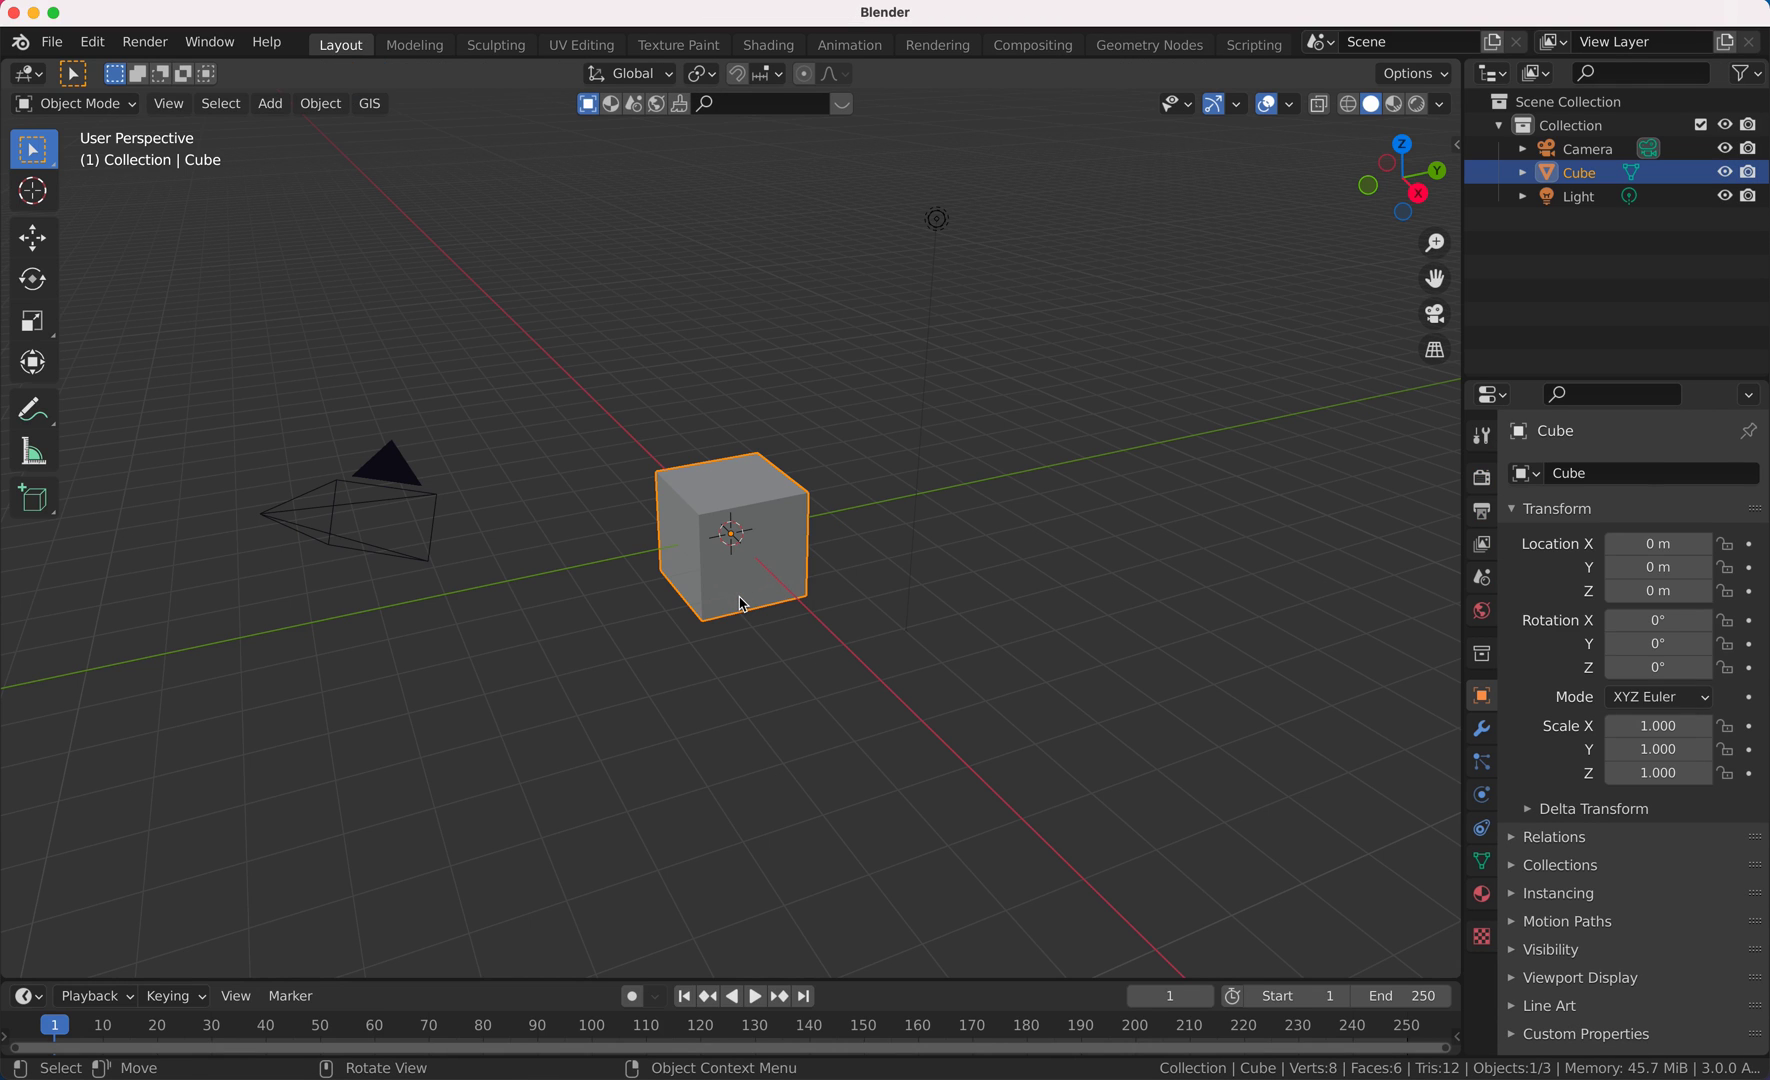
# Step: Show the N sidebar to check the screencast keys settings, then hide it again
pyautogui.press('n')
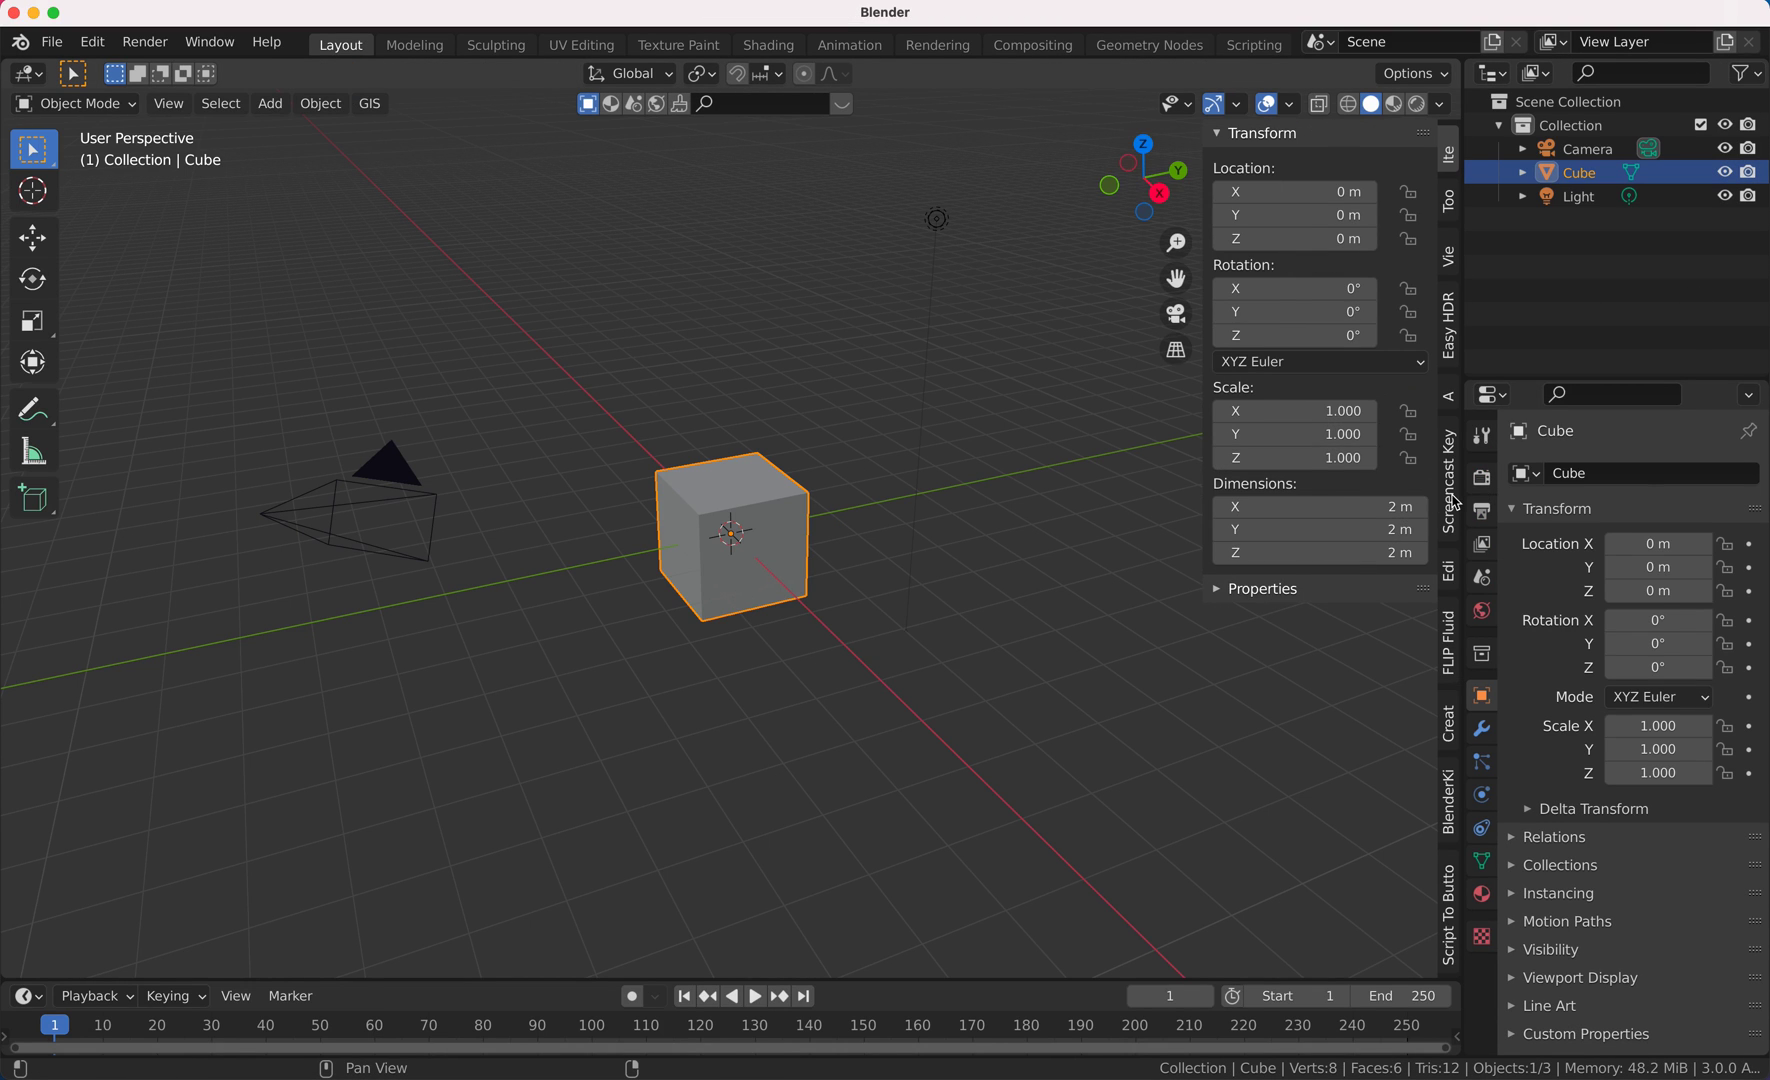
pyautogui.click(1455, 502)
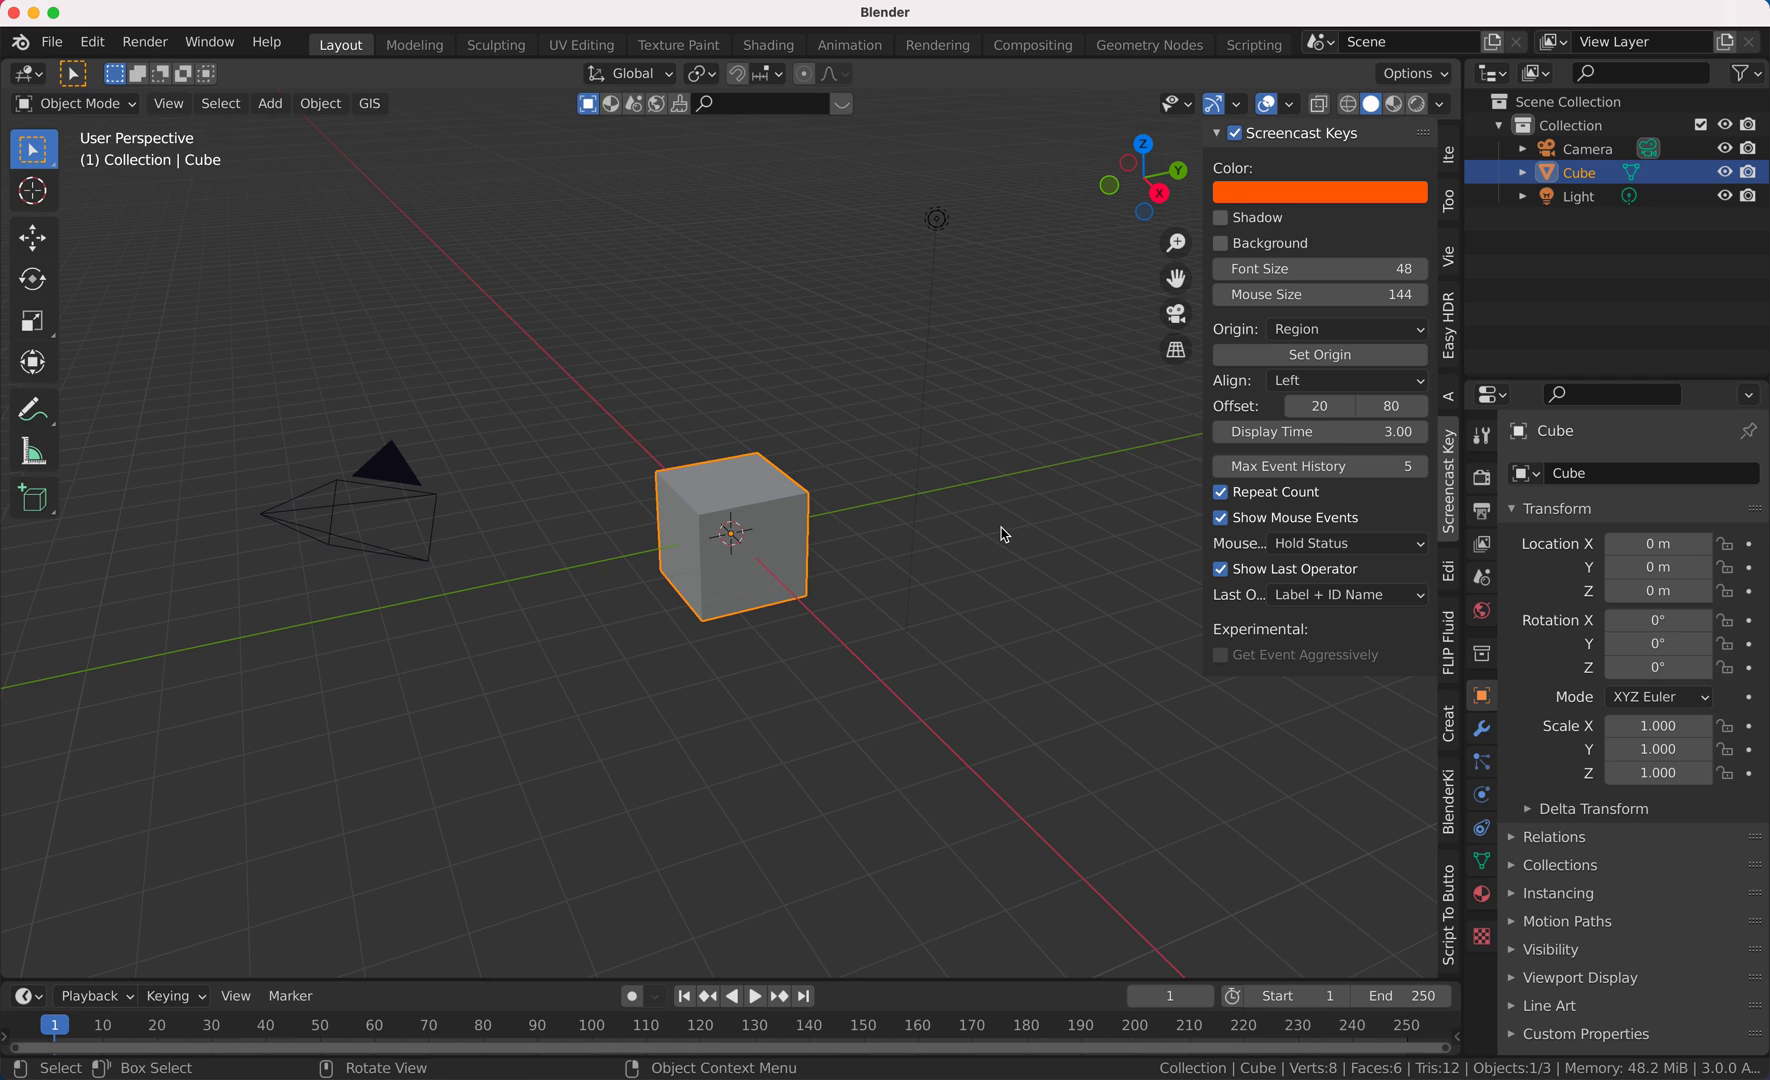
pyautogui.press('n')
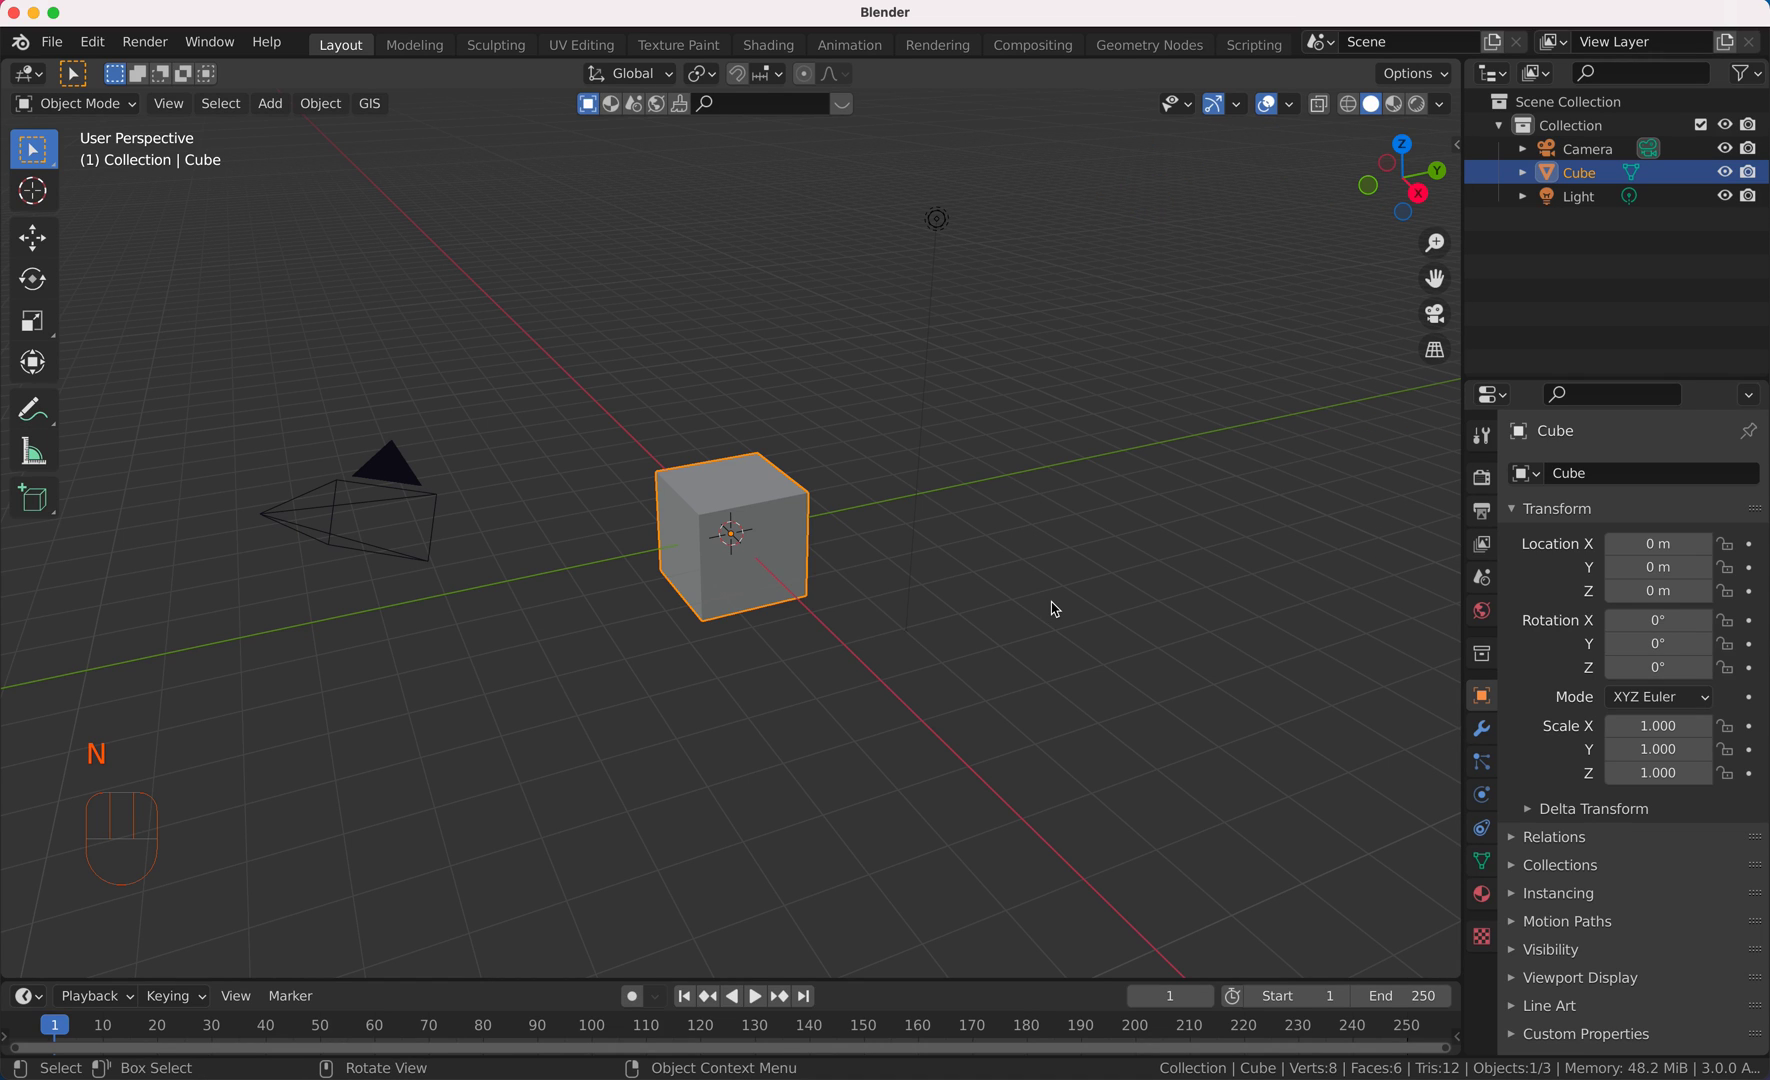
pyautogui.scroll(3, 1055, 609)
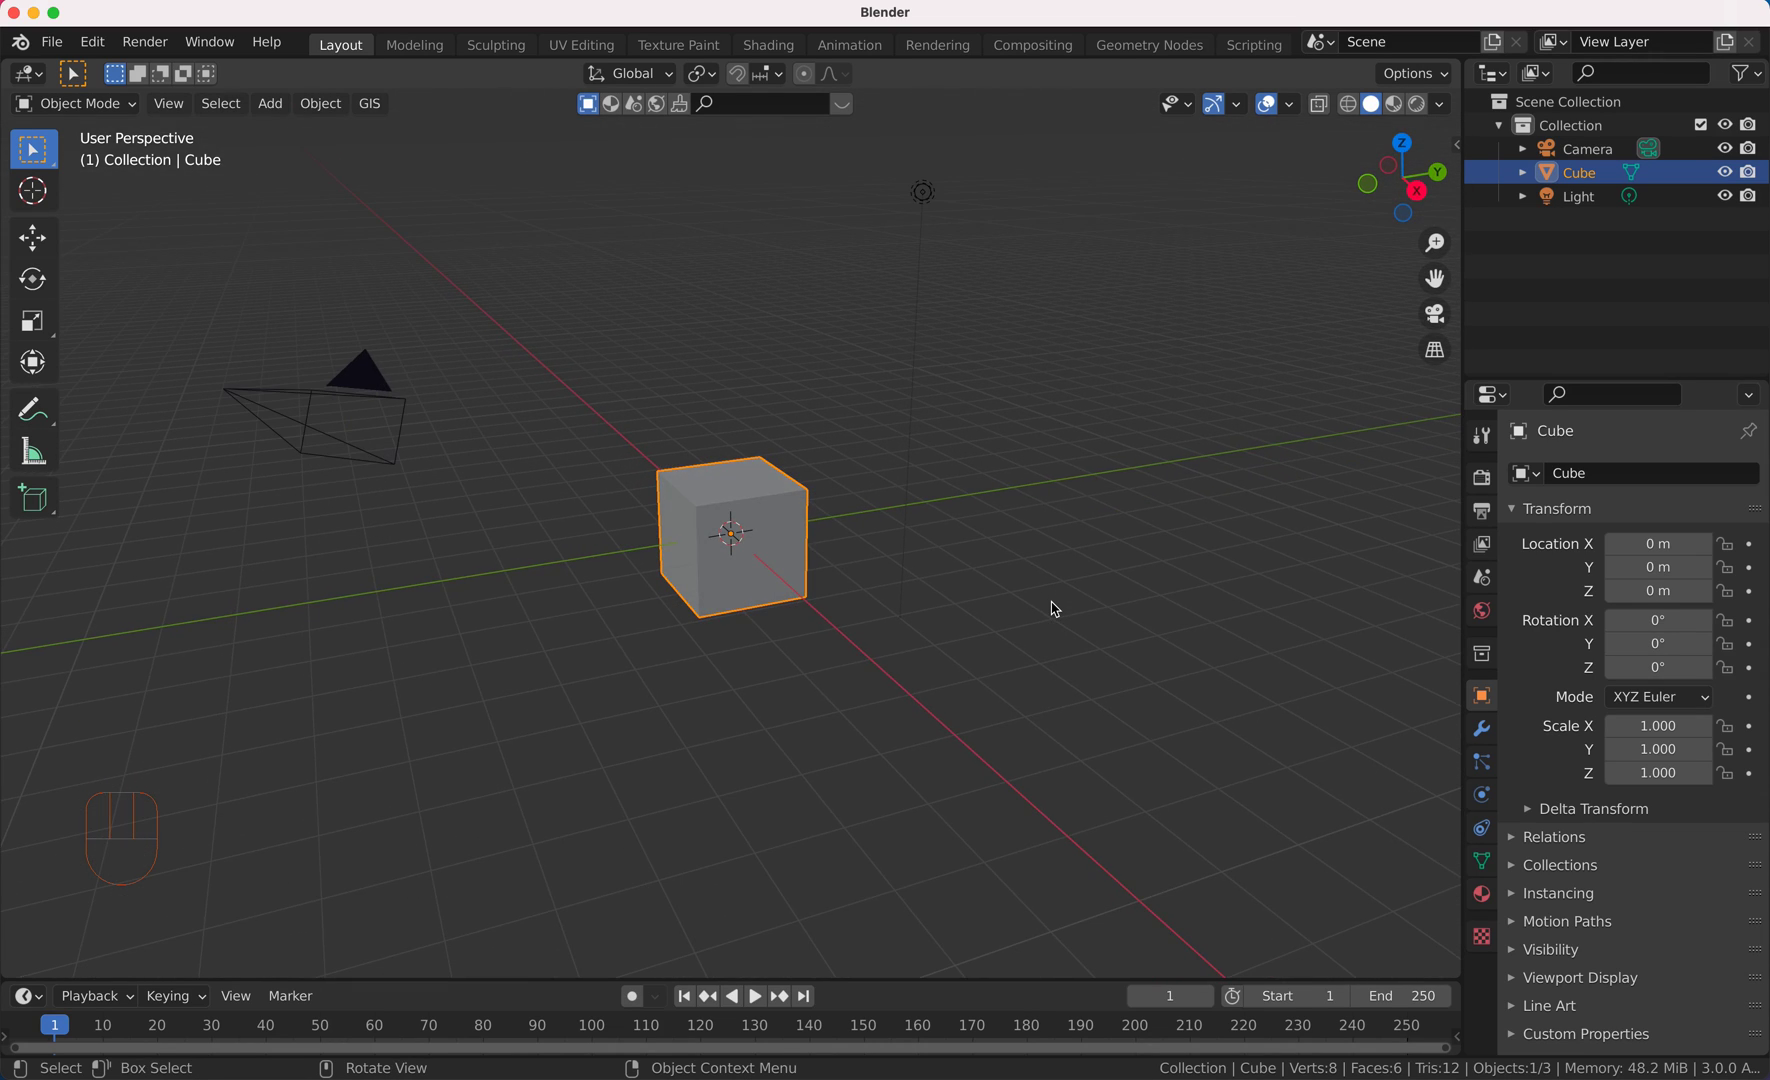
# Step: With snapping on, raise the cube 1 m in Z and narrow its width and depth to about 0.22
pyautogui.press('Tab')
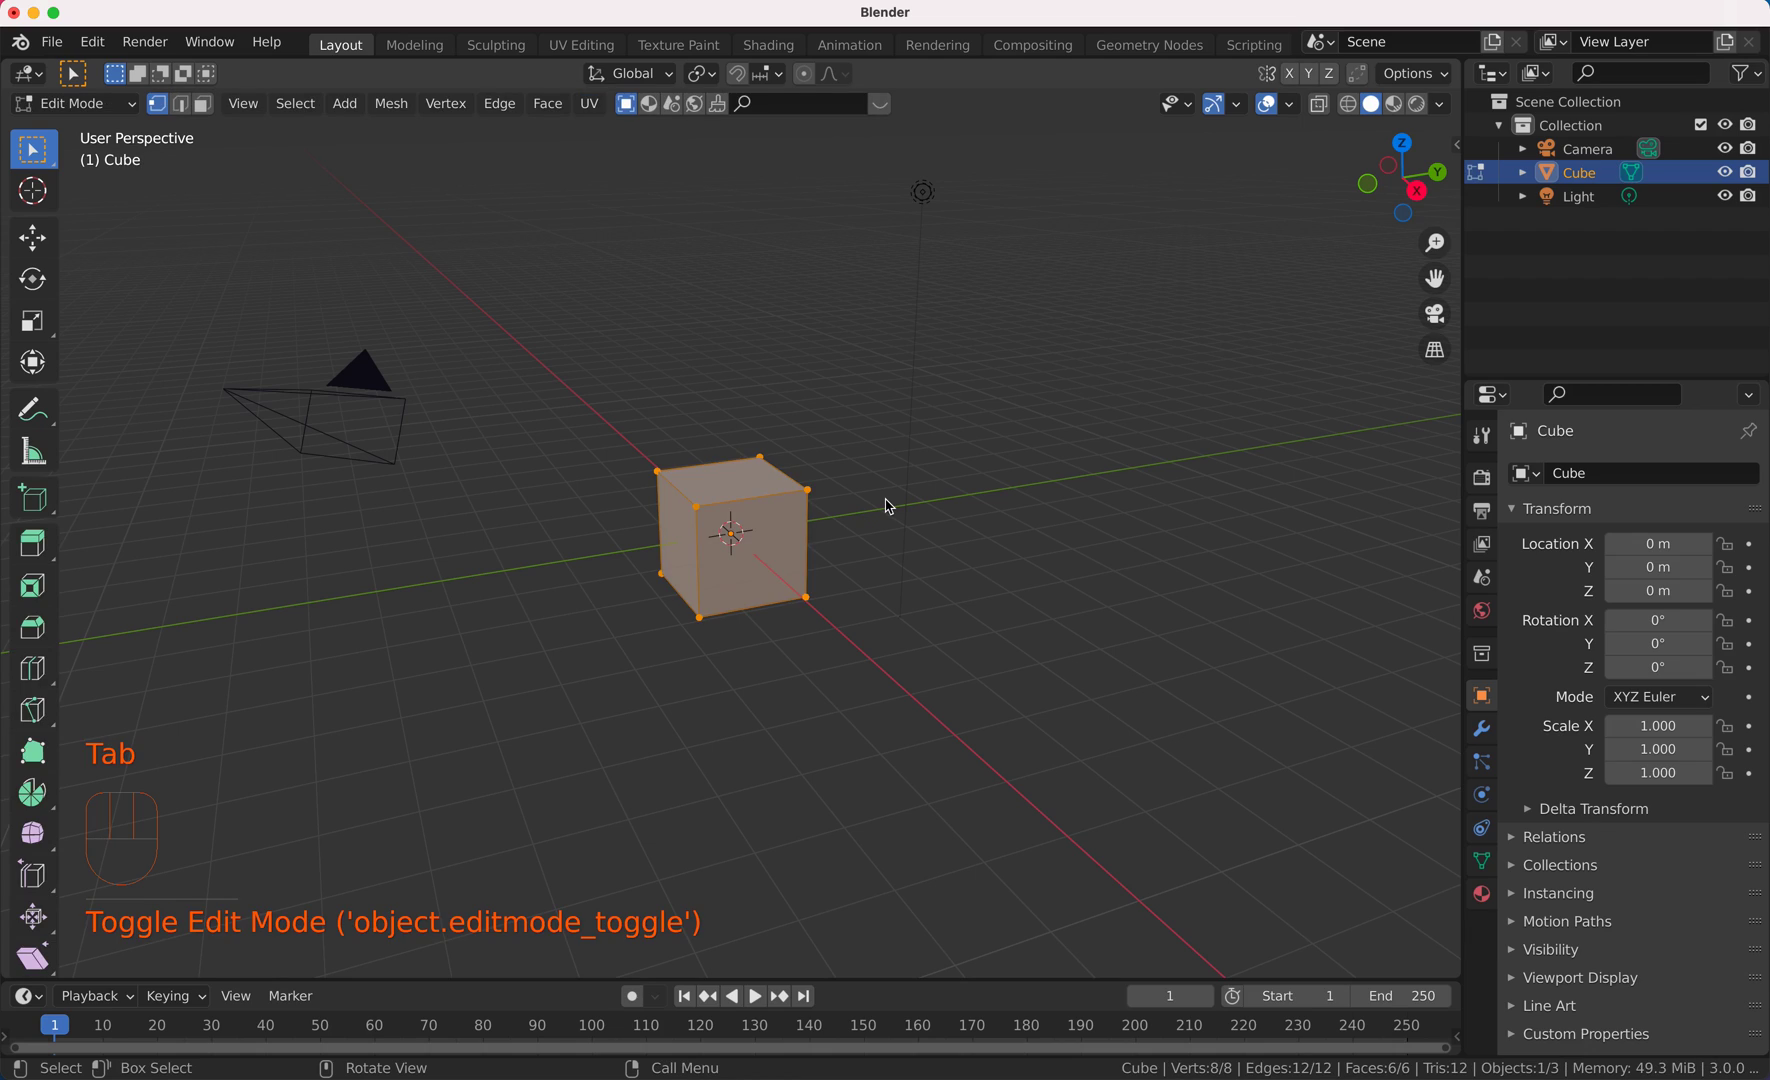
pyautogui.click(737, 74)
pyautogui.press('g')
pyautogui.press('z')
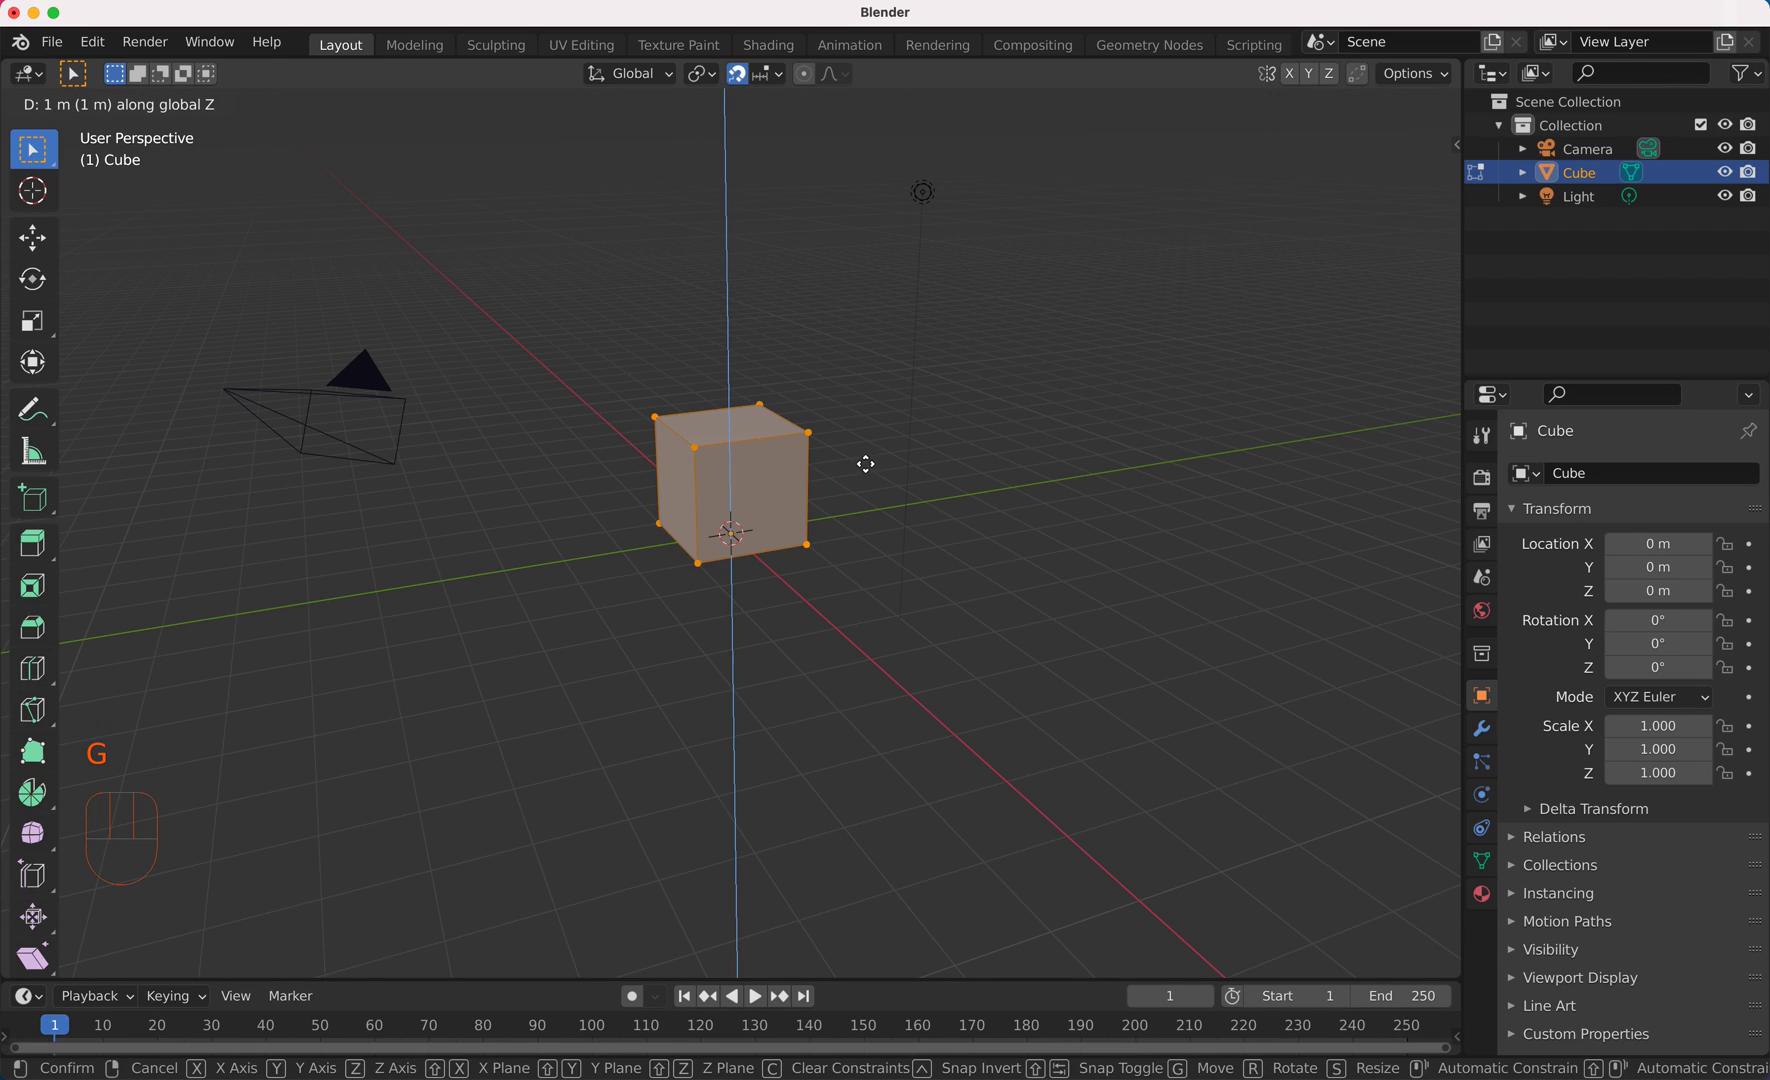
pyautogui.click(866, 459)
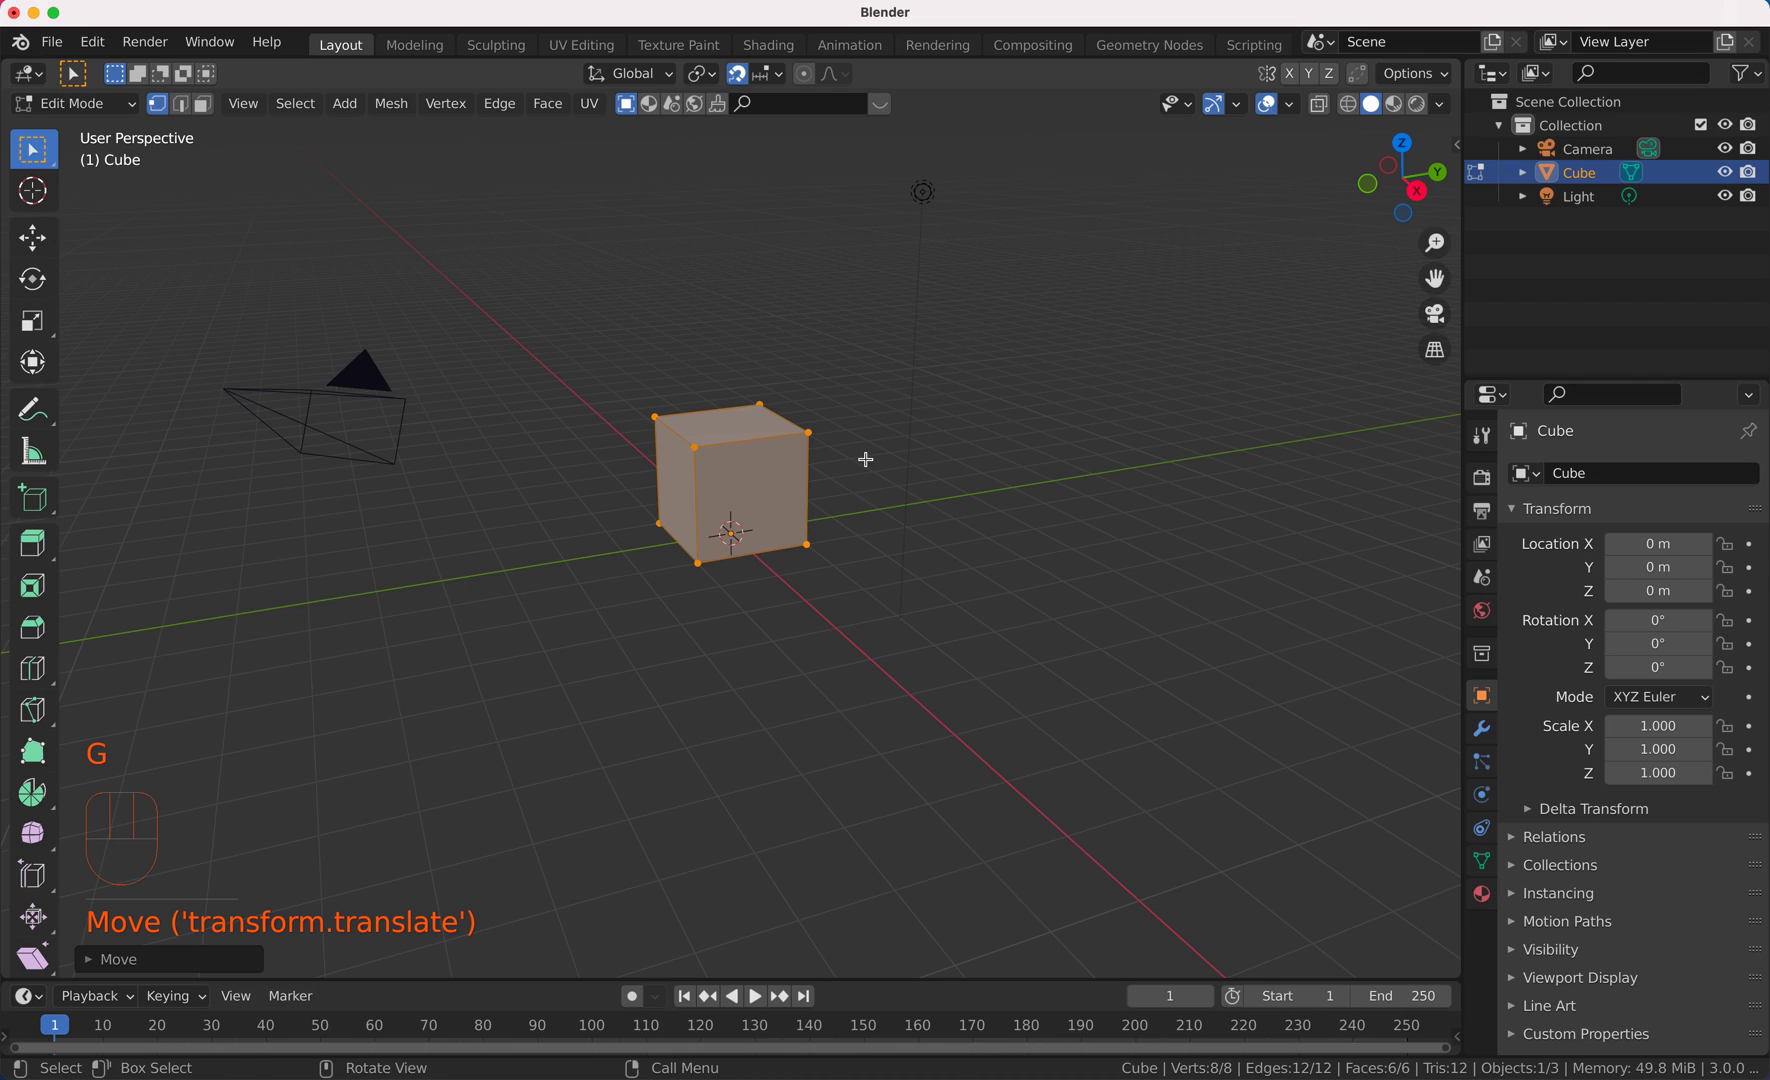
pyautogui.press('s')
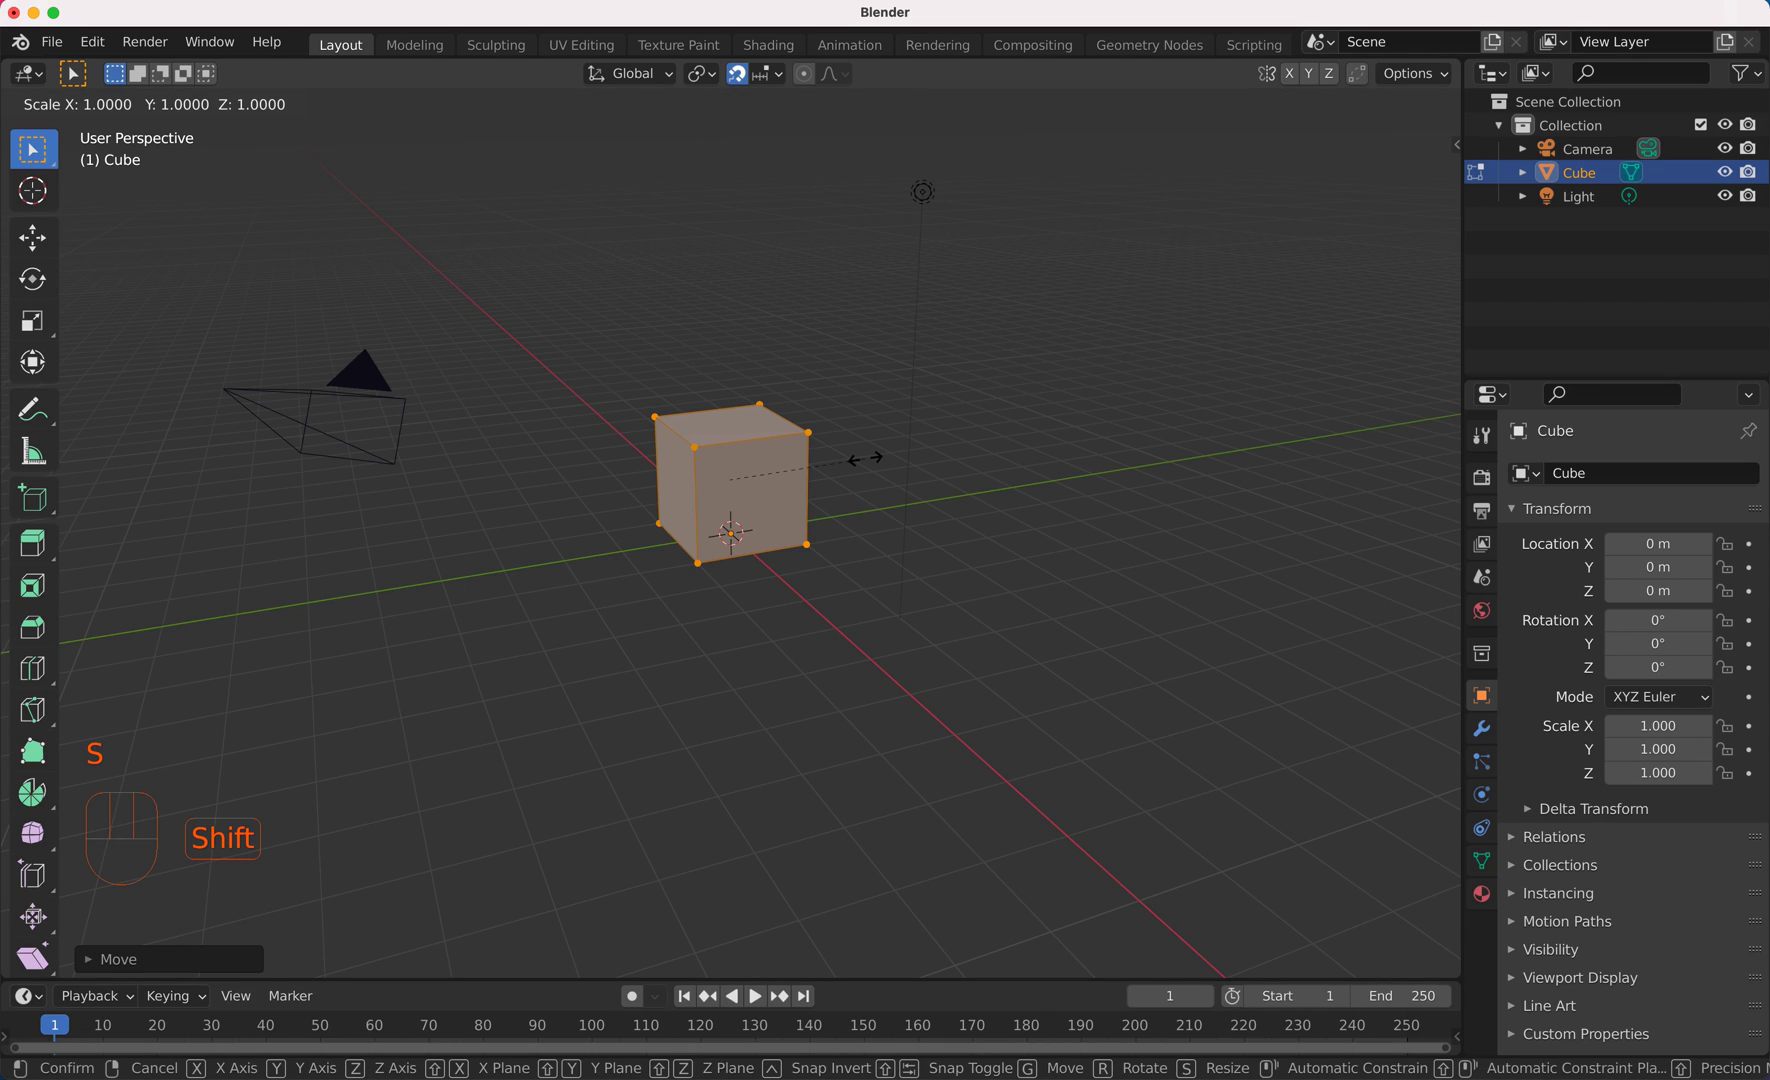
pyautogui.hotkey('shift', 'z')
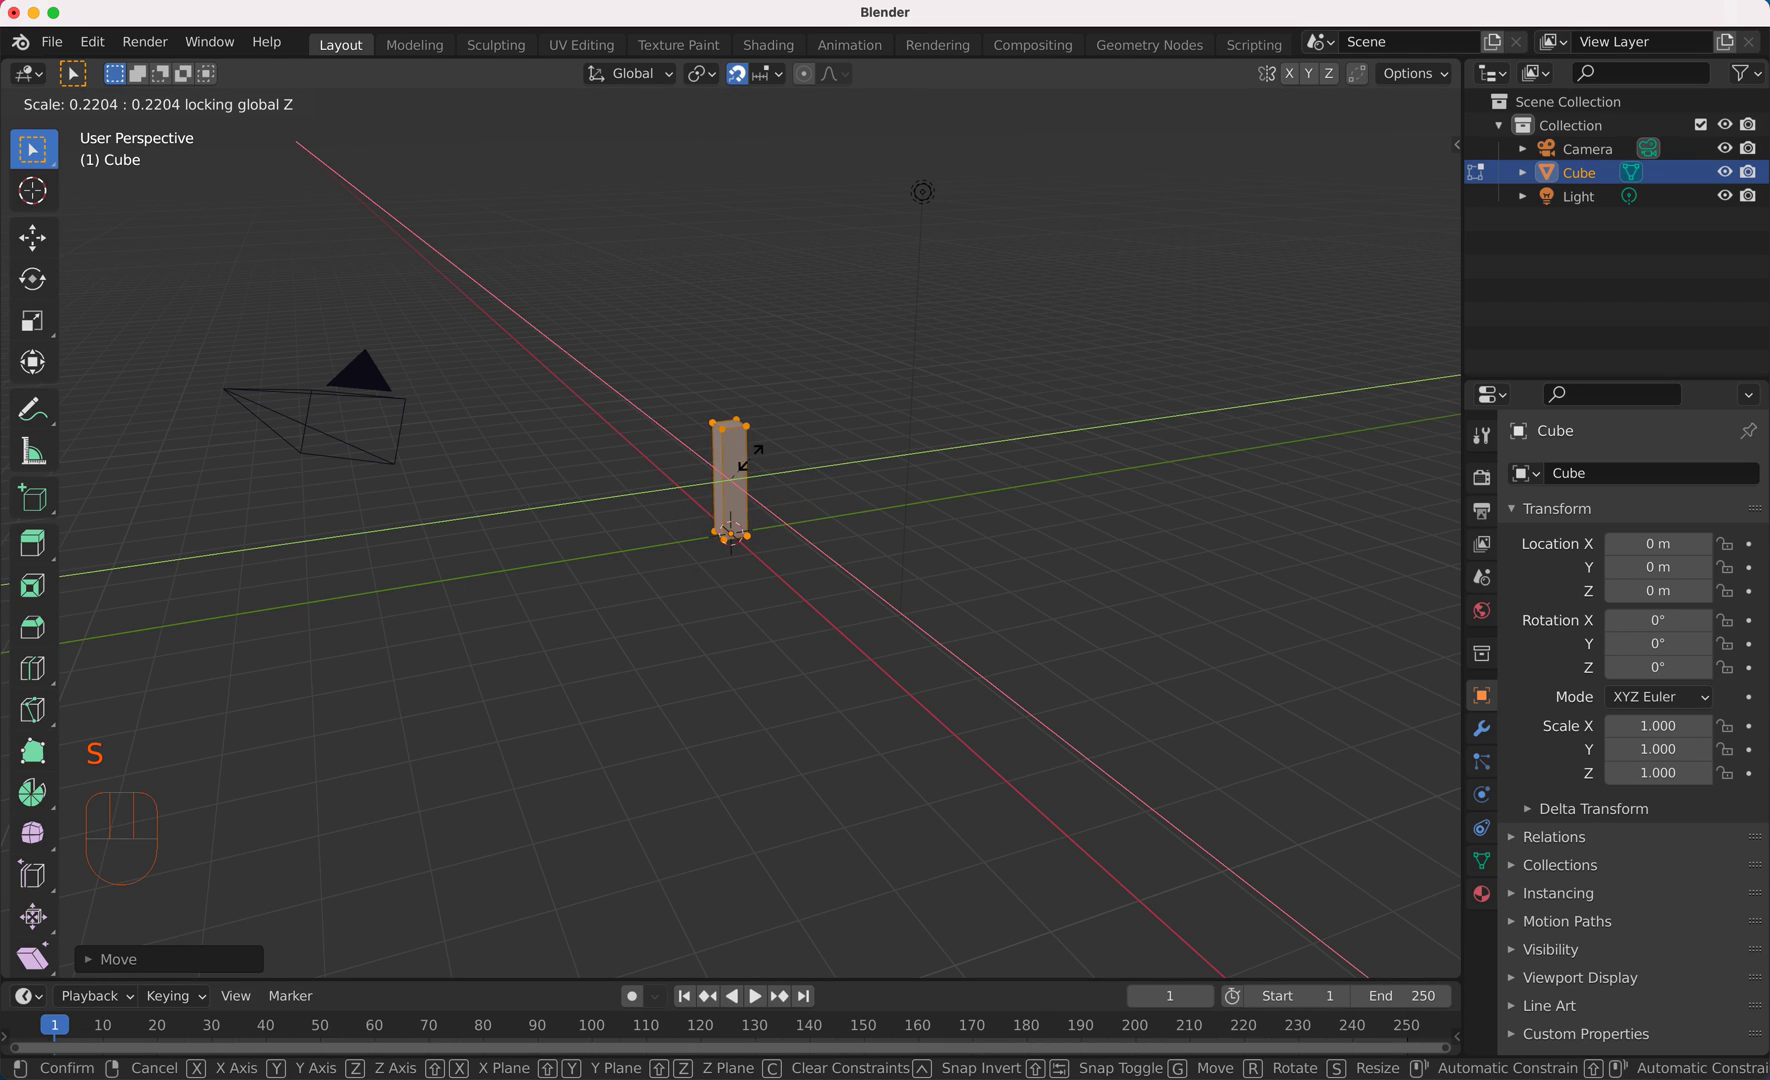
pyautogui.click(744, 458)
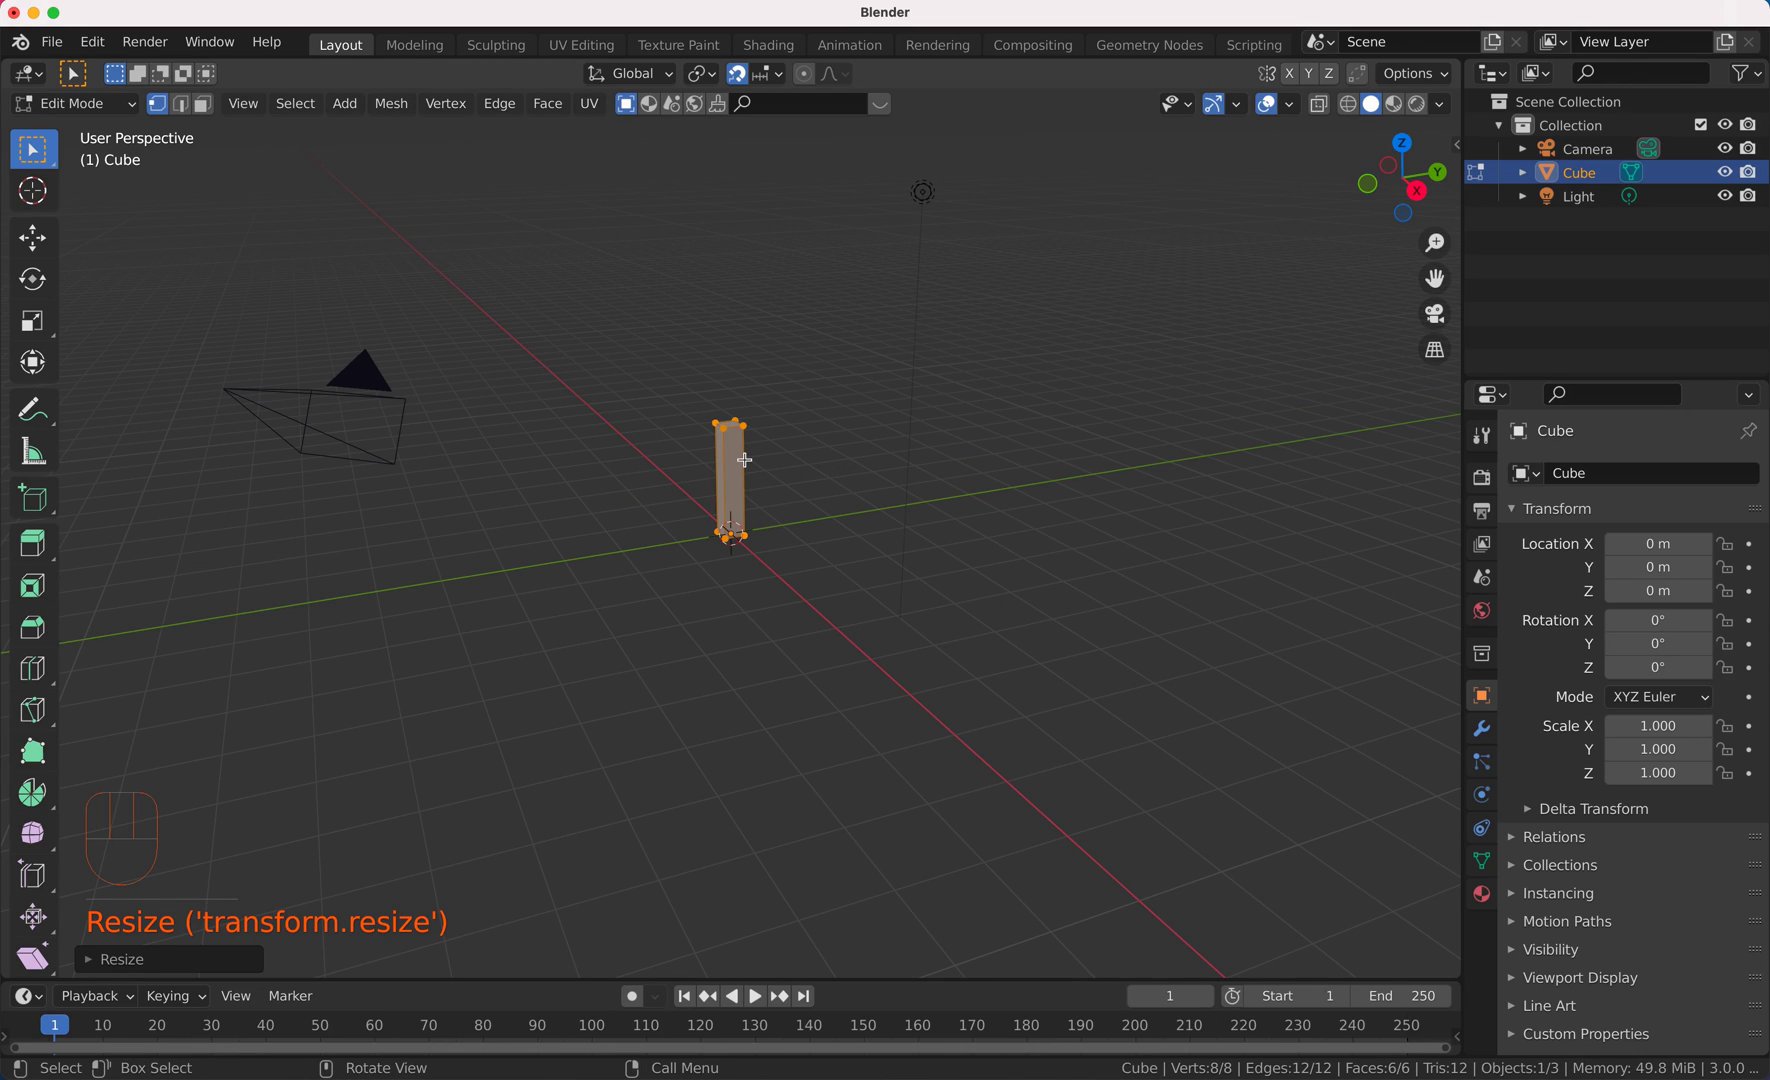
# Step: Add 14 horizontal loop cuts along the column
pyautogui.press('super+r')
pyautogui.scroll(8, 744, 459)
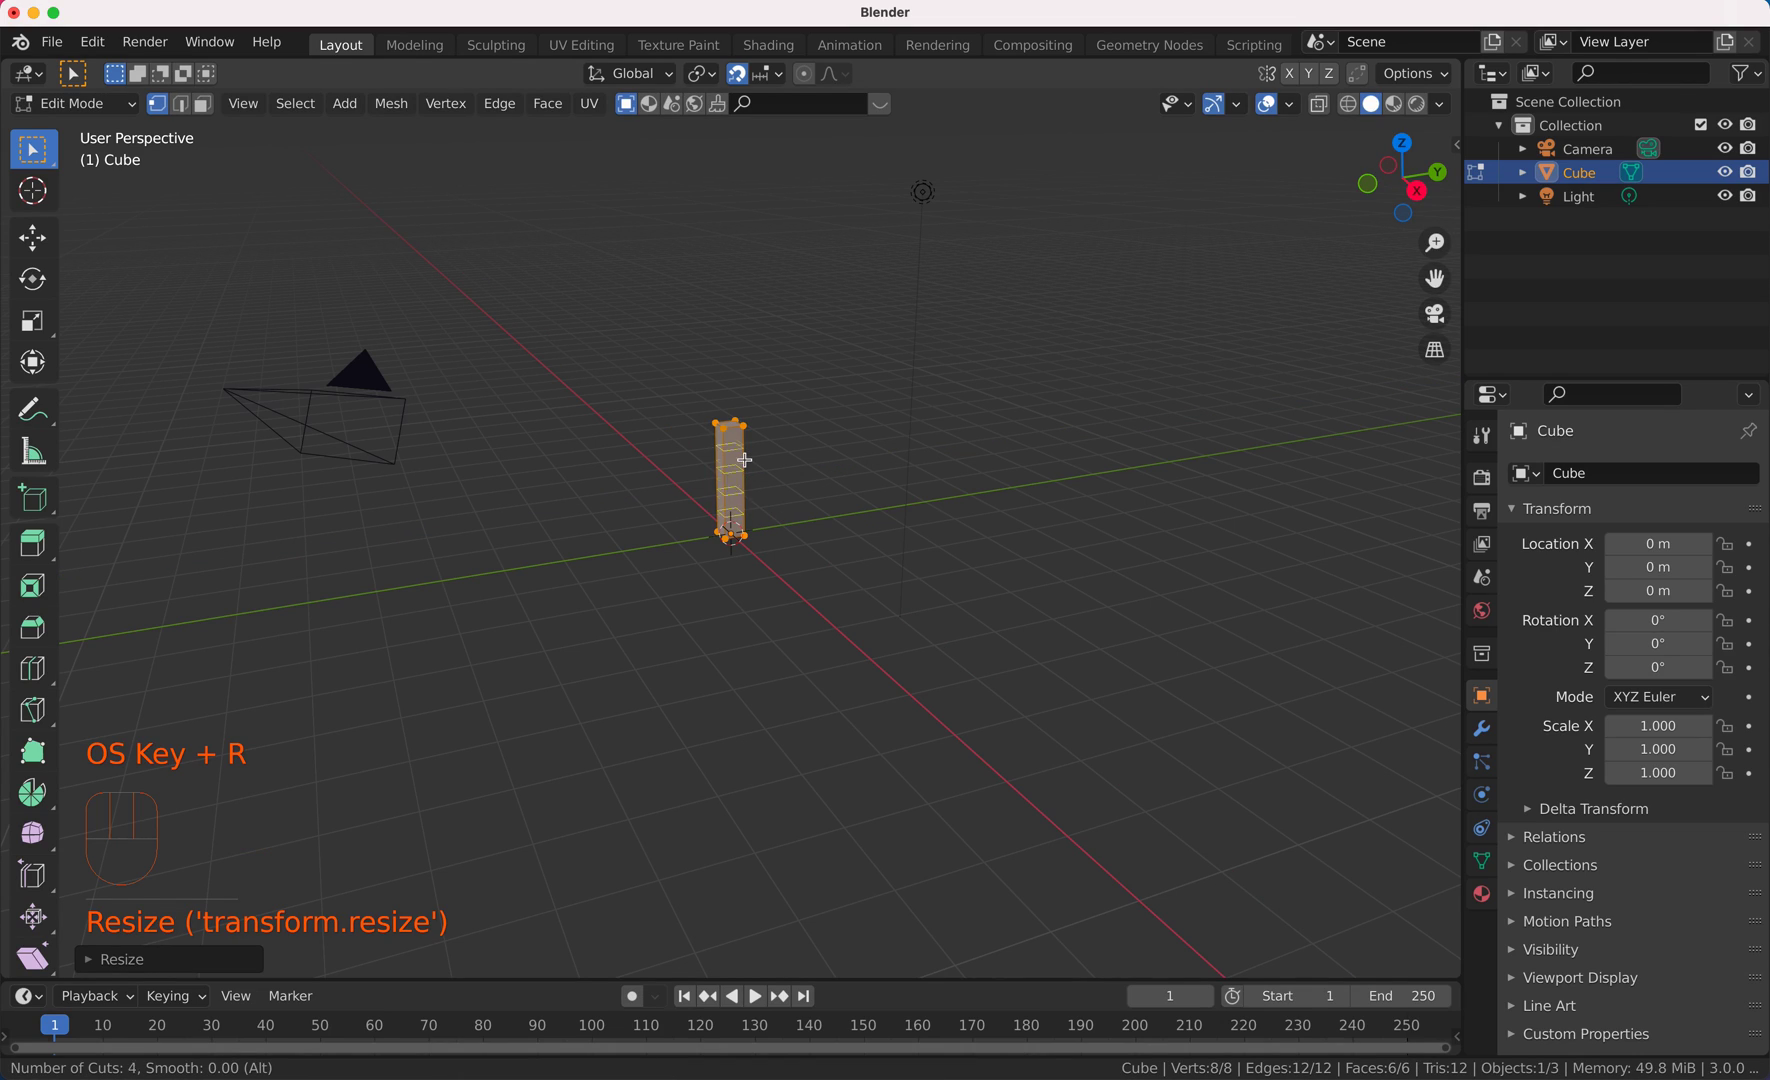
pyautogui.scroll(5, 744, 459)
pyautogui.click(744, 459)
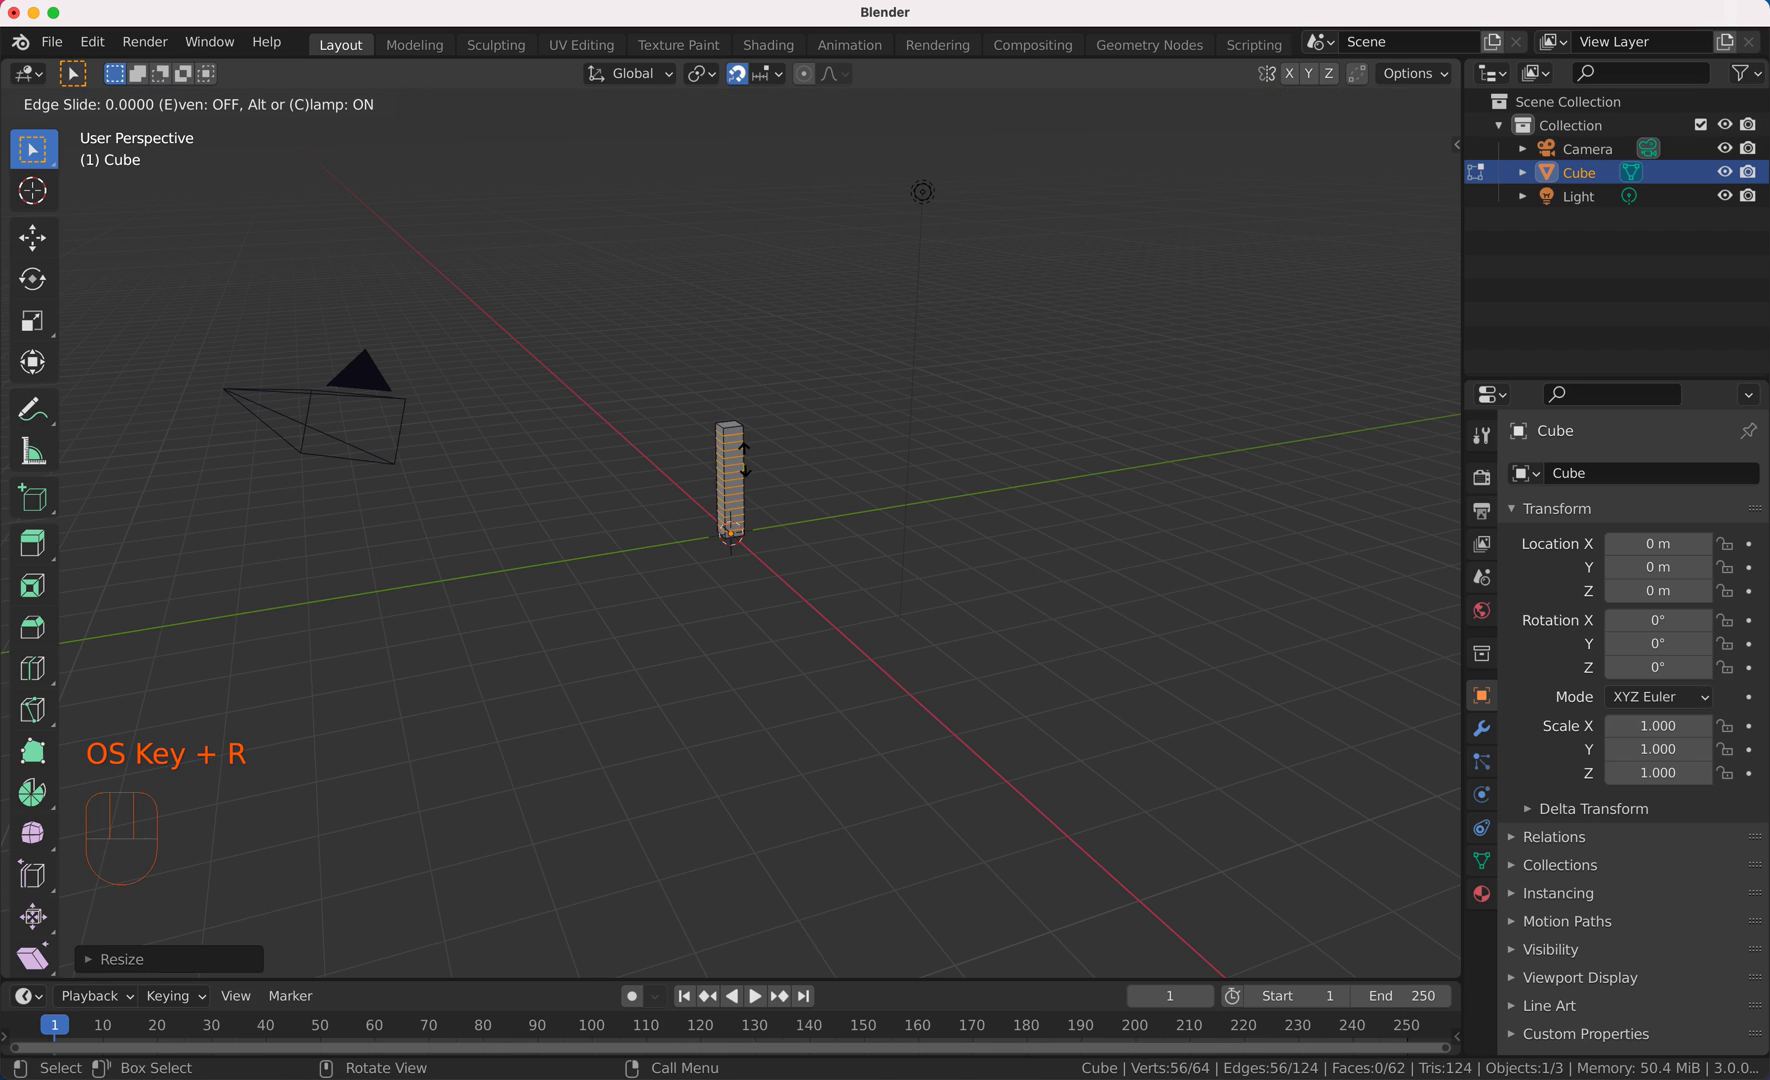
# Step: Select the four top vertices and bend the column sideways along Y with proportional editing
pyautogui.click(744, 459)
pyautogui.press('Tab')
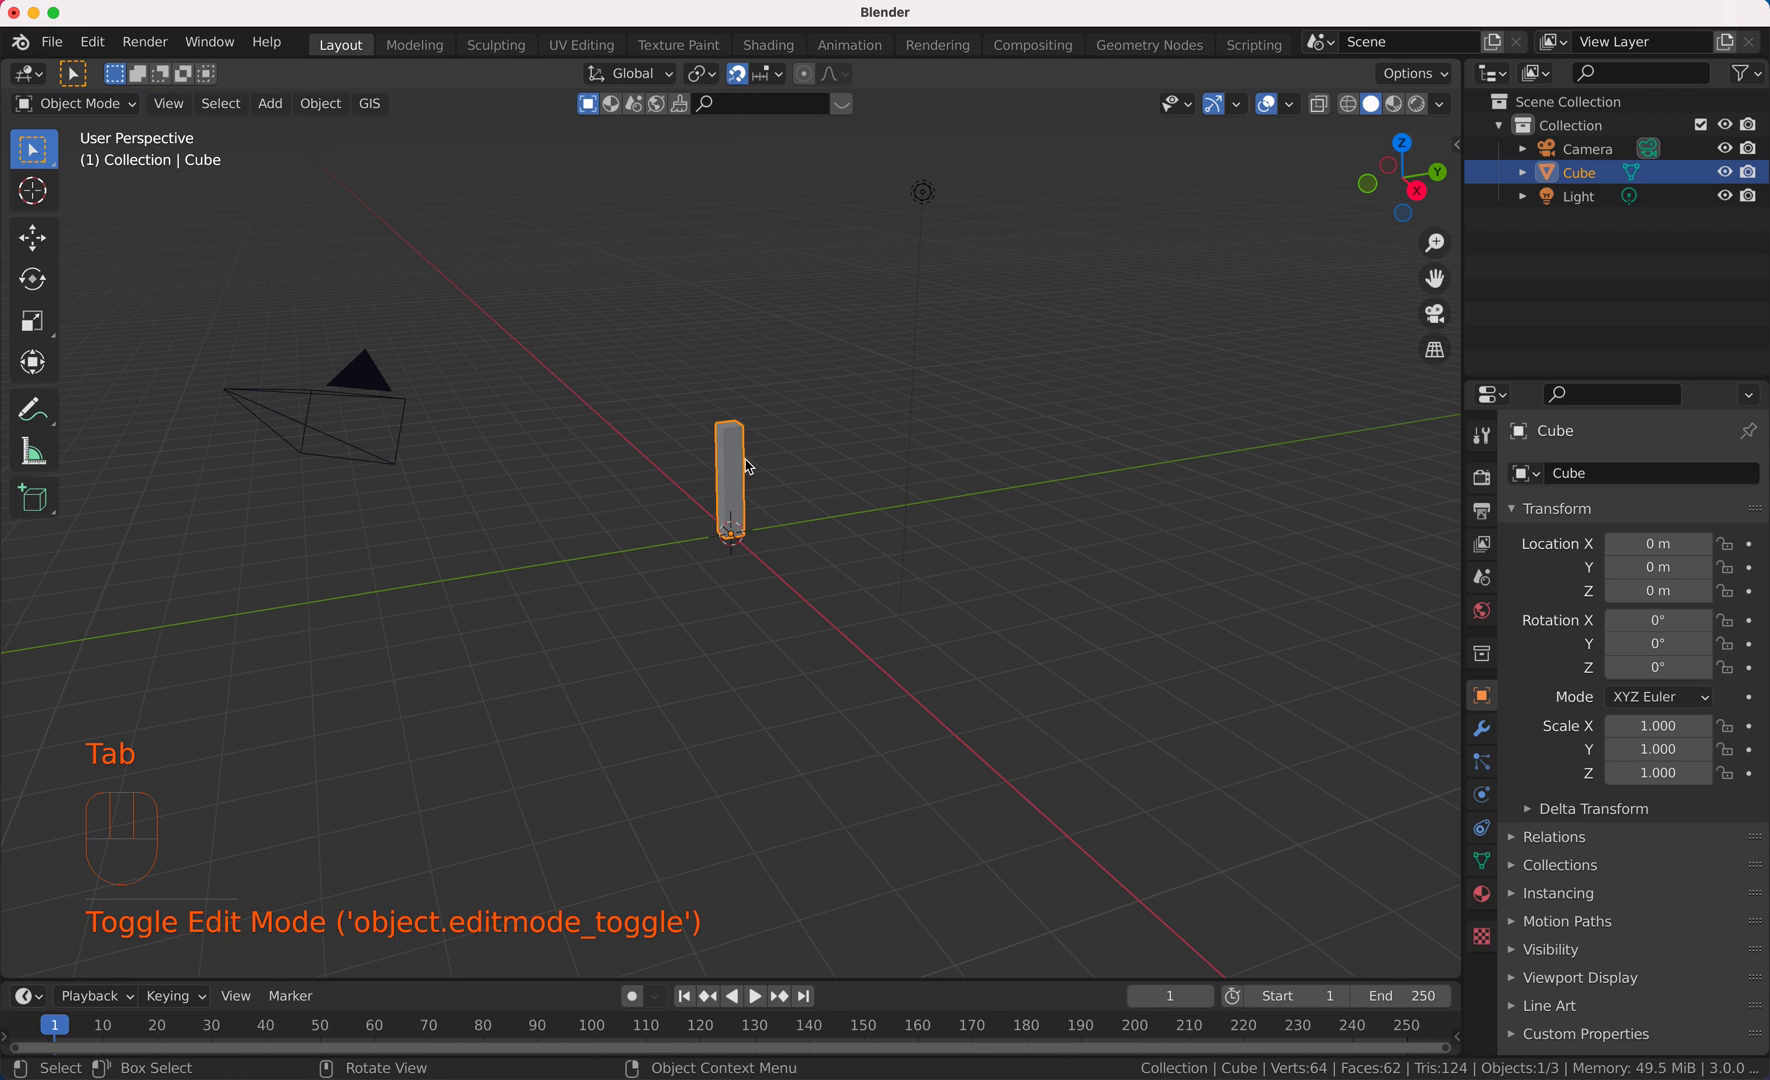
pyautogui.hscroll(-5, 862, 520)
pyautogui.press('Tab')
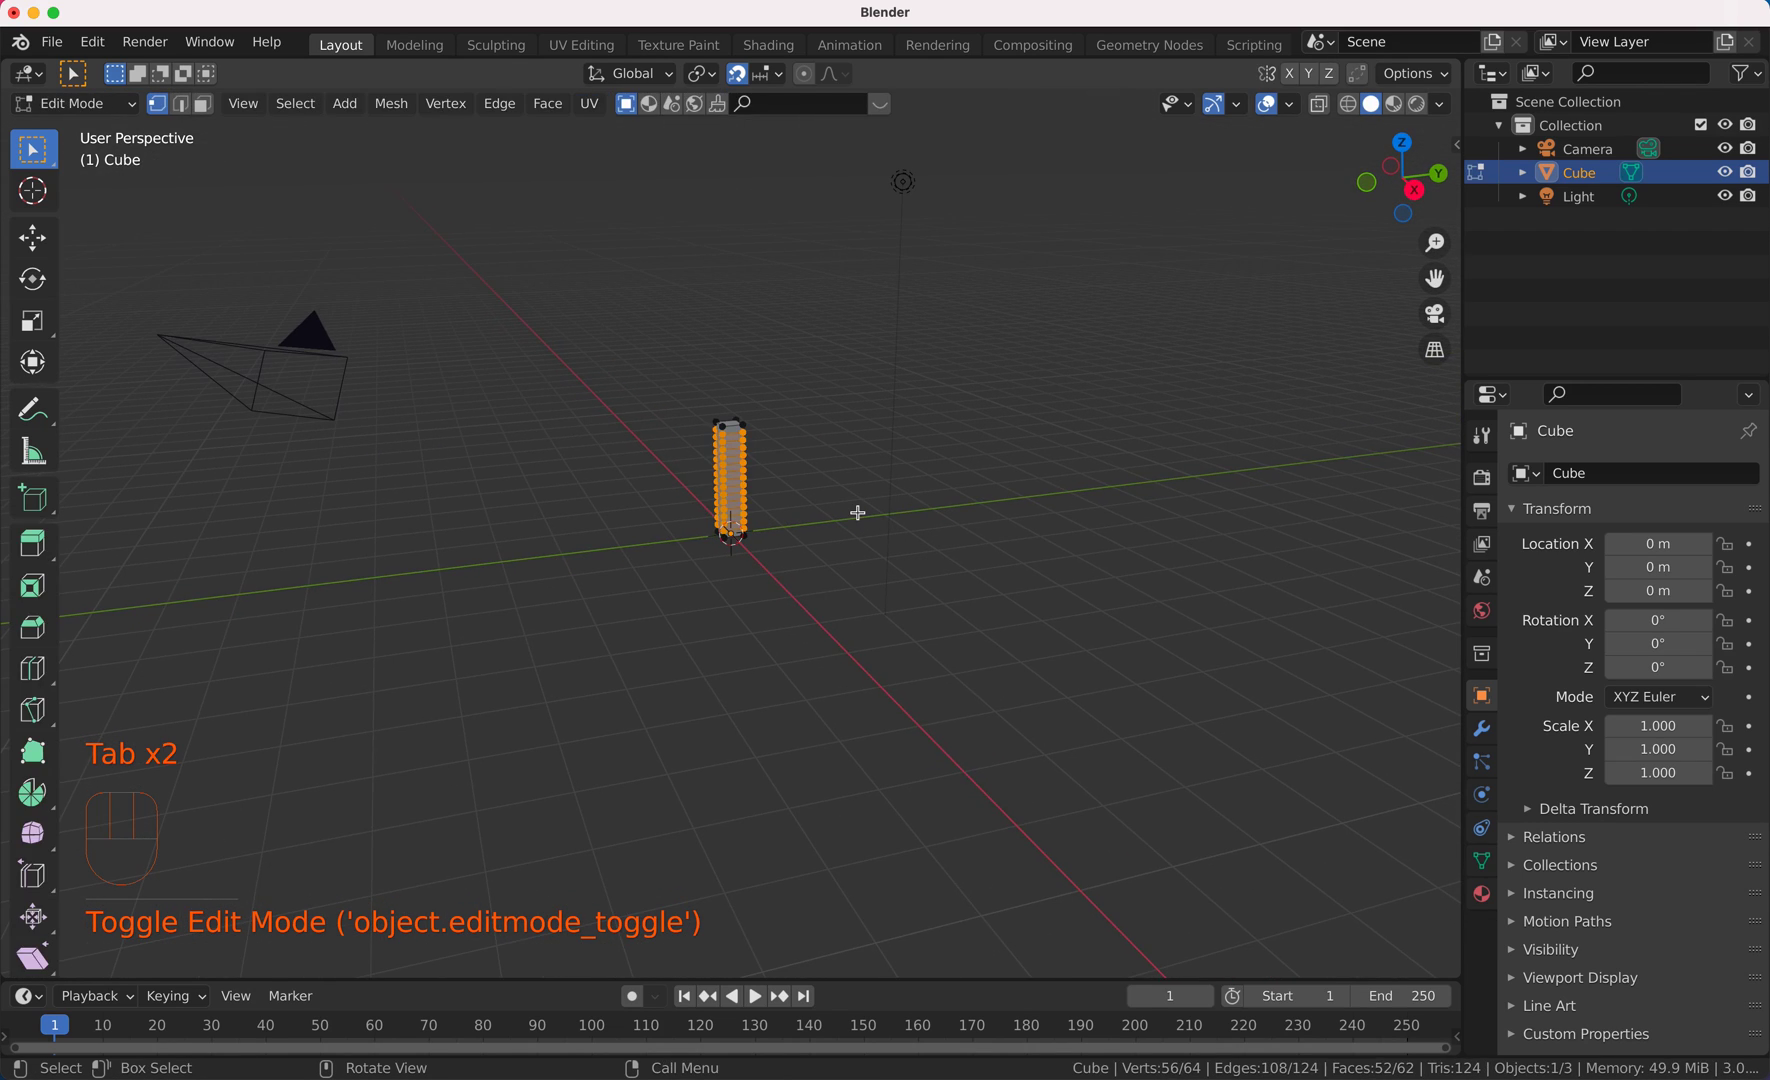
pyautogui.moveTo(697, 385); pyautogui.dragTo(752, 427)
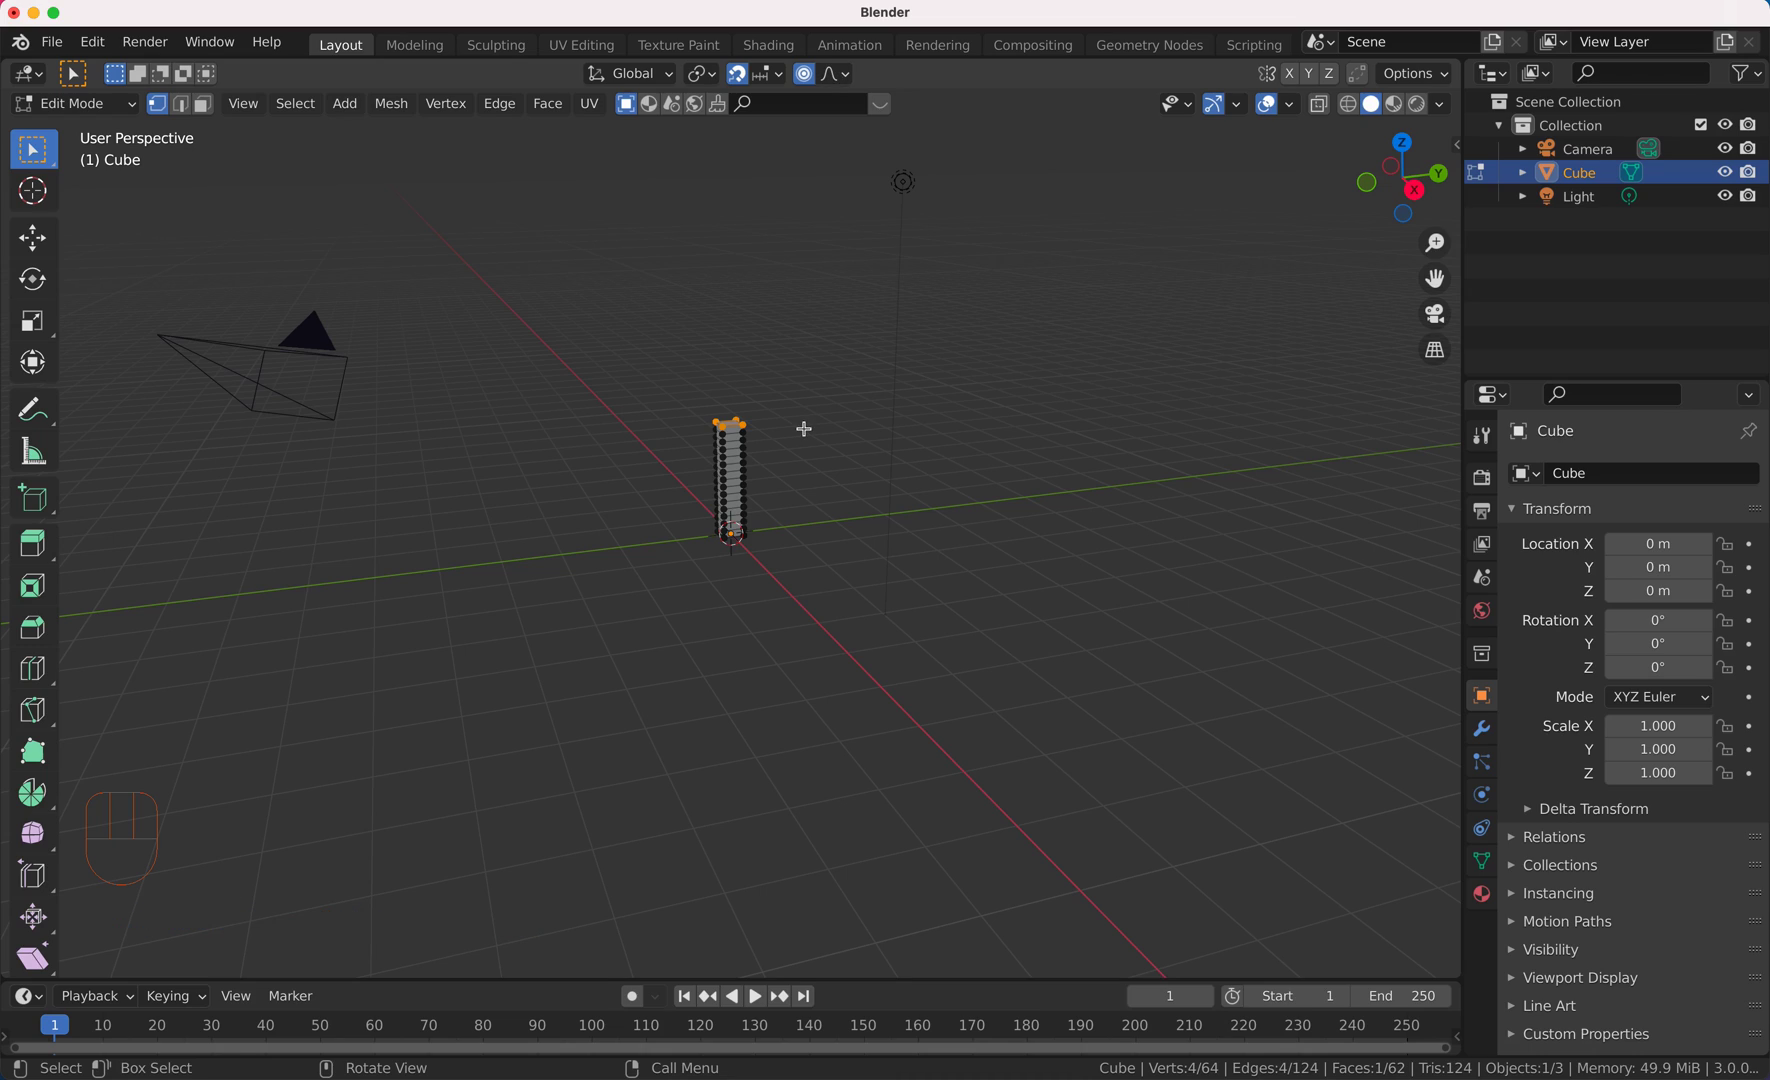
pyautogui.press('g')
pyautogui.press('y')
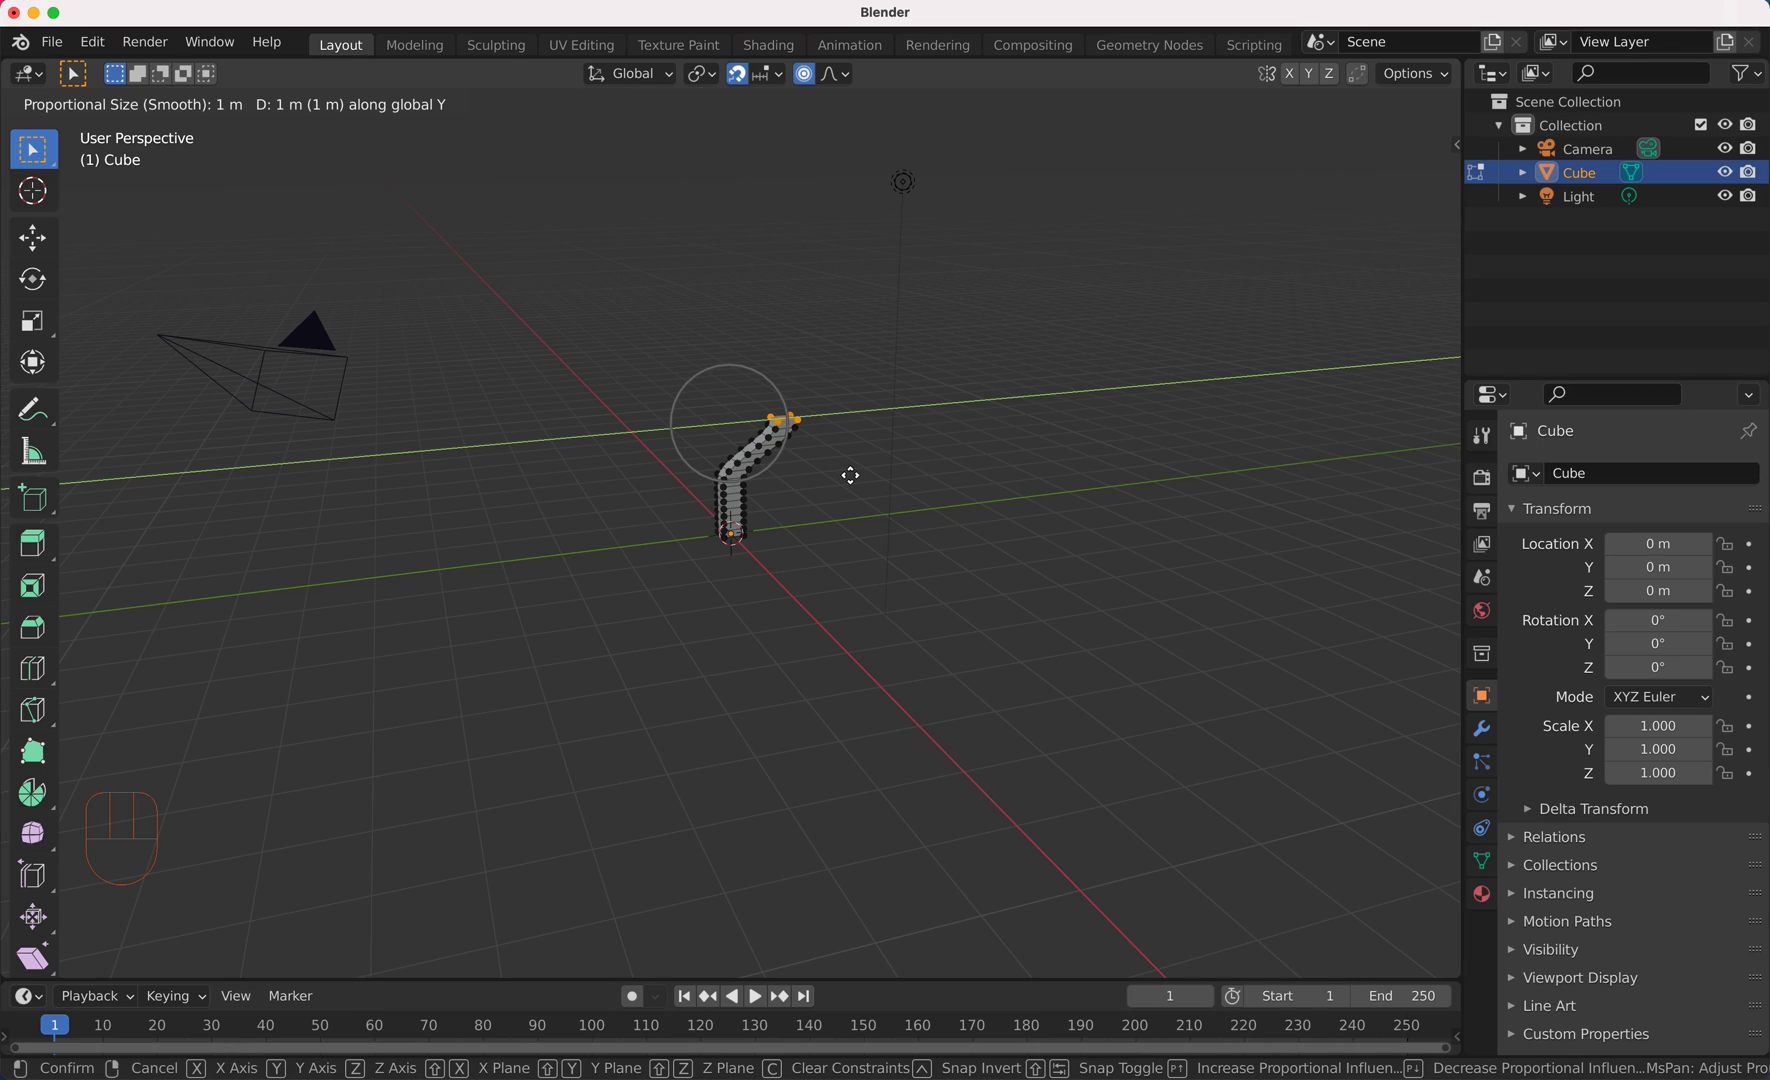
pyautogui.scroll(-6, 850, 475)
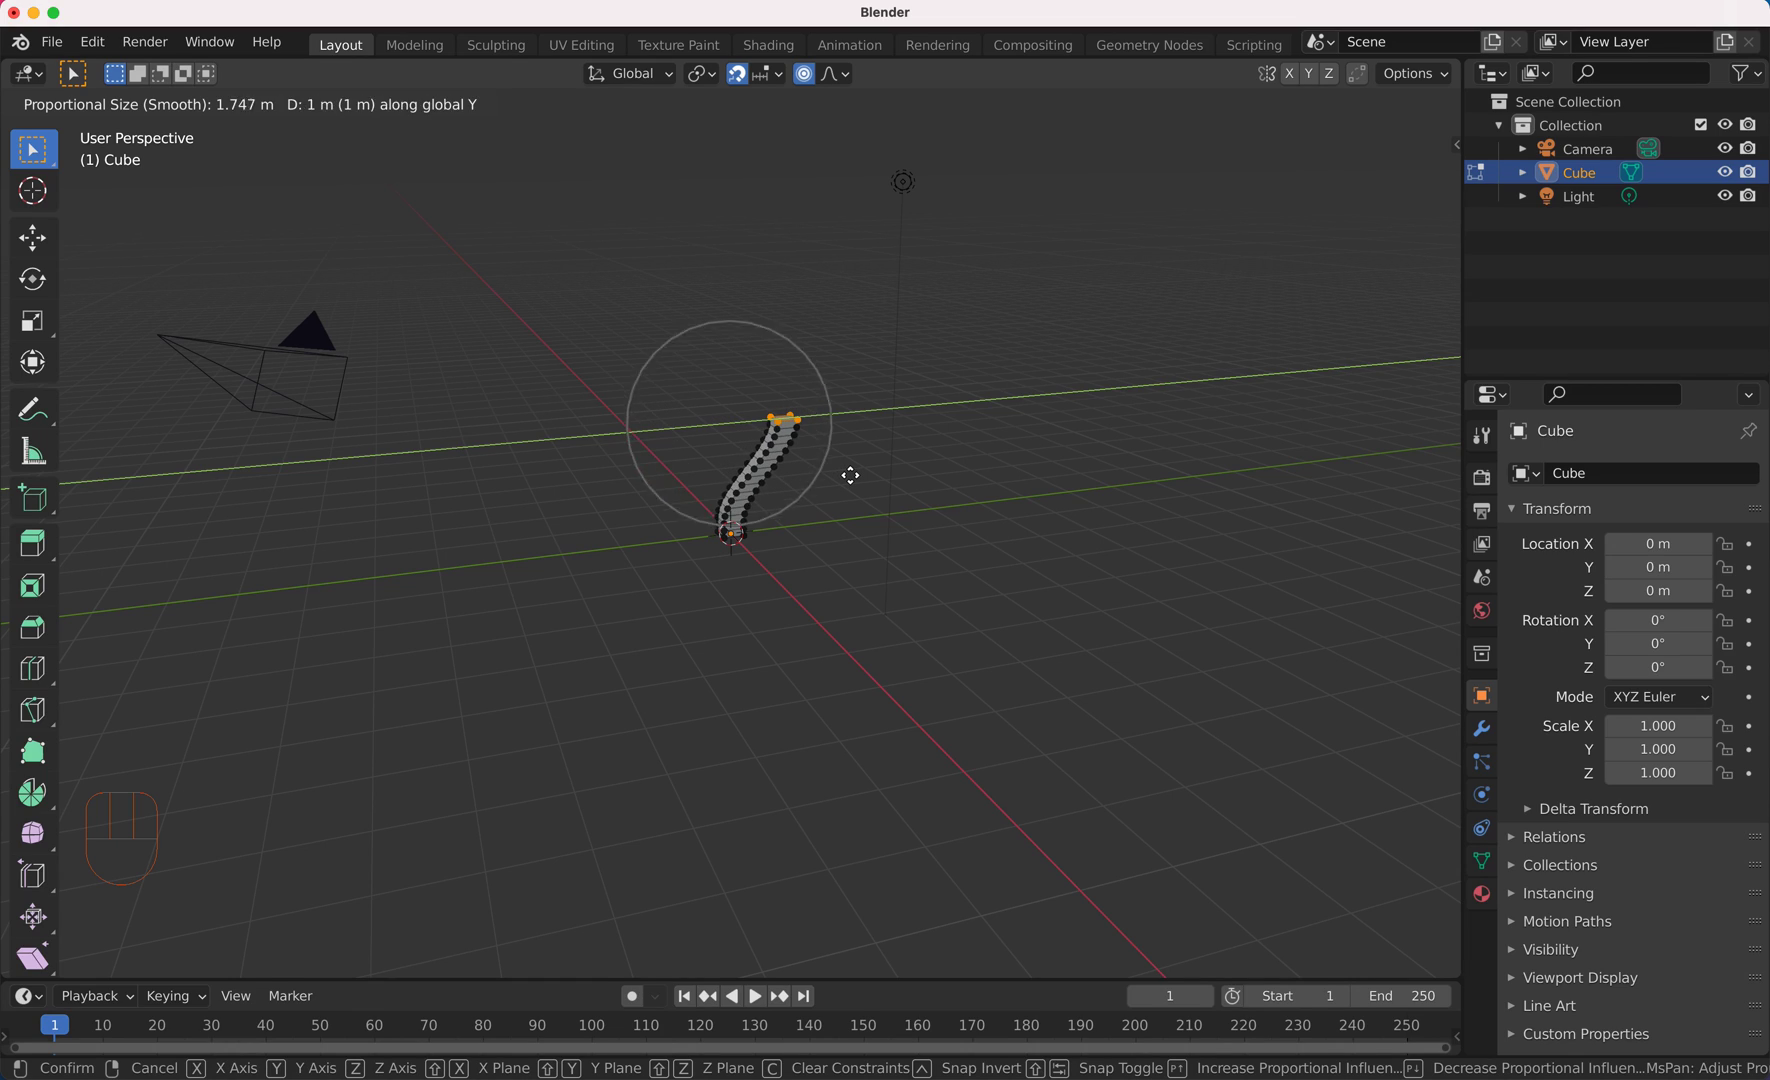
pyautogui.click(850, 475)
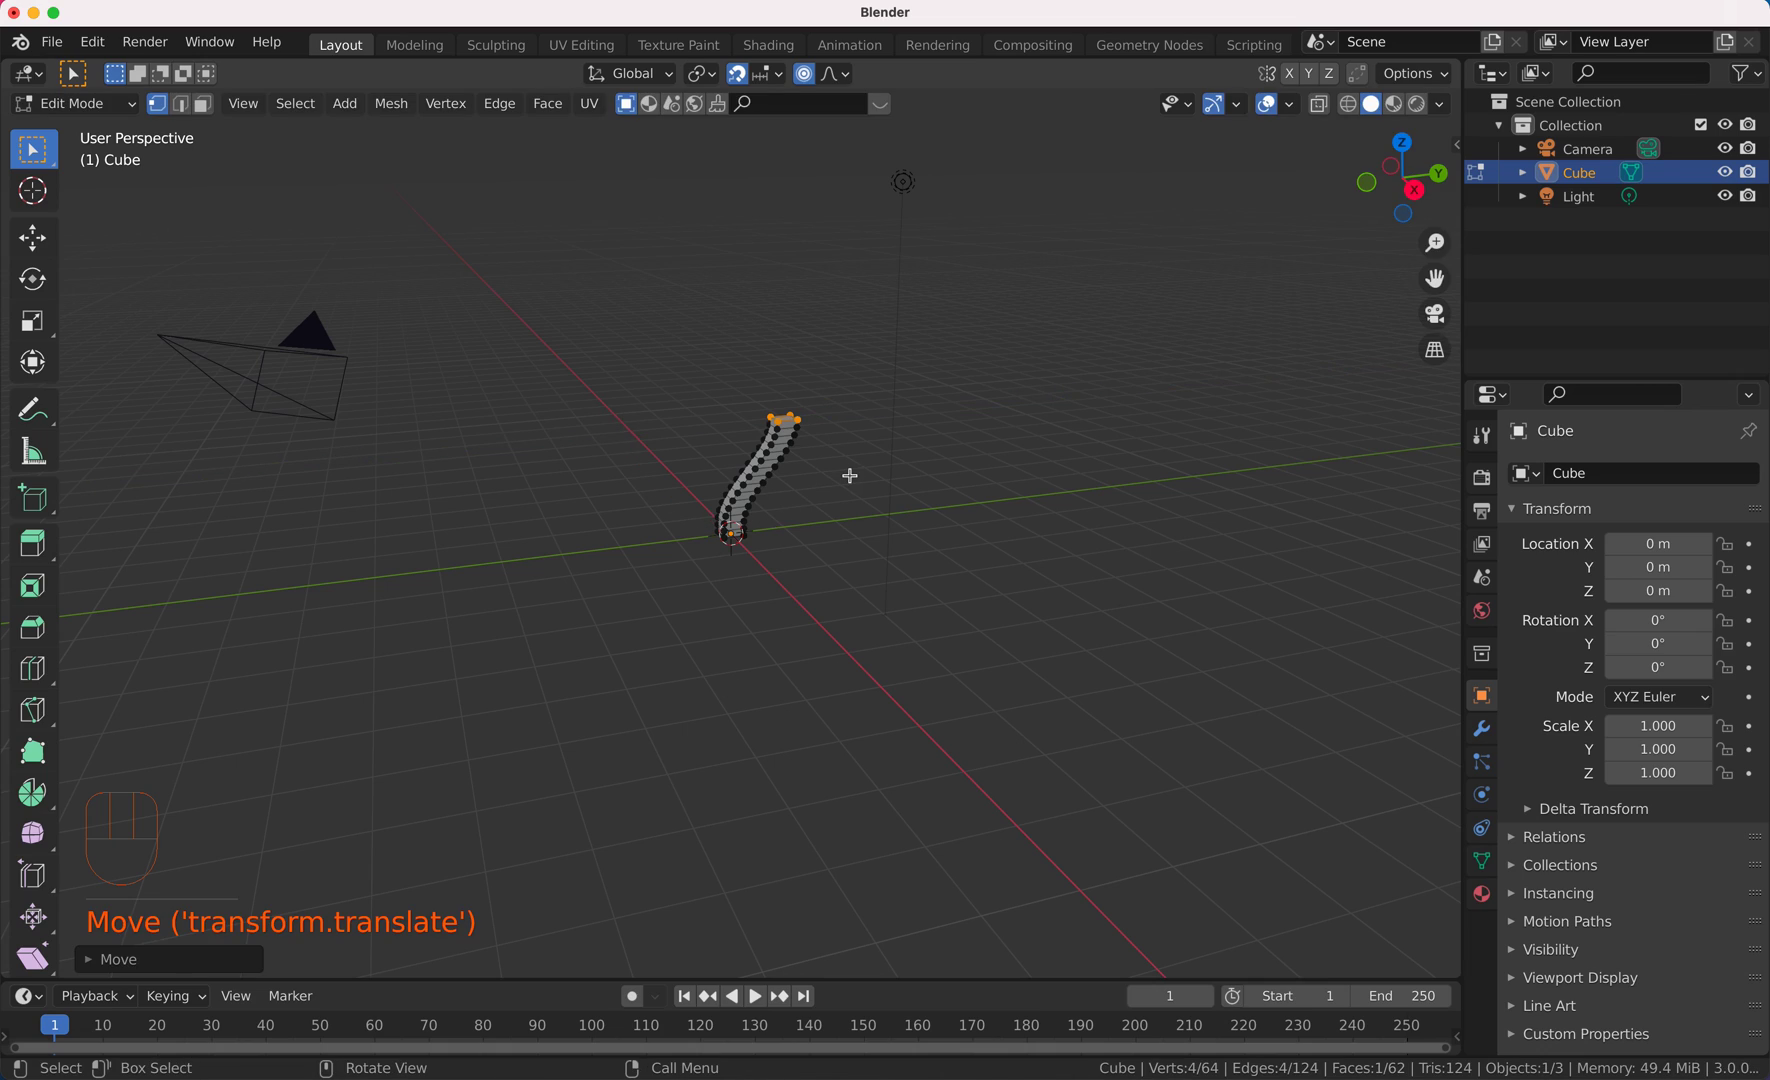
# Step: Turn snapping off and taper the tip to a point using Smooth proportional falloff
pyautogui.click(739, 75)
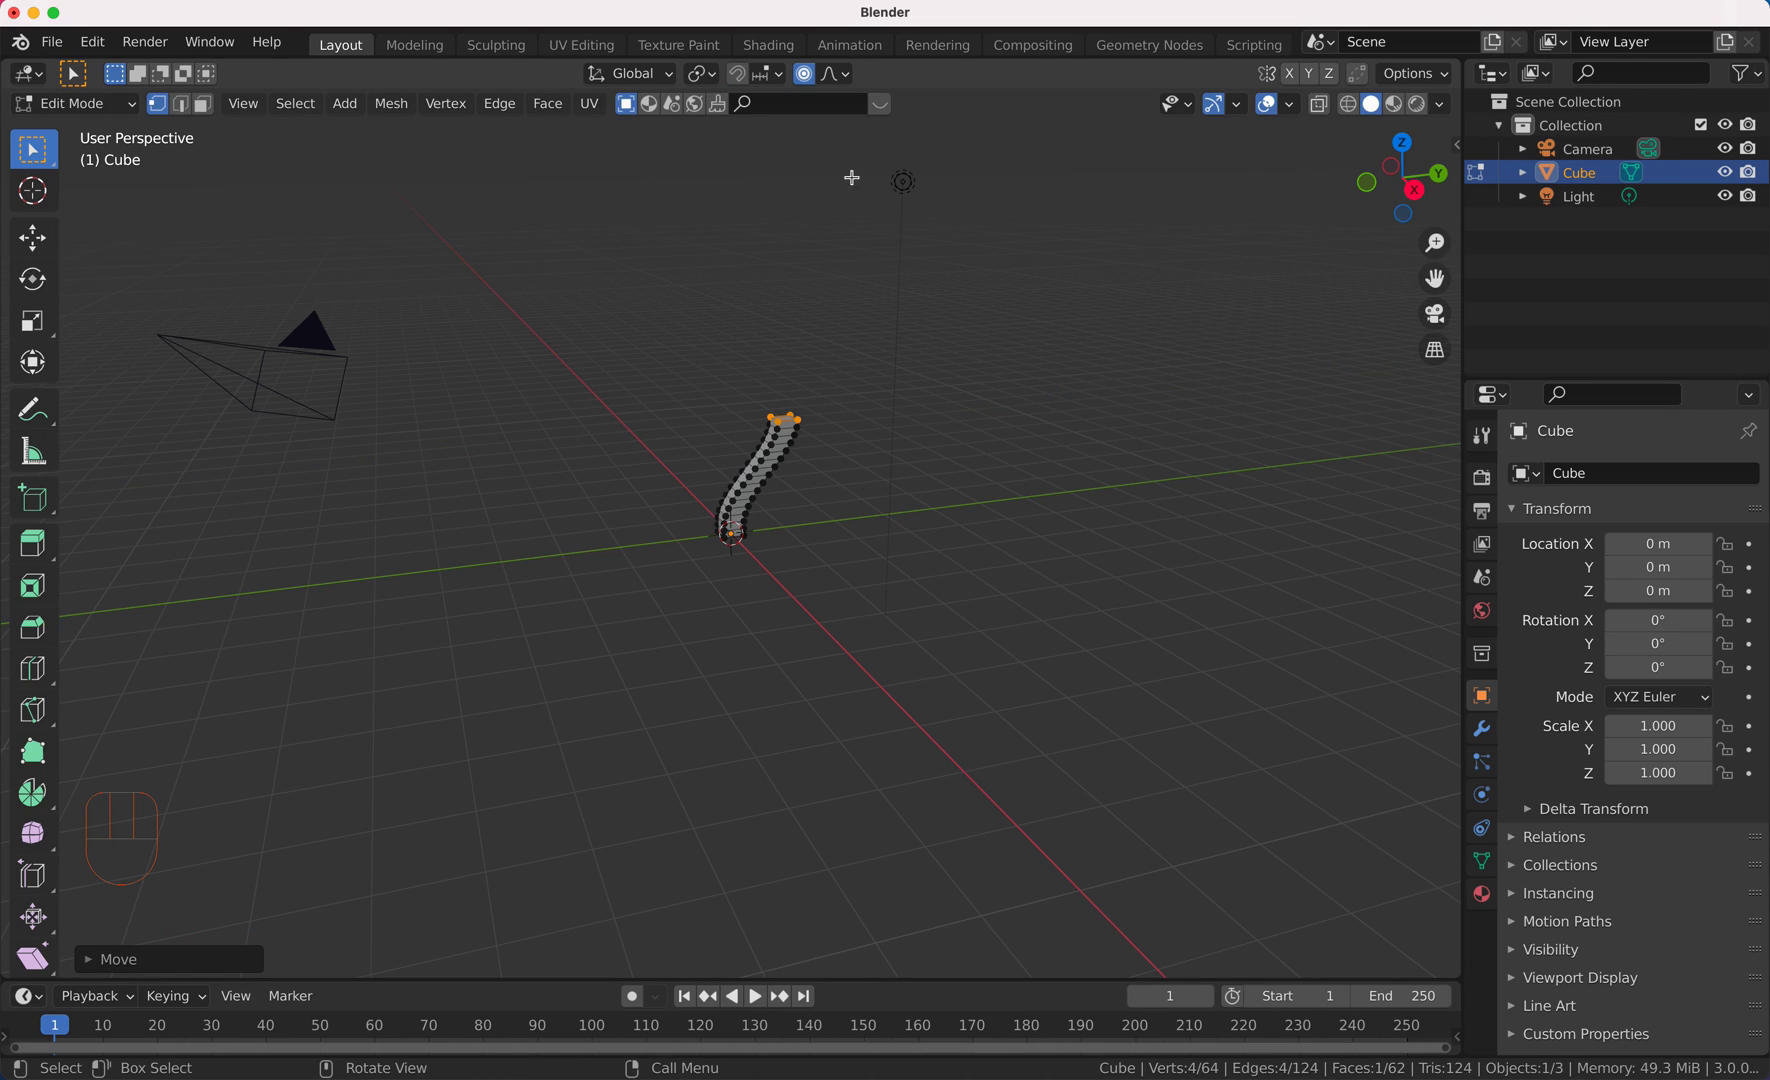
pyautogui.click(845, 73)
pyautogui.click(835, 178)
pyautogui.press('s')
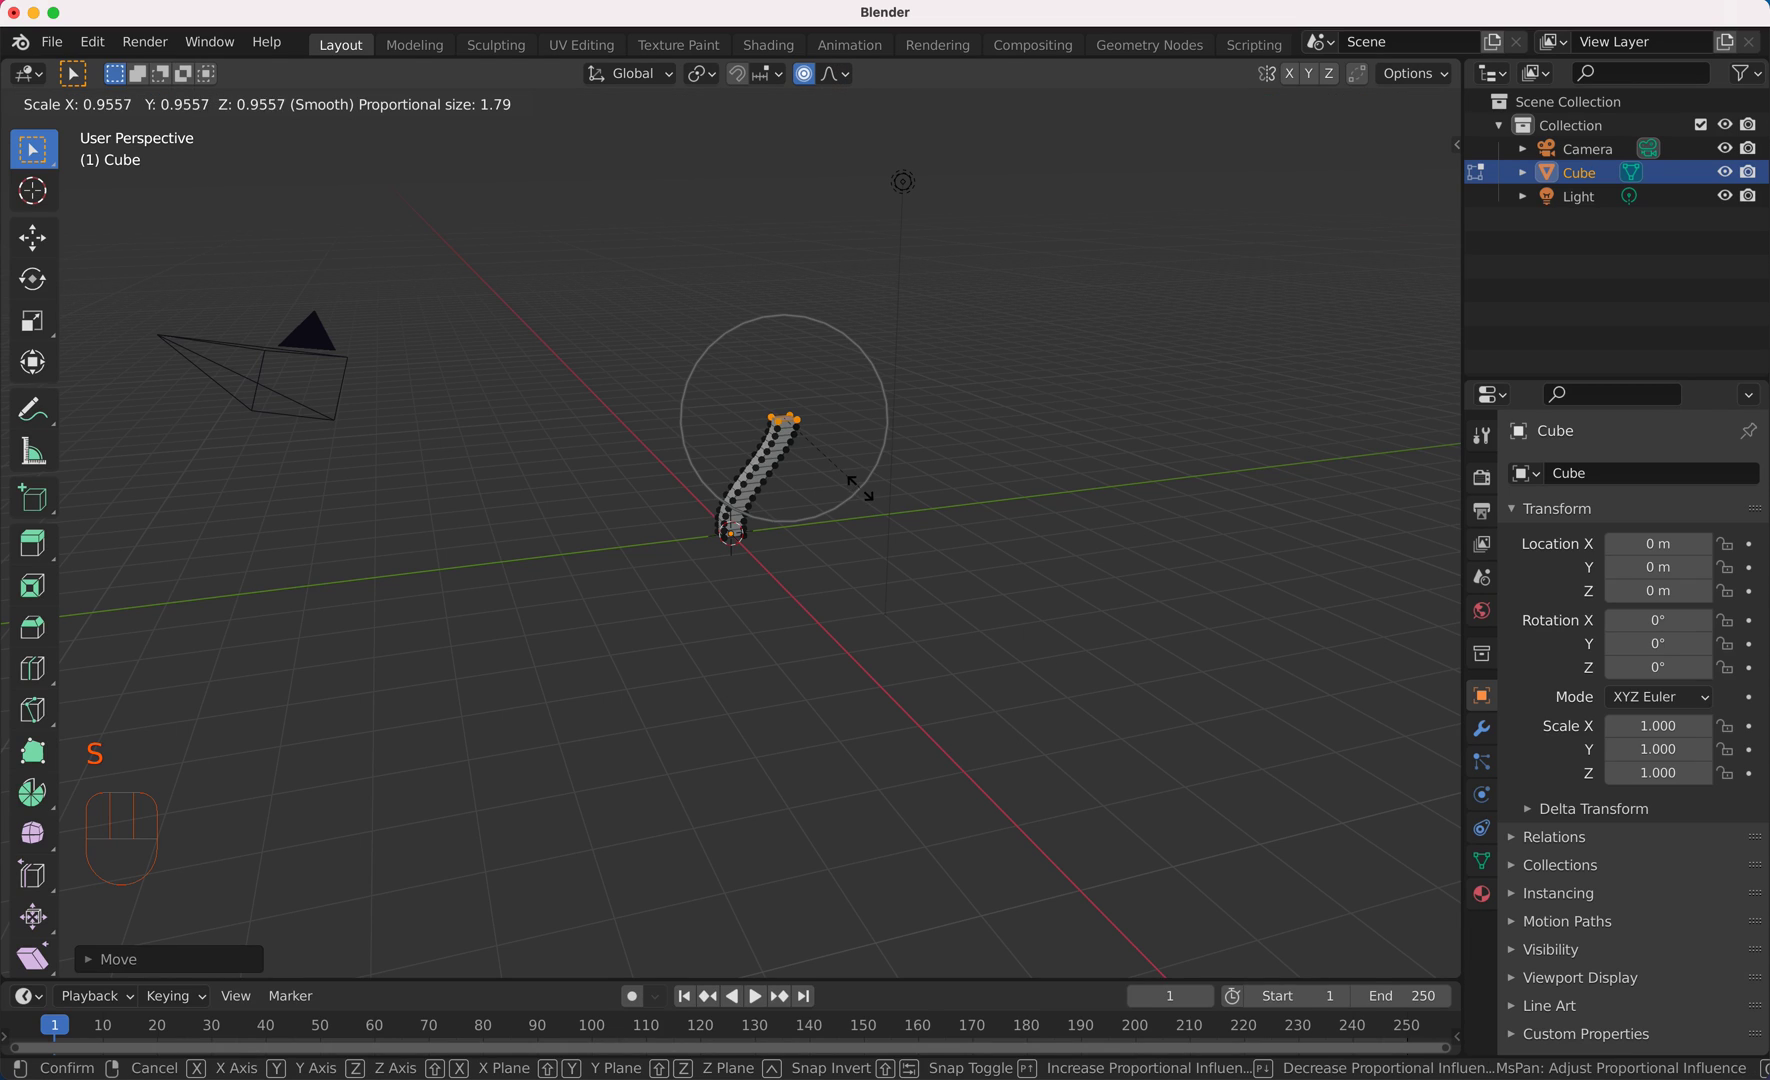
pyautogui.click(789, 434)
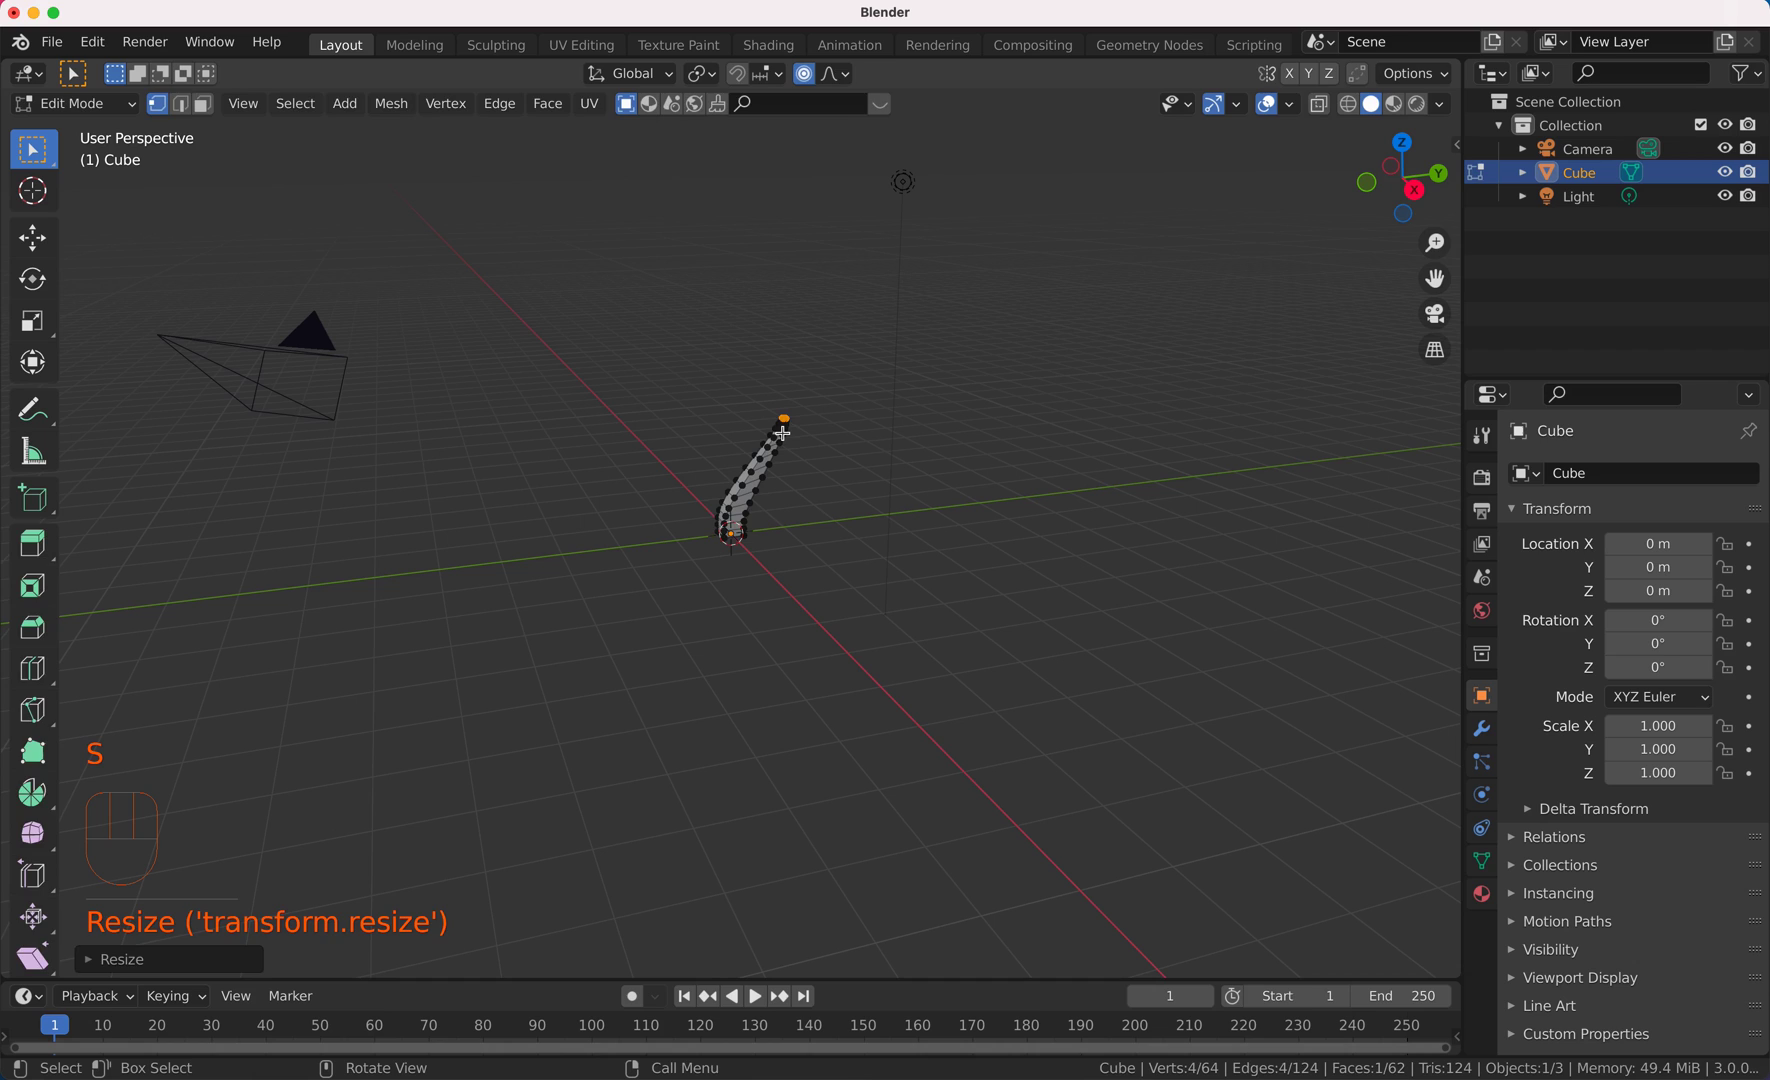
pyautogui.press('Tab')
pyautogui.hscroll(-2, 789, 440)
pyautogui.press('Tab')
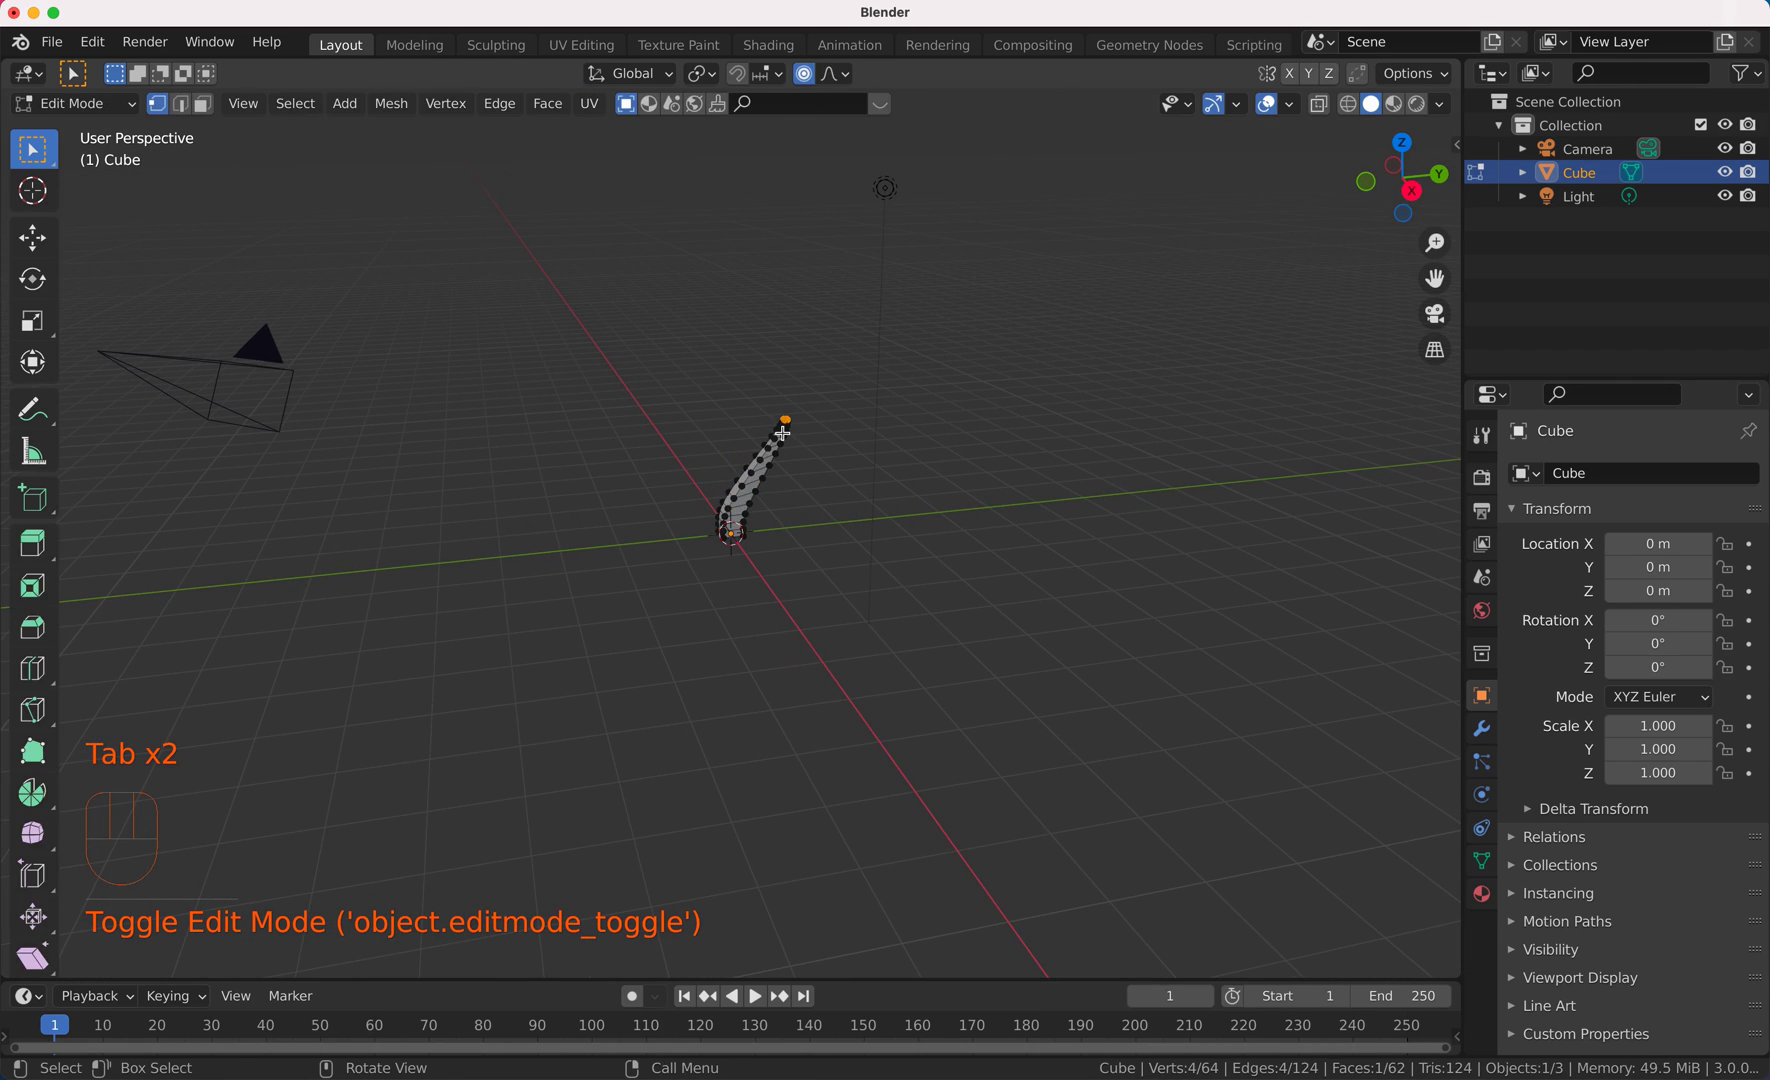
pyautogui.press('Tab')
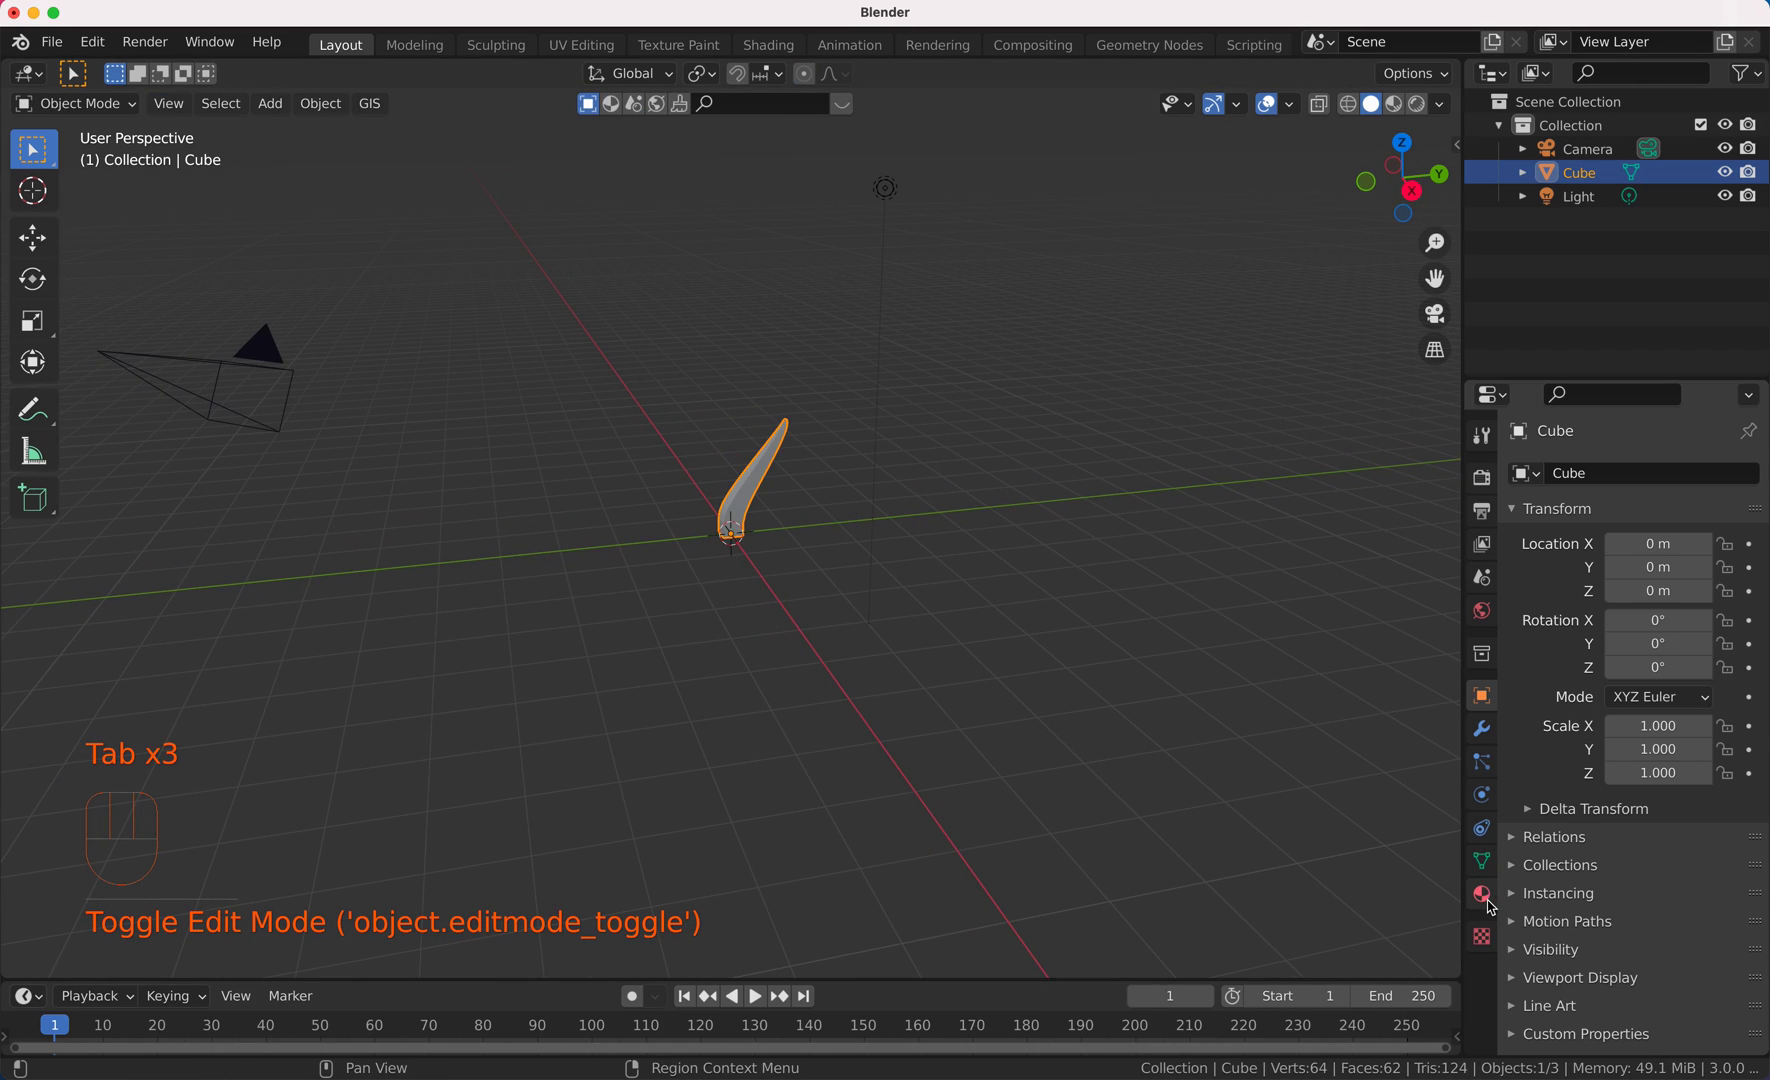
# Step: Set the blade material's base colour to dark green (H 0.316, S 0.814, V 0.312) in Material Preview
pyautogui.click(1483, 896)
pyautogui.click(1655, 822)
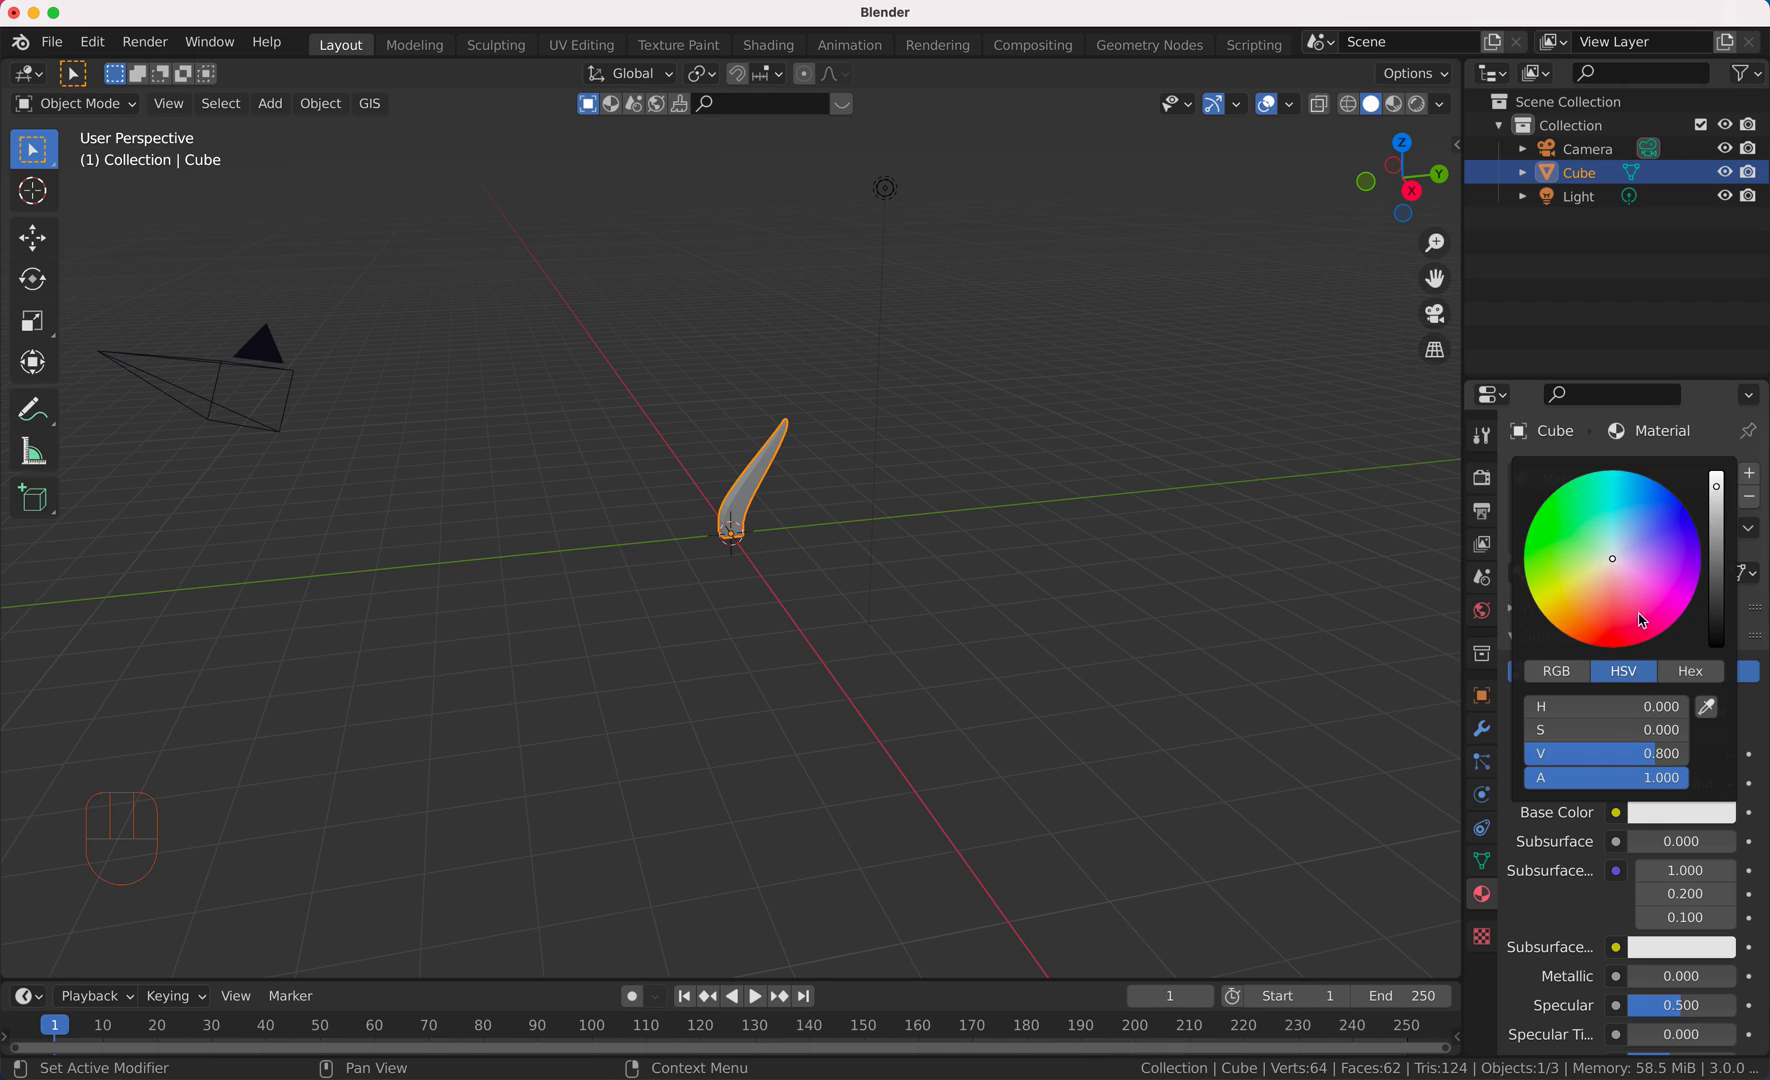
pyautogui.hotkey('ctrl', 'v')
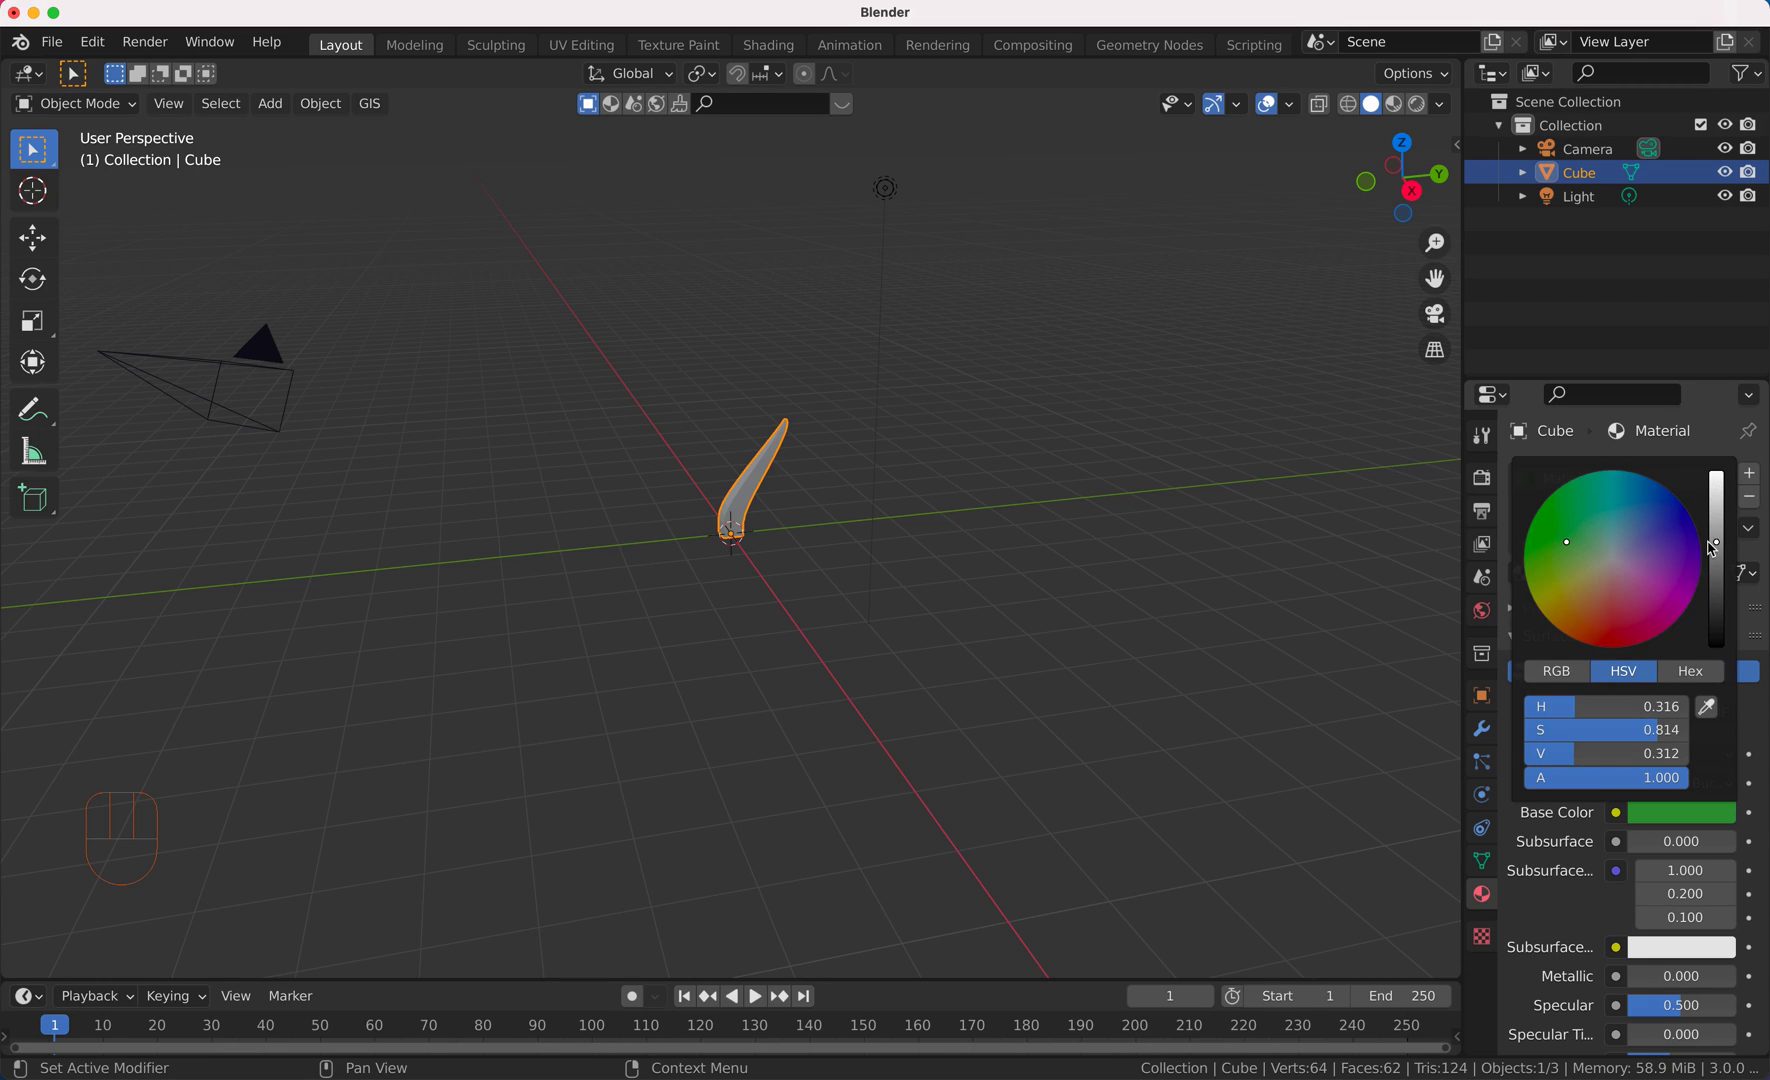
pyautogui.click(1394, 105)
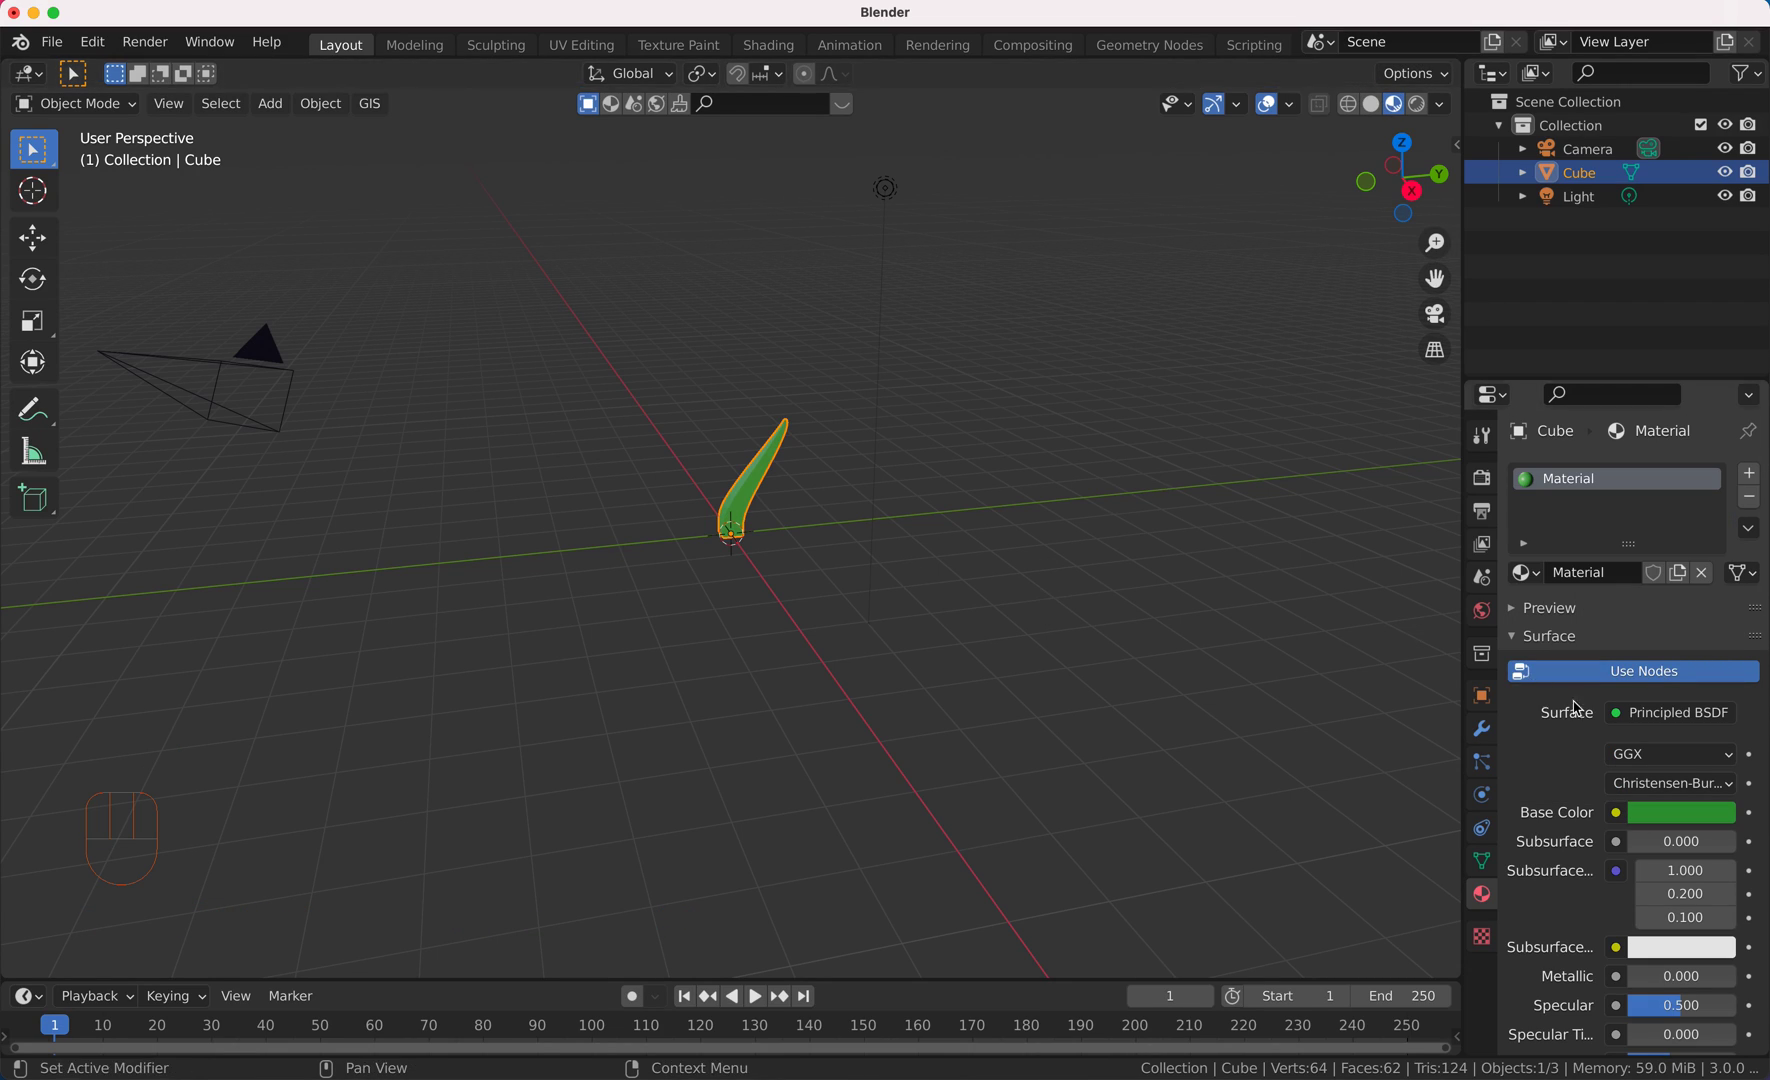
pyautogui.click(1672, 813)
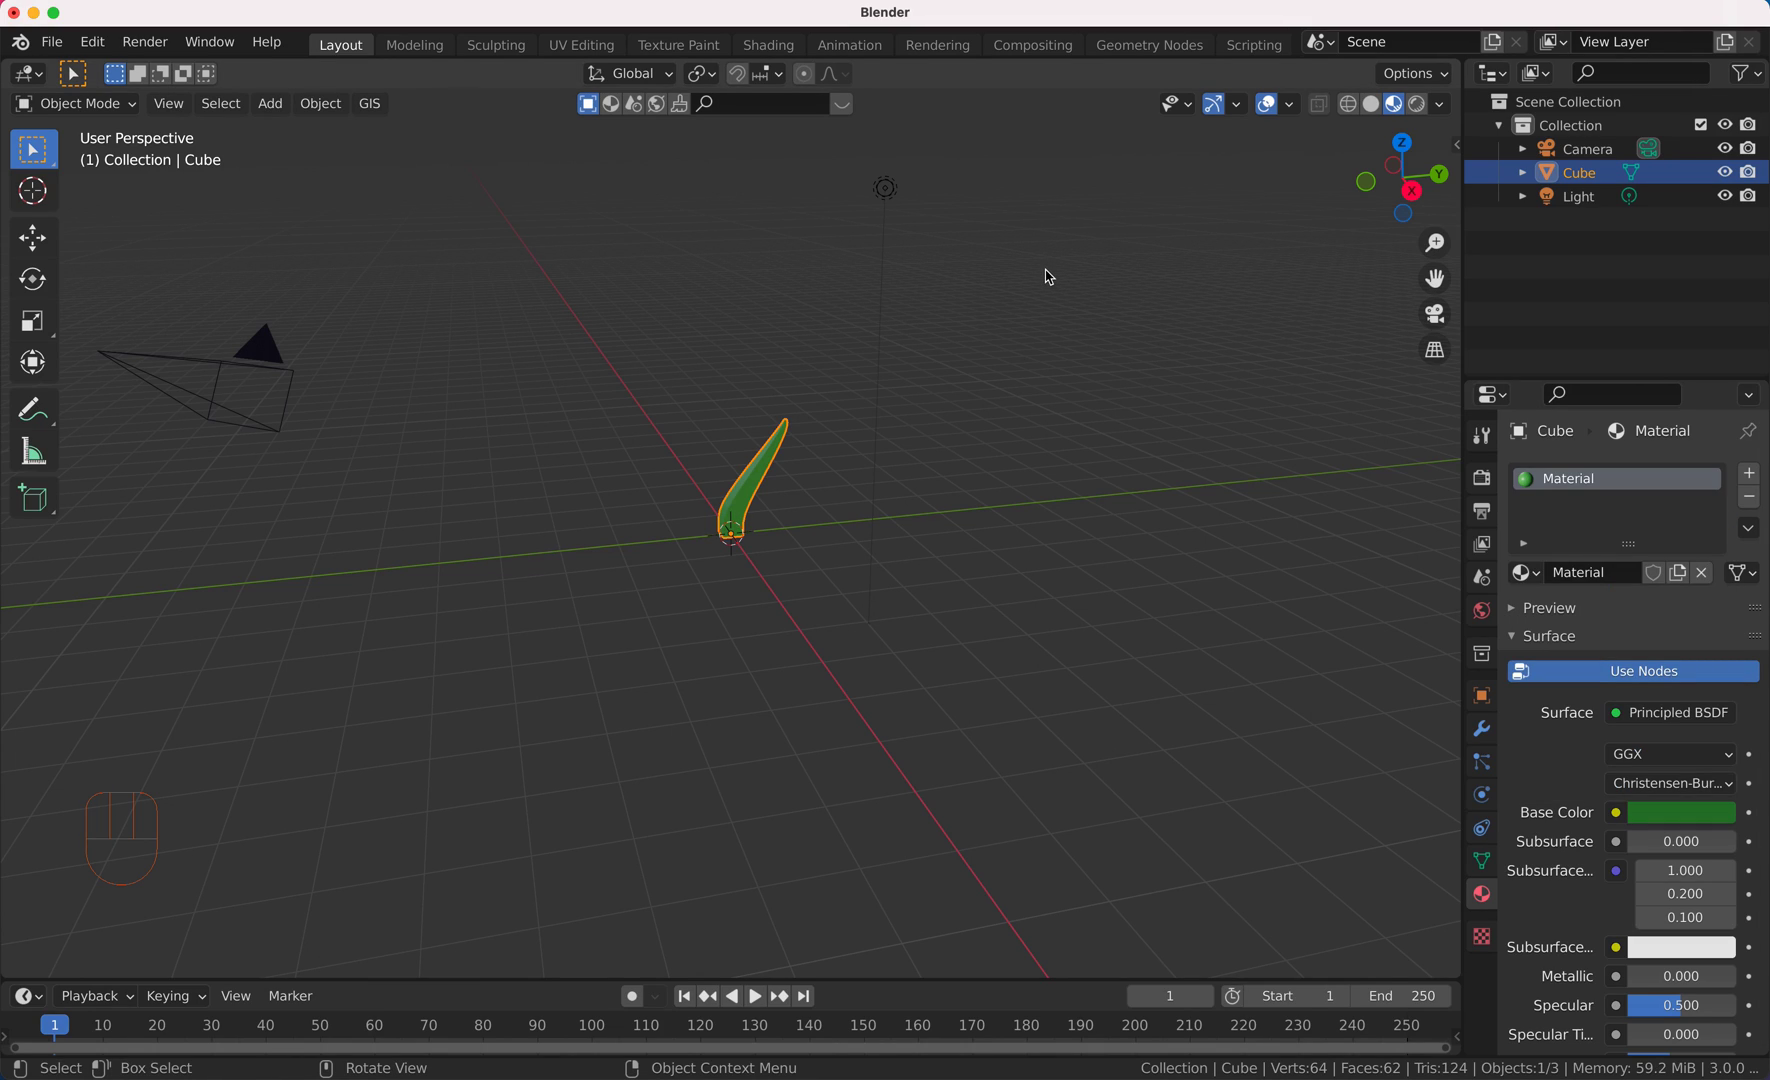
pyautogui.press('Tab')
pyautogui.press('Tab')
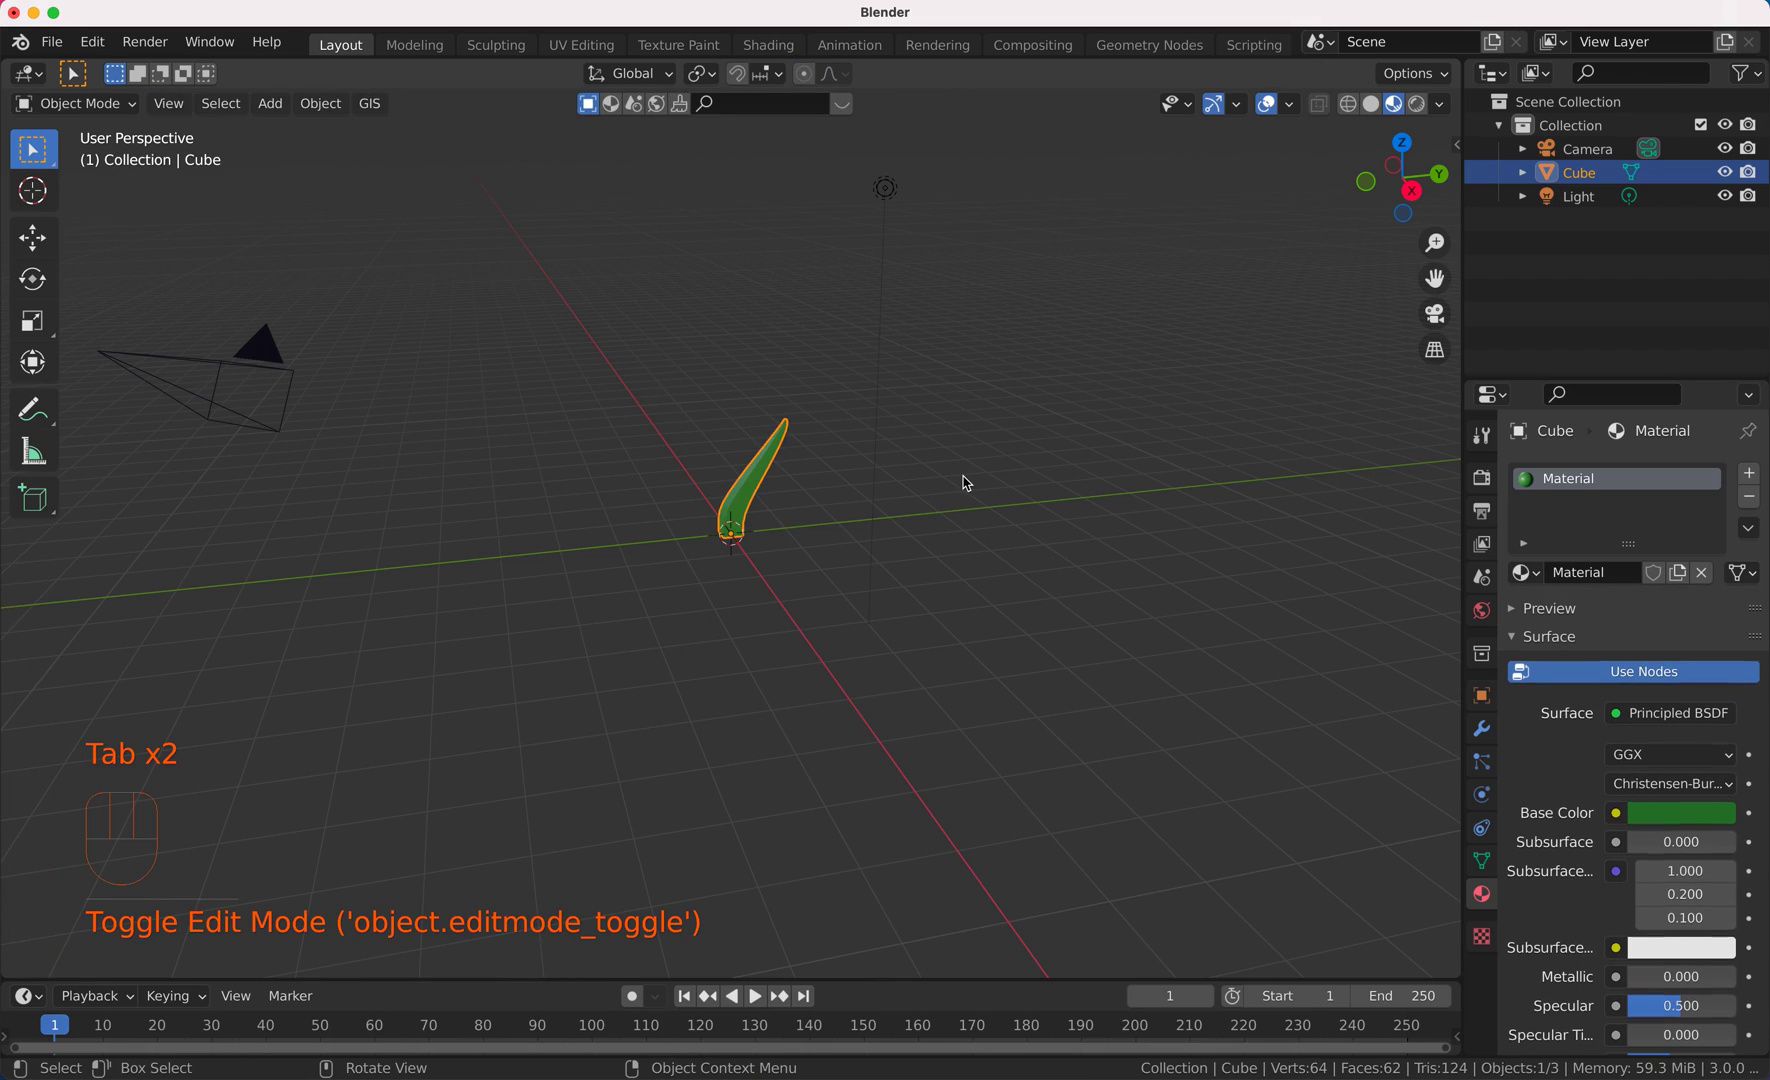
# Step: Add a ground plane, scale it to about 10.16, and apply its scale
pyautogui.click(967, 484)
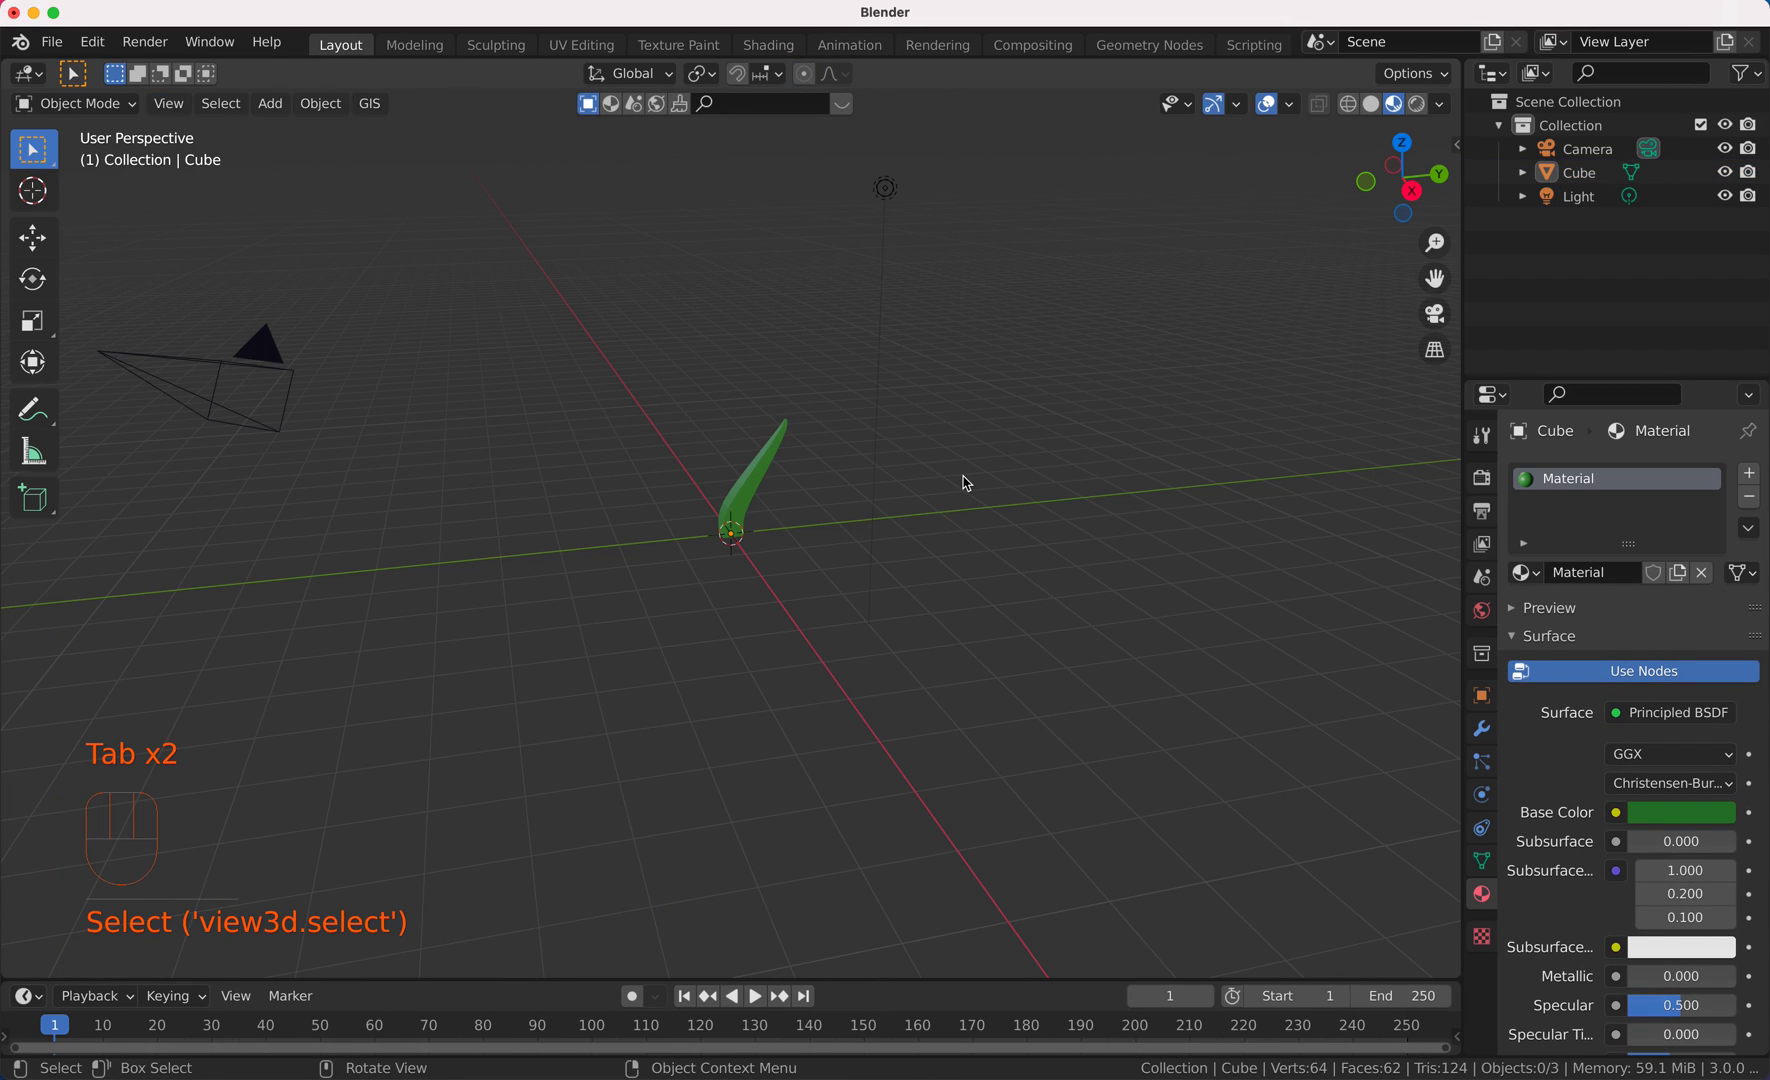
pyautogui.hotkey('shift', 'a')
pyautogui.moveTo(866, 585)
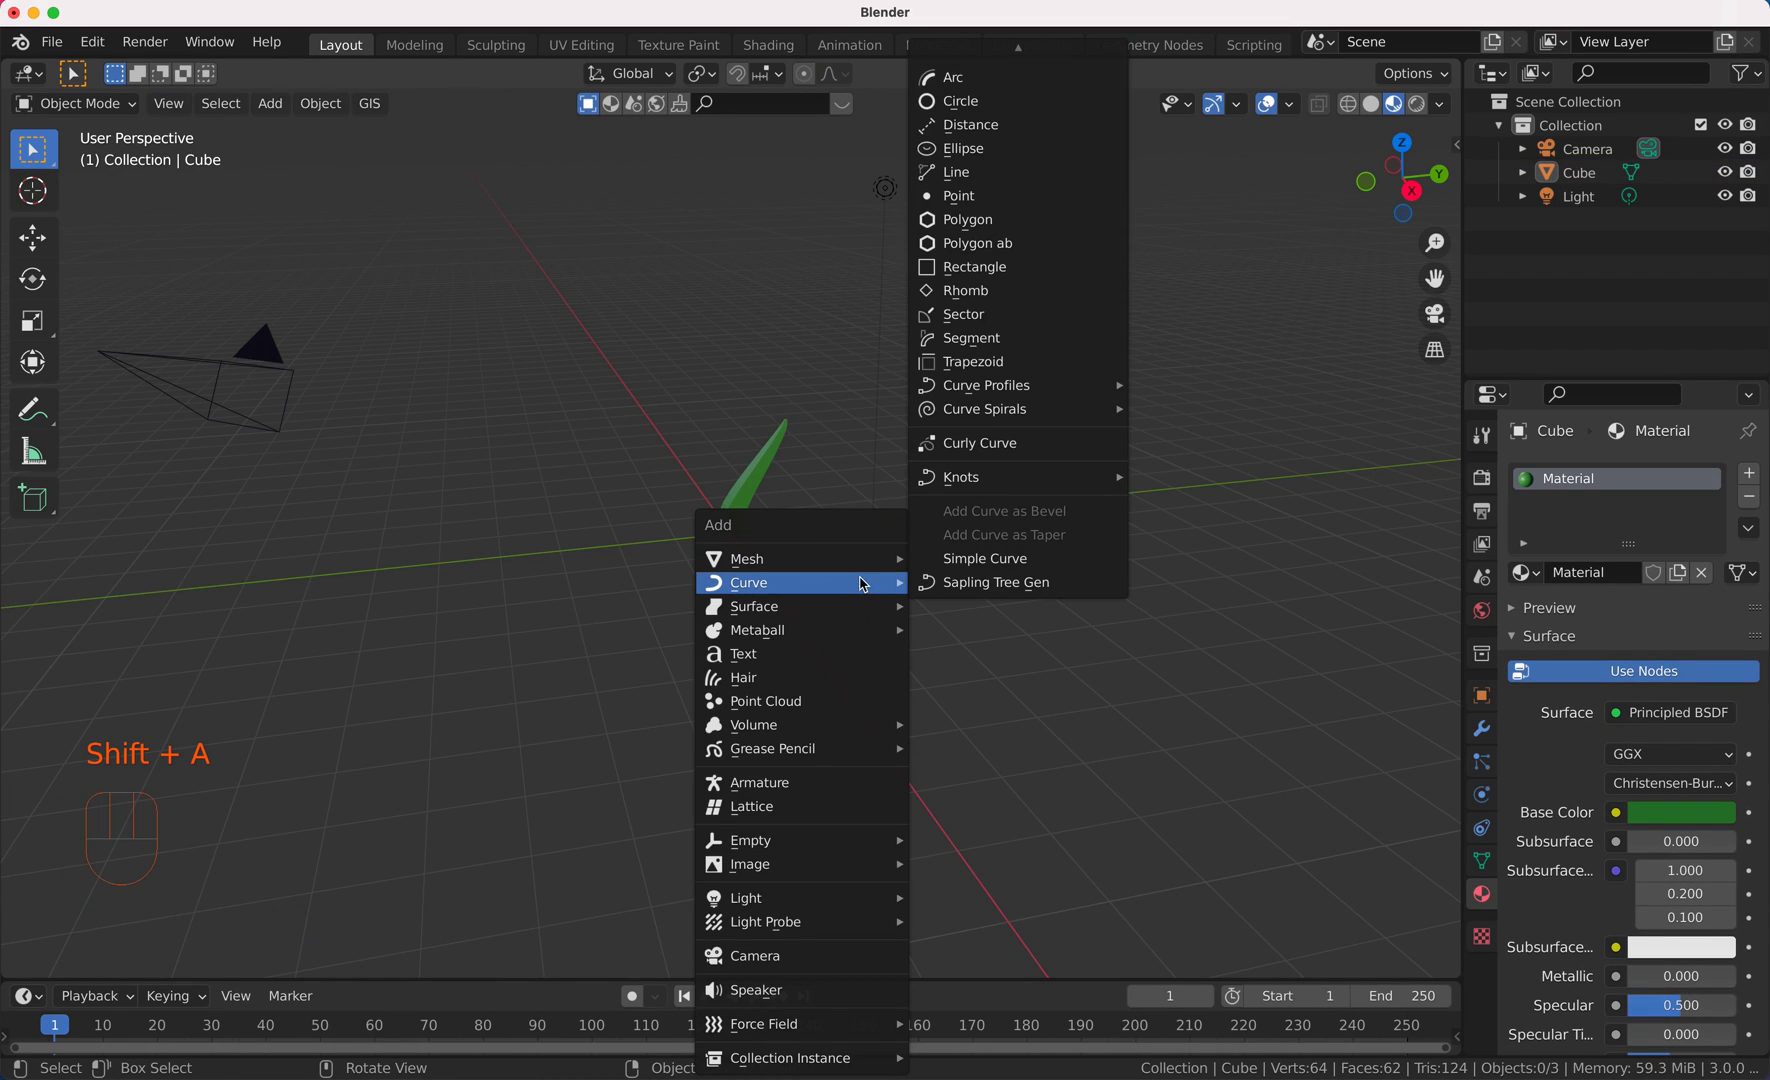
pyautogui.scroll(2, 988, 83)
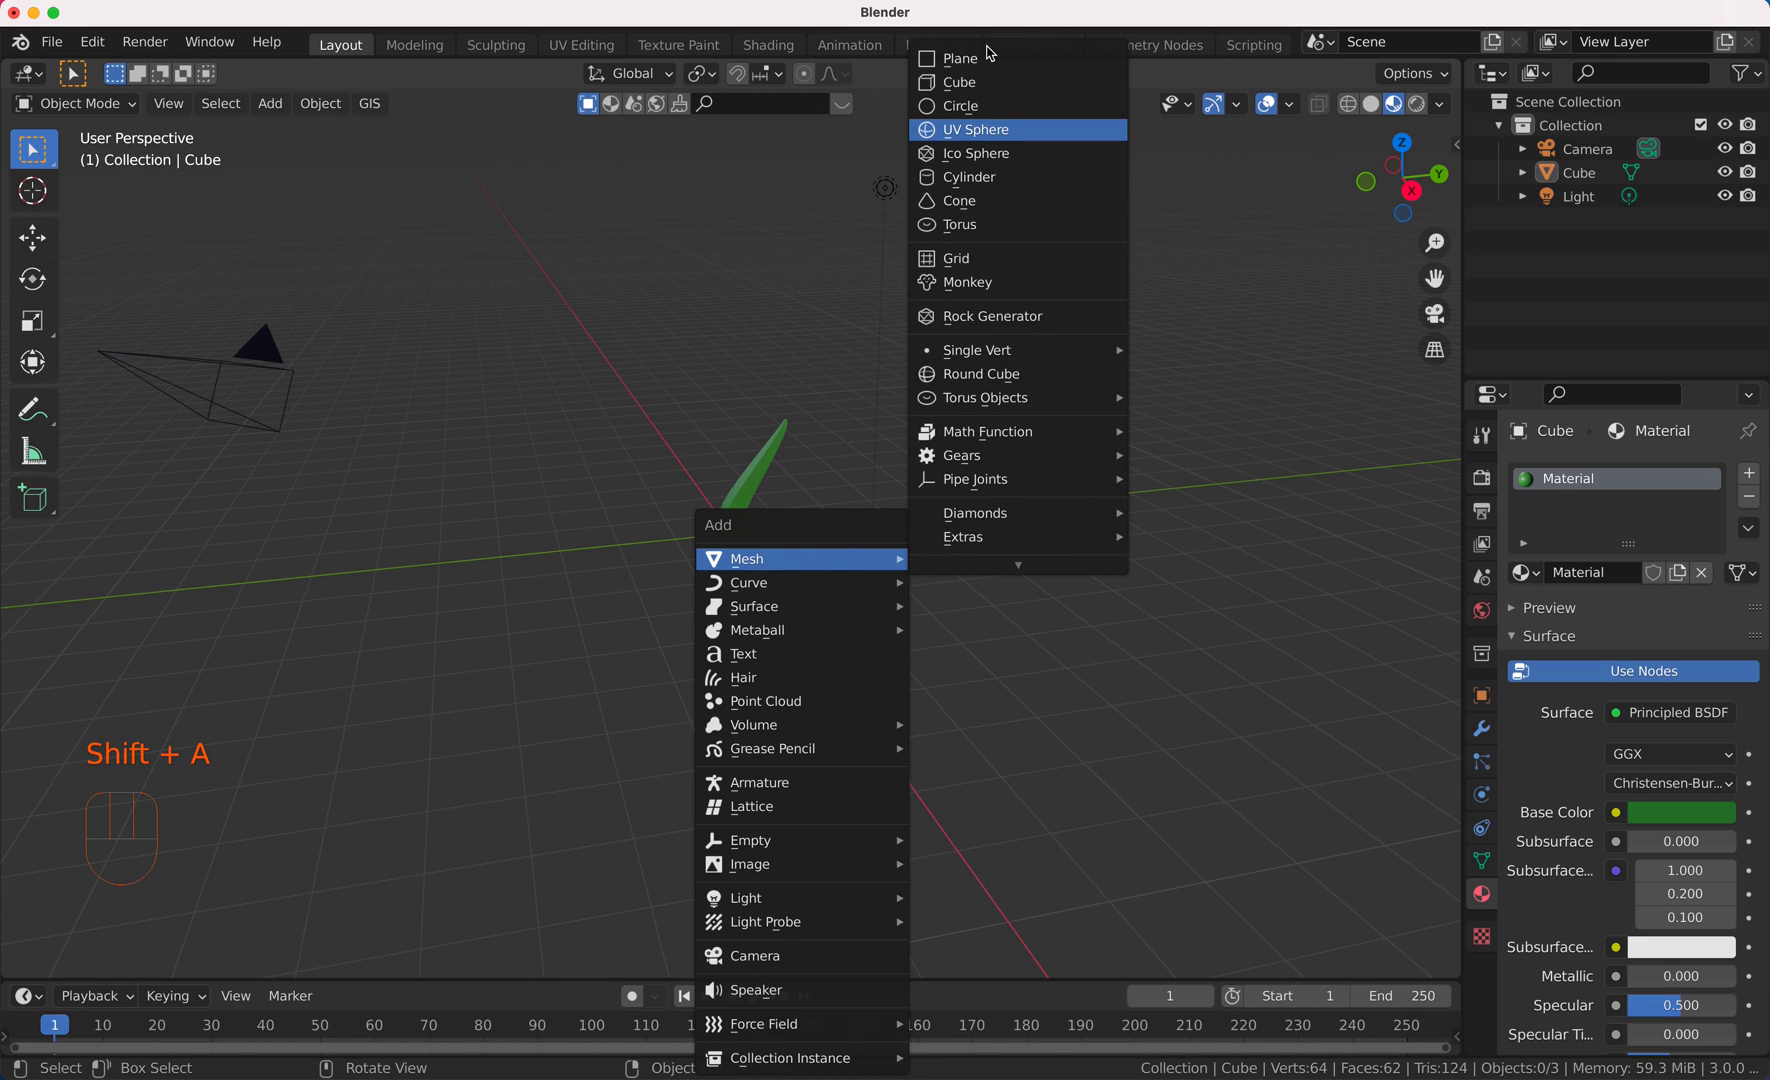
pyautogui.click(995, 60)
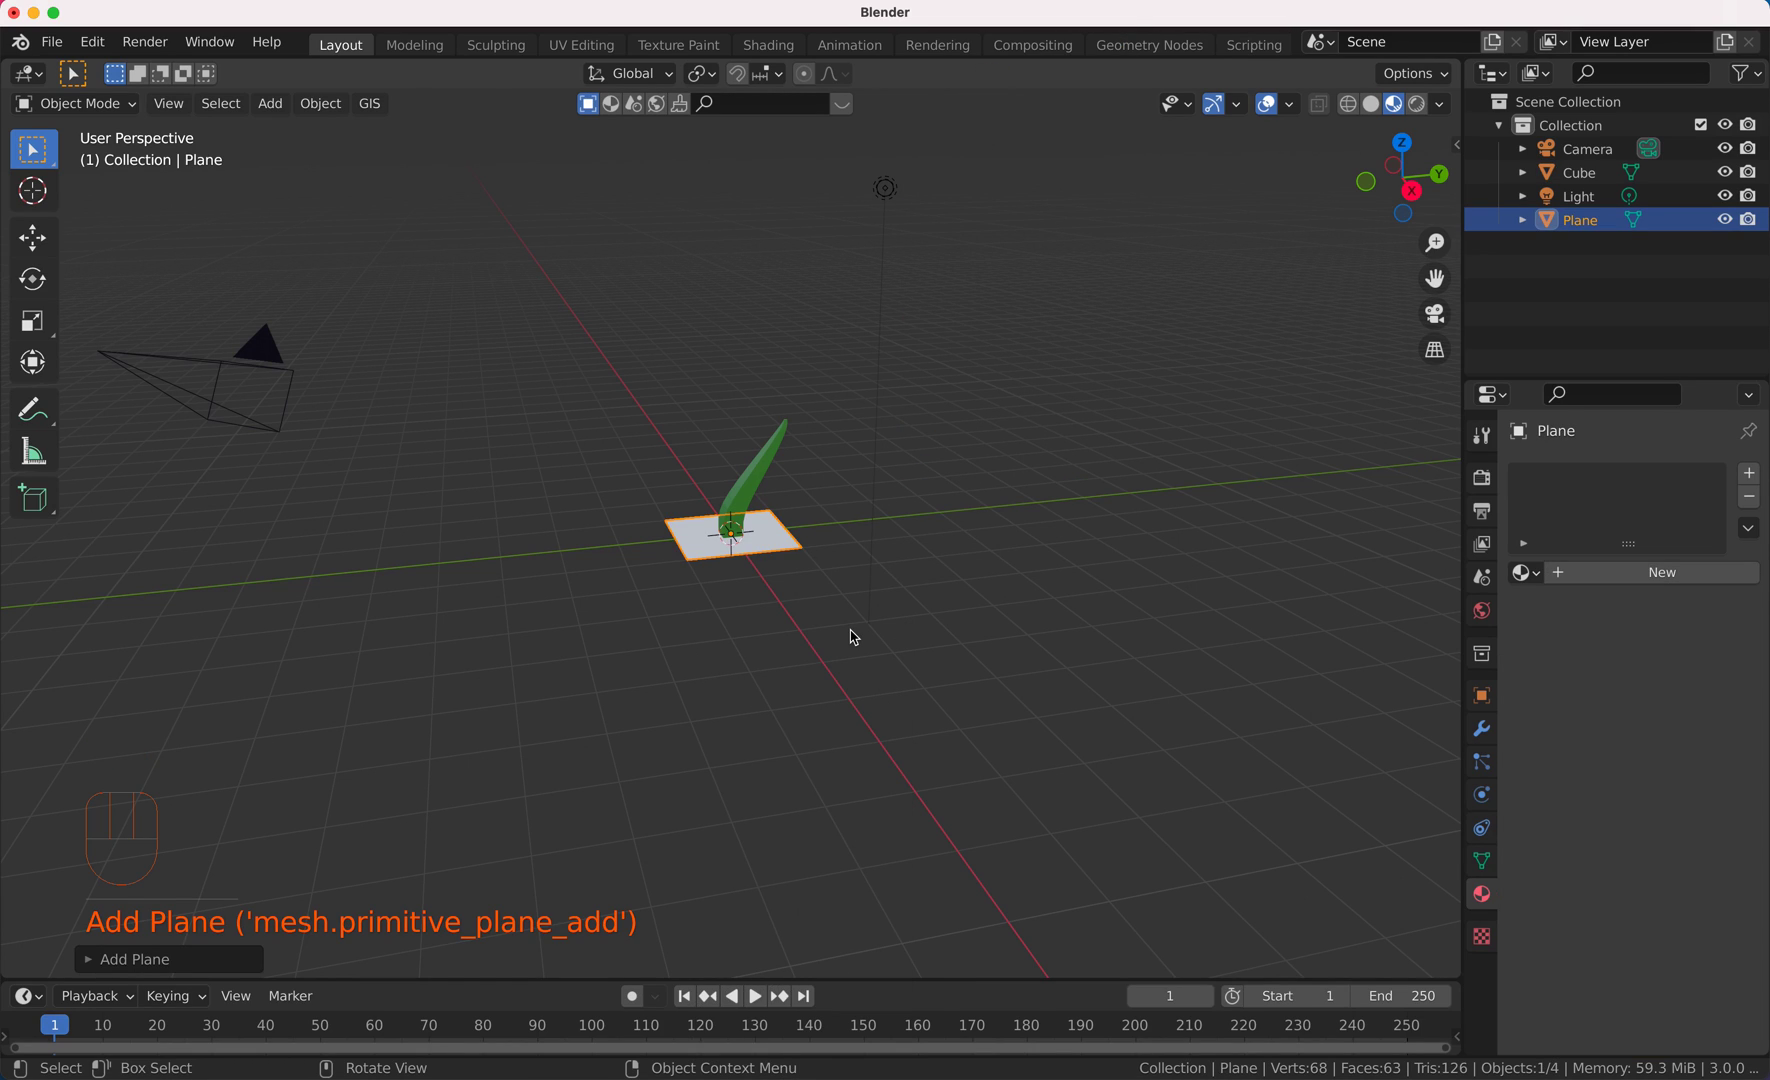
pyautogui.press('s')
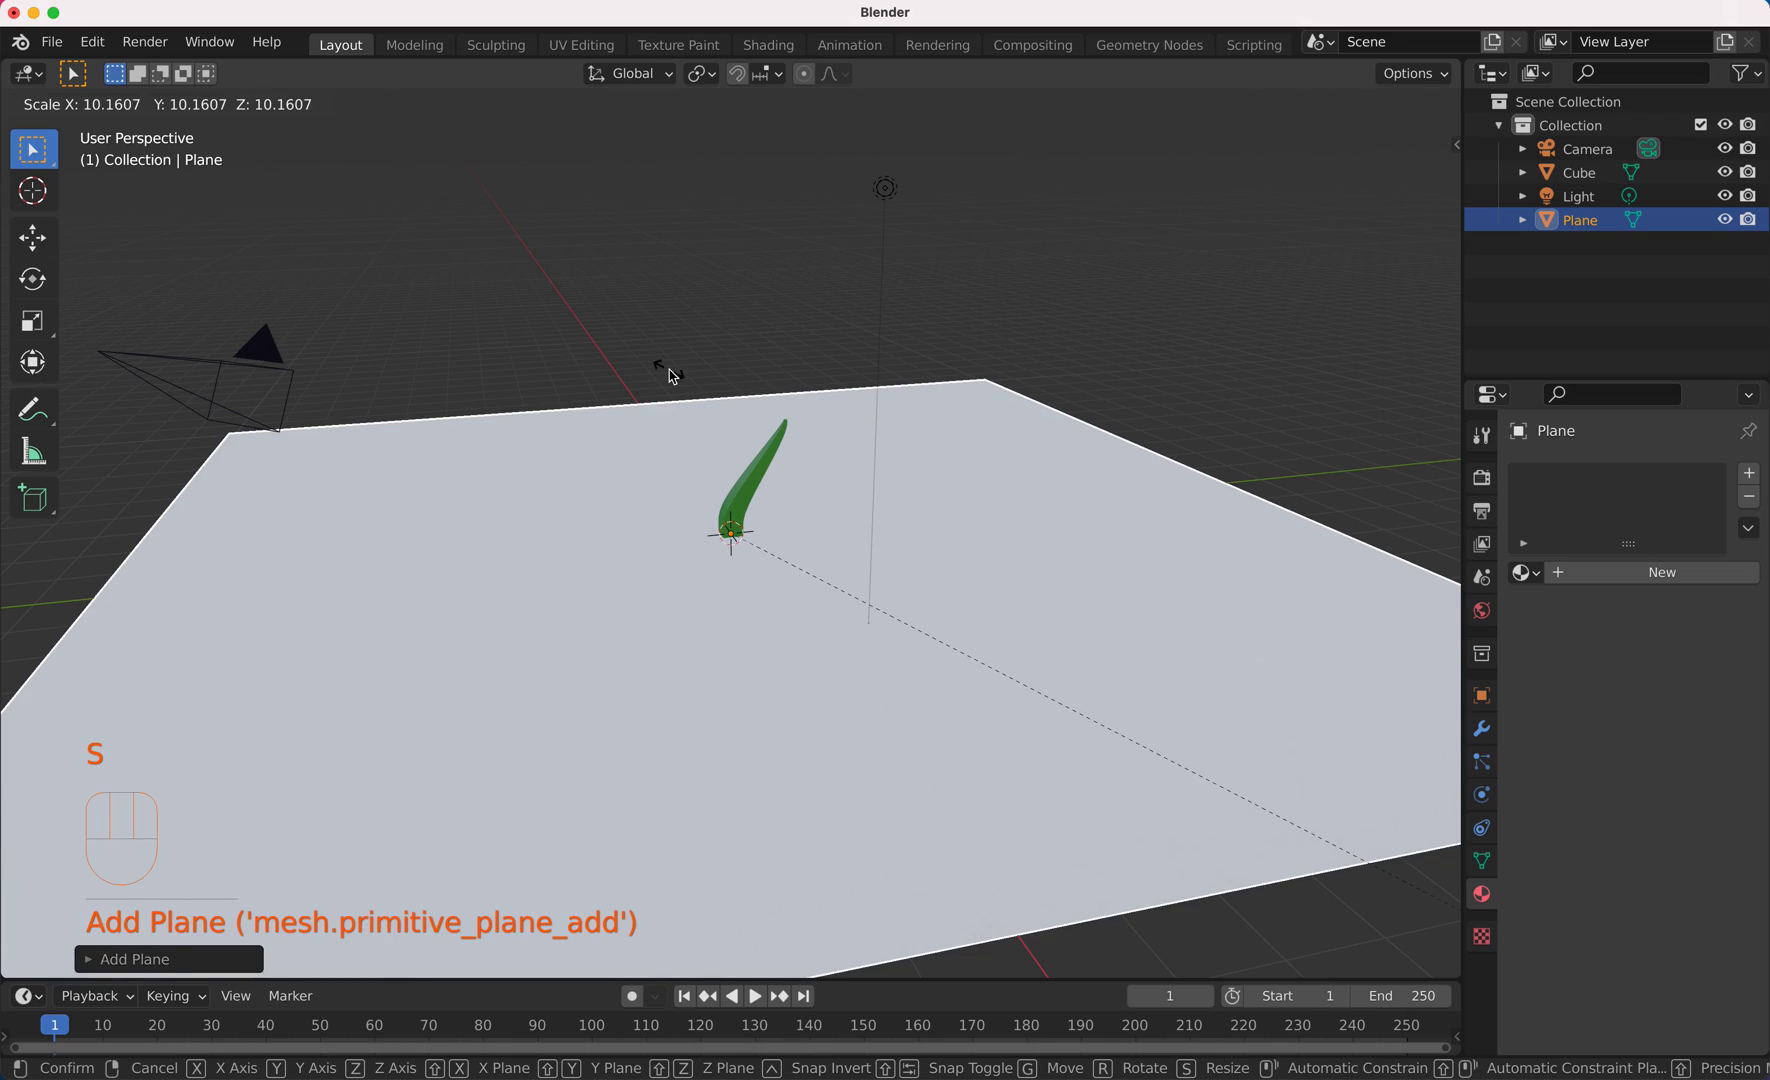
pyautogui.click(670, 375)
pyautogui.click(756, 497)
pyautogui.click(893, 579)
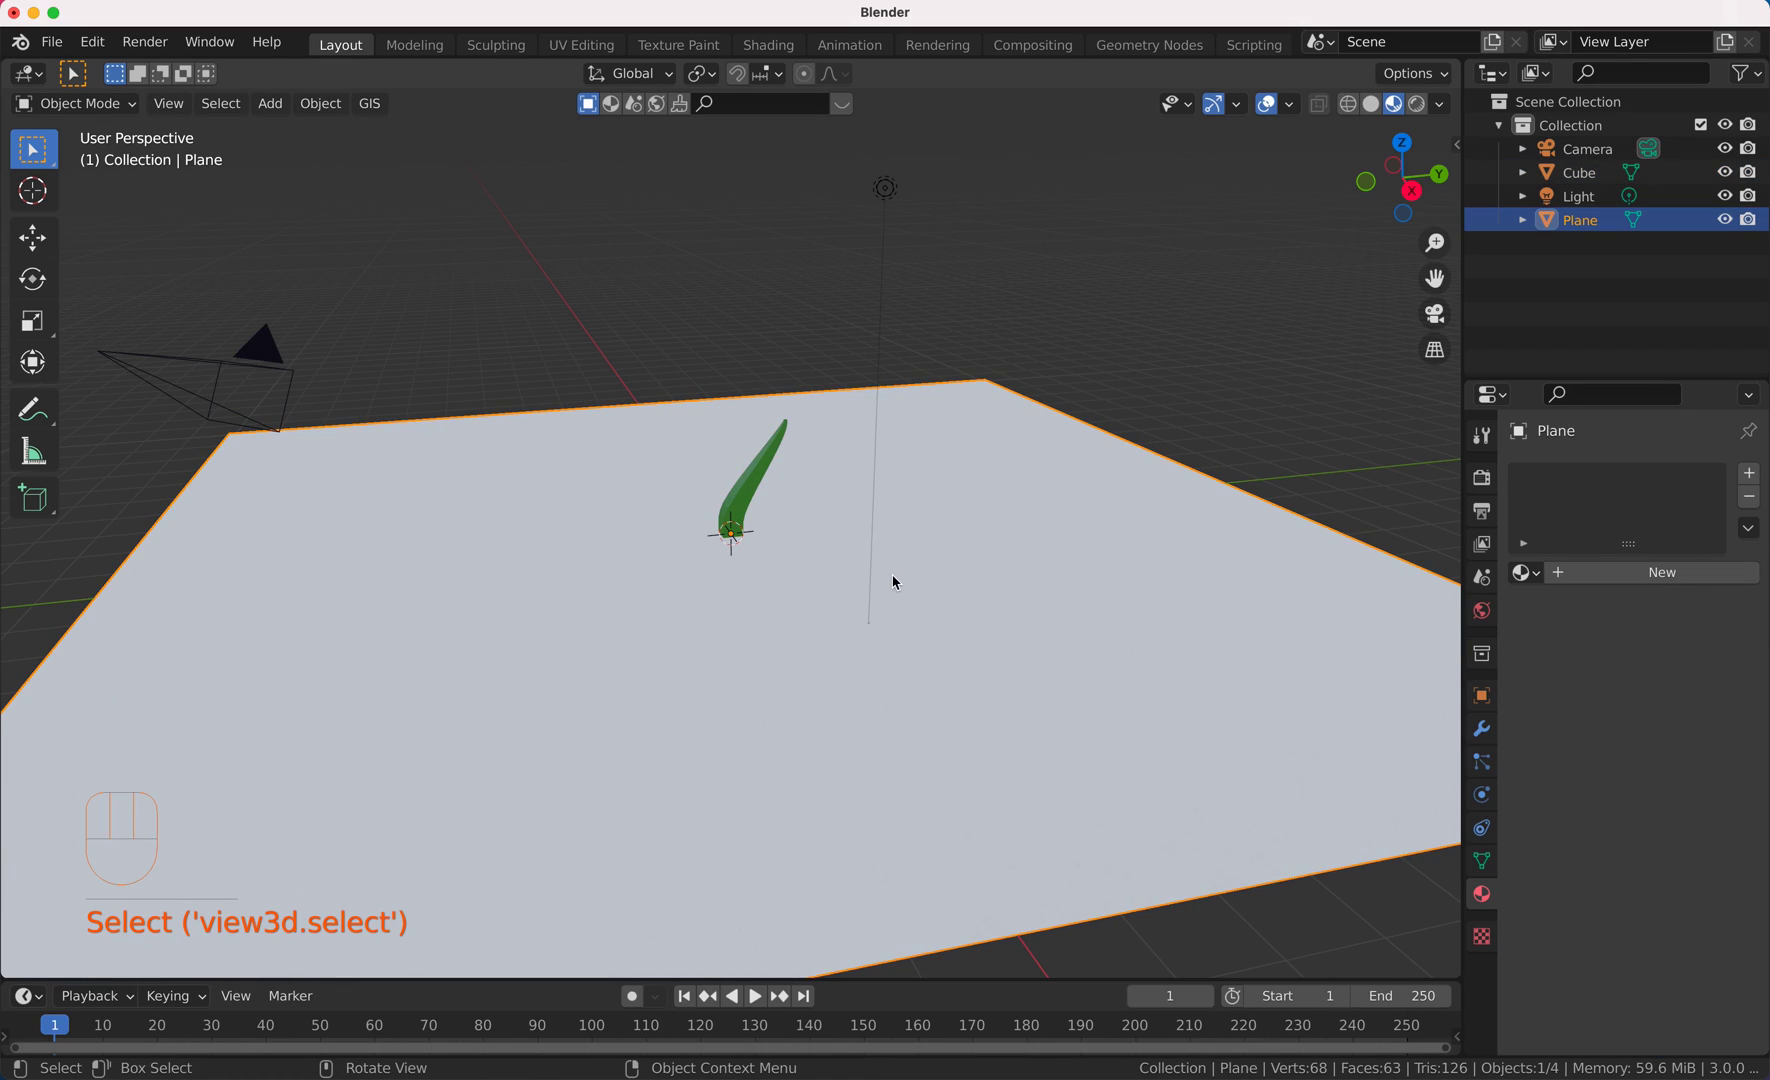
pyautogui.hotkey('ctrl', 'a')
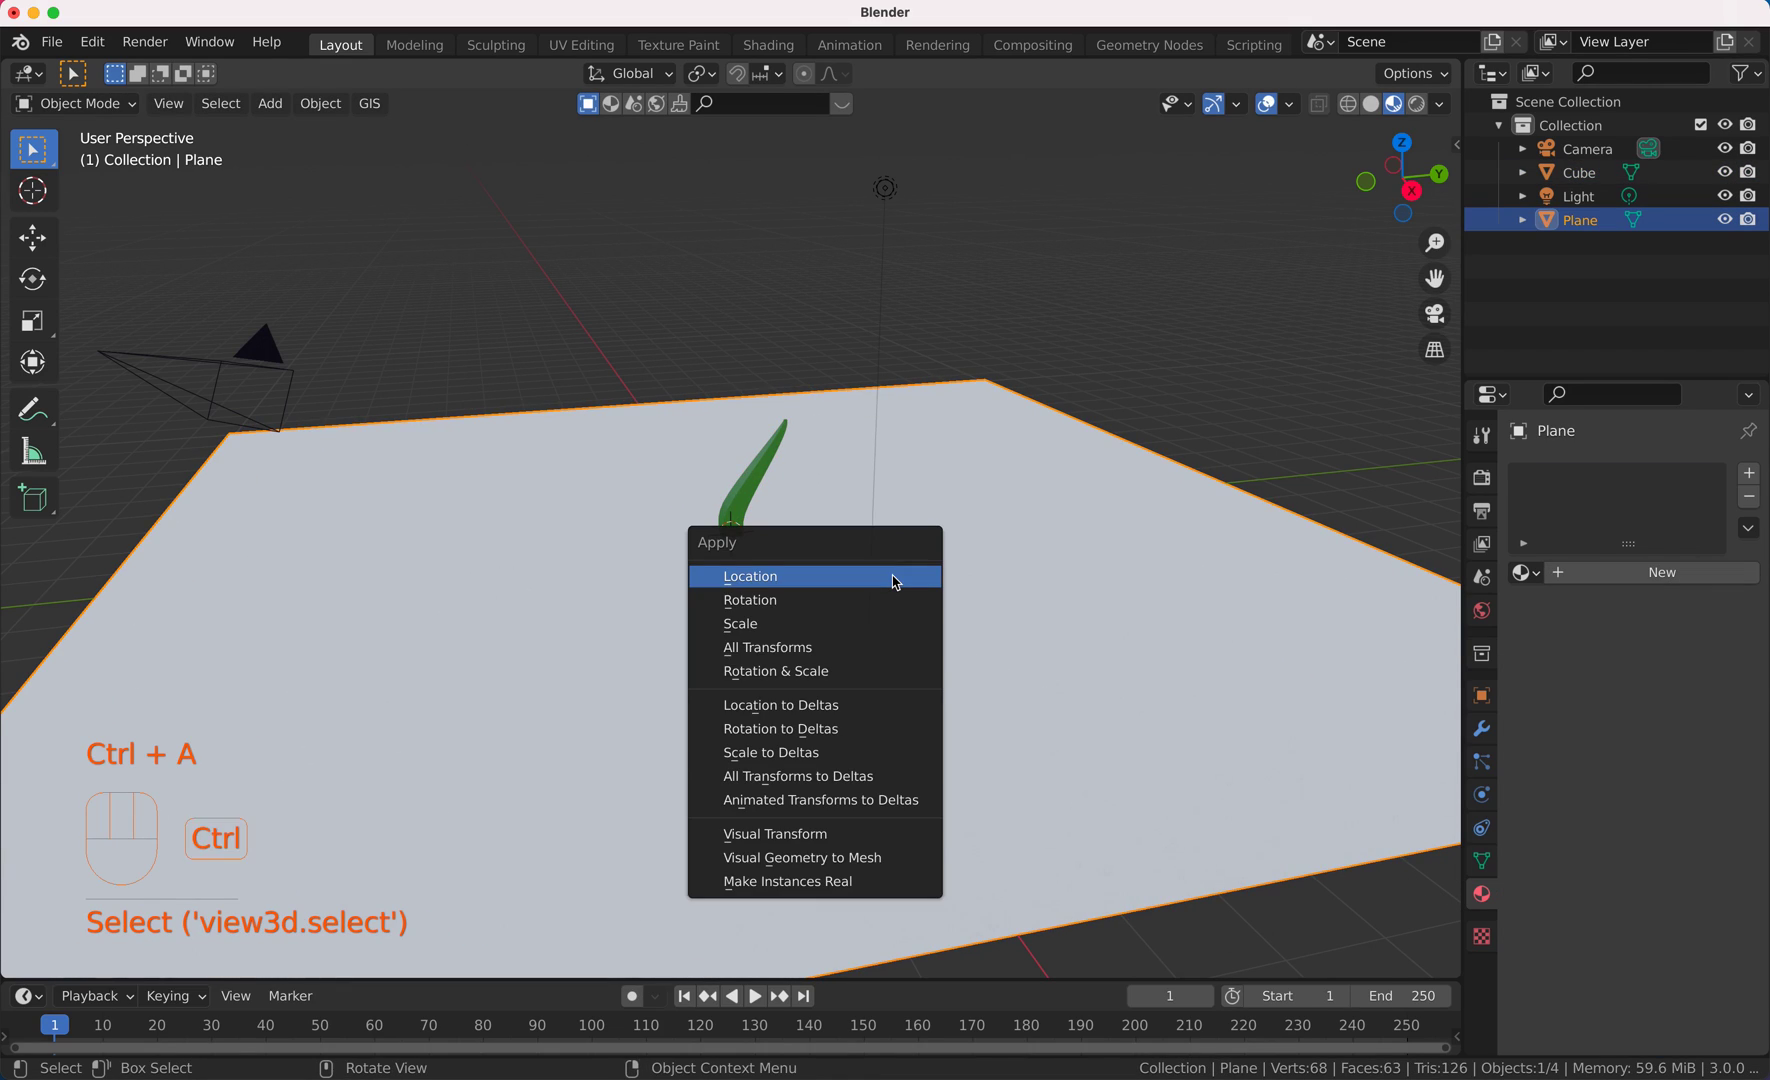
pyautogui.click(871, 628)
# Step: Shrink the grass blade to about 0.22 and apply its scale
pyautogui.click(745, 515)
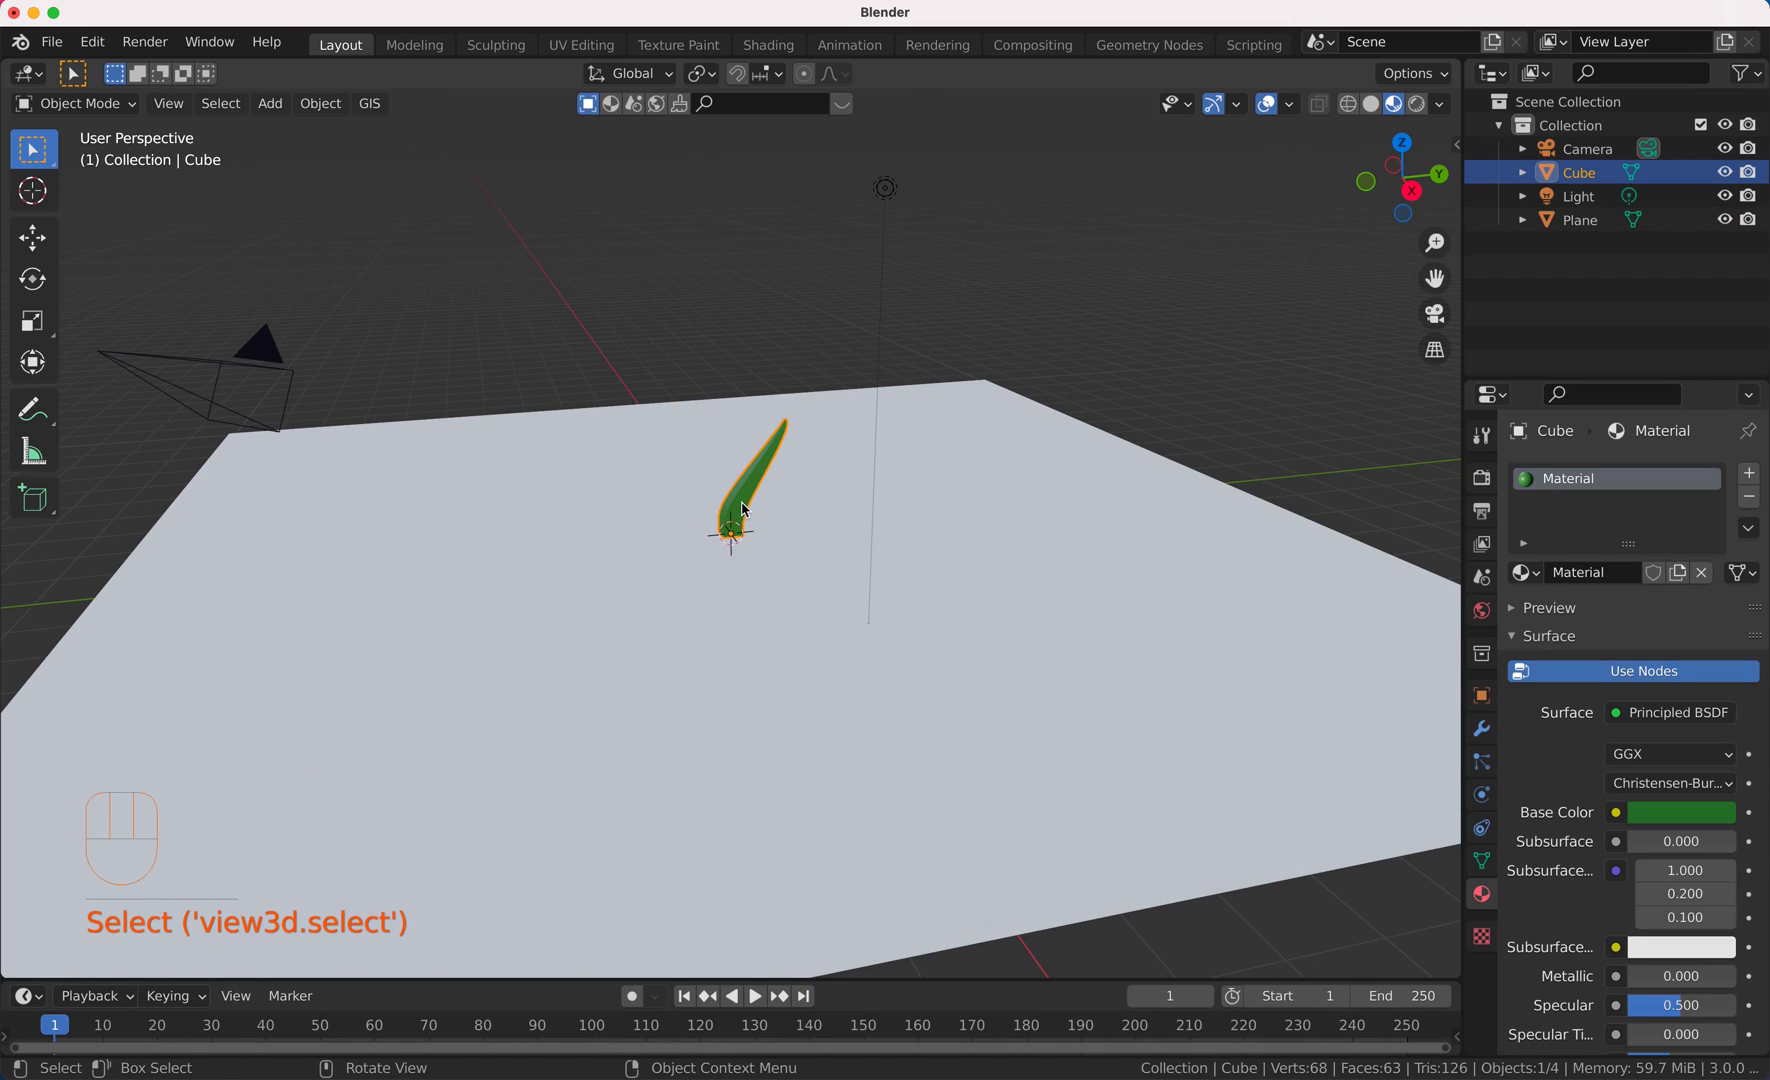
pyautogui.press('s')
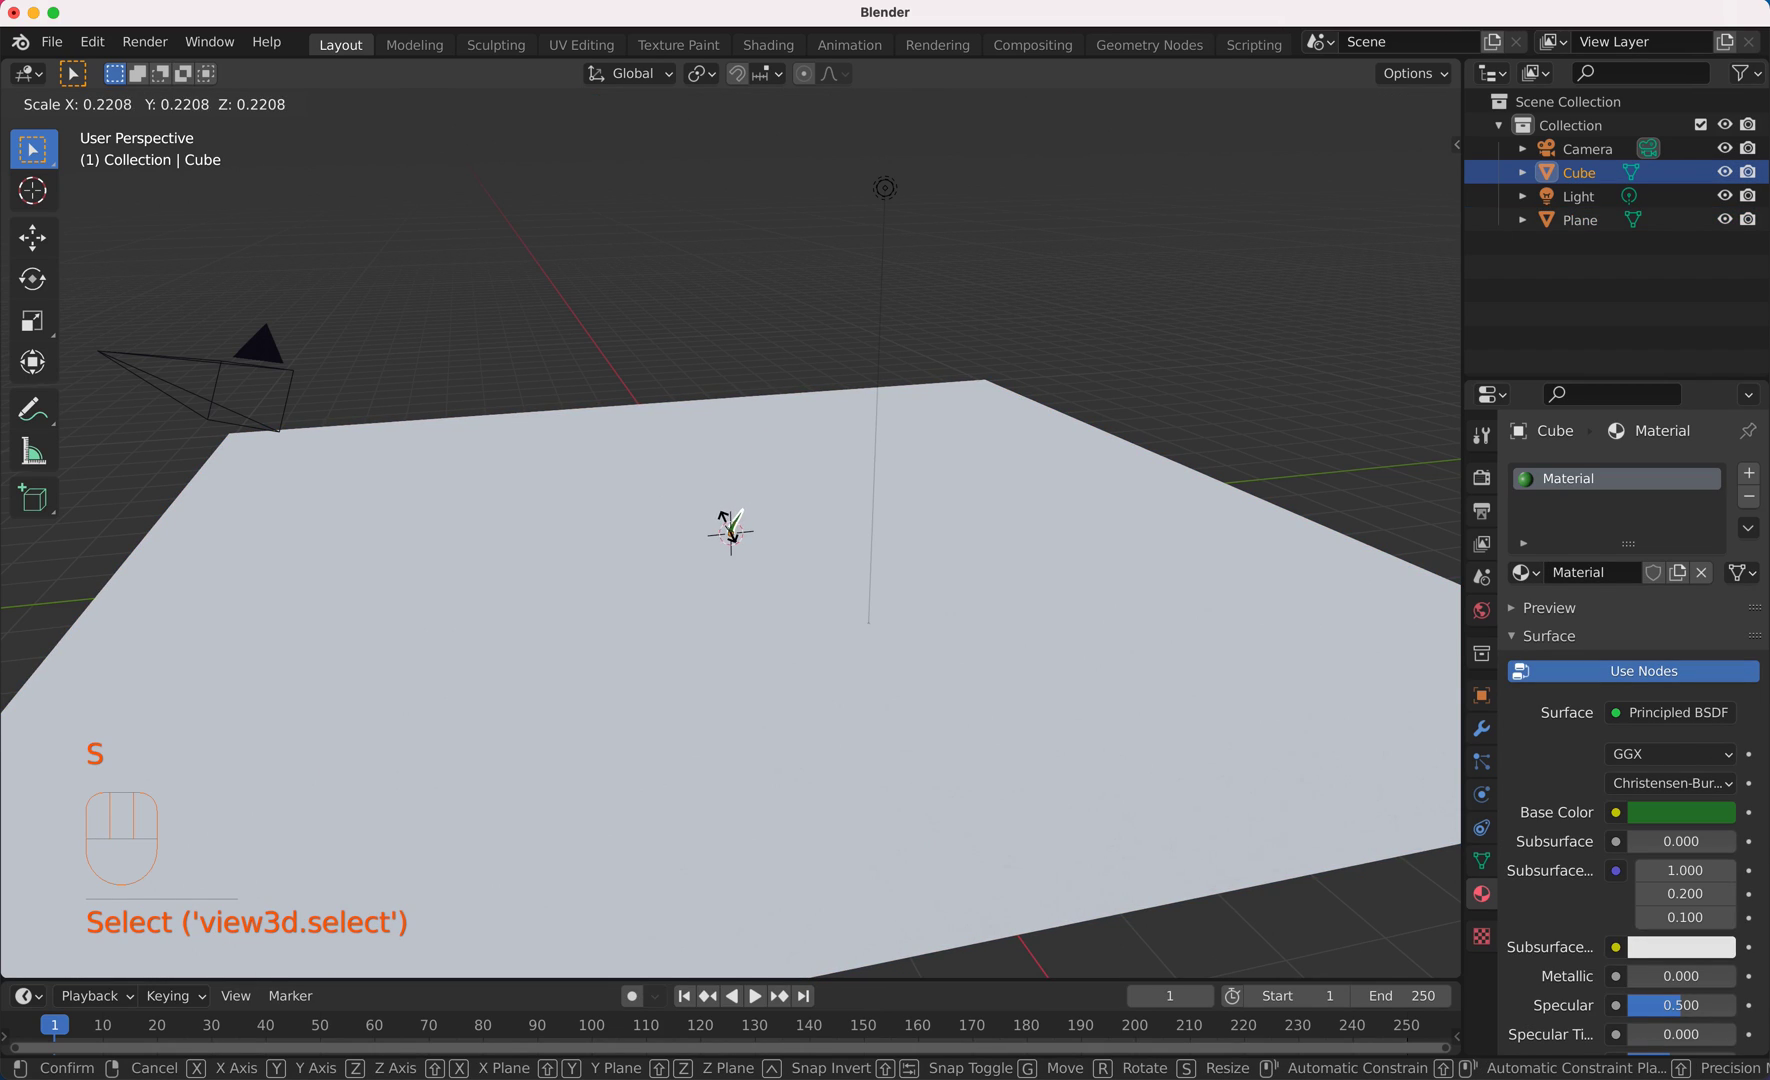
pyautogui.click(733, 533)
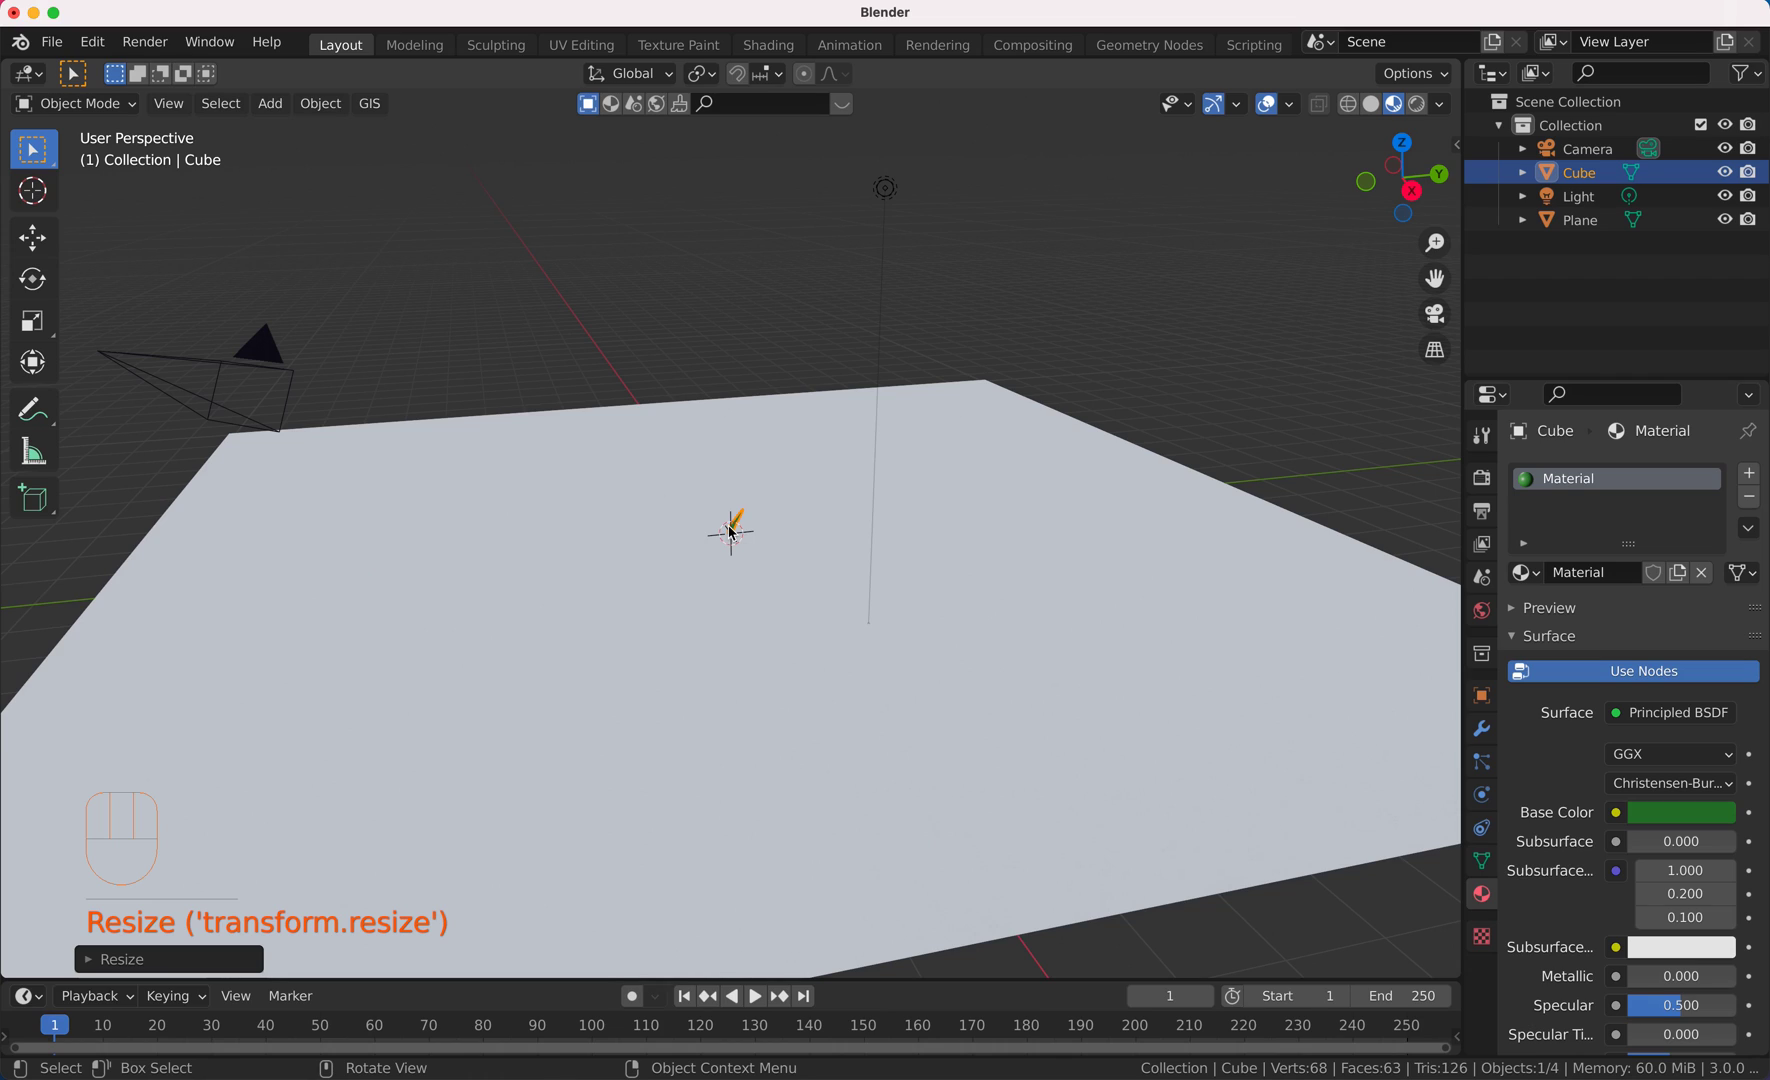
pyautogui.hotkey('ctrl', 'a')
pyautogui.click(733, 533)
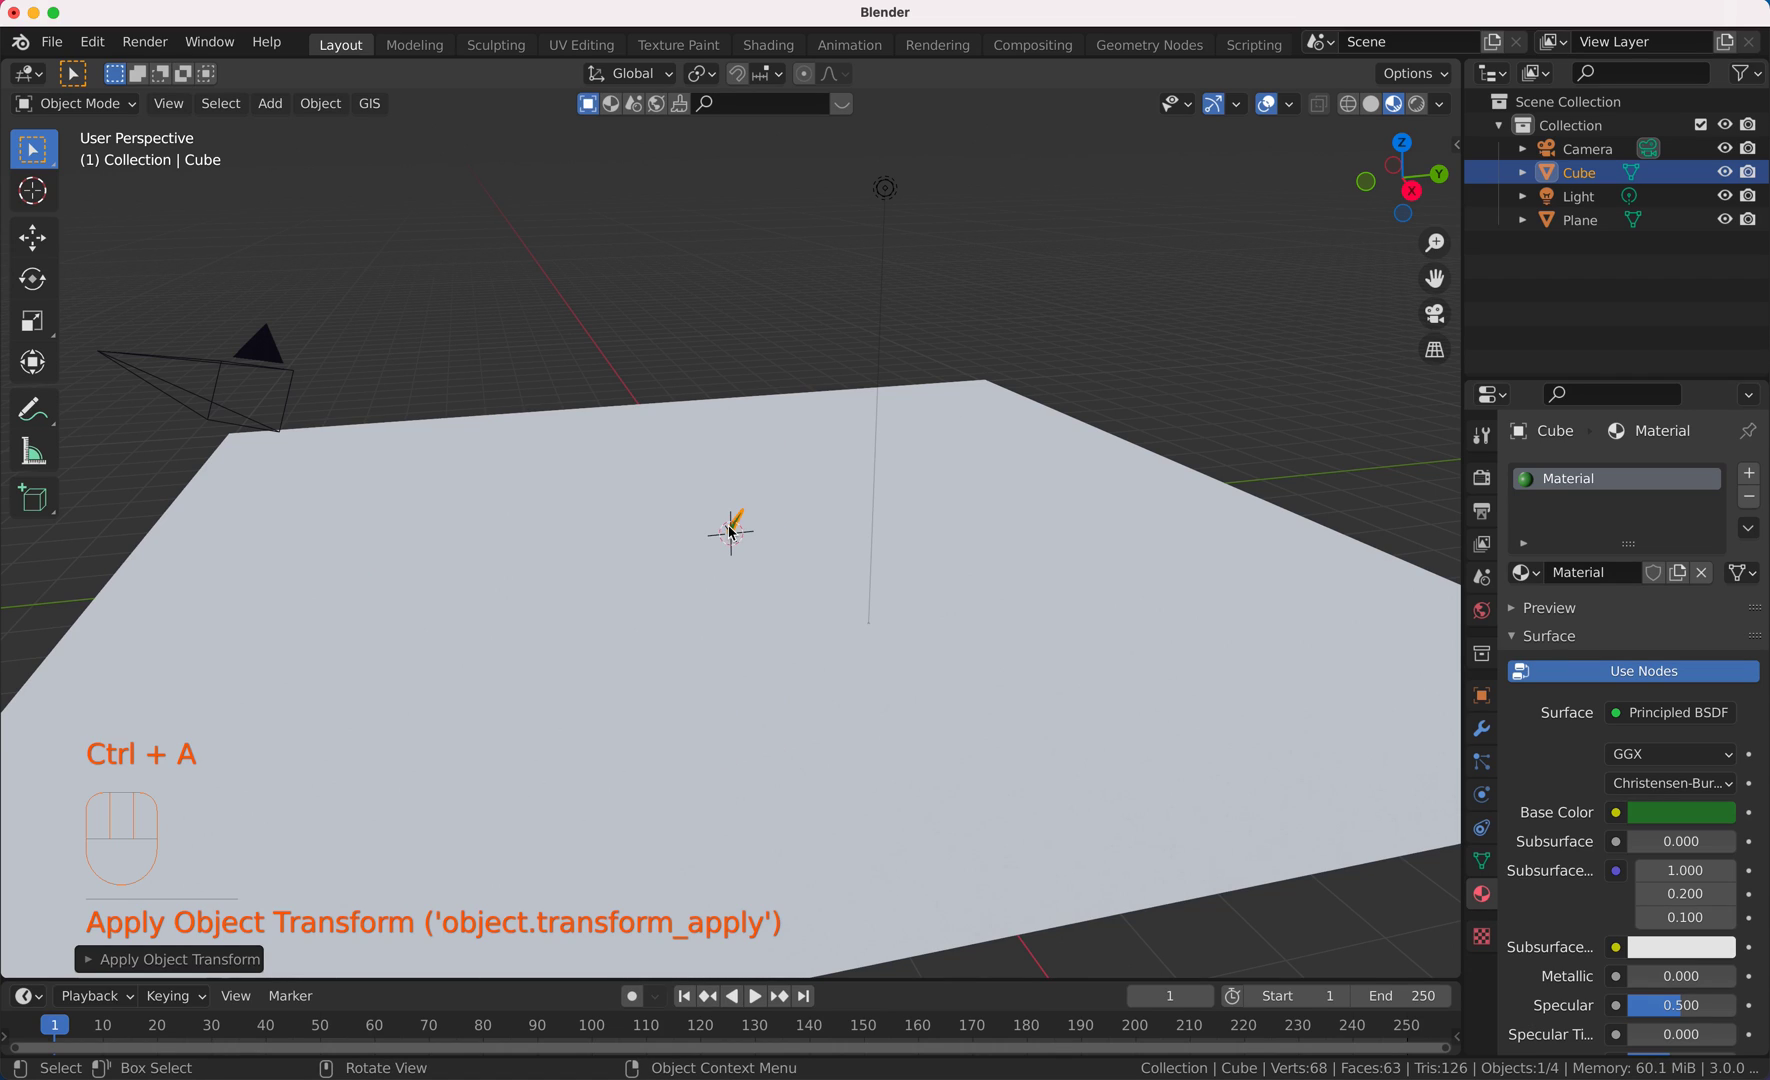
# Step: In the Geometry Nodes workspace, rename the cube 'Grass' and hide it from viewport and renders
pyautogui.click(902, 601)
pyautogui.click(1150, 44)
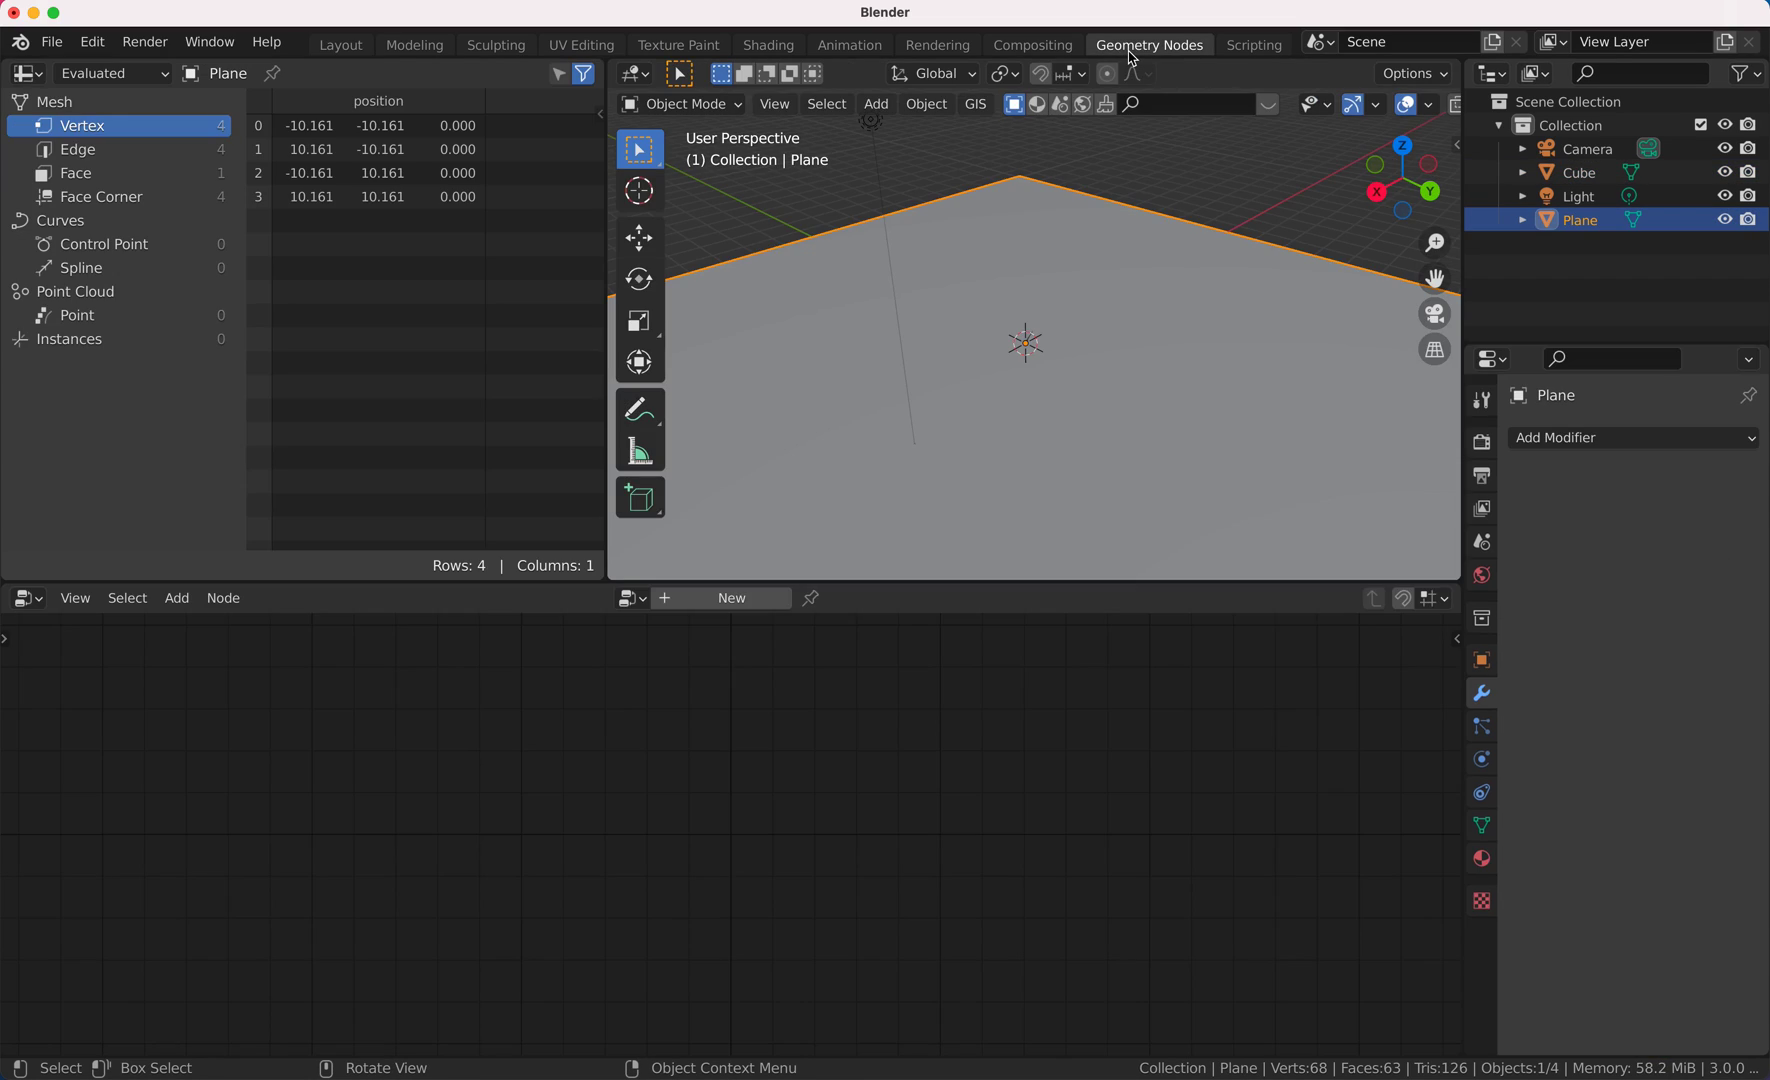
pyautogui.keyDown('ctrl'); pyautogui.scroll(-5, 998, 428); pyautogui.keyUp('ctrl')
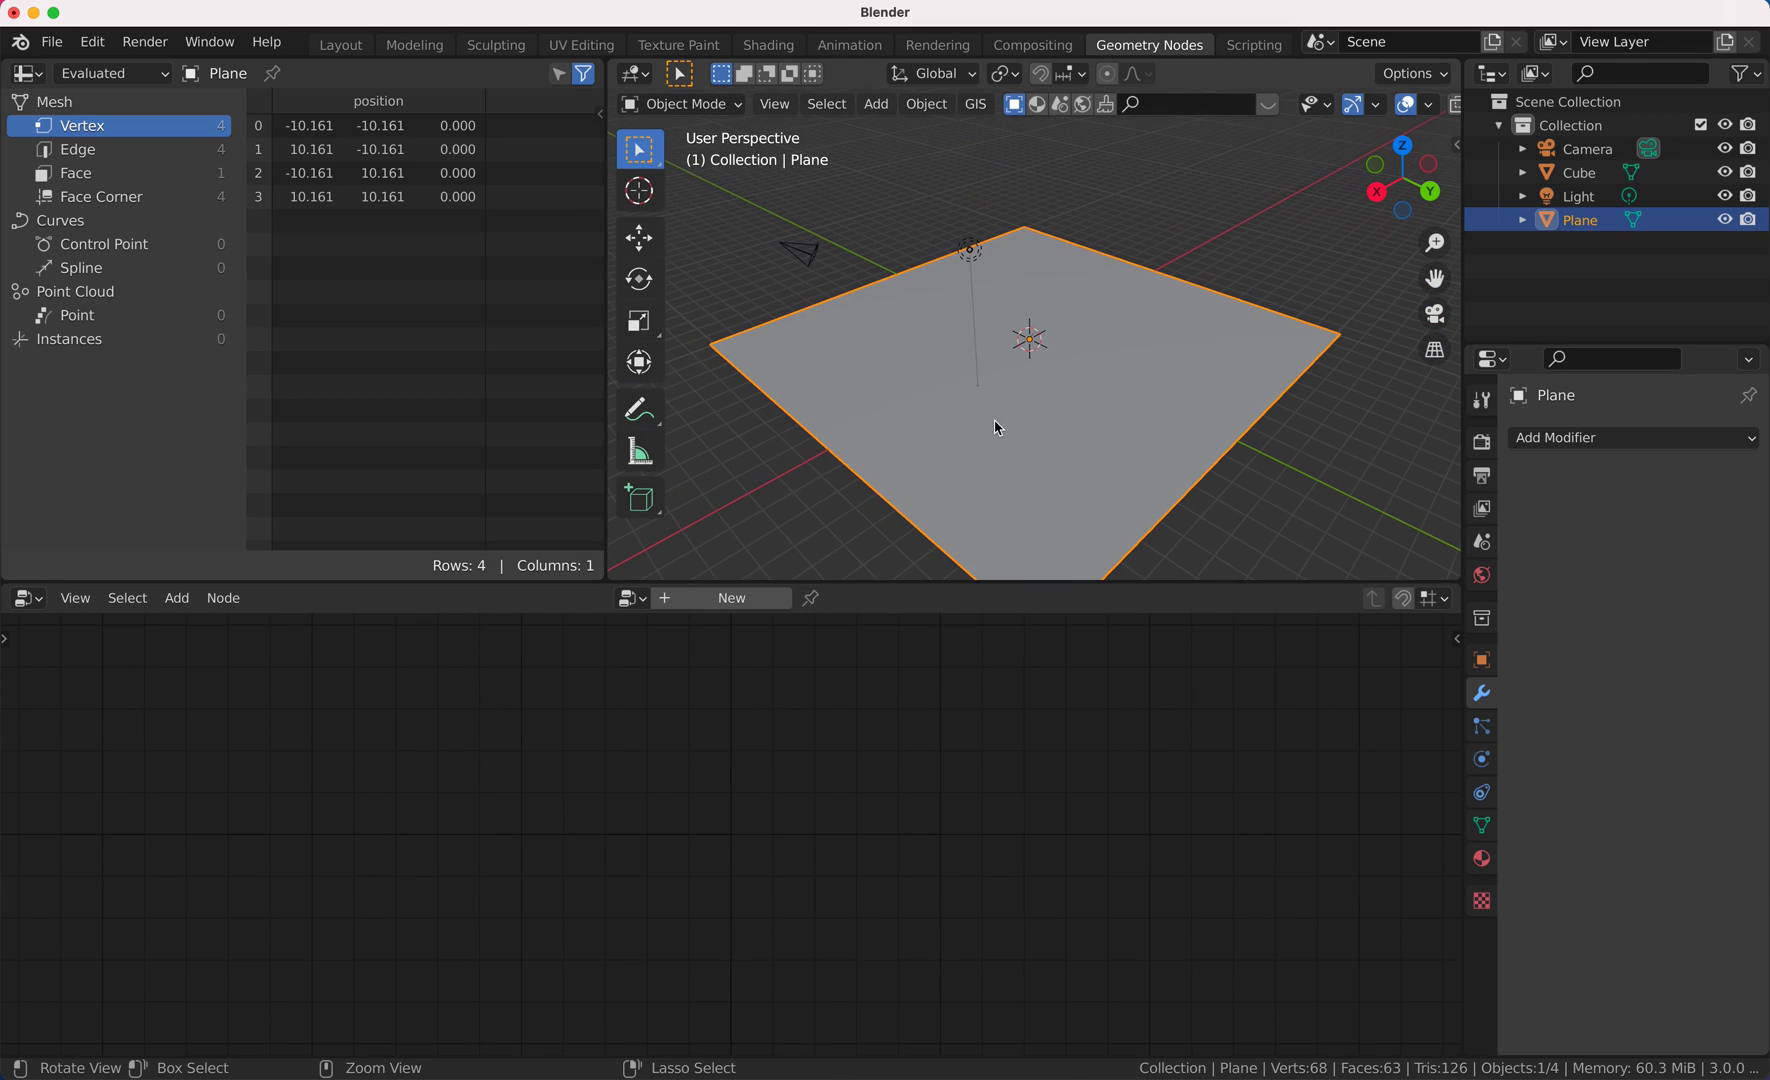
pyautogui.doubleClick(1601, 172)
pyautogui.write('Grass')
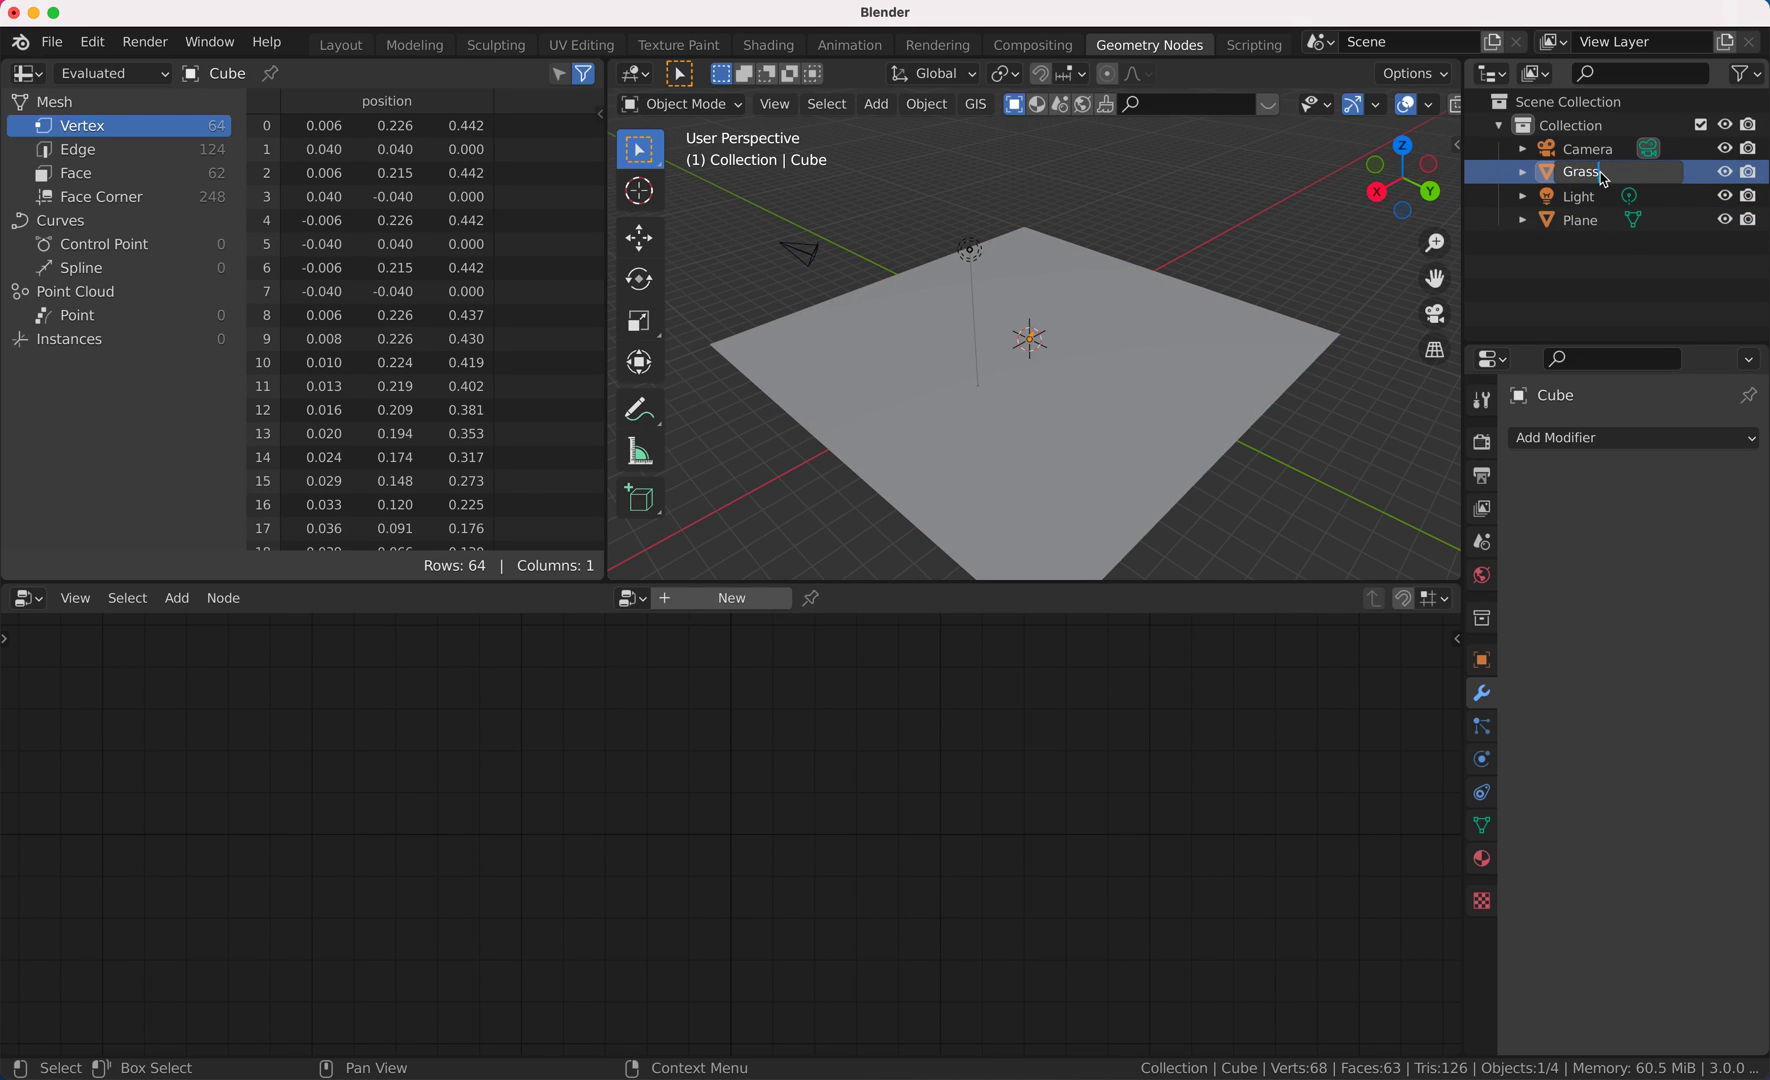
pyautogui.press('Return')
pyautogui.click(1725, 172)
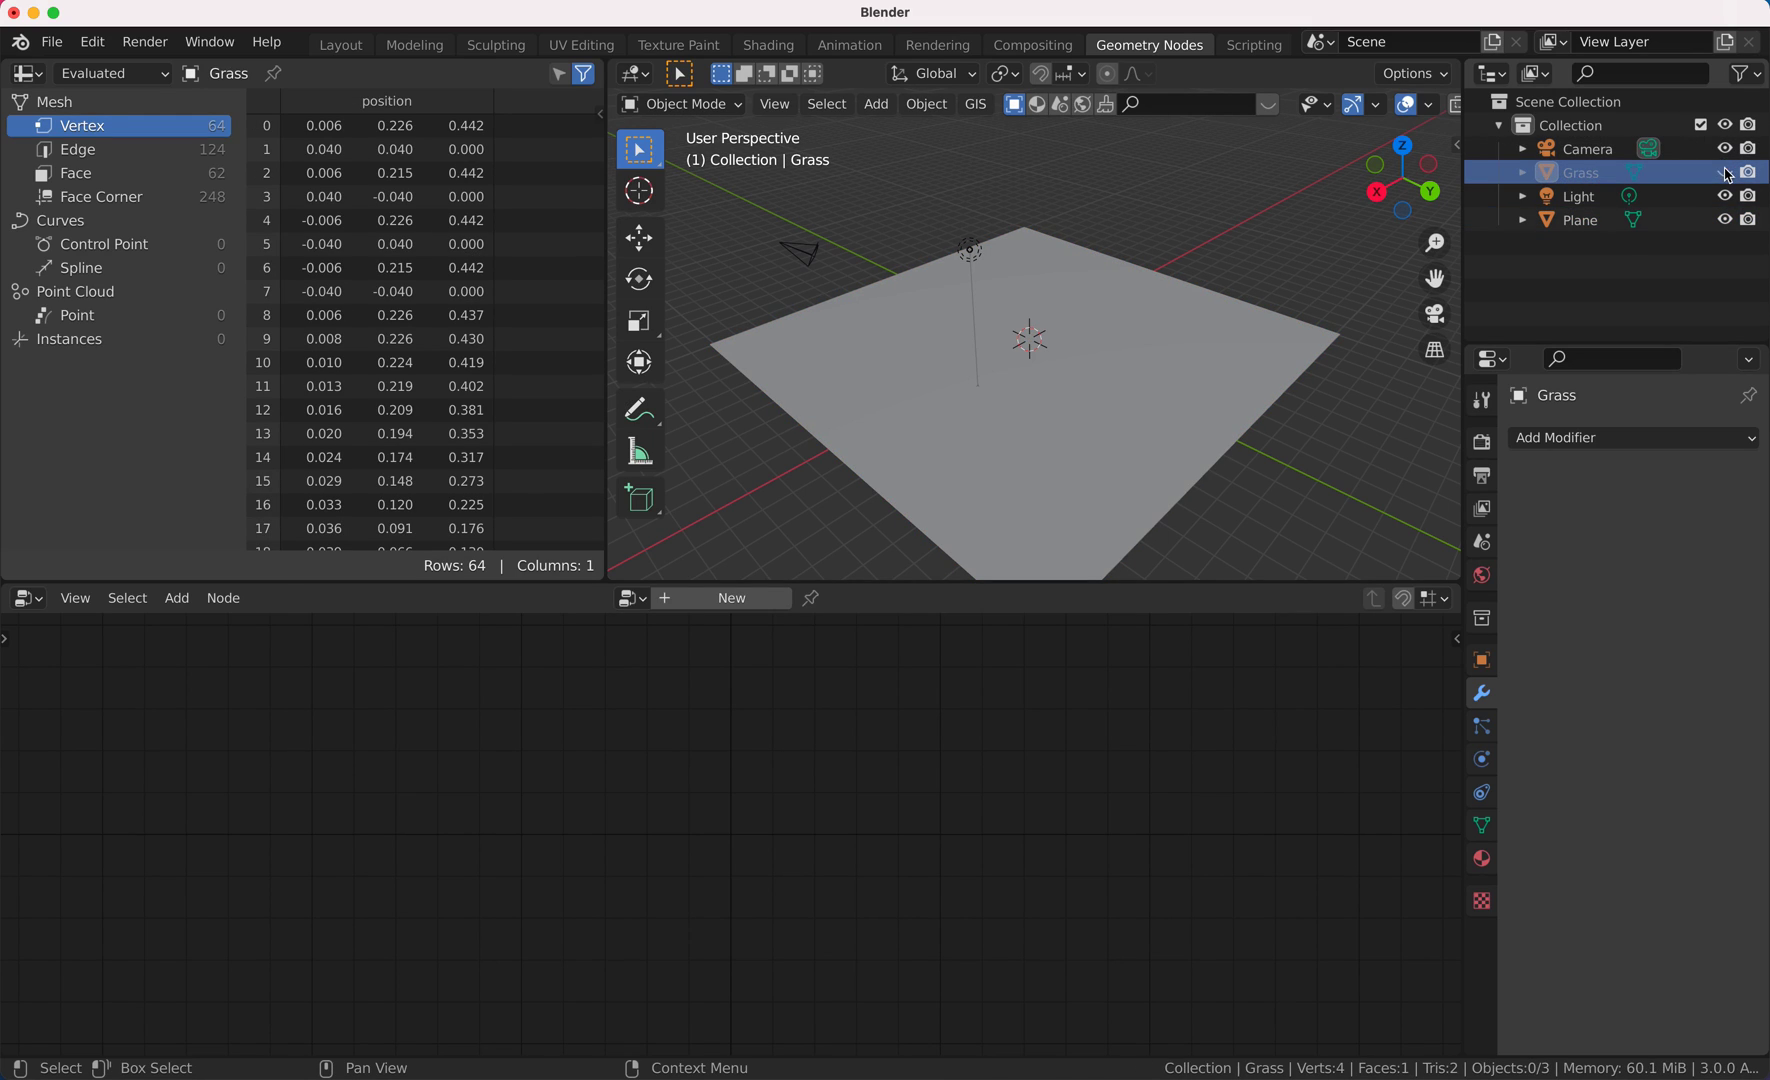
pyautogui.click(1749, 174)
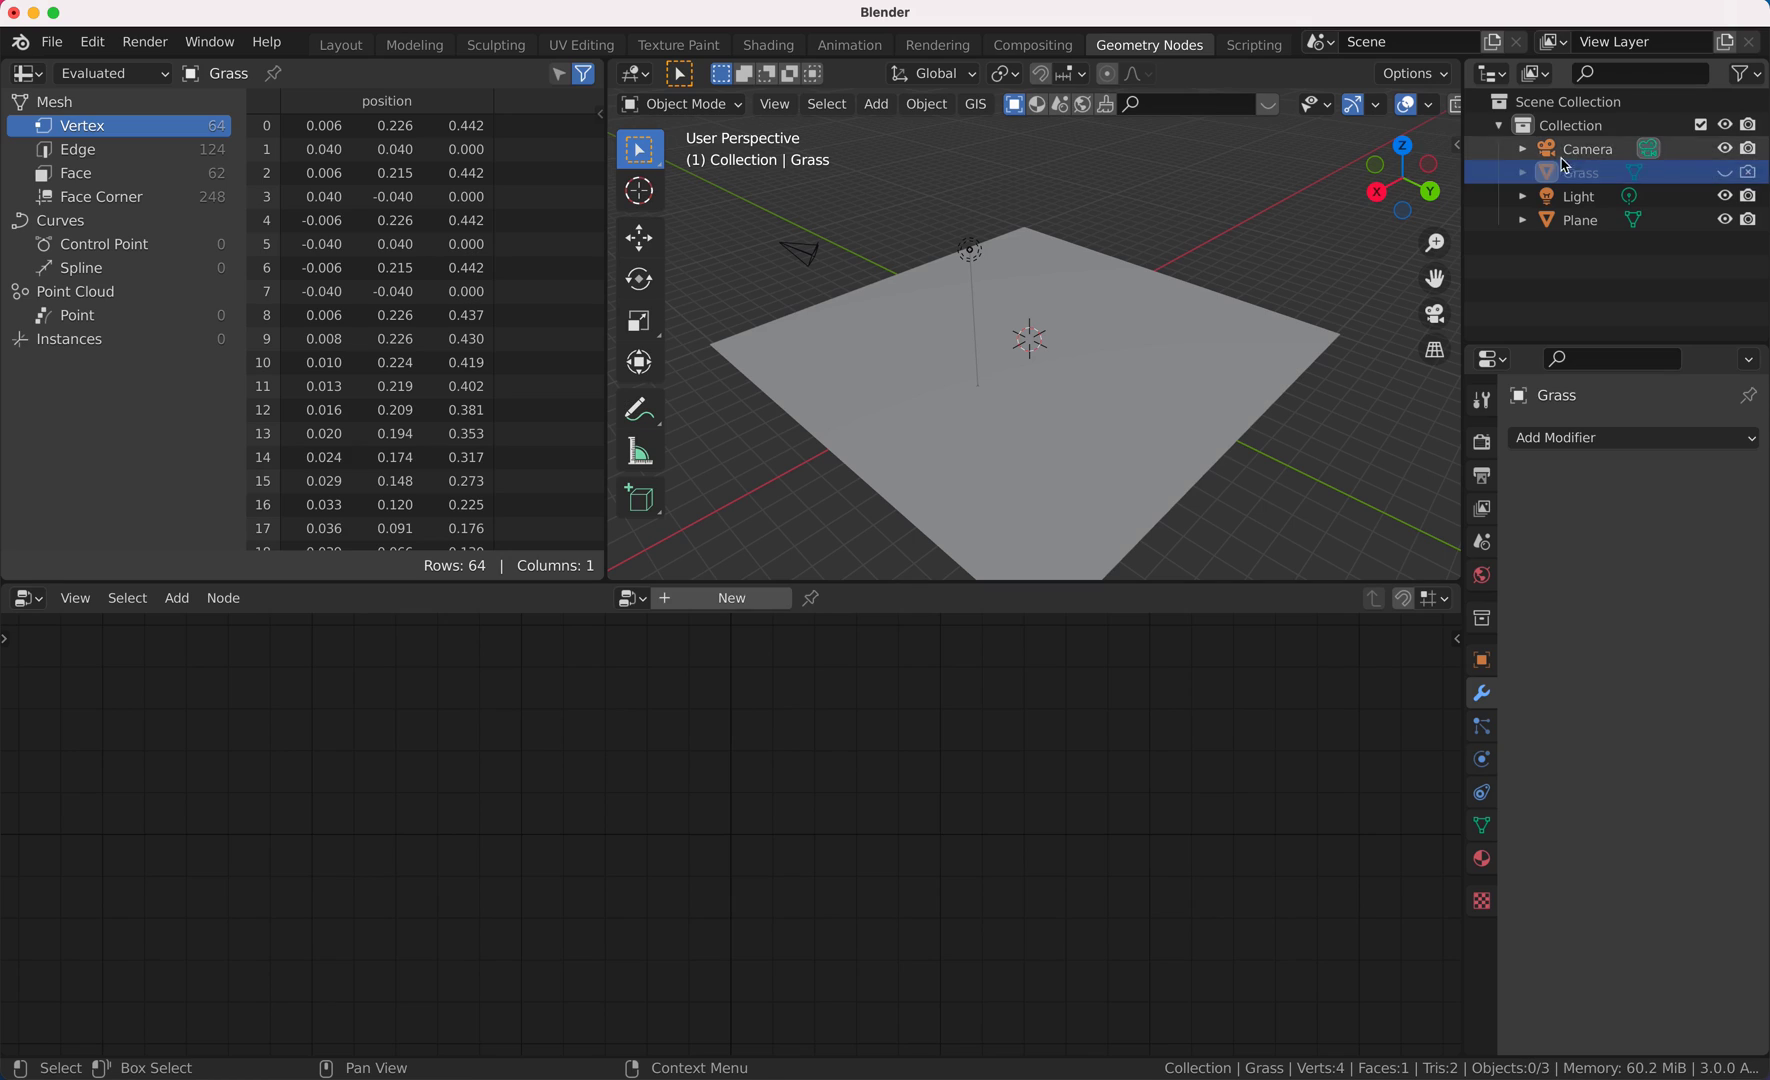
# Step: Rename the ground plane to 'GN'
pyautogui.click(1573, 222)
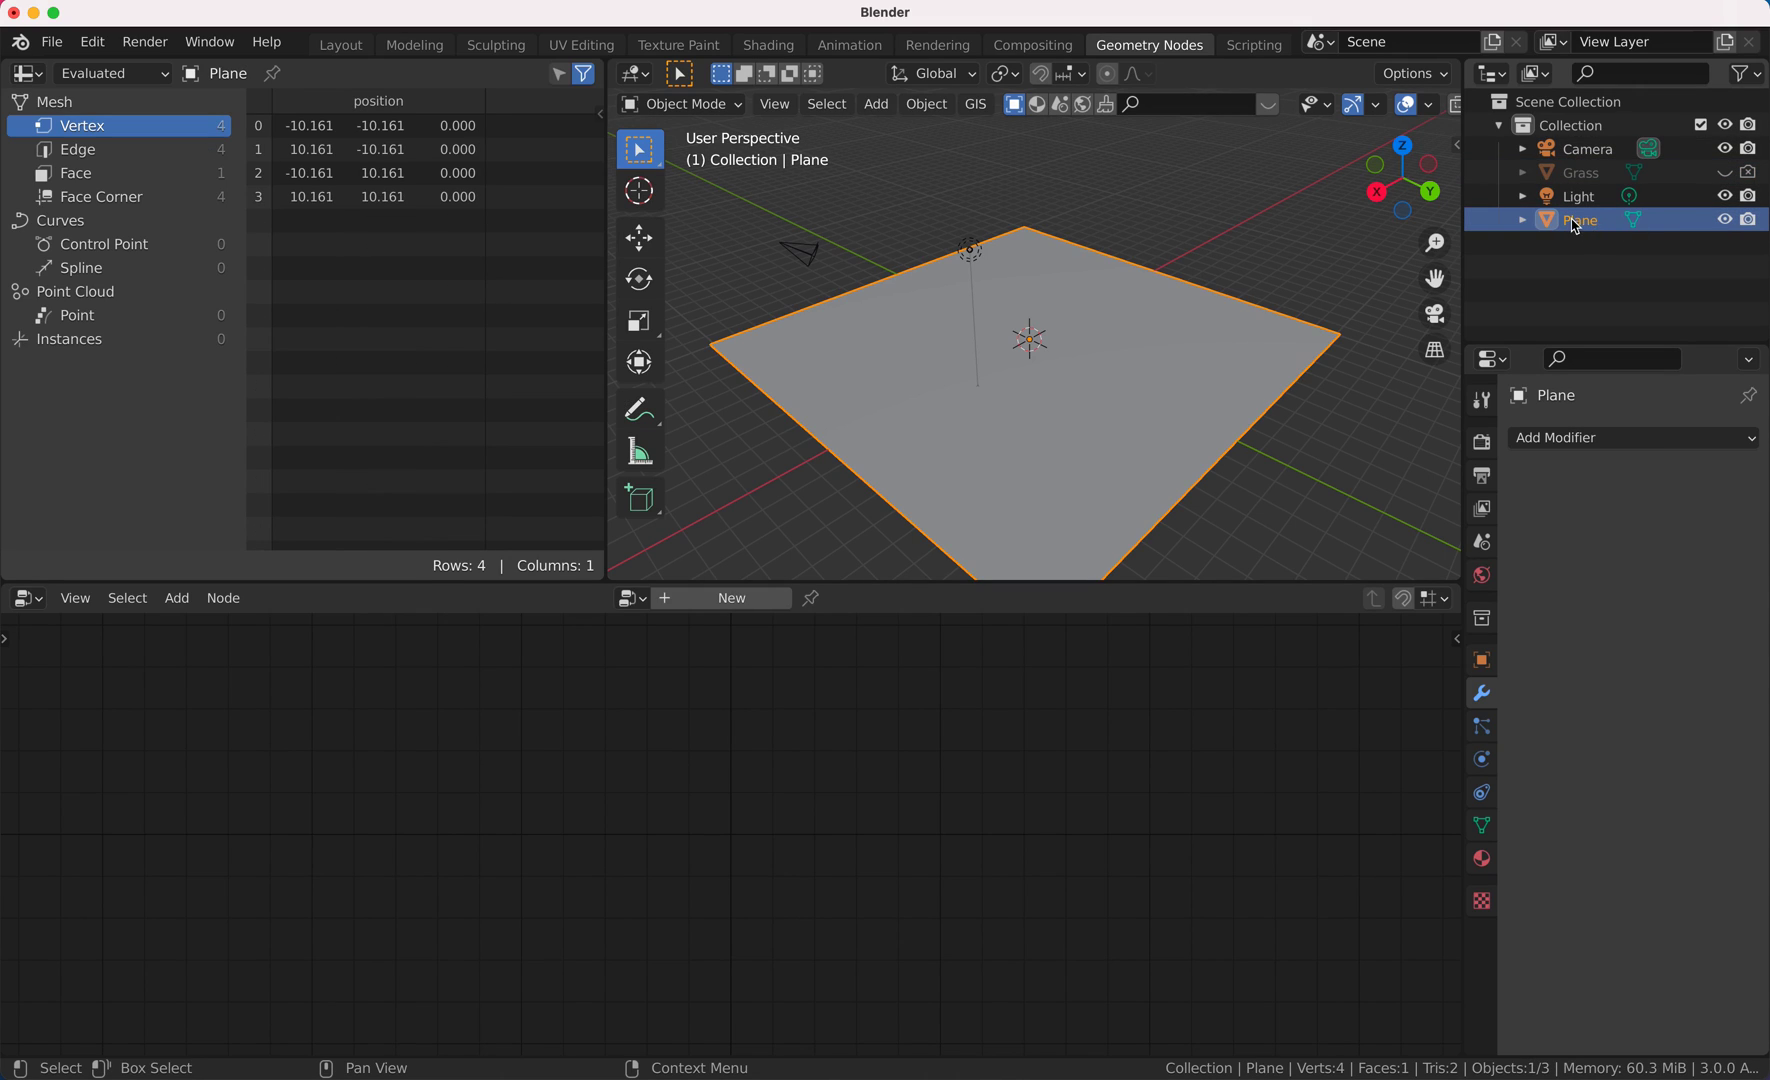
pyautogui.doubleClick(1575, 220)
pyautogui.press('Return')
pyautogui.doubleClick(1575, 223)
pyautogui.press('BackSpace')
pyautogui.write('GN')
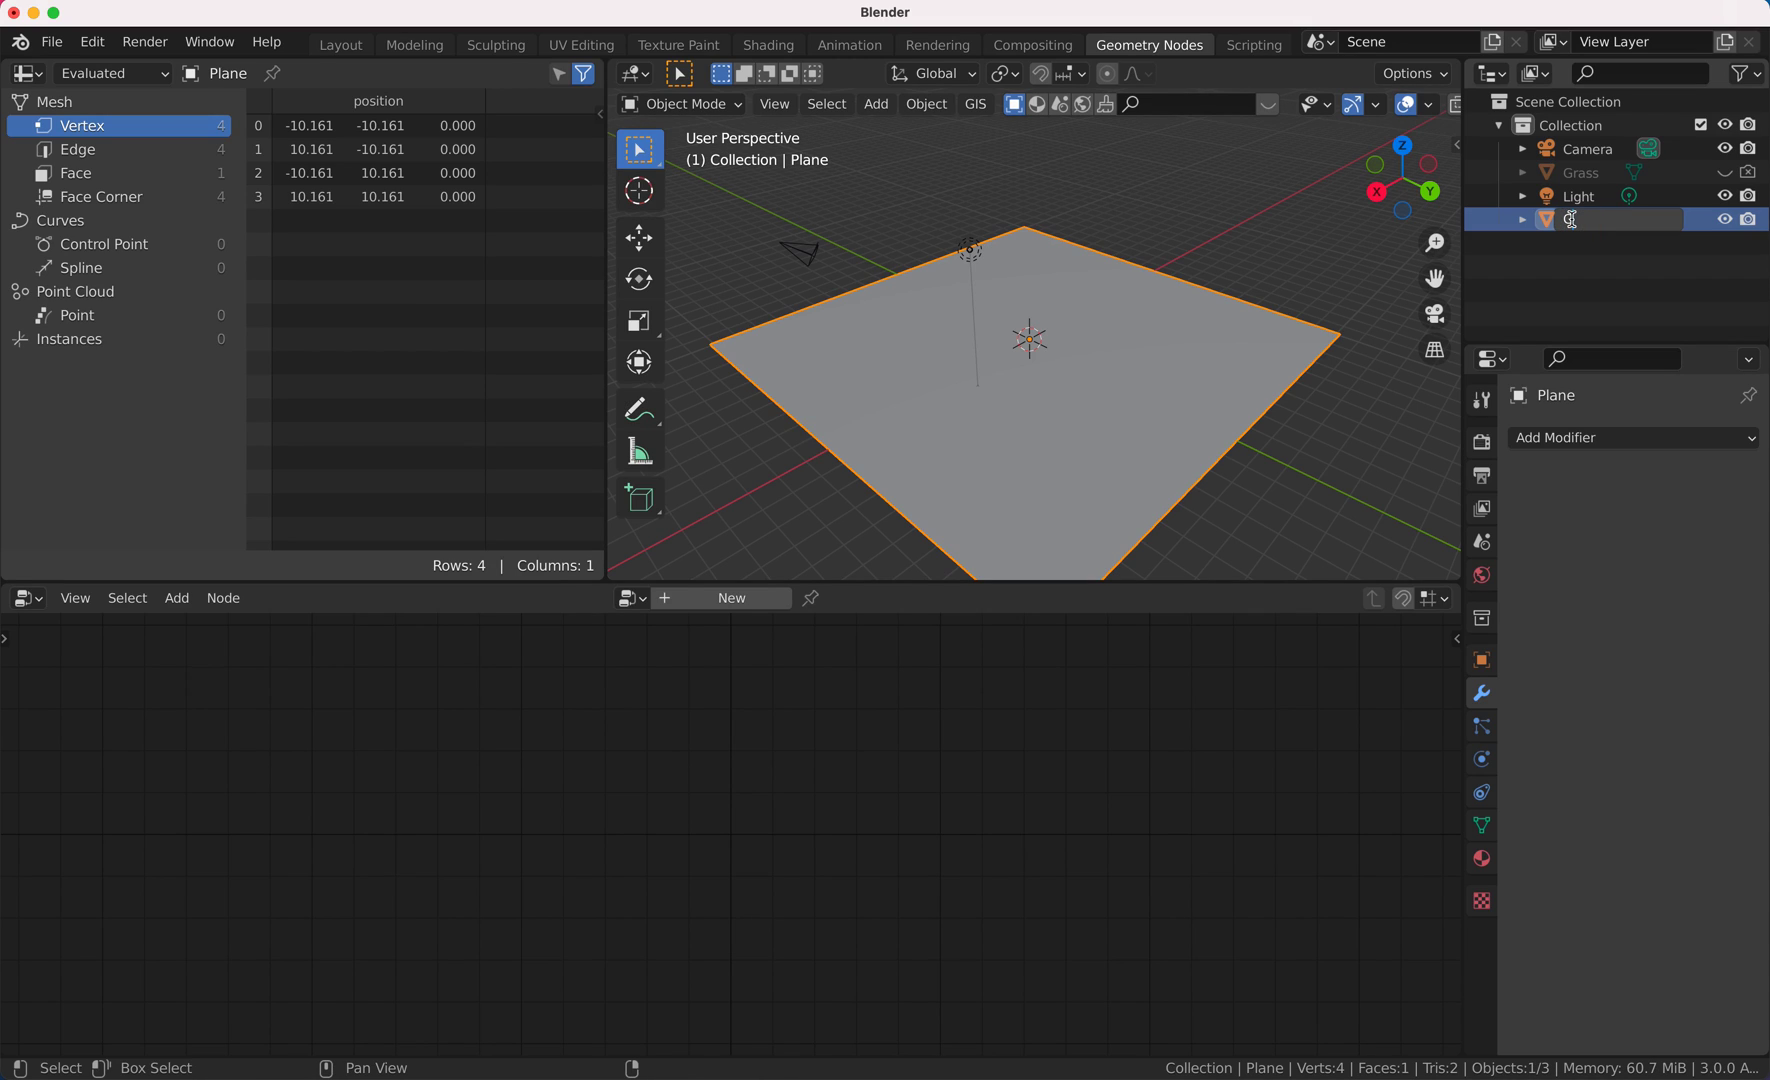
pyautogui.press('Return')
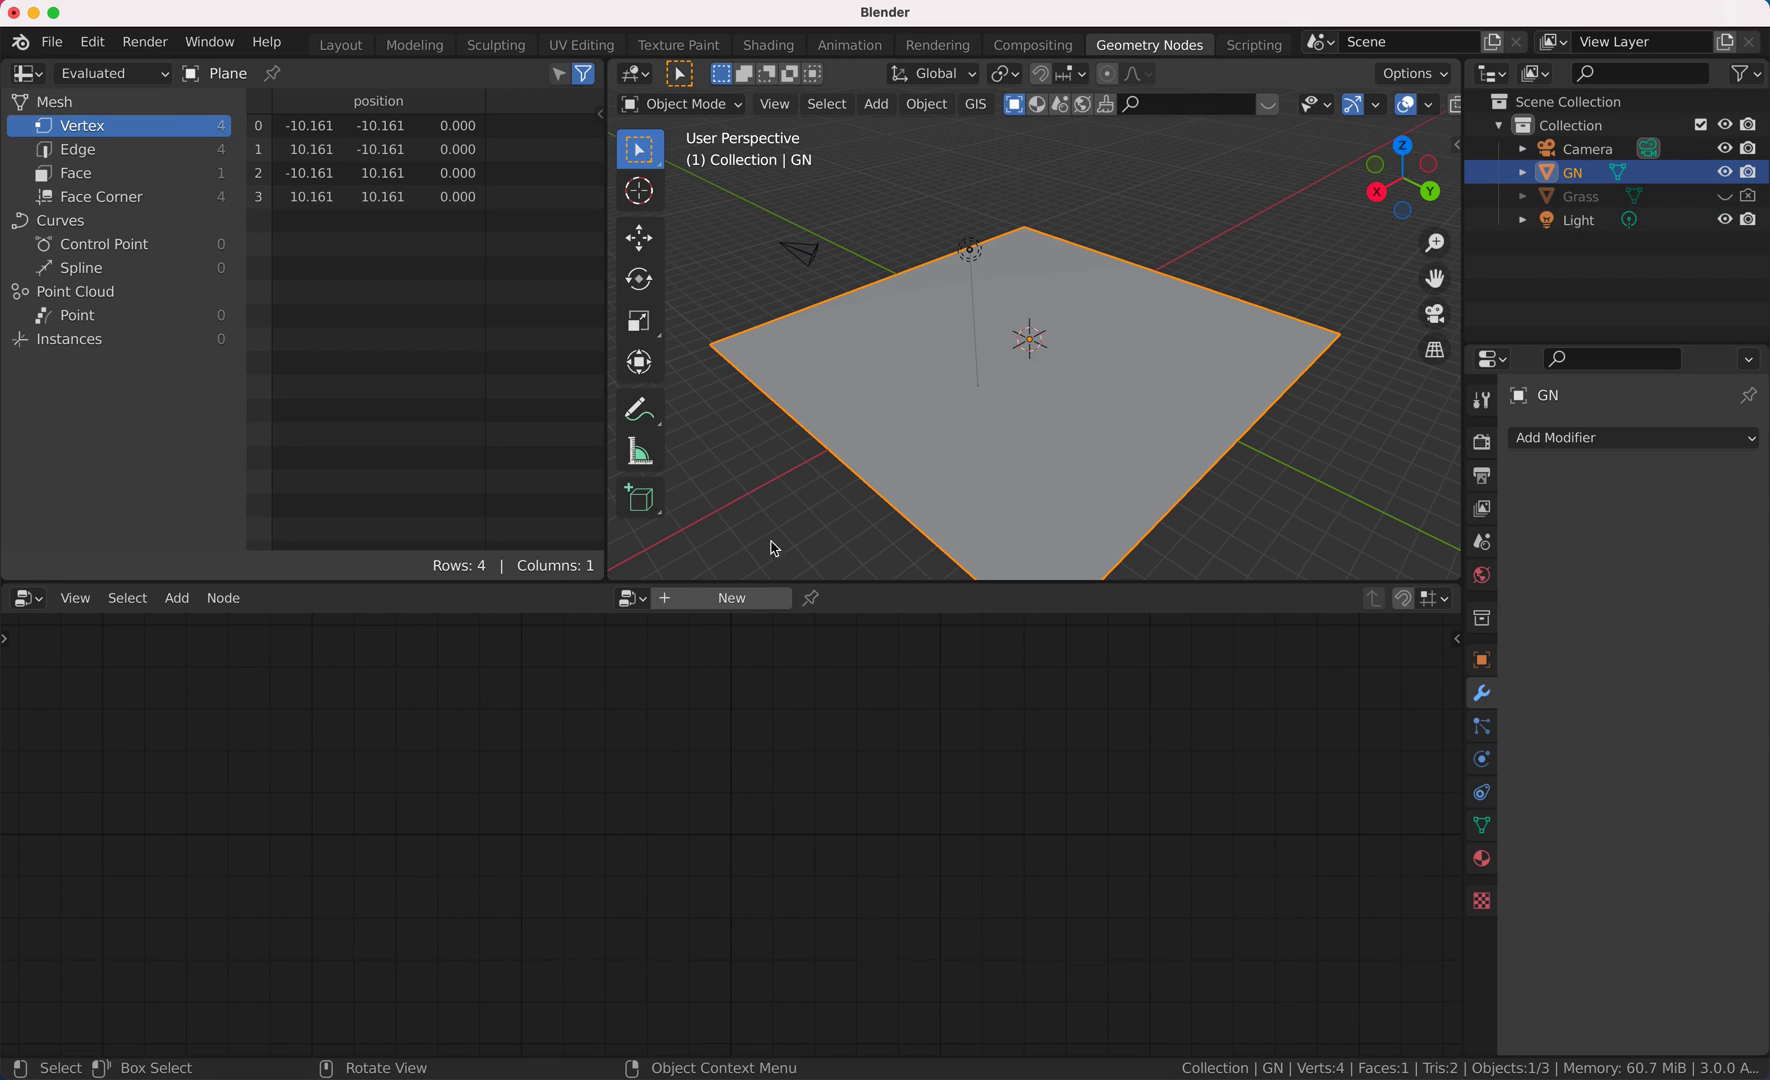
# Step: Create a new geometry node tree for GN and move the Group Output node aside
pyautogui.click(722, 598)
pyautogui.scroll(1, 719, 874)
pyautogui.scroll(-2, 726, 877)
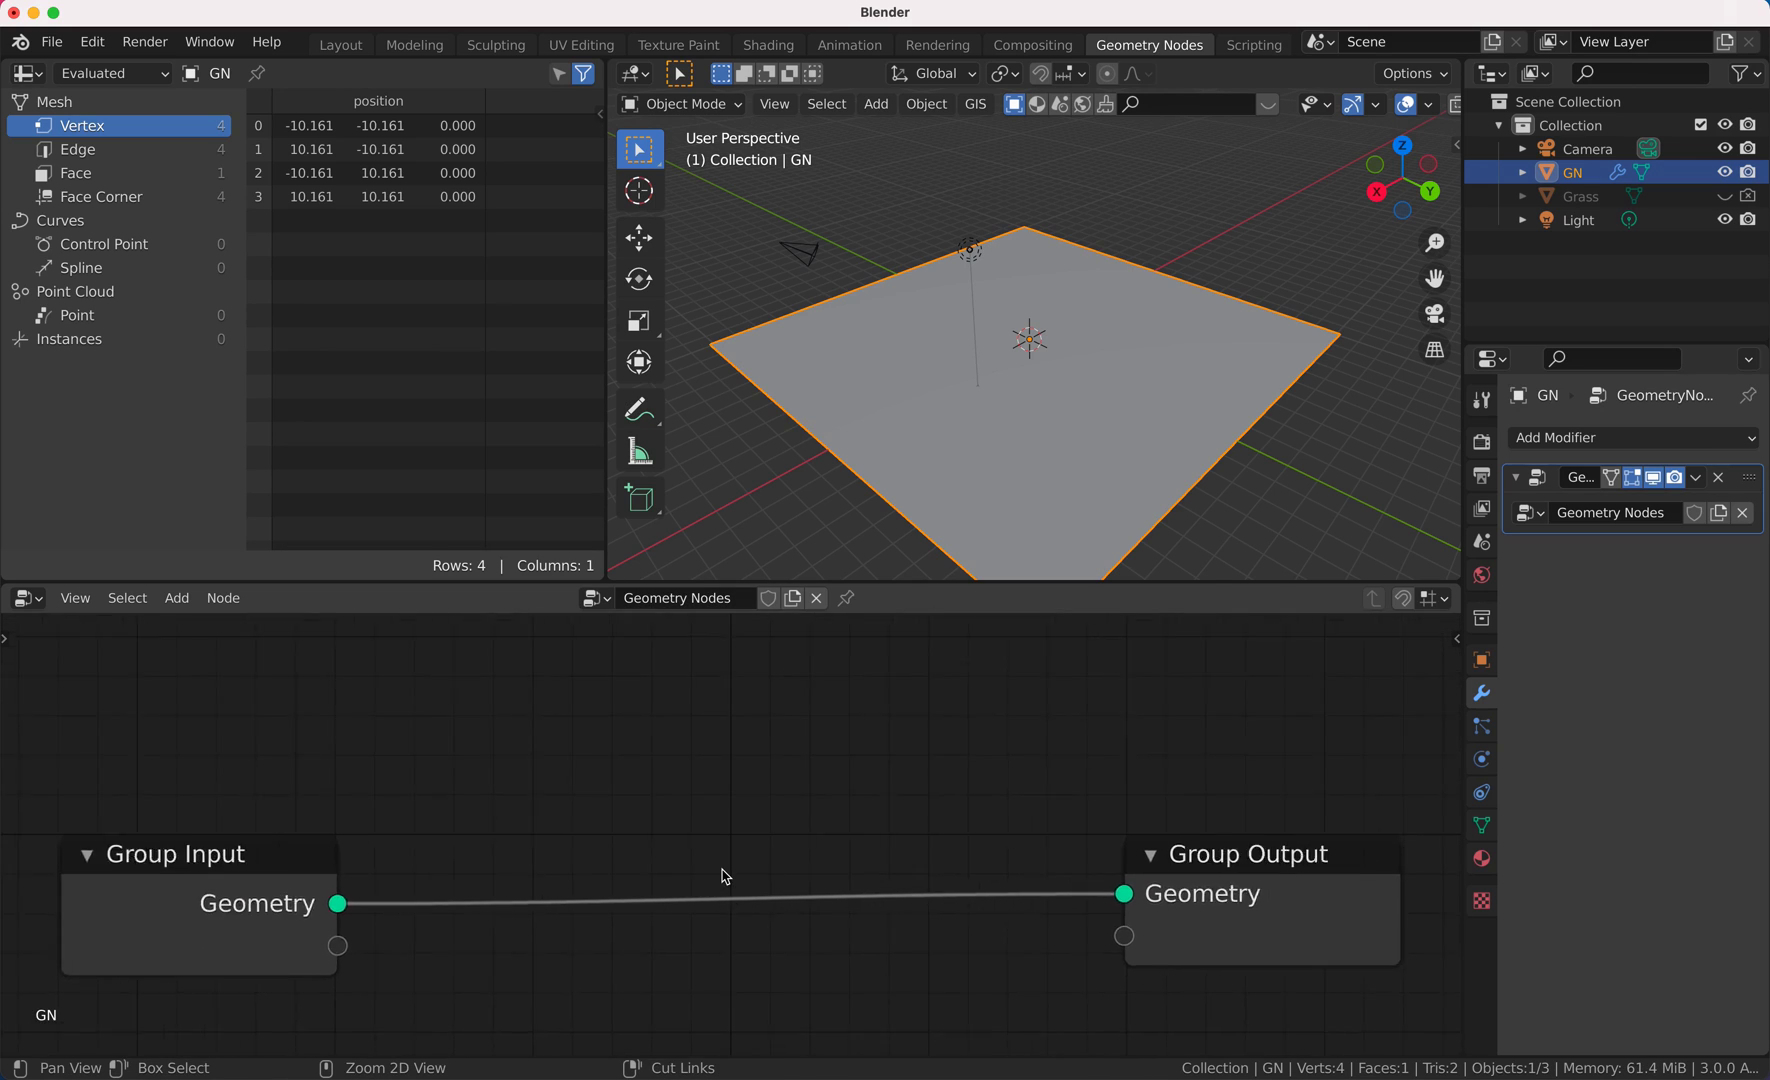
pyautogui.scroll(-2, 722, 875)
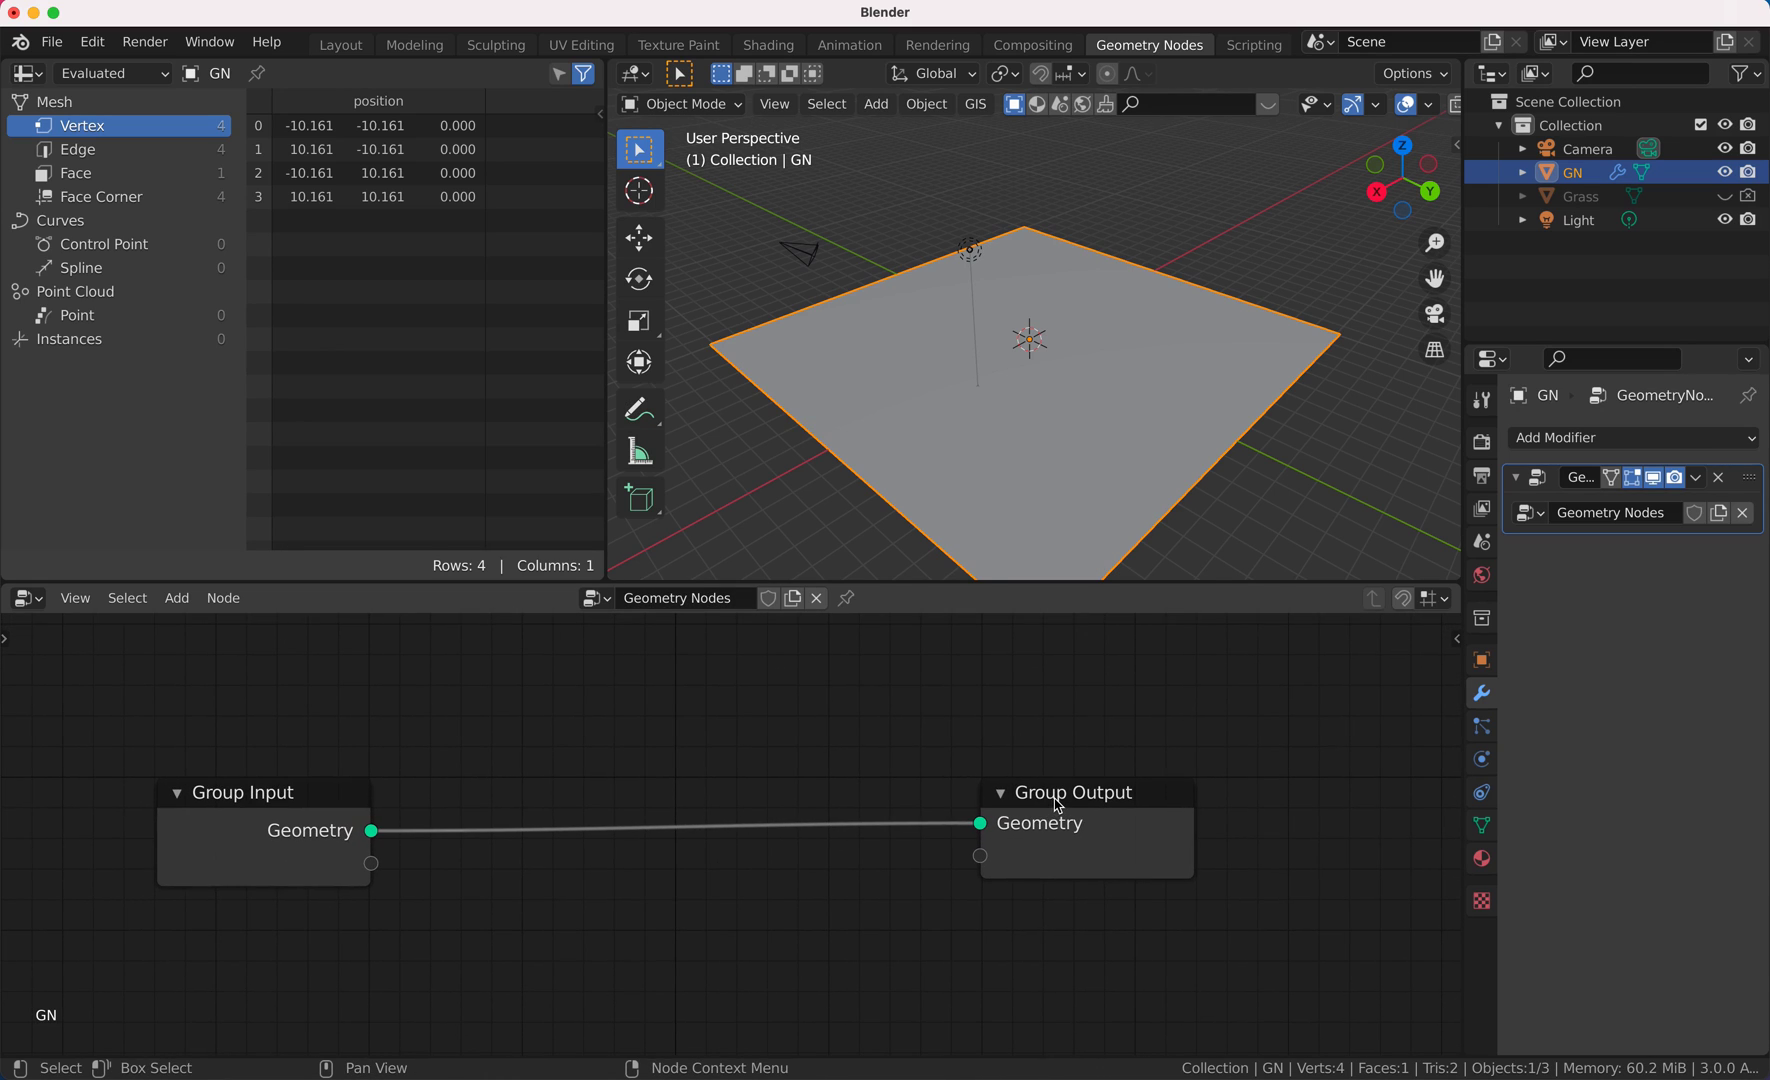
pyautogui.moveTo(1060, 805); pyautogui.dragTo(1168, 768)
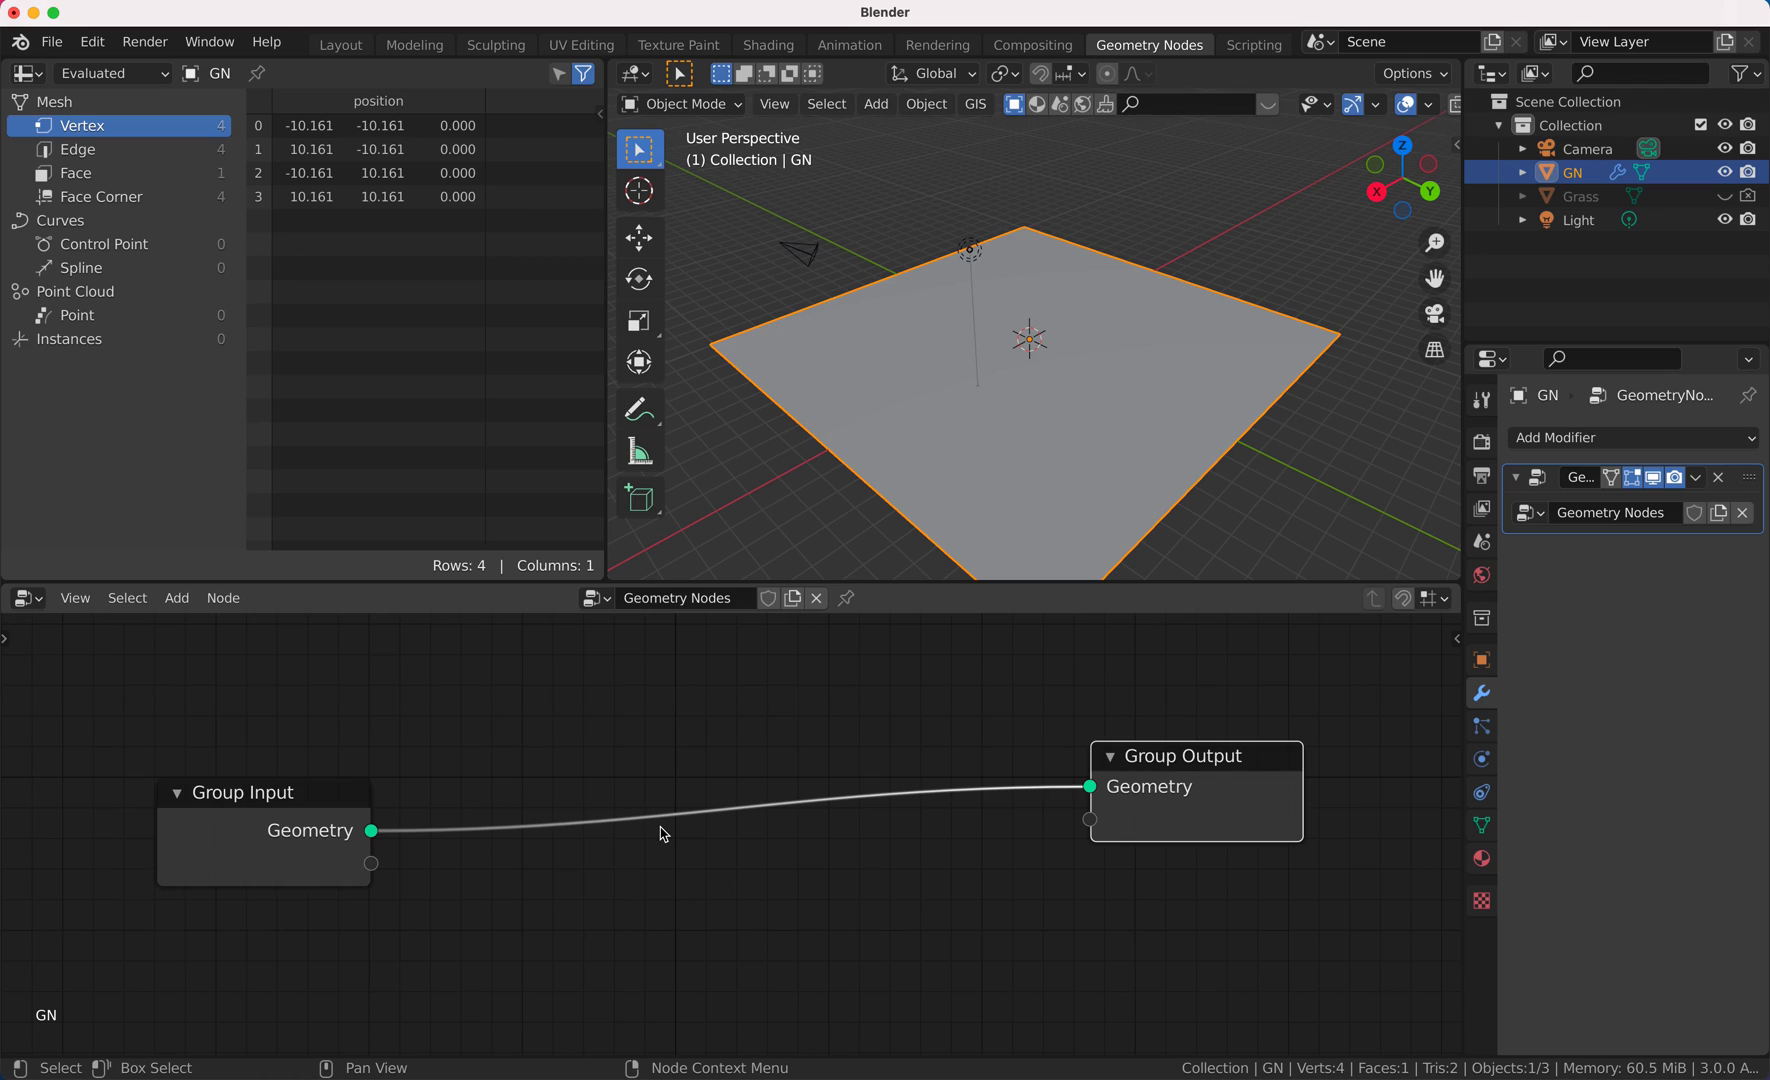
# Step: Insert a Point Distribute node between input and output with density 29
pyautogui.hotkey('shift', 'a')
pyautogui.moveTo(732, 840)
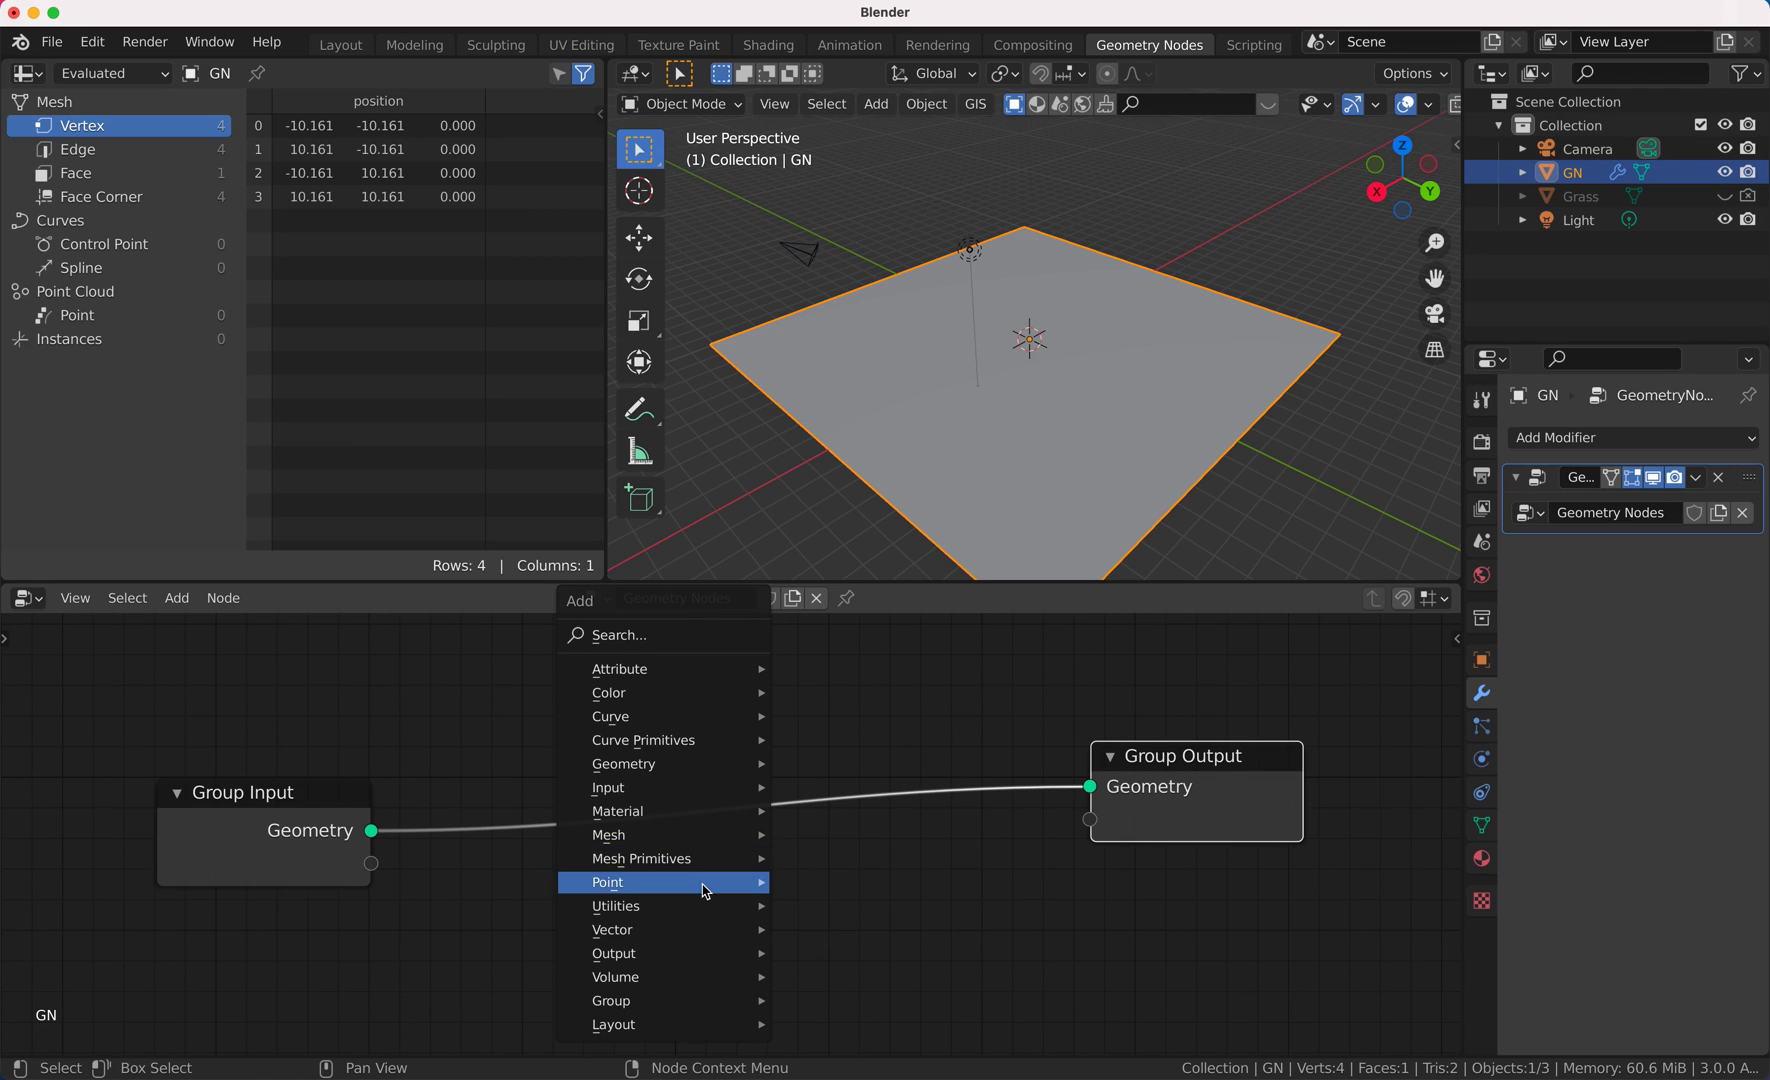
pyautogui.moveTo(705, 893)
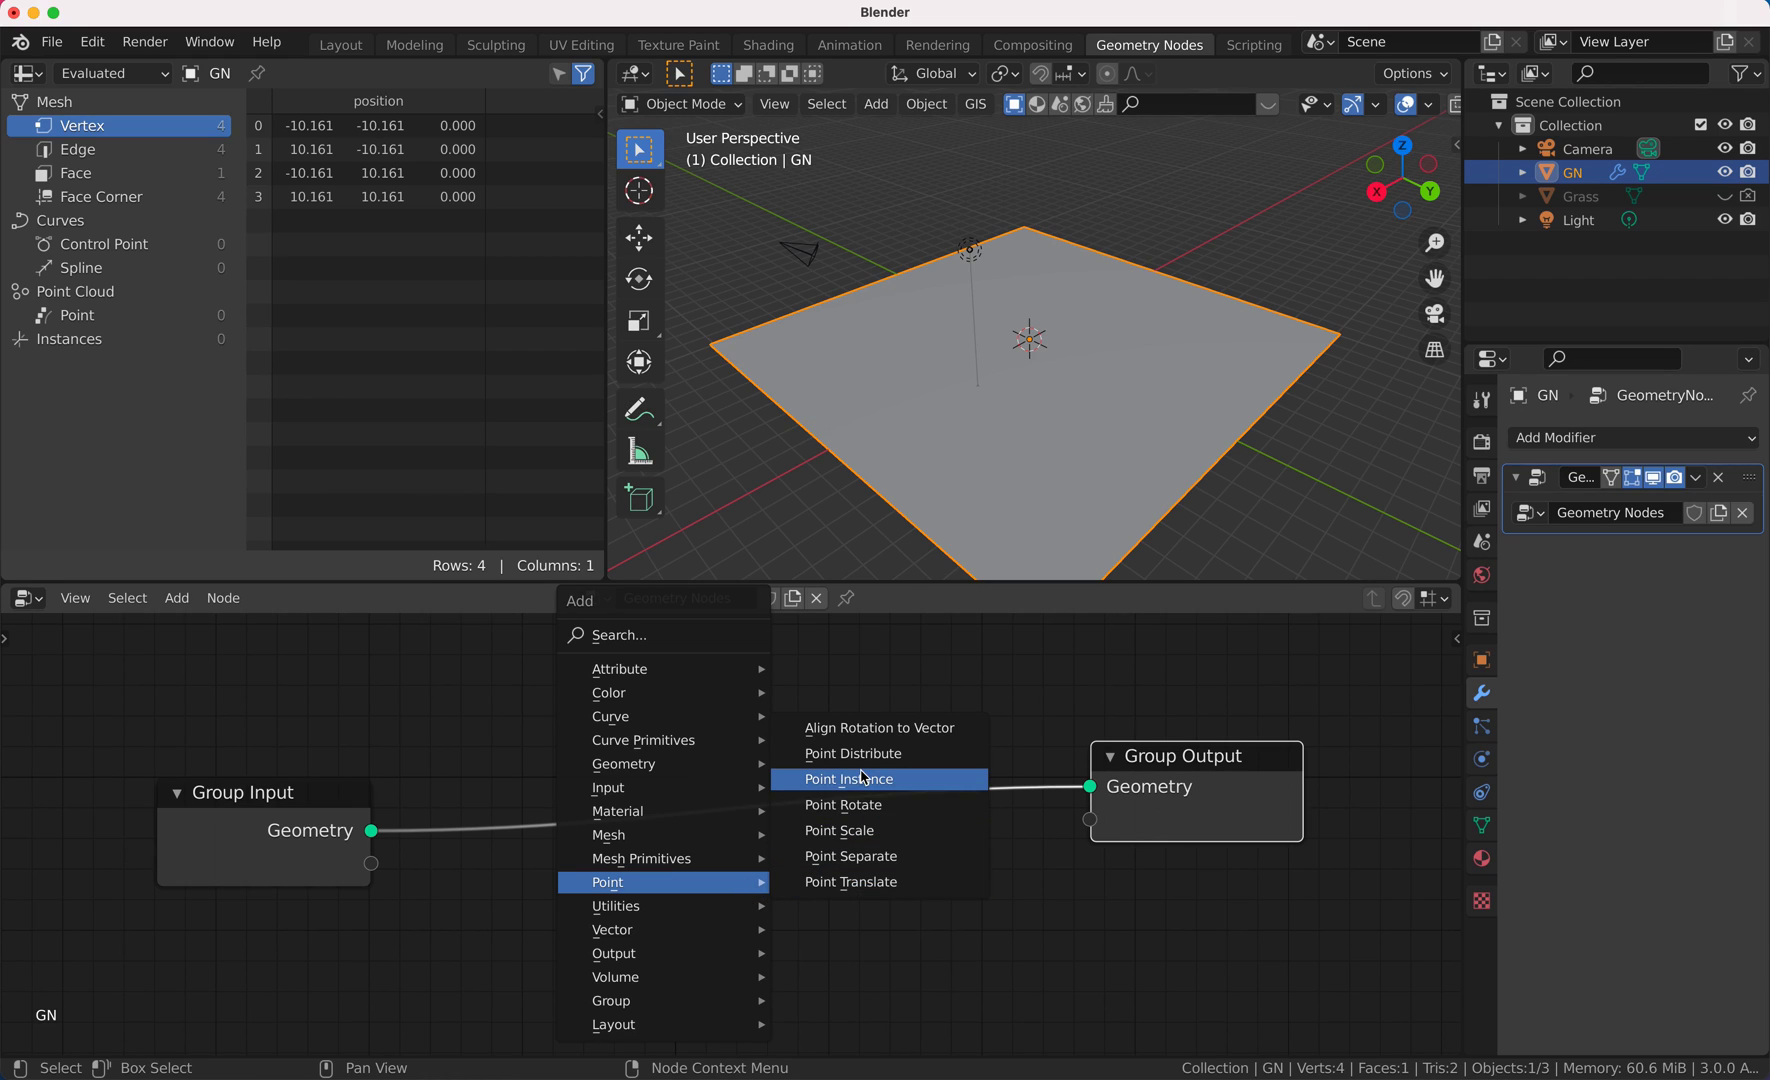
pyautogui.click(810, 762)
pyautogui.click(486, 718)
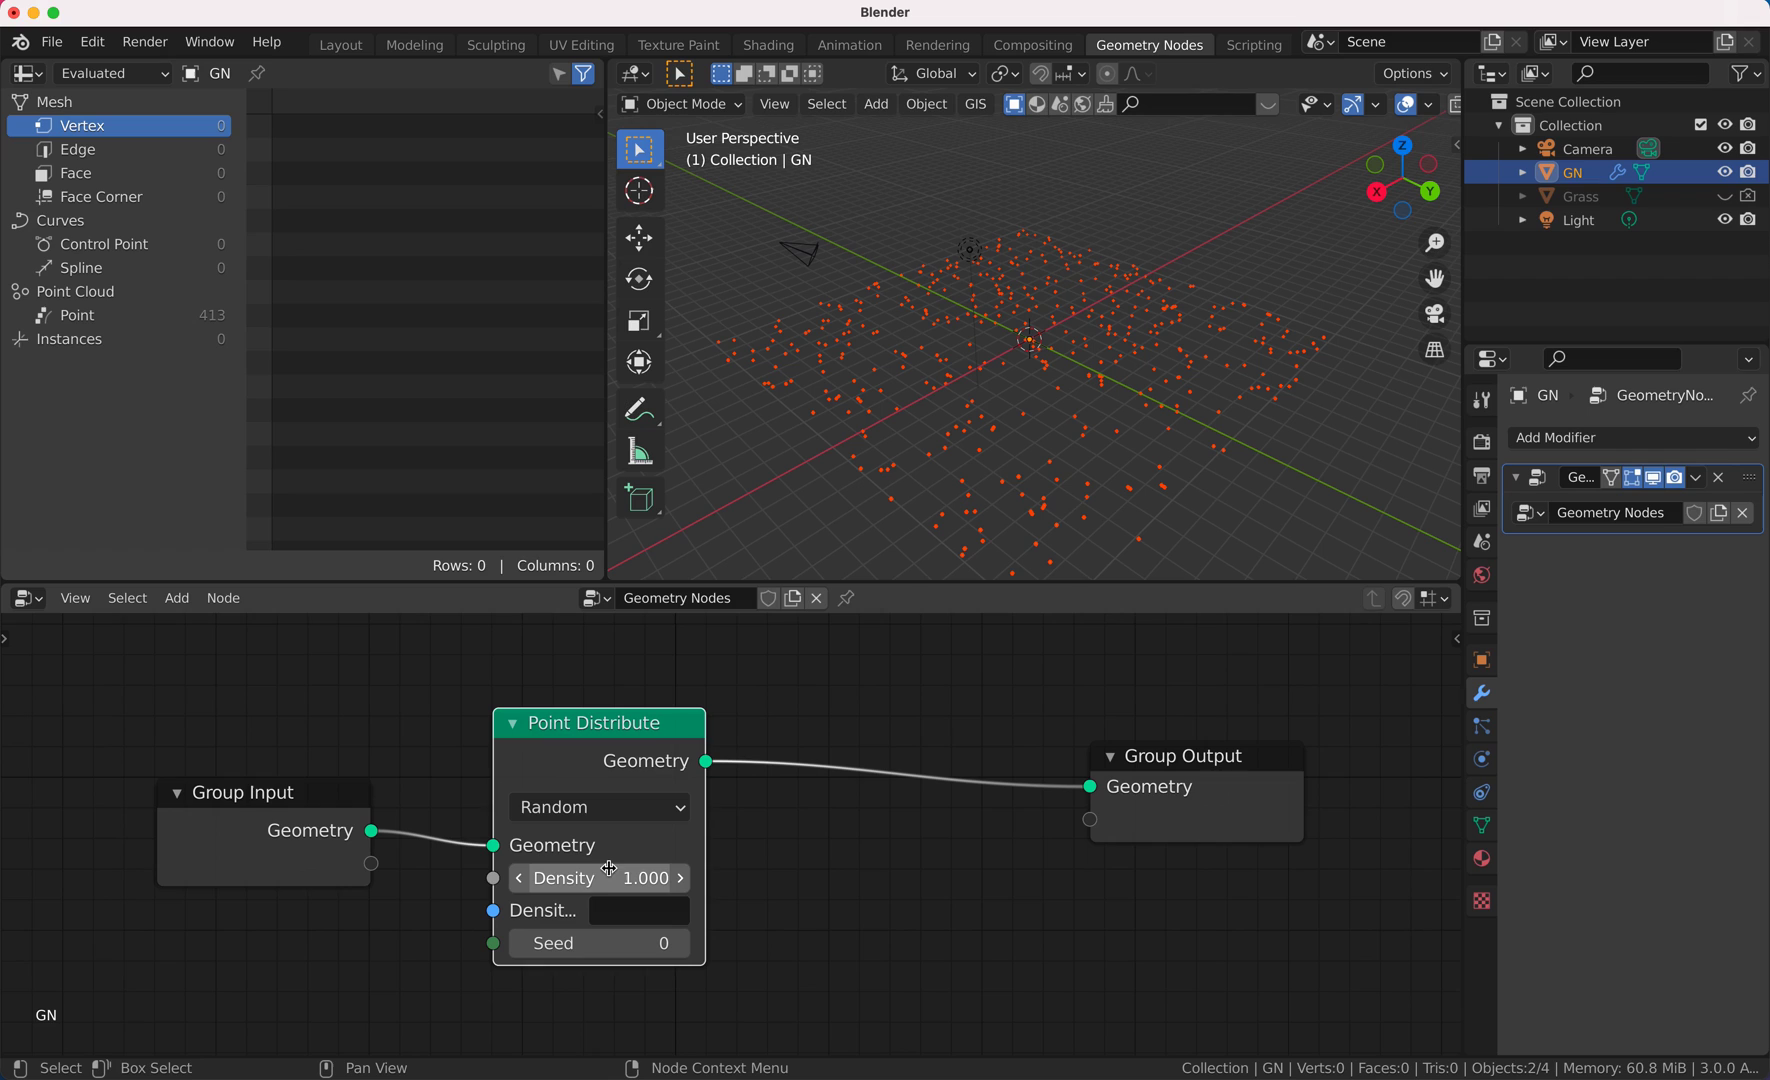
pyautogui.moveTo(602, 877)
pyautogui.mouseDown()
pyautogui.moveTo(660, 877)
pyautogui.moveTo(630, 877)
pyautogui.mouseUp()
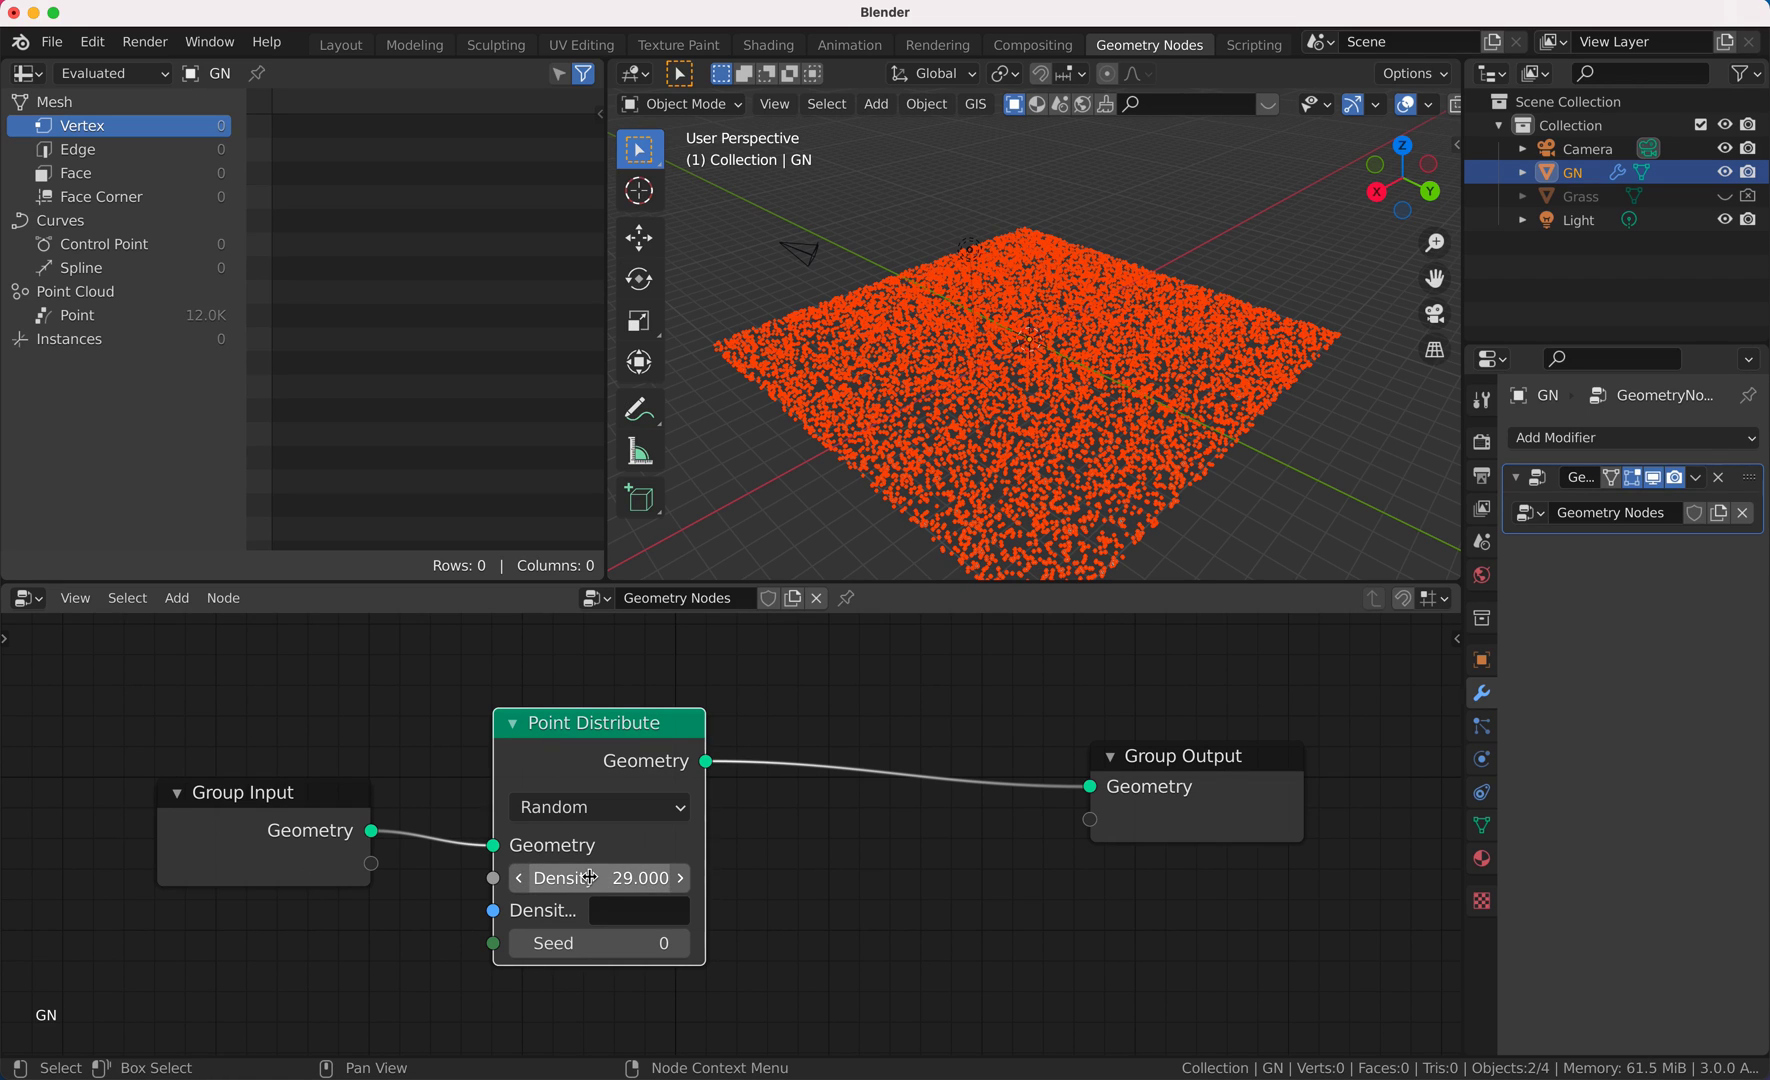
pyautogui.hotkey('shift', 'a')
# Step: Insert a Point Instance node instancing the Grass object, then view the field in Material Preview
pyautogui.moveTo(941, 783)
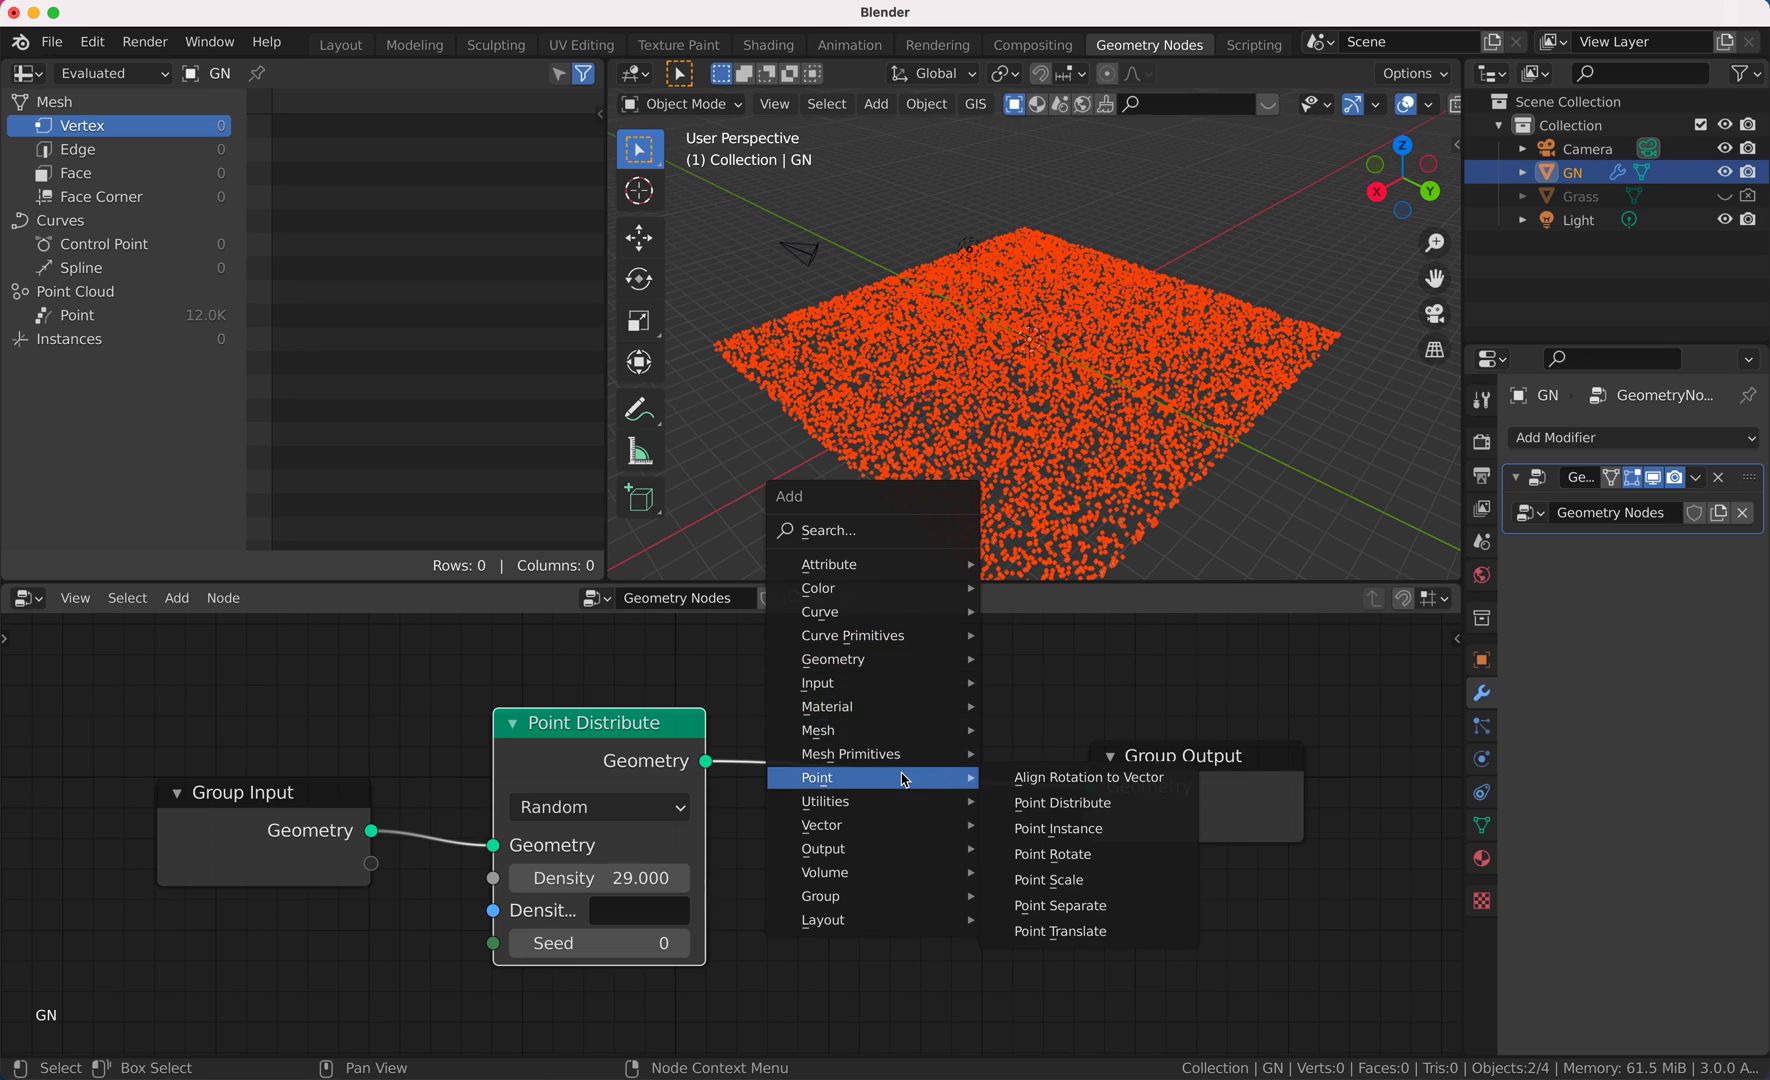
pyautogui.click(1067, 829)
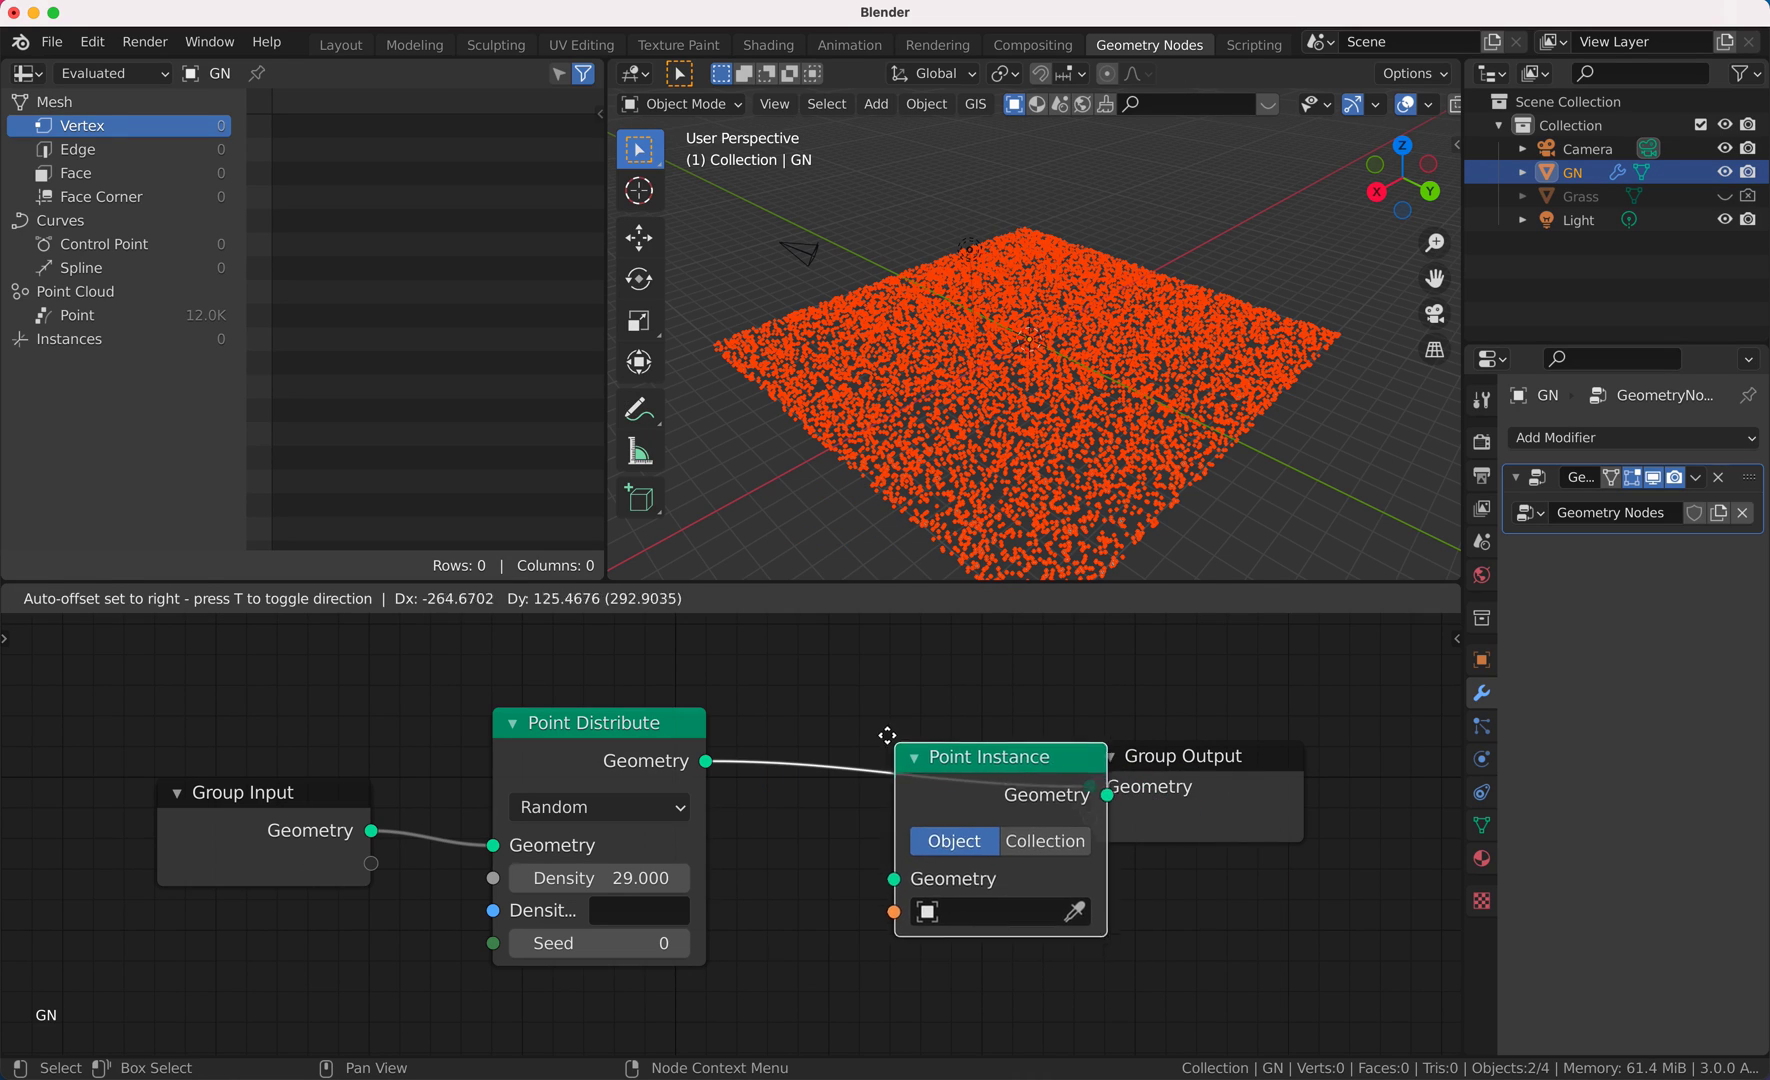
pyautogui.click(877, 738)
pyautogui.click(906, 898)
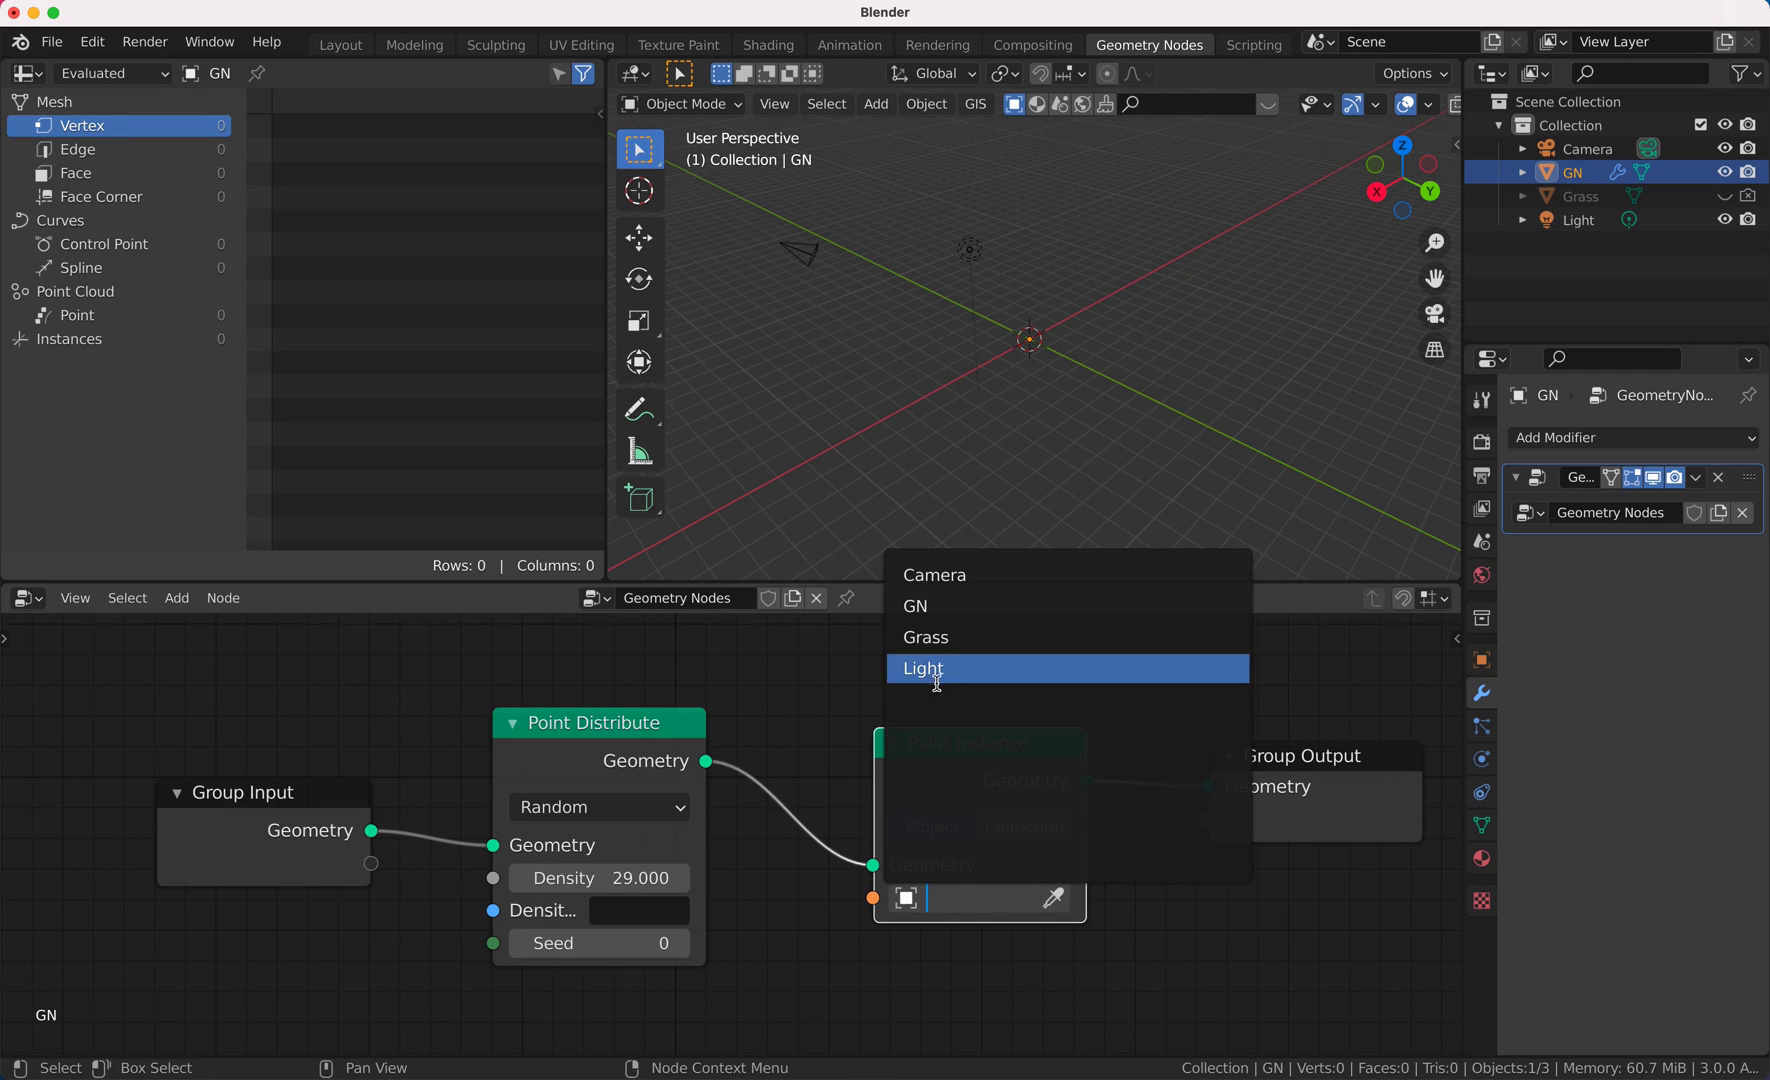
pyautogui.click(965, 638)
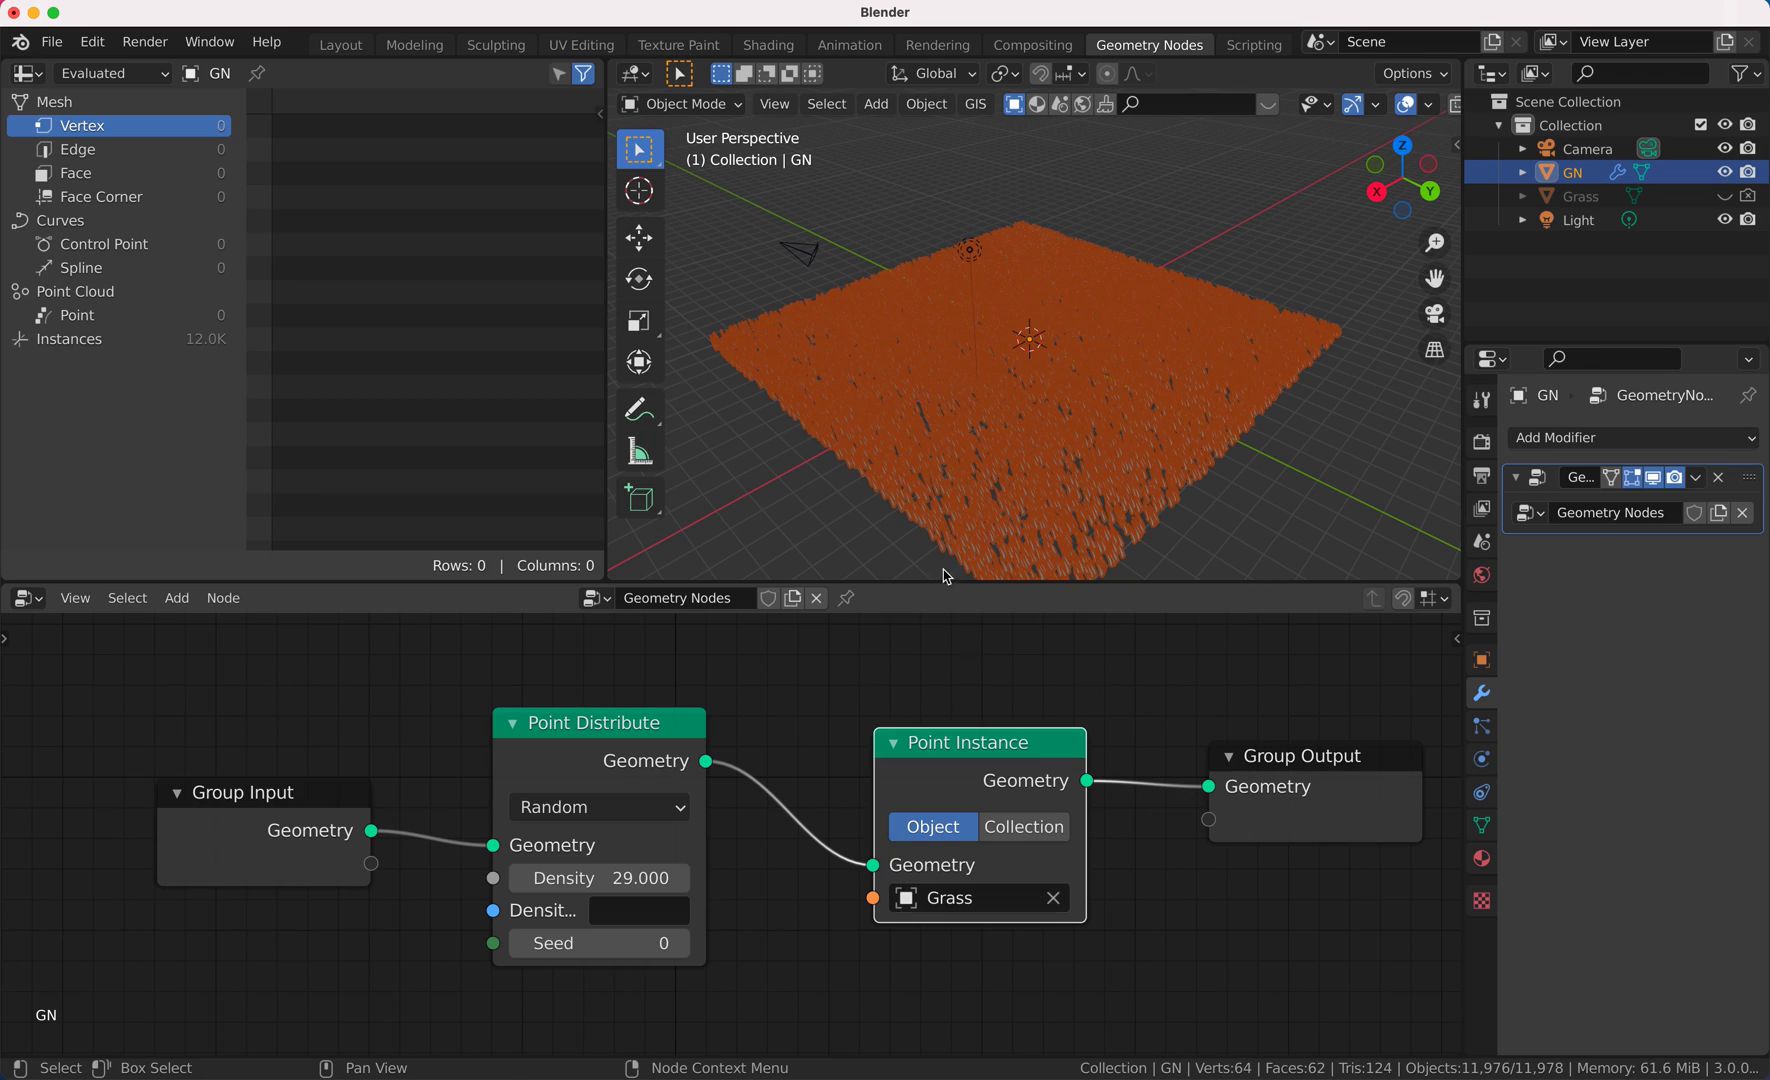
pyautogui.click(1267, 540)
pyautogui.scroll(-3, 1397, 110)
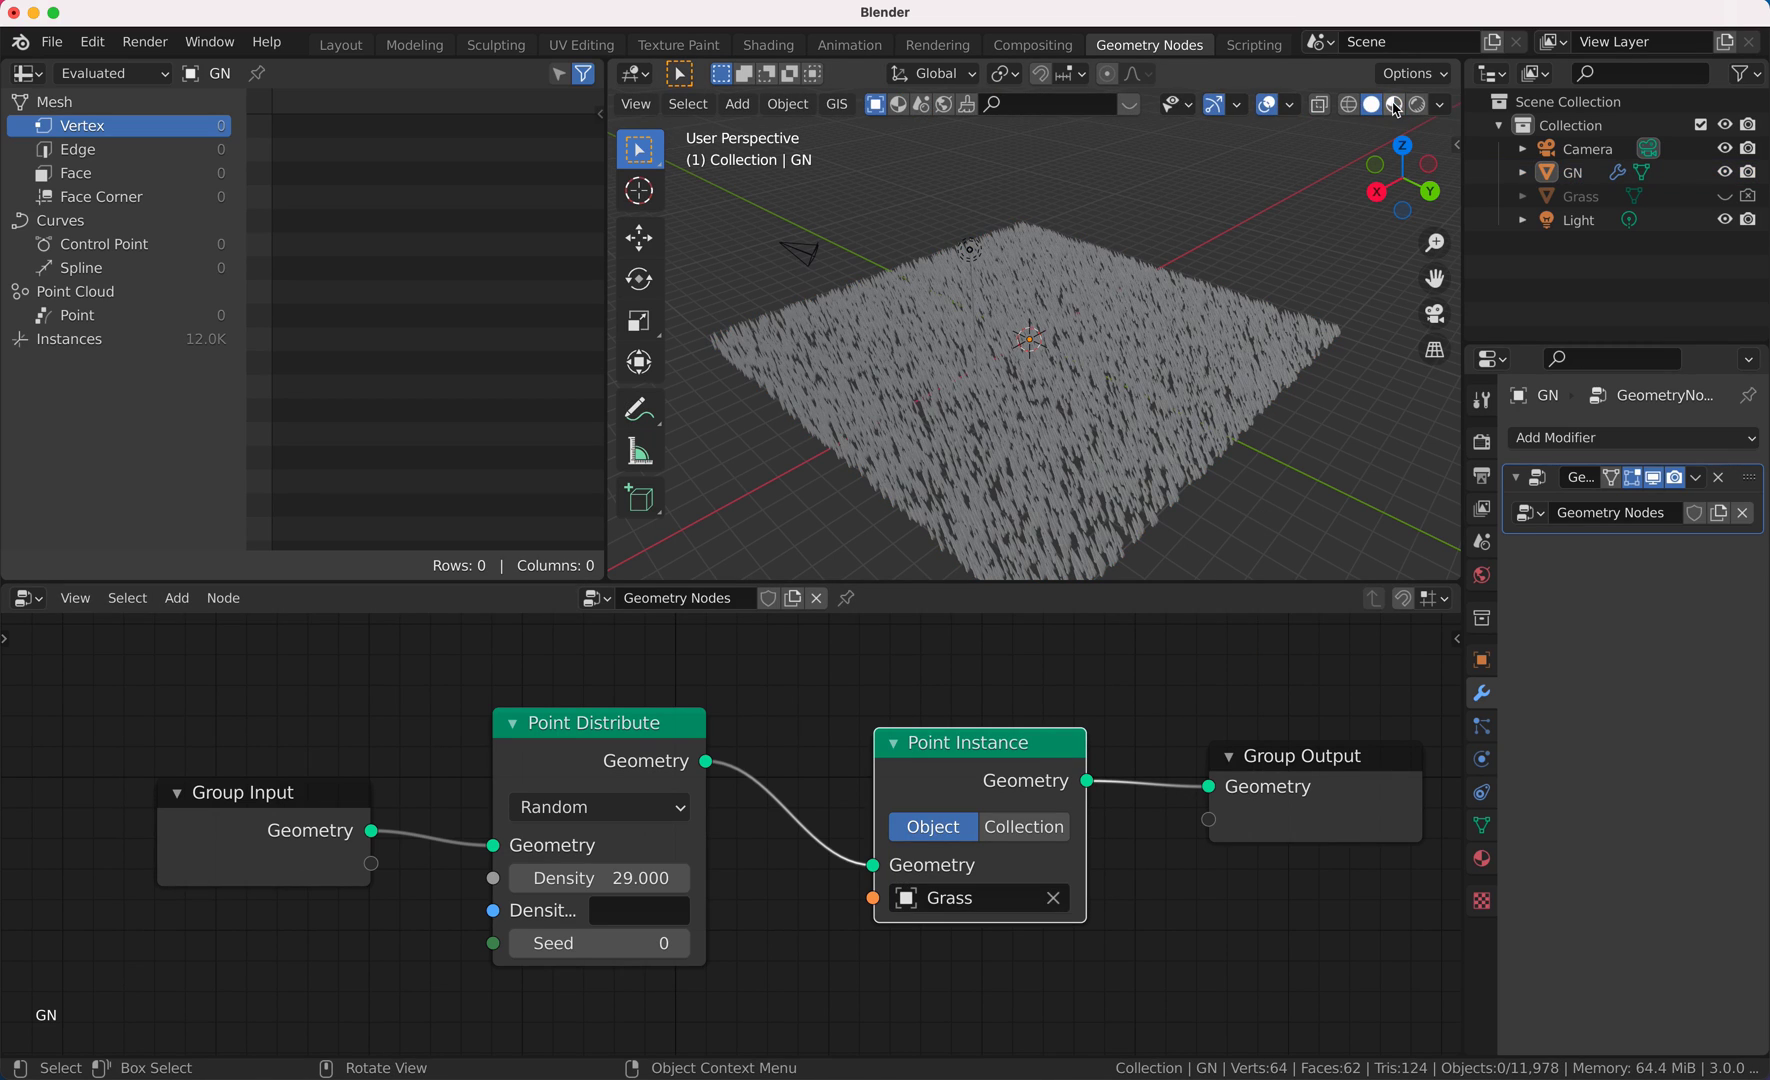
pyautogui.click(1396, 105)
pyautogui.hscroll(3, 1019, 397)
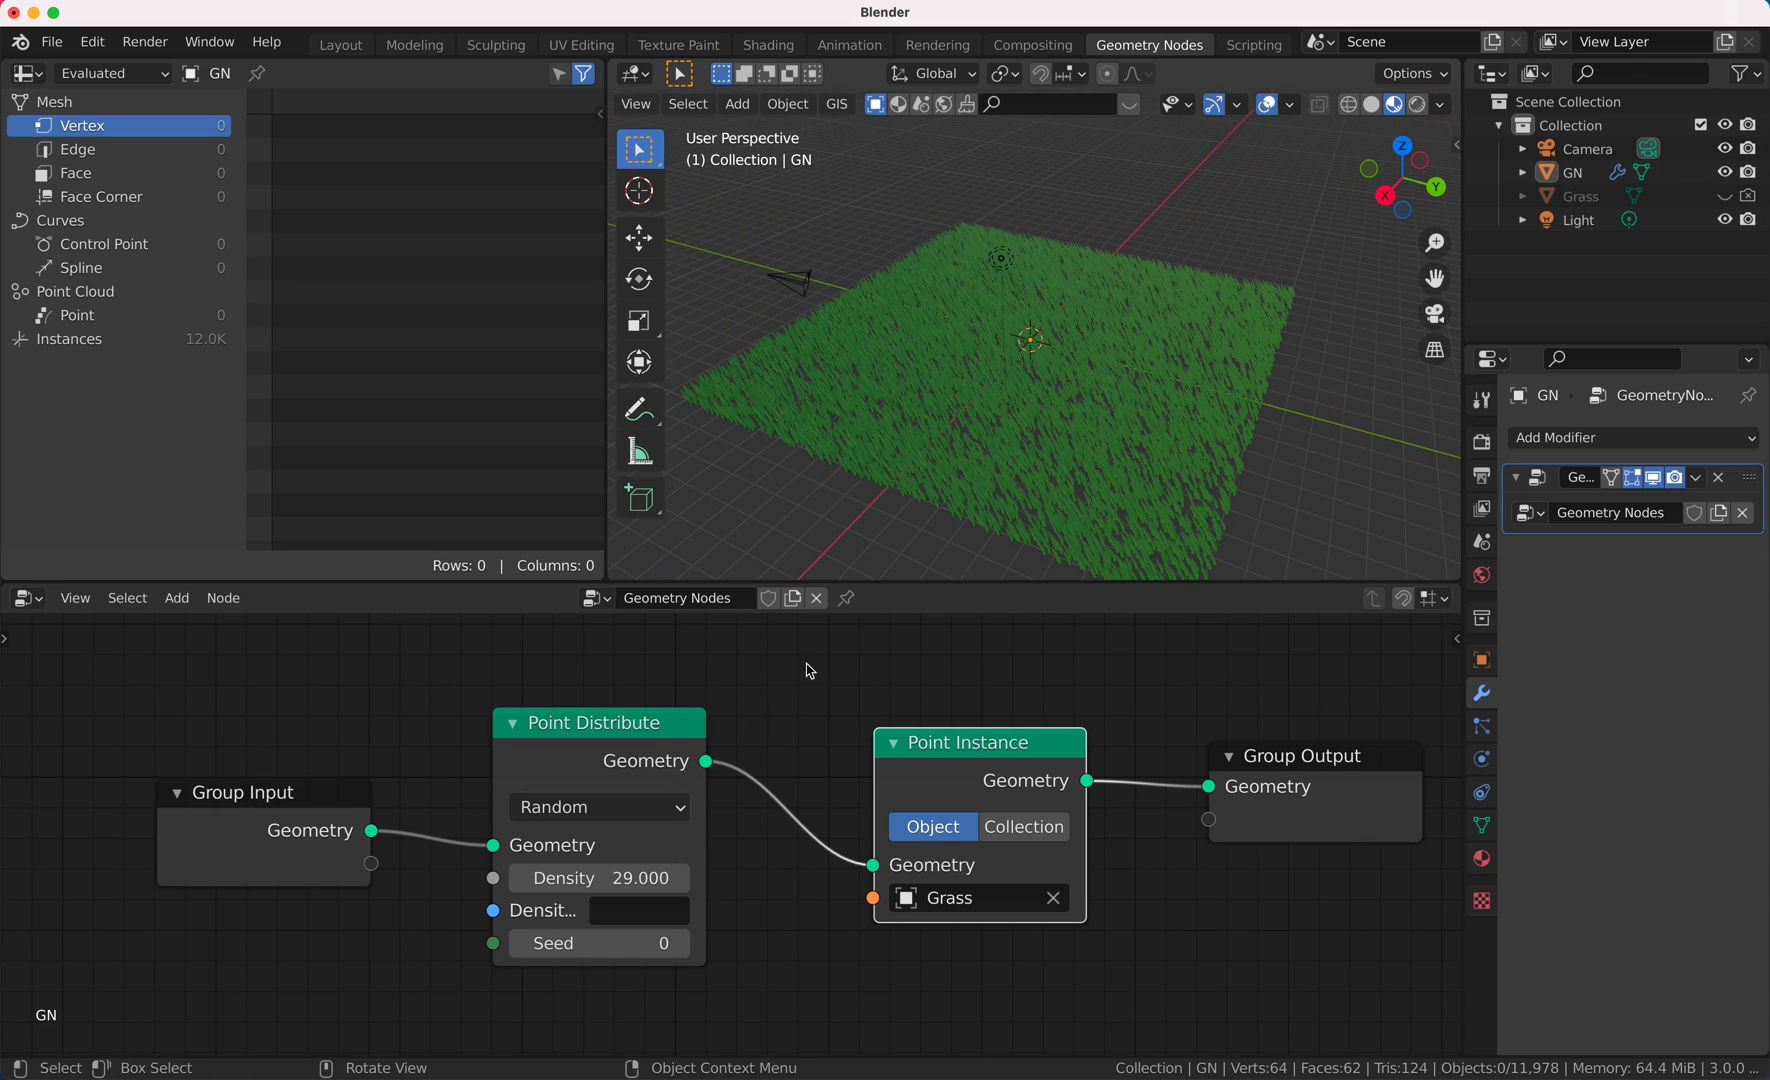
# Step: Rearrange the nodes, insert Join Geometry before Group Output, and feed Group Input's plane into it
pyautogui.moveTo(303, 792); pyautogui.dragTo(275, 691)
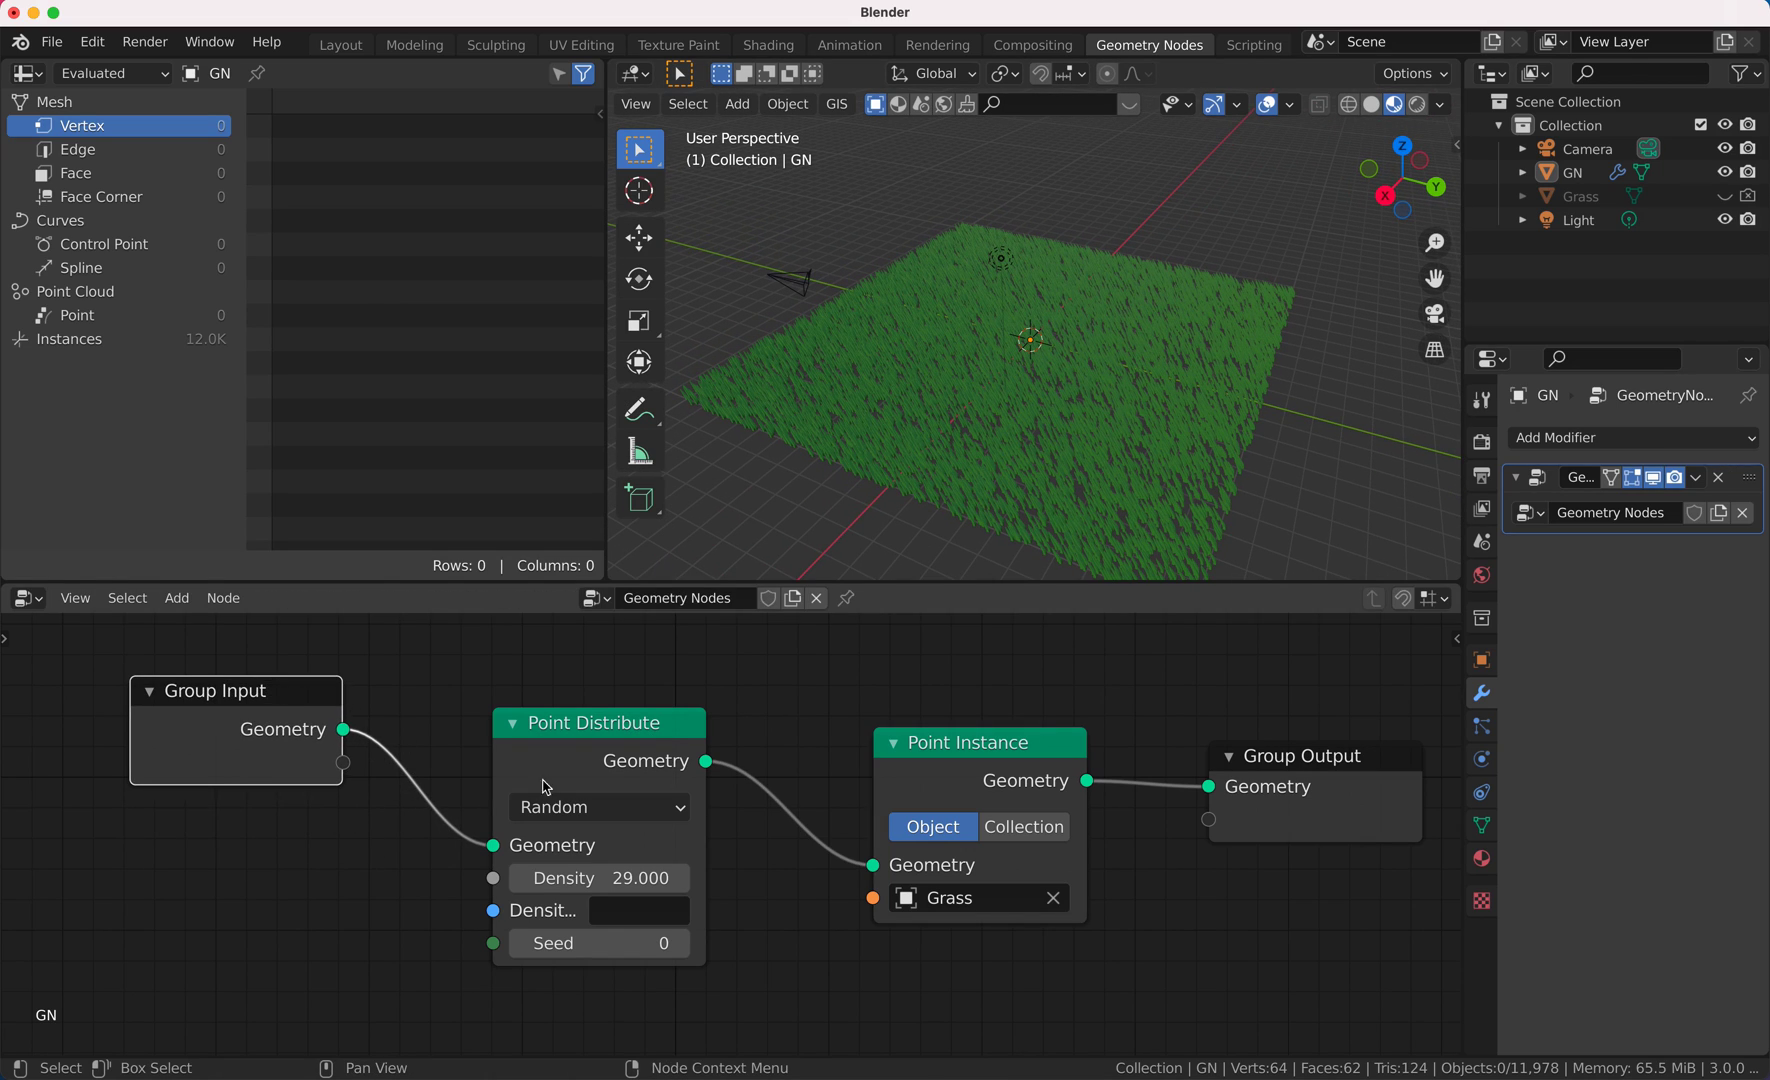
pyautogui.moveTo(589, 737); pyautogui.dragTo(518, 854)
pyautogui.moveTo(960, 742); pyautogui.dragTo(960, 893)
pyautogui.hotkey('shift', 'a')
pyautogui.moveTo(913, 727)
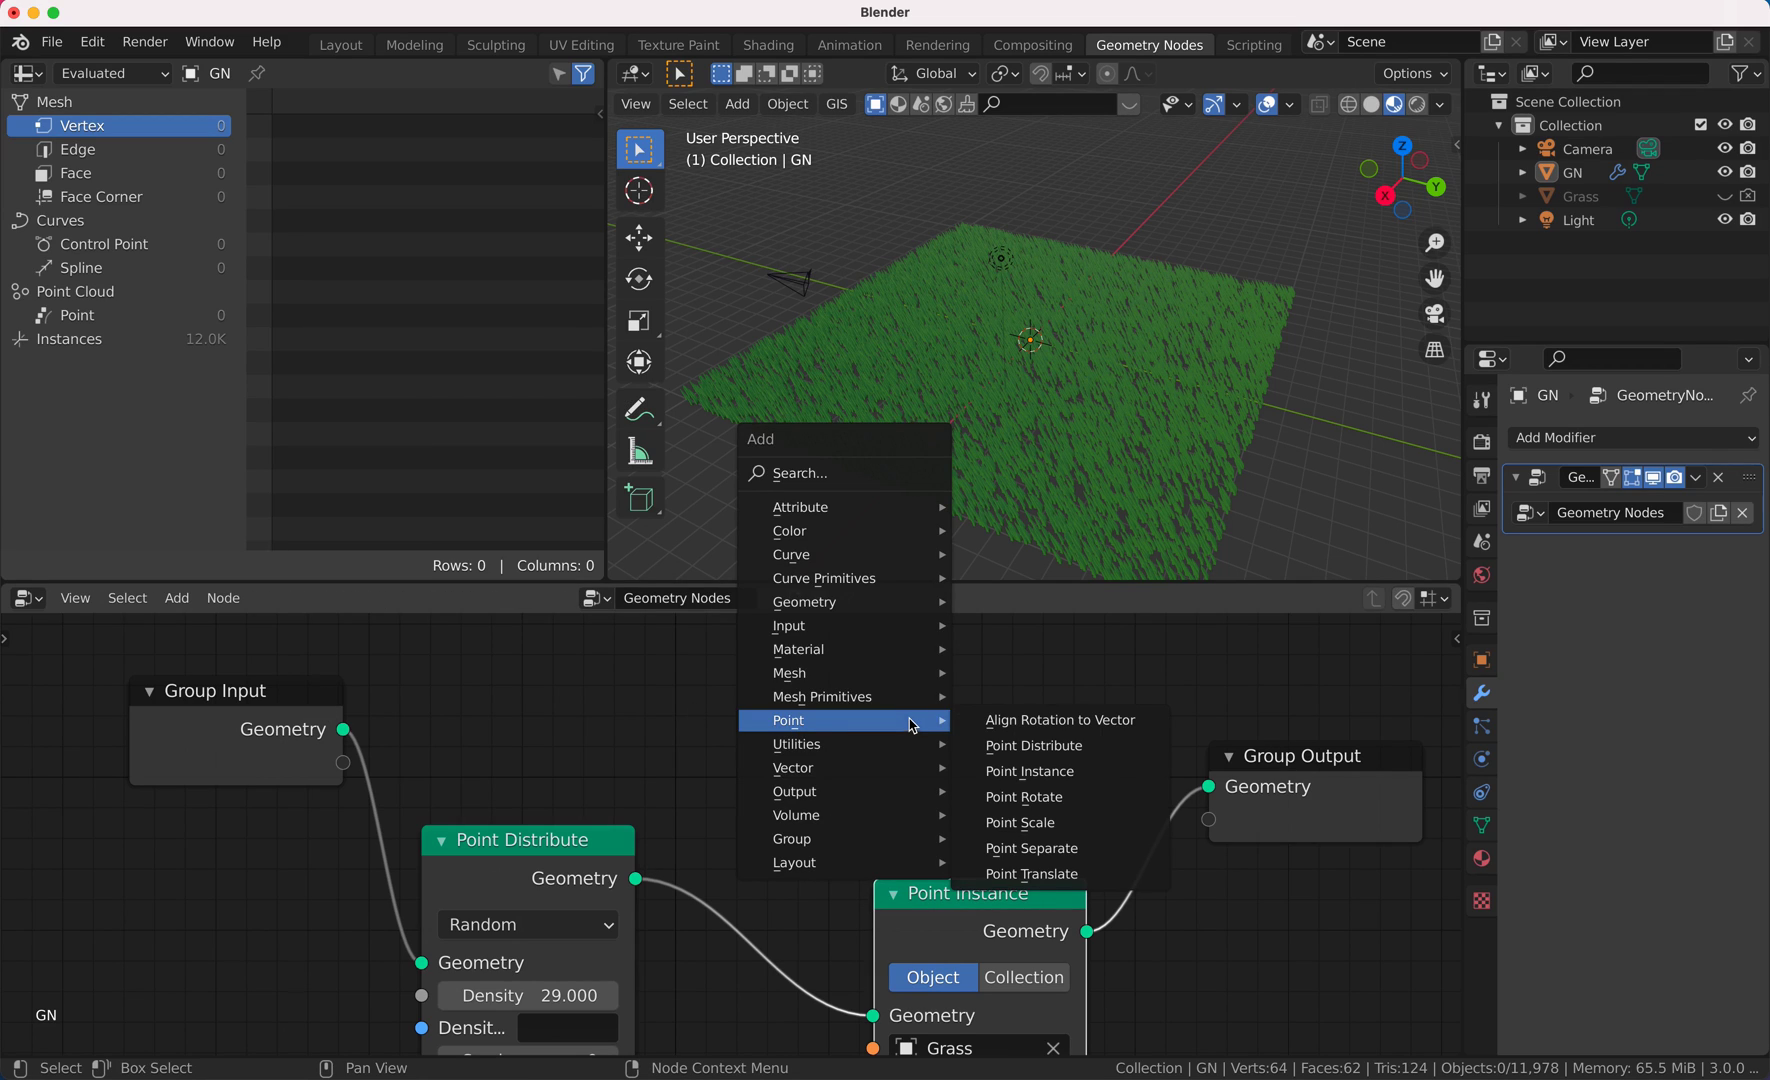
pyautogui.moveTo(898, 613)
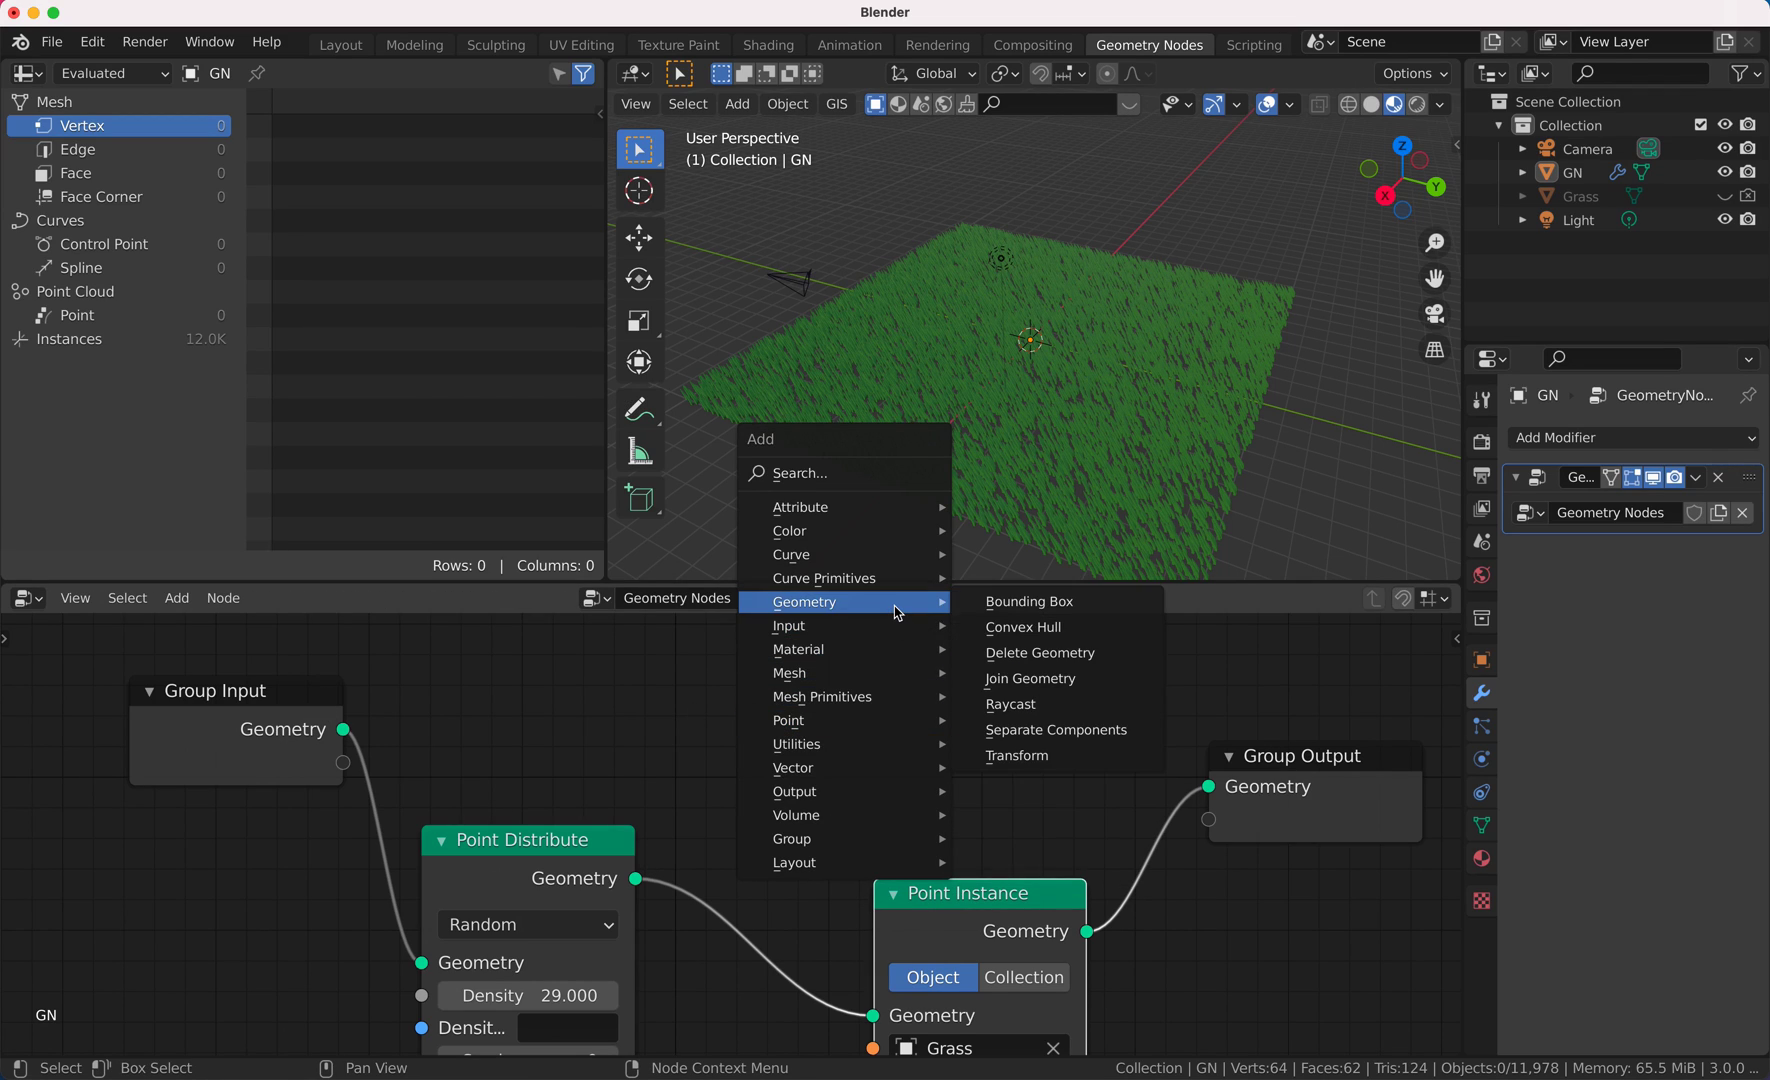
pyautogui.click(1030, 679)
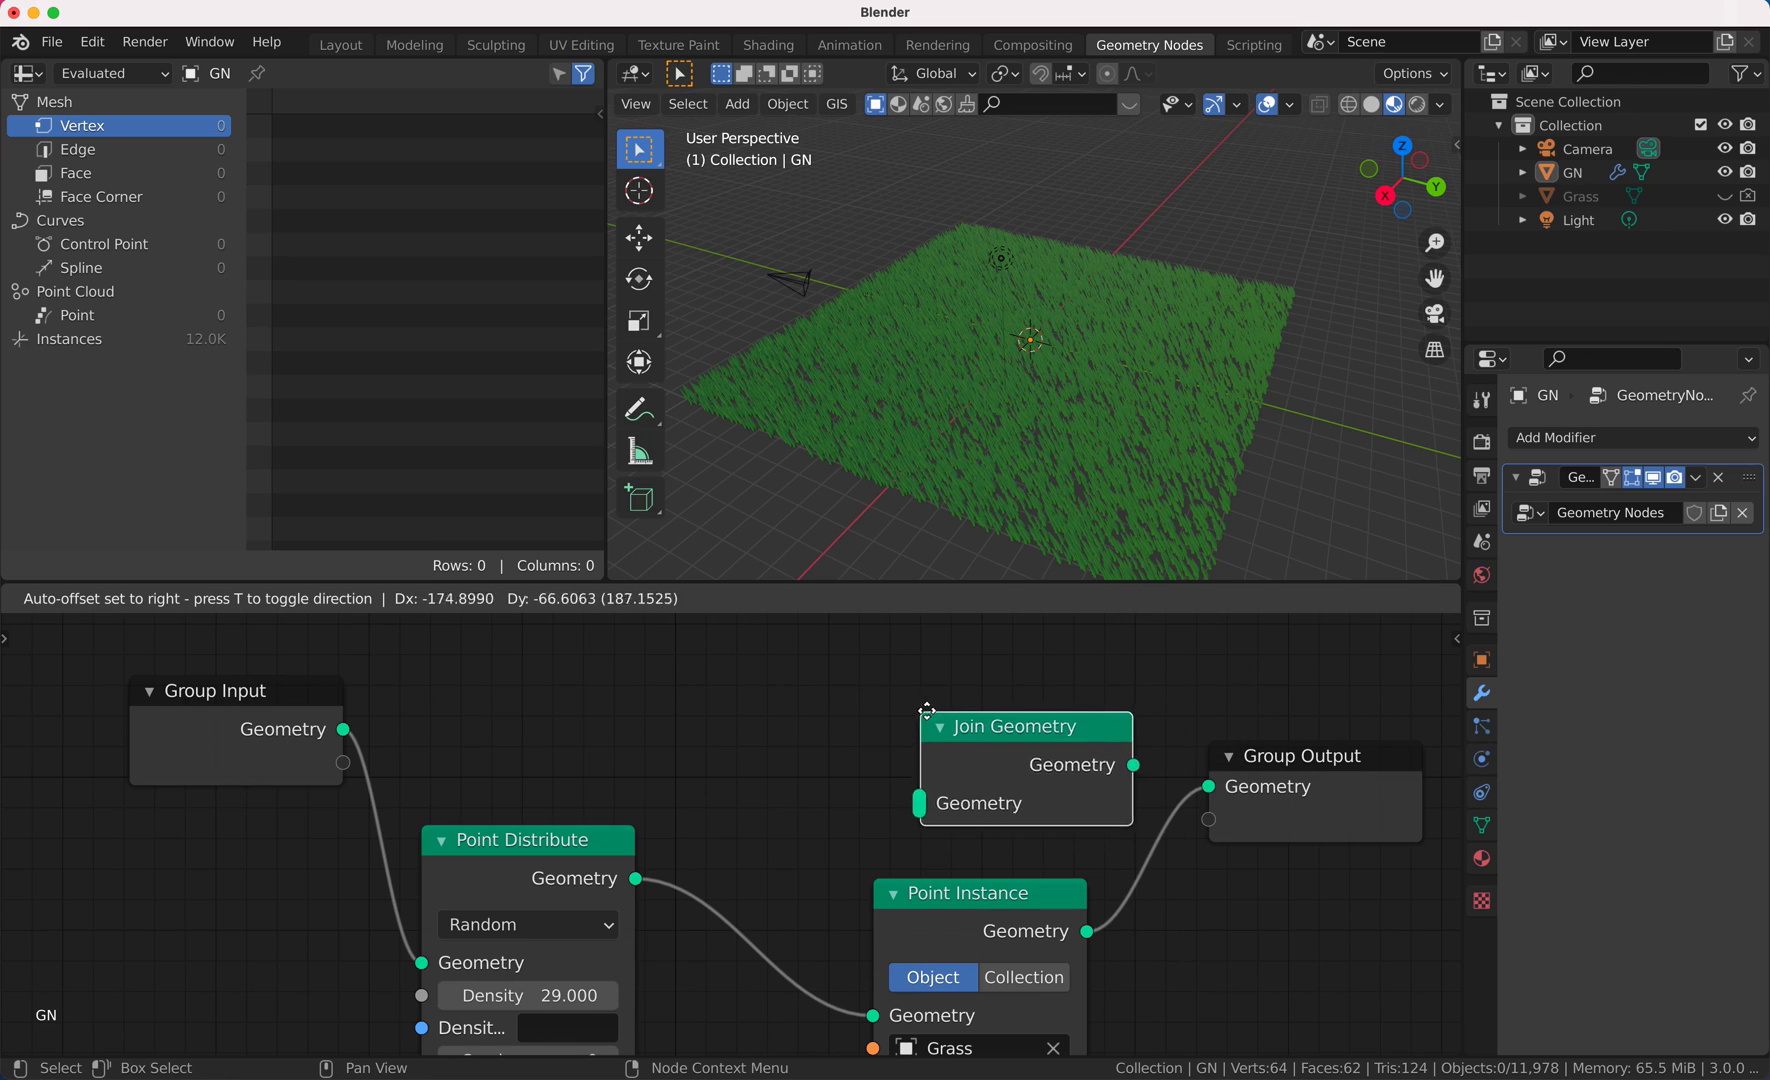
pyautogui.click(1216, 720)
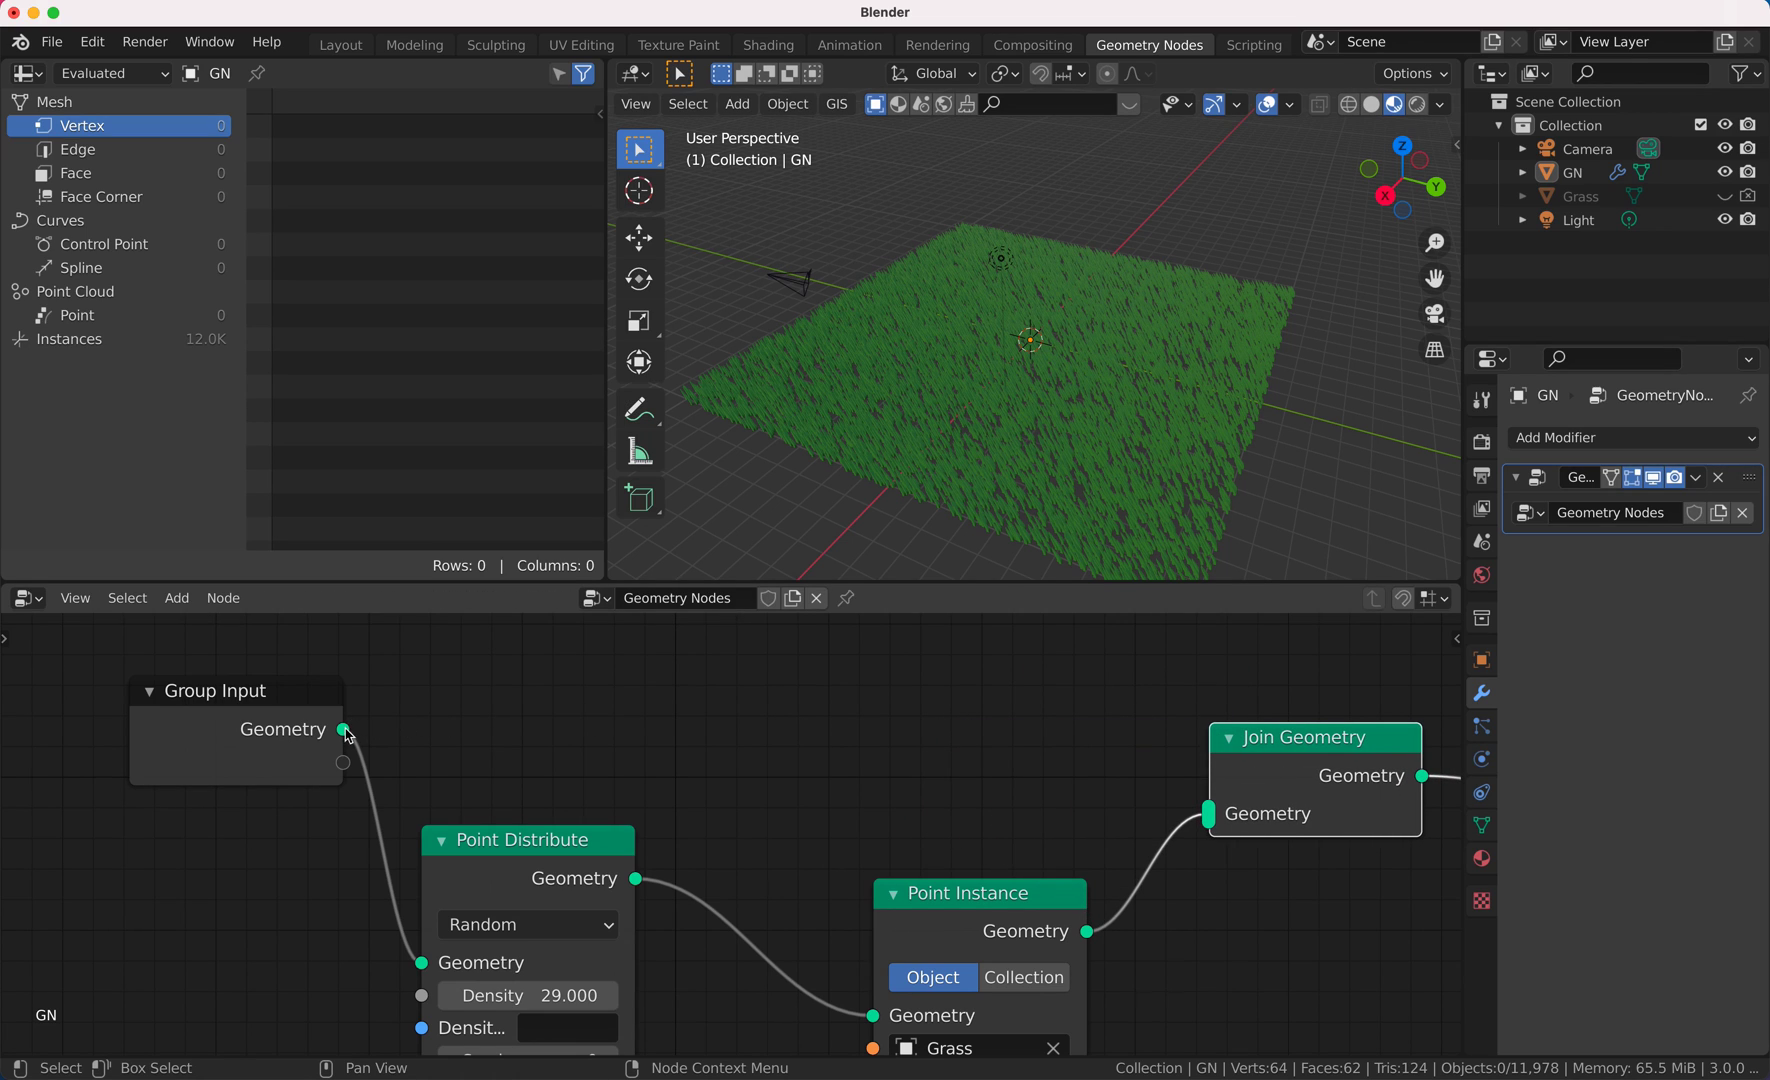
pyautogui.moveTo(345, 731); pyautogui.dragTo(1208, 815)
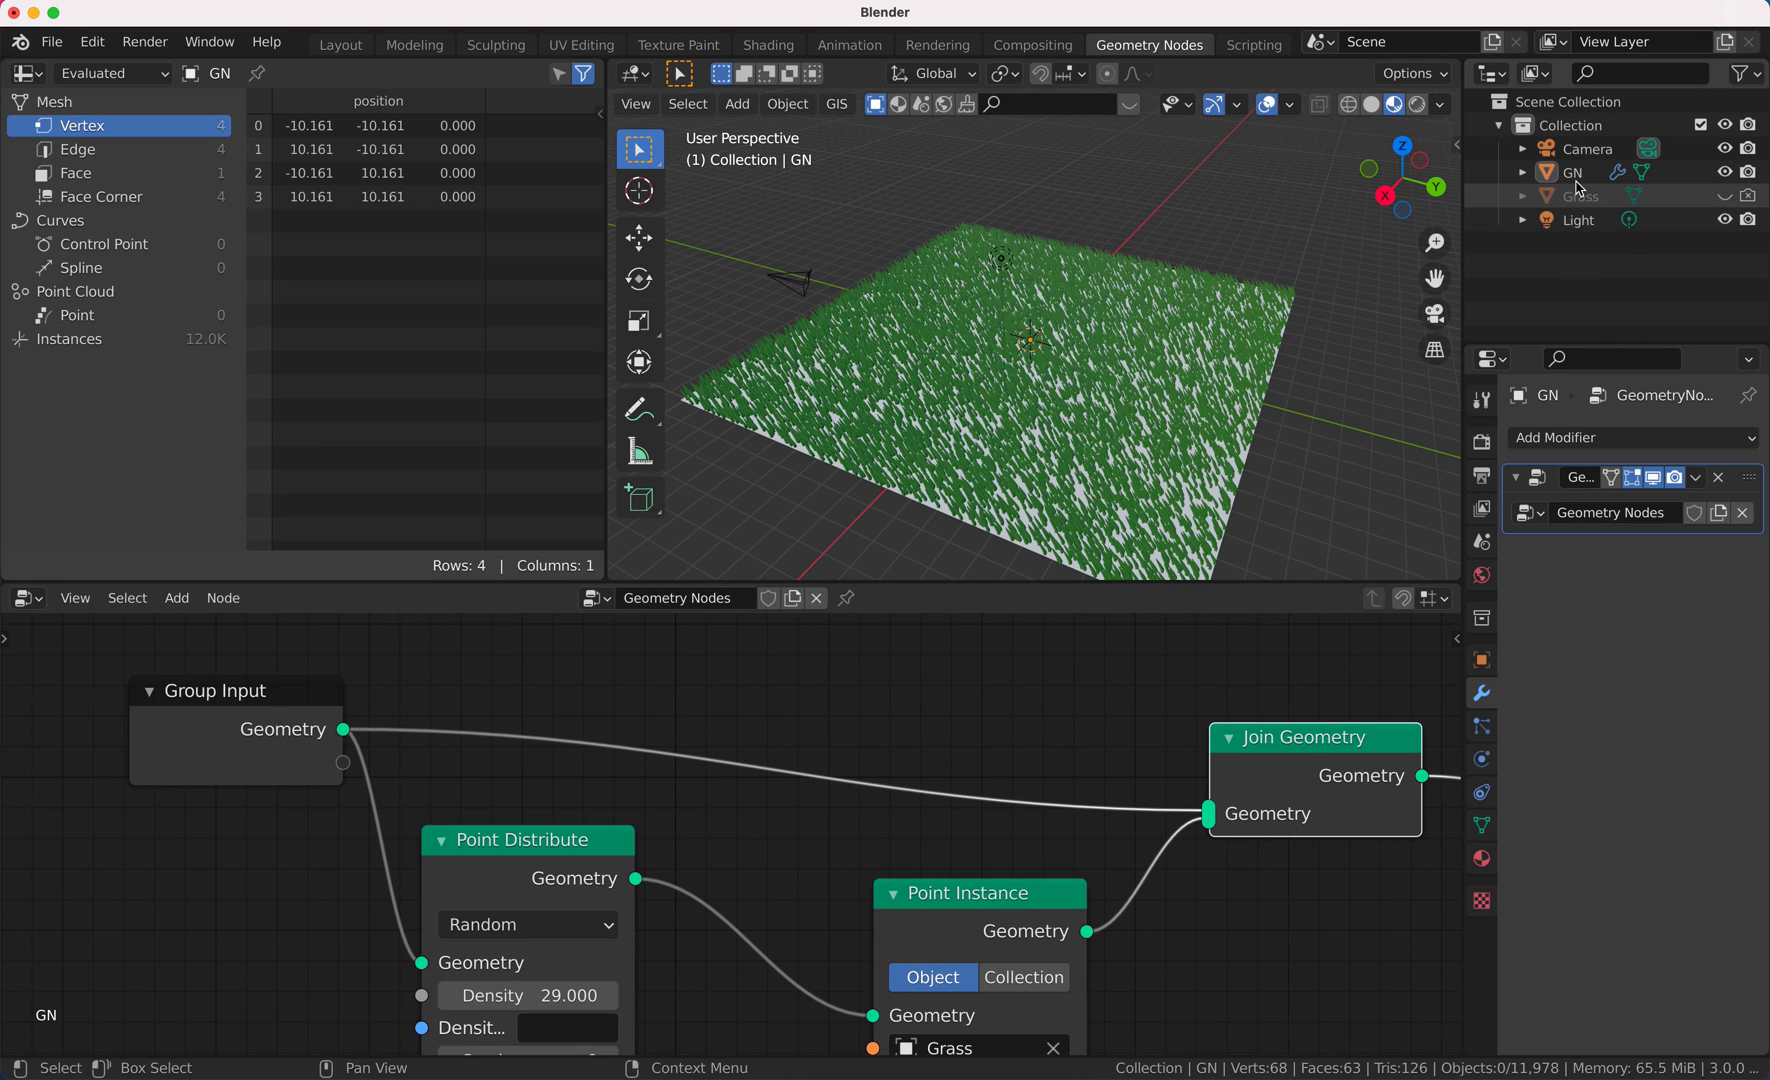
# Step: Create Material.001 on GN with an orange-brown base colour (H 0.056, S 0.936, V 0.417)
pyautogui.click(1580, 174)
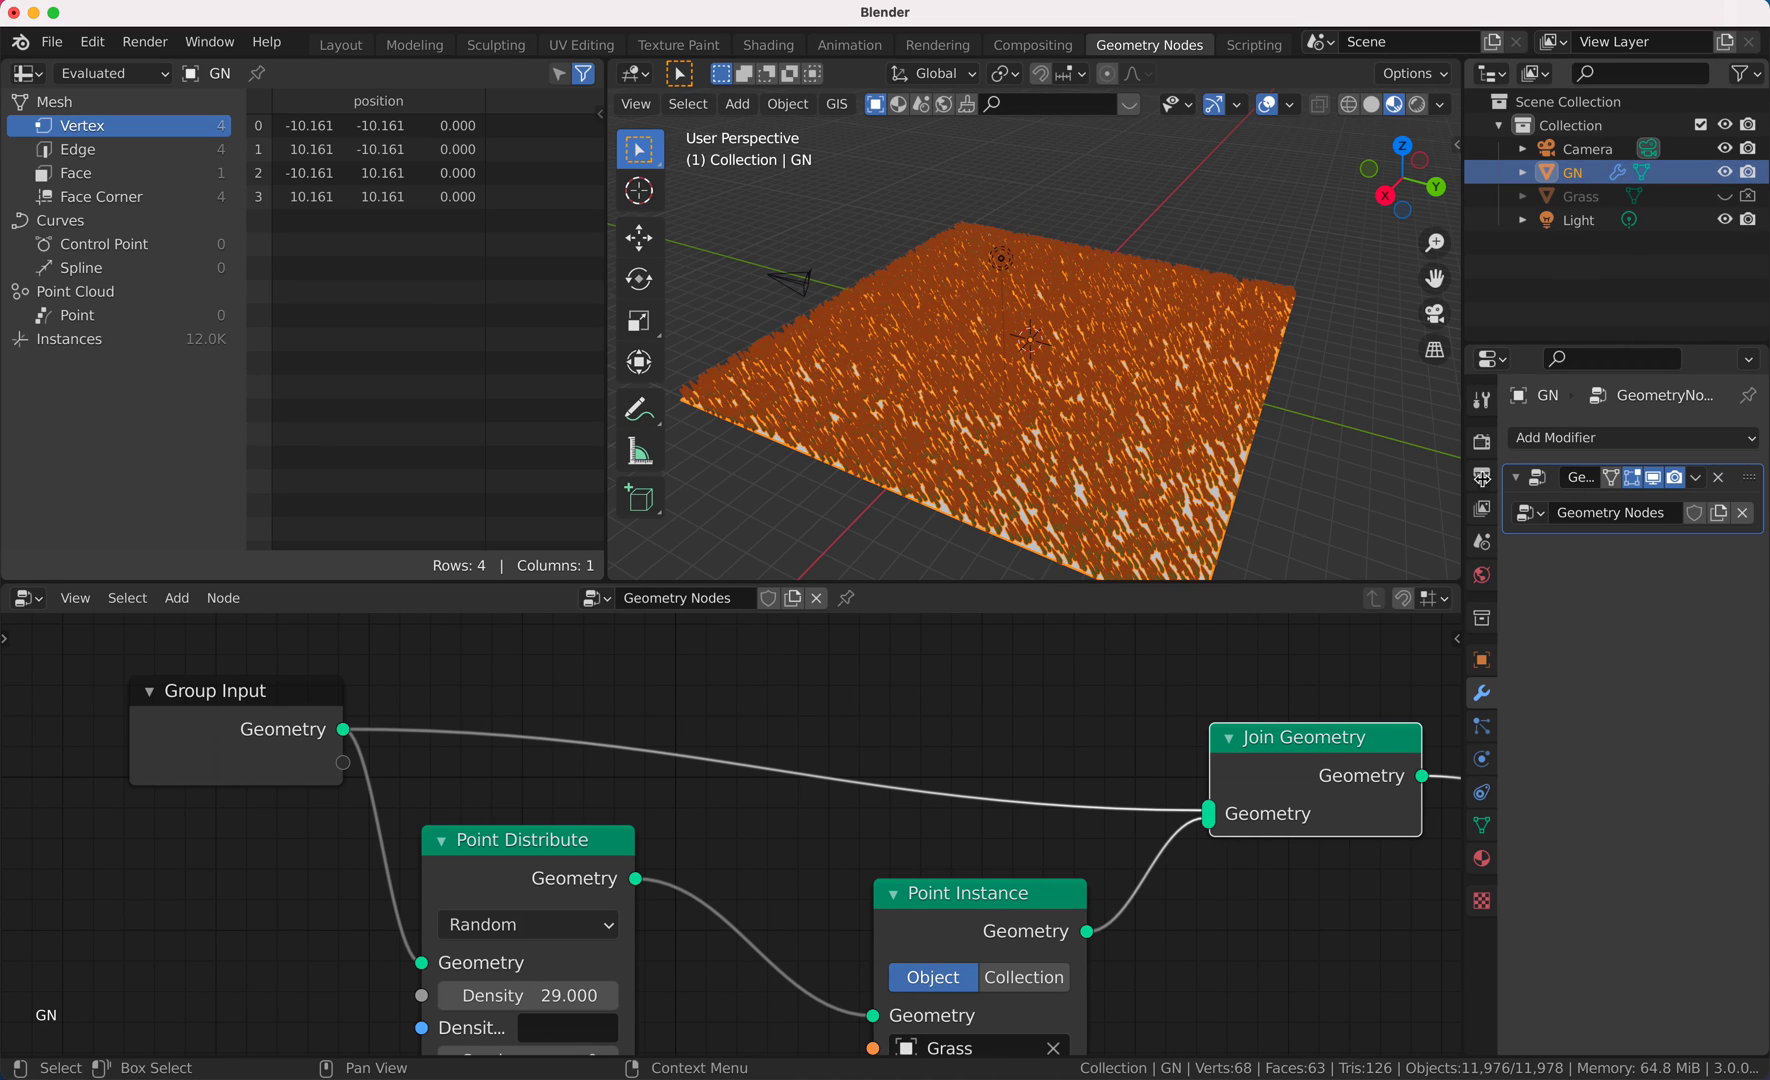
pyautogui.click(1481, 858)
pyautogui.click(1652, 545)
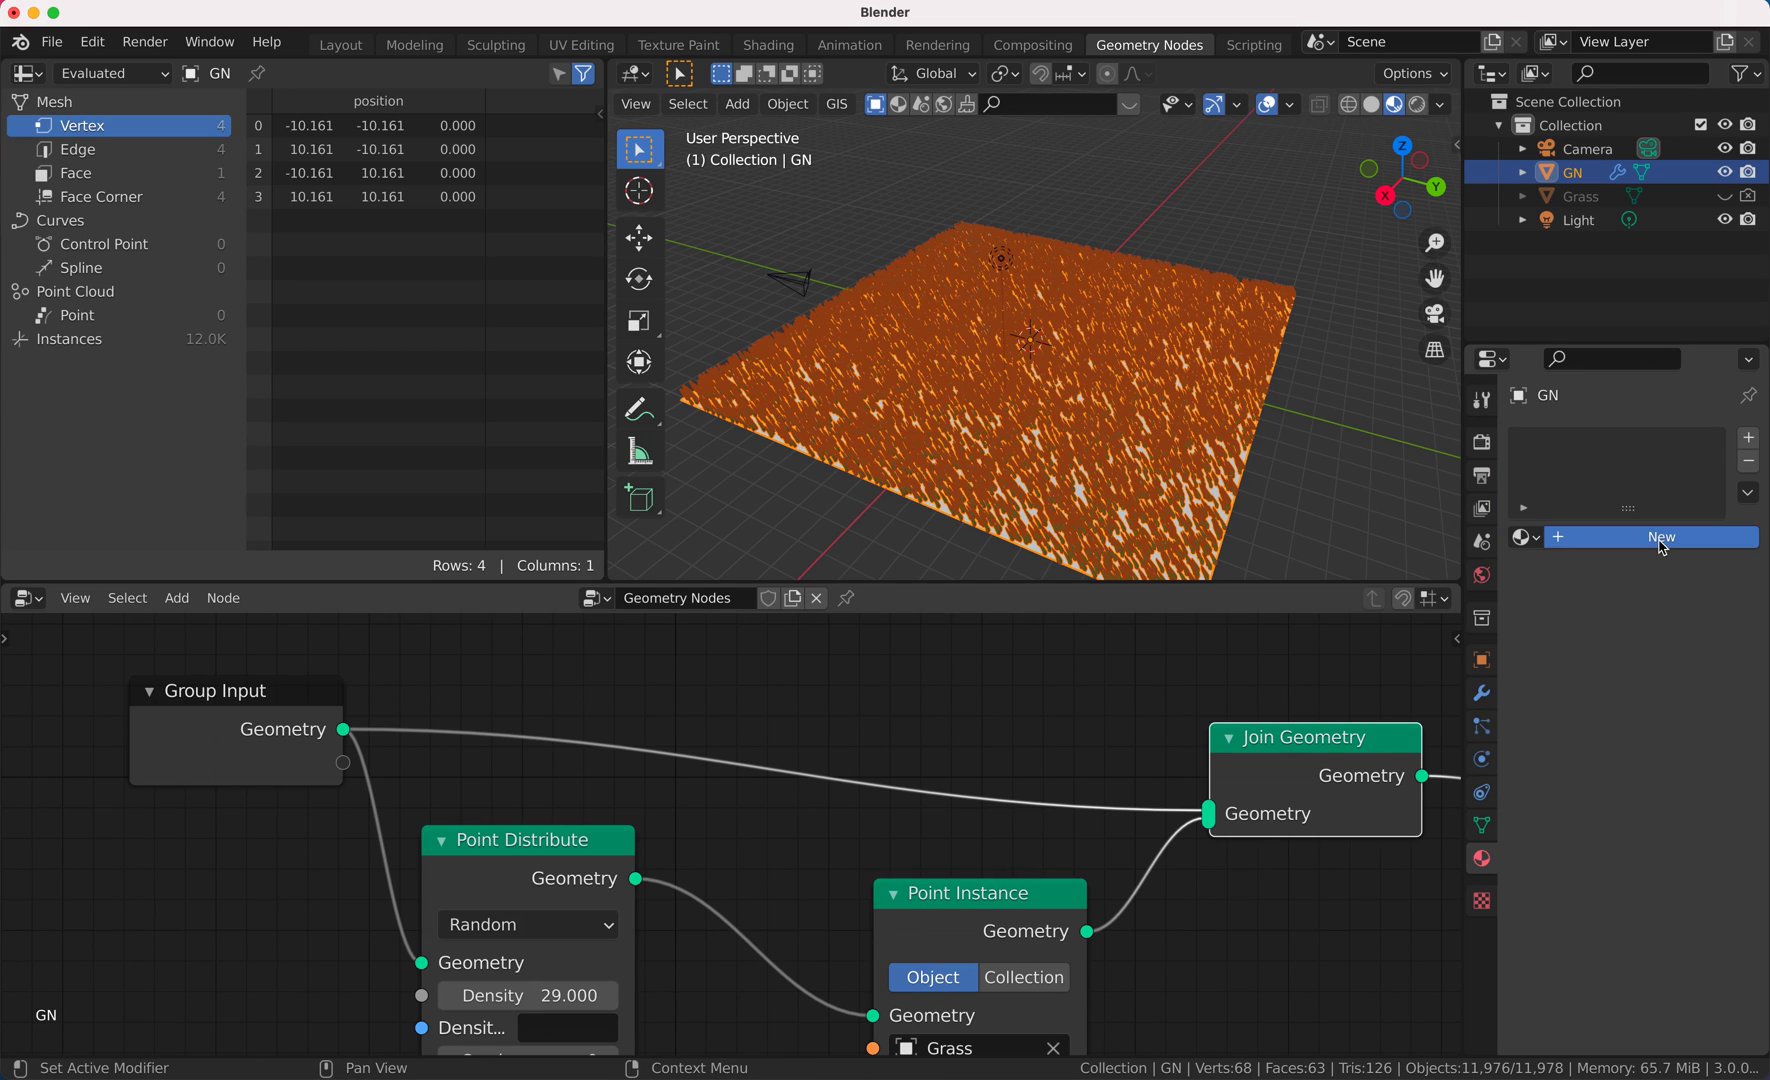
pyautogui.click(1672, 785)
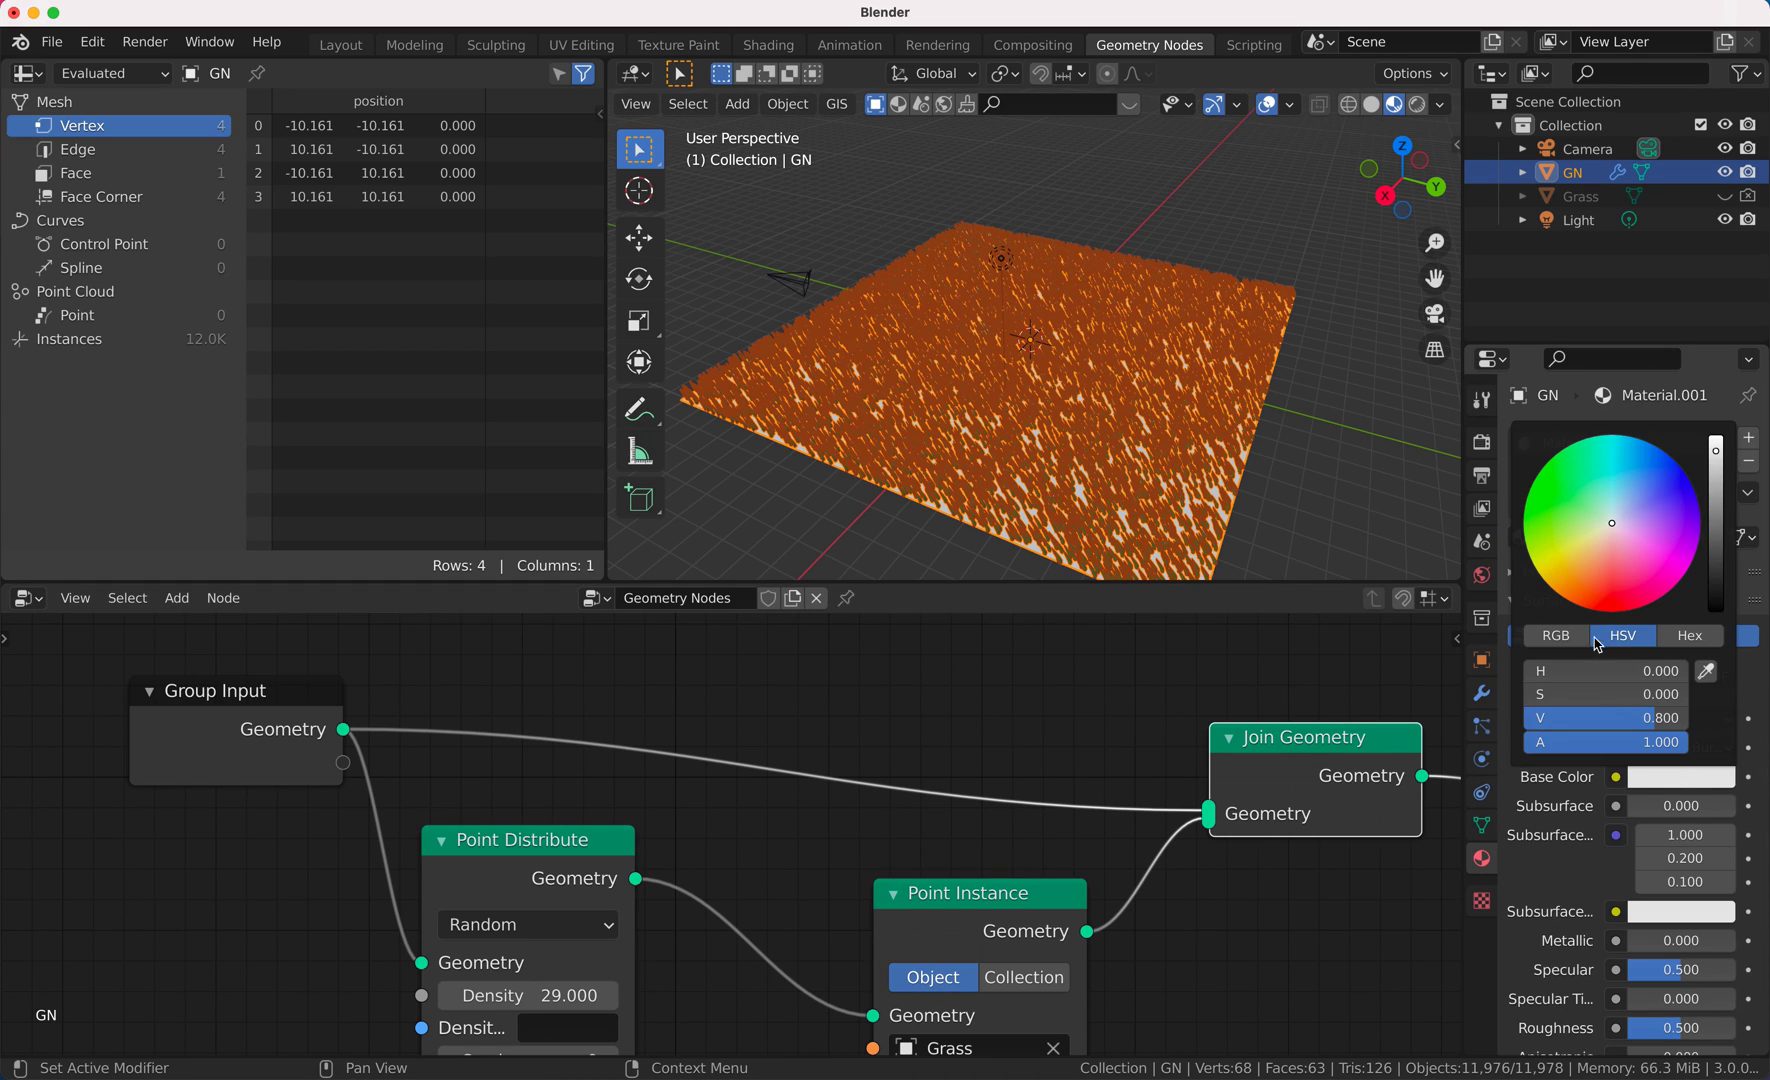
pyautogui.click(1581, 584)
pyautogui.click(1720, 542)
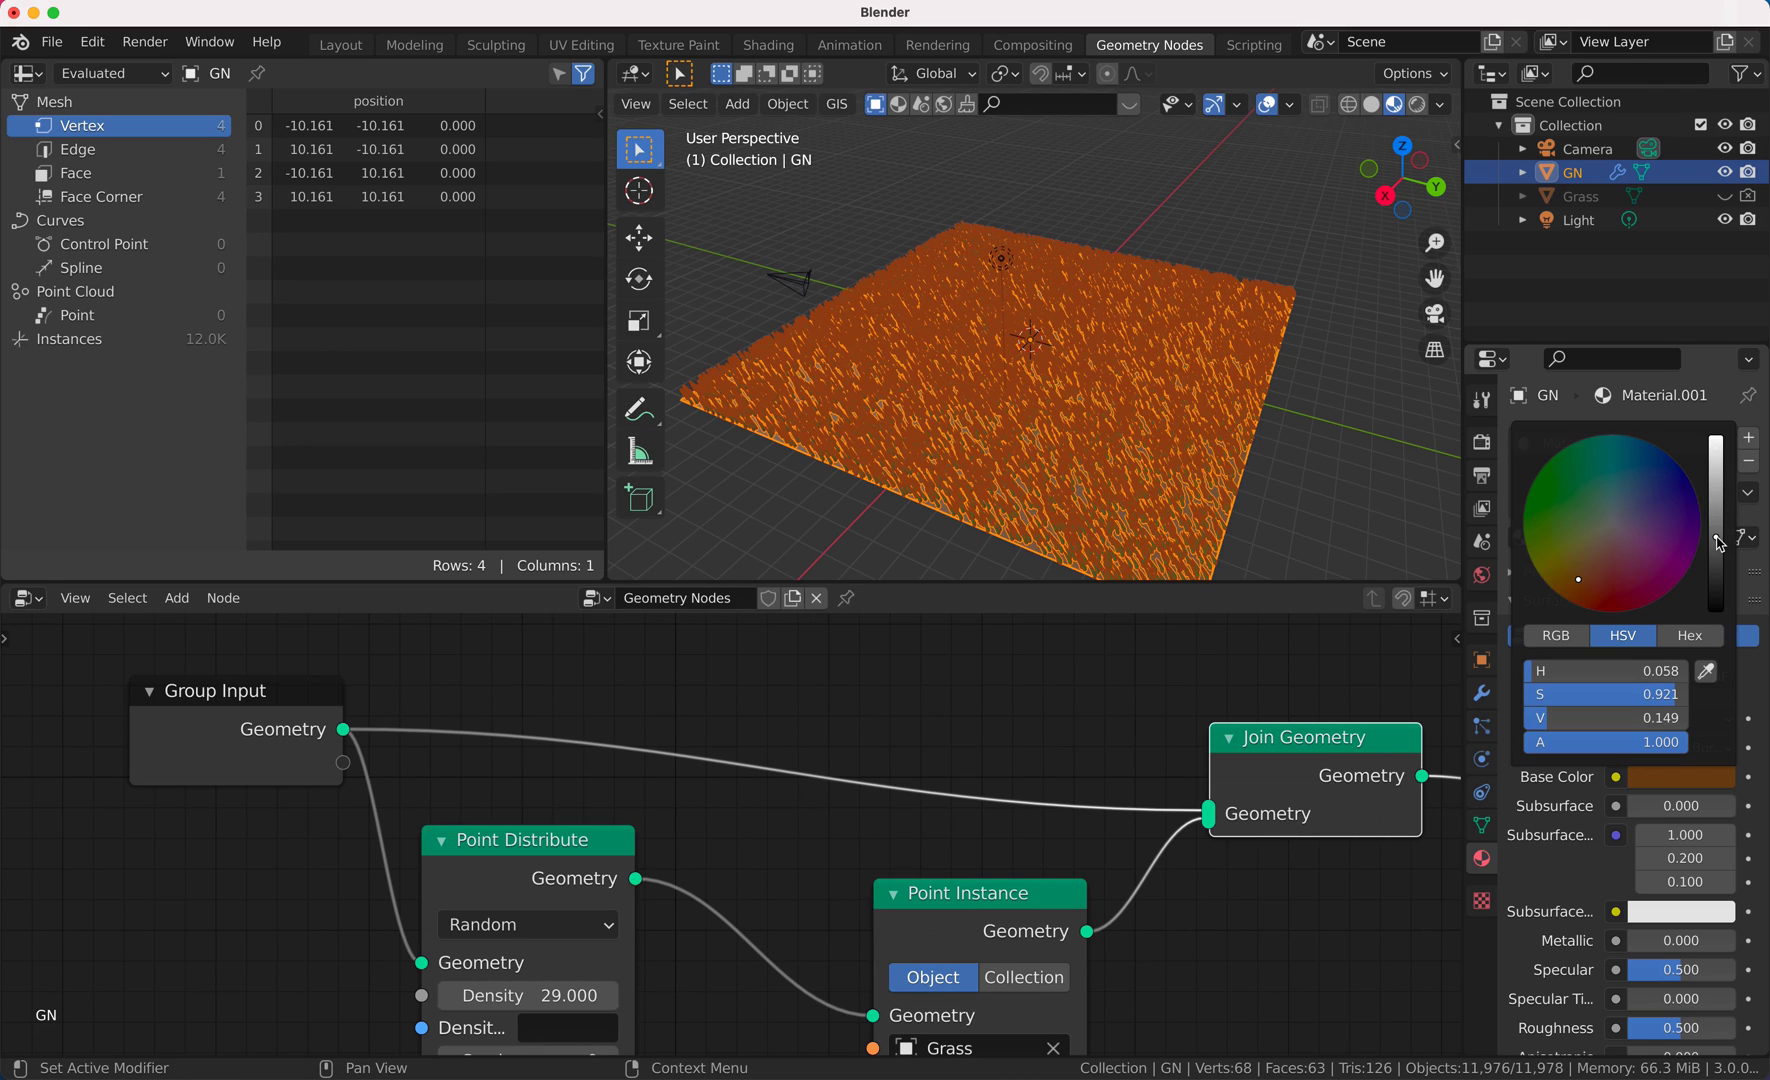
pyautogui.click(1718, 534)
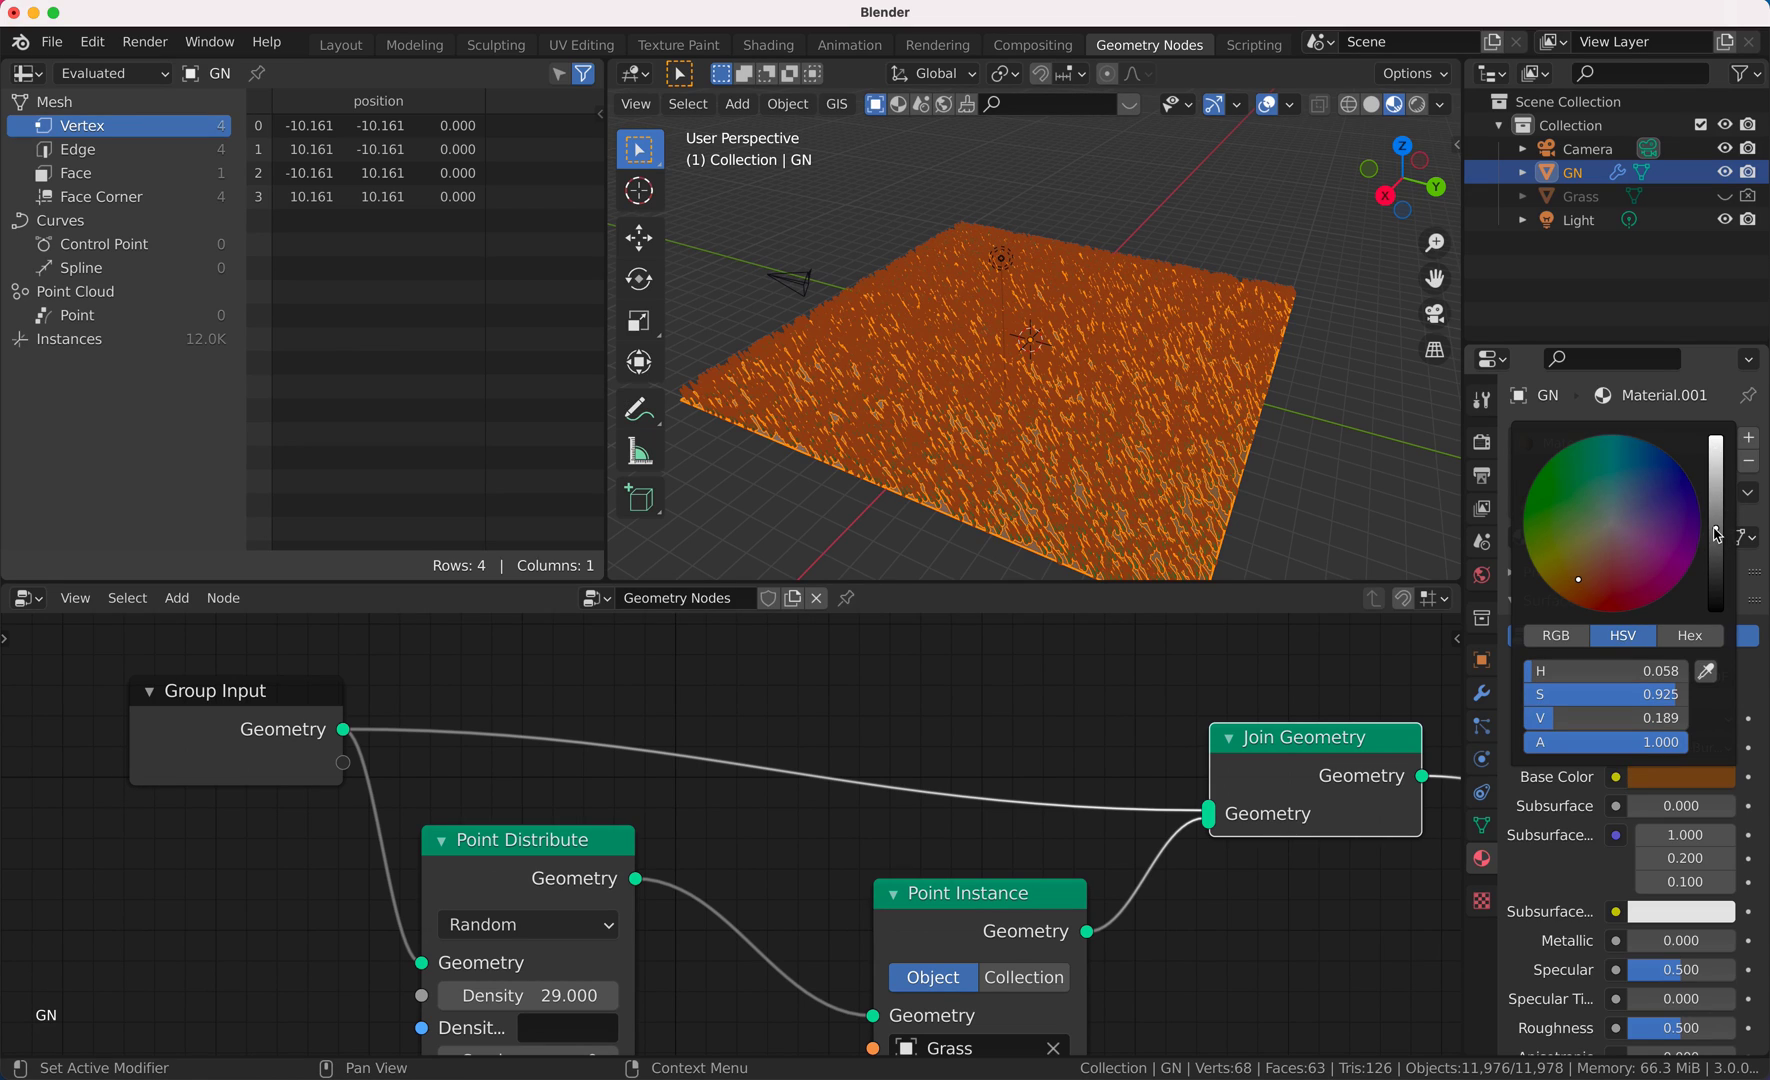
pyautogui.click(1716, 521)
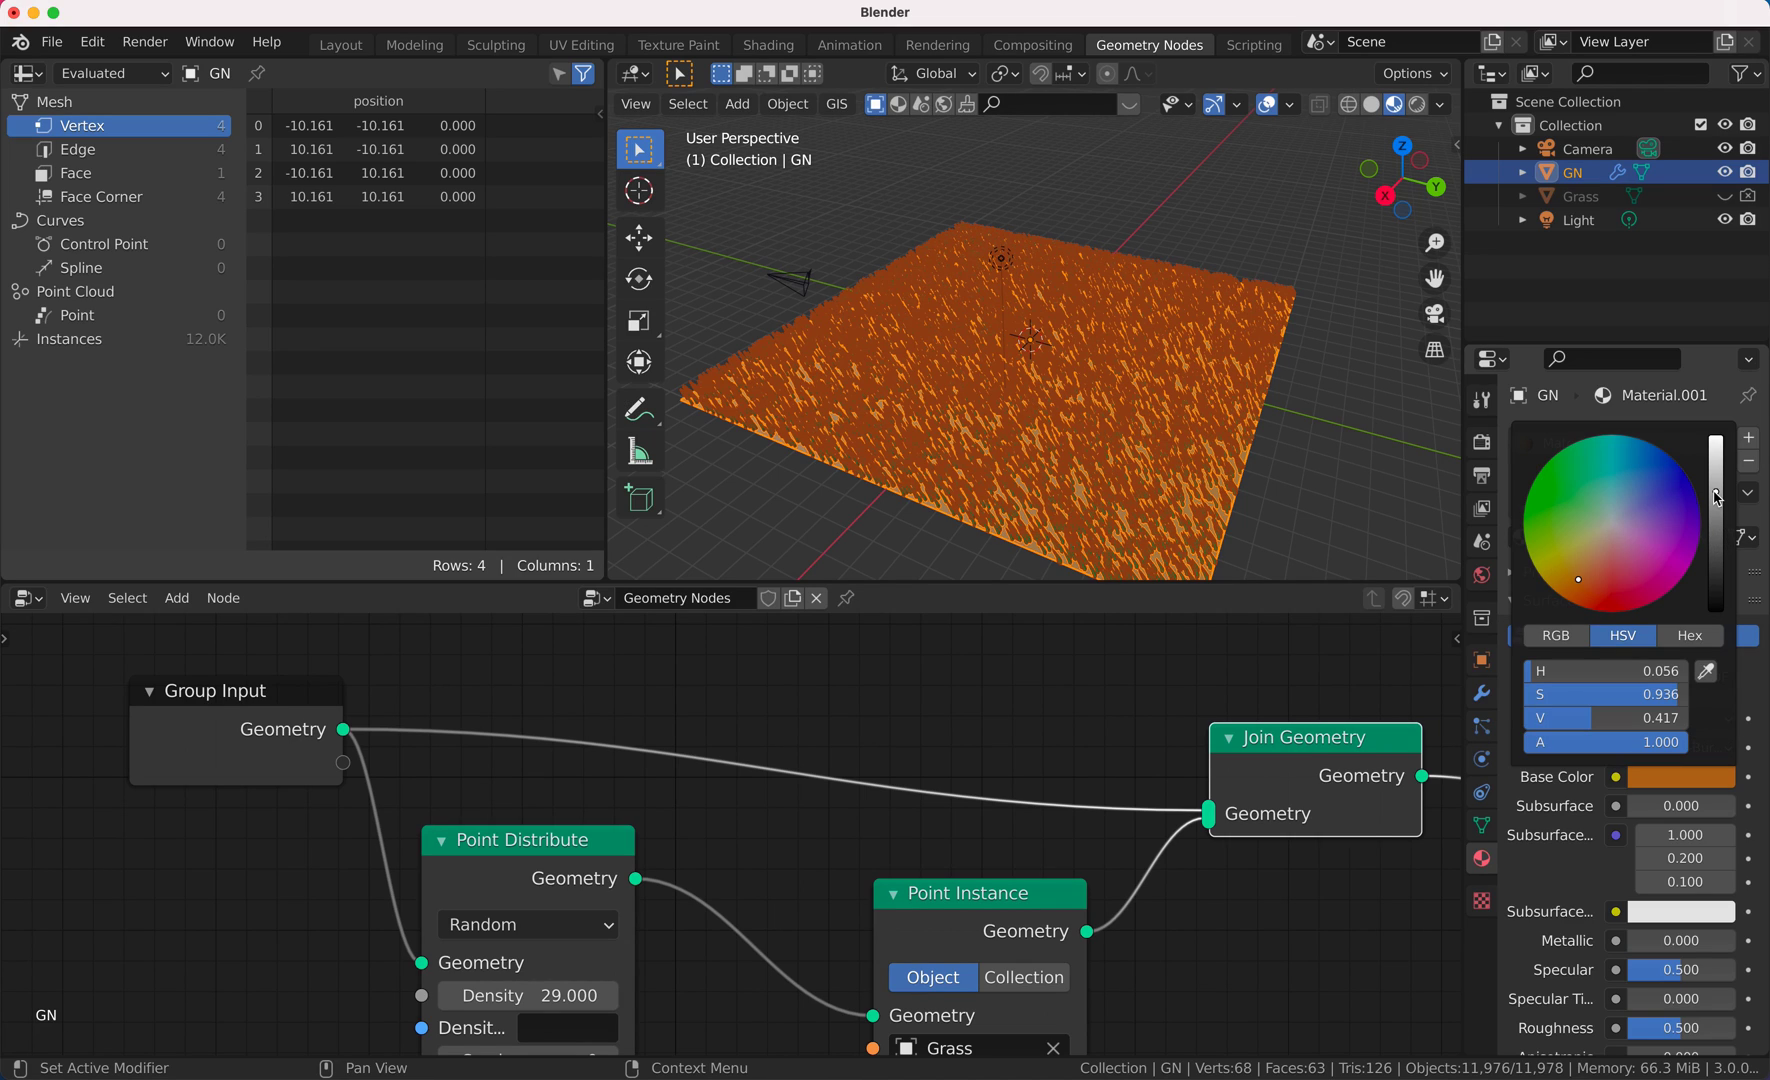
pyautogui.click(1340, 475)
pyautogui.hscroll(2, 1064, 436)
pyautogui.hscroll(2, 1066, 436)
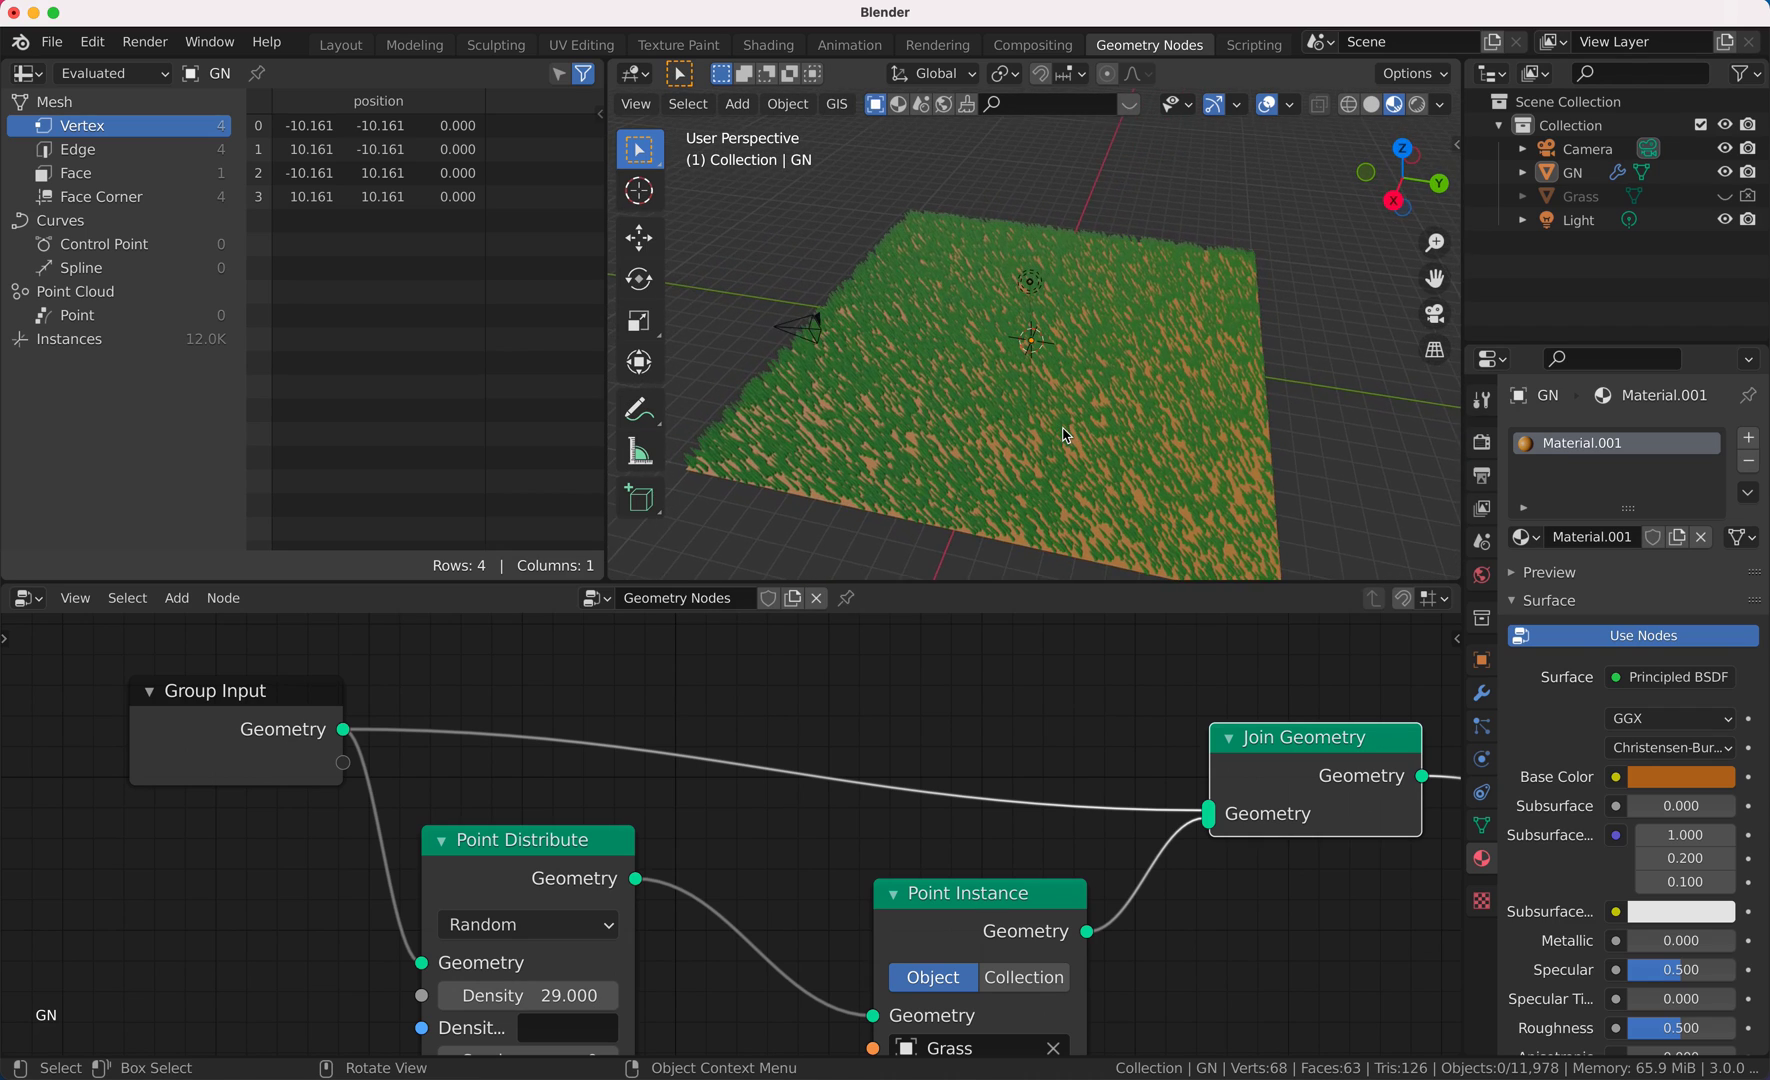
pyautogui.scroll(3, 979, 390)
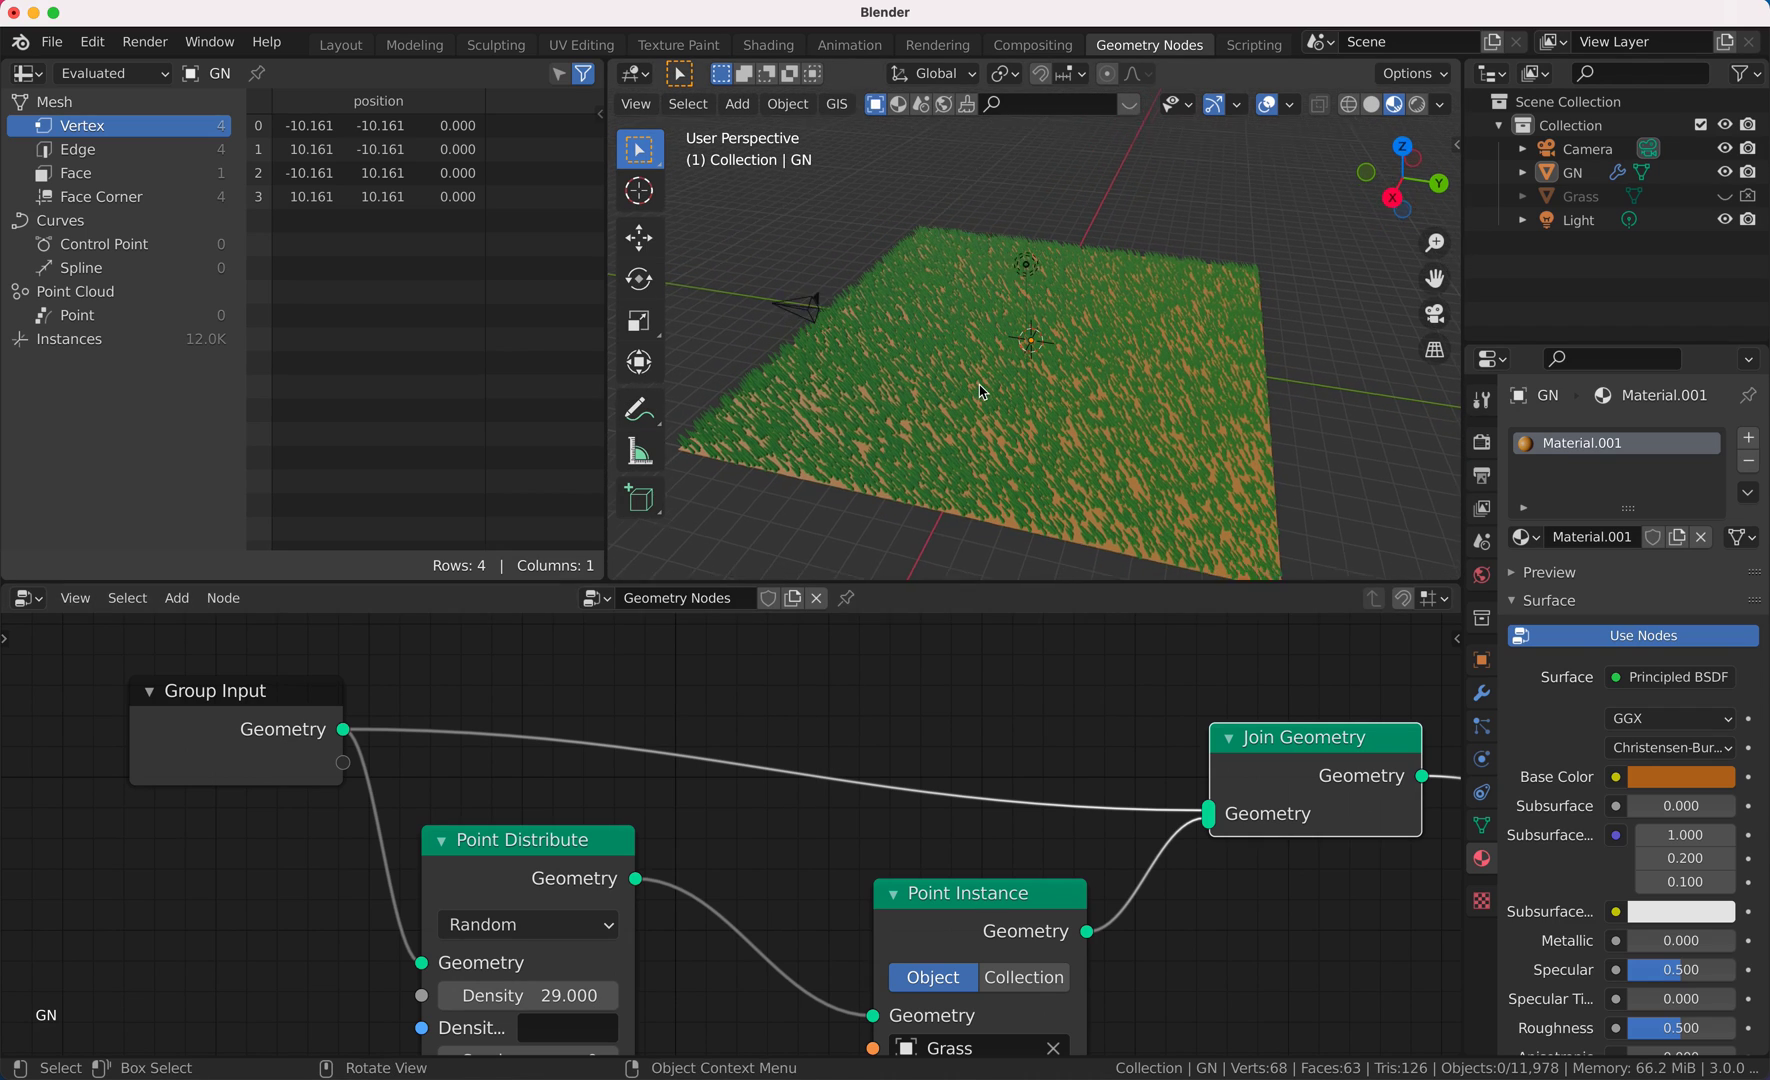
pyautogui.hscroll(3, 982, 391)
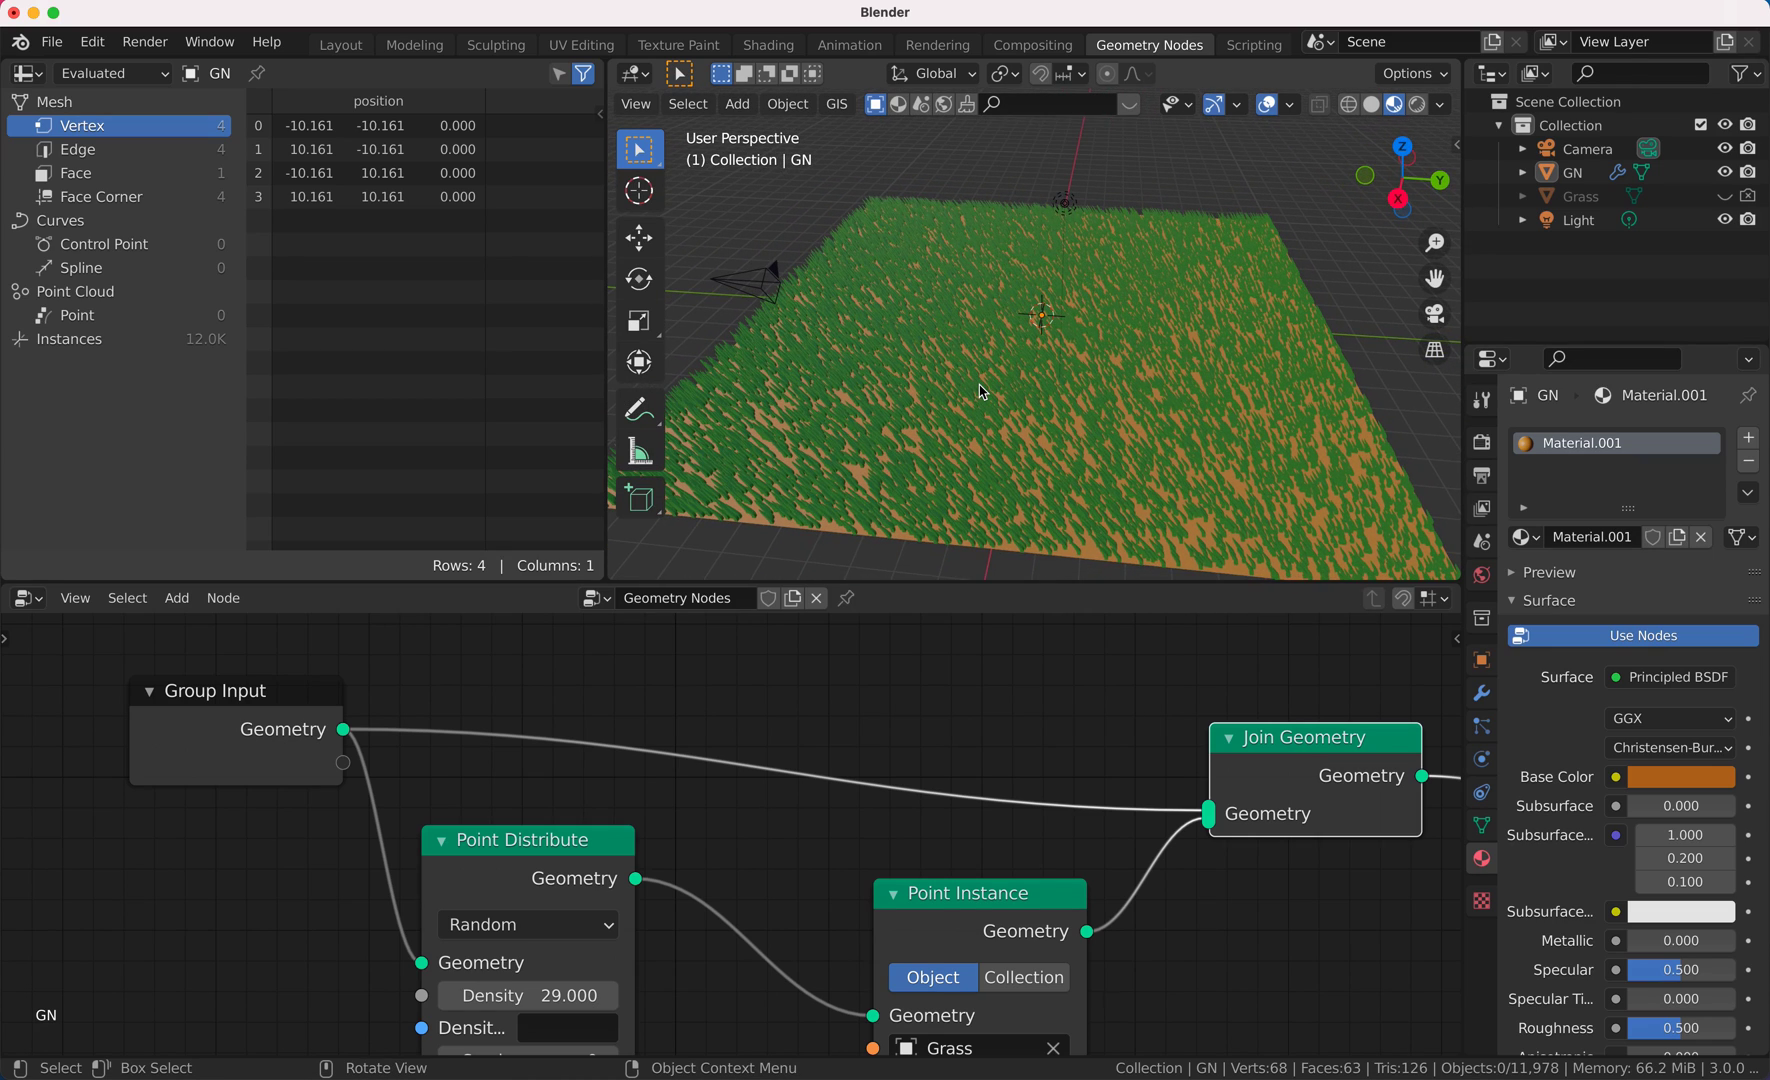
pyautogui.scroll(-2, 982, 391)
pyautogui.scroll(-2, 852, 700)
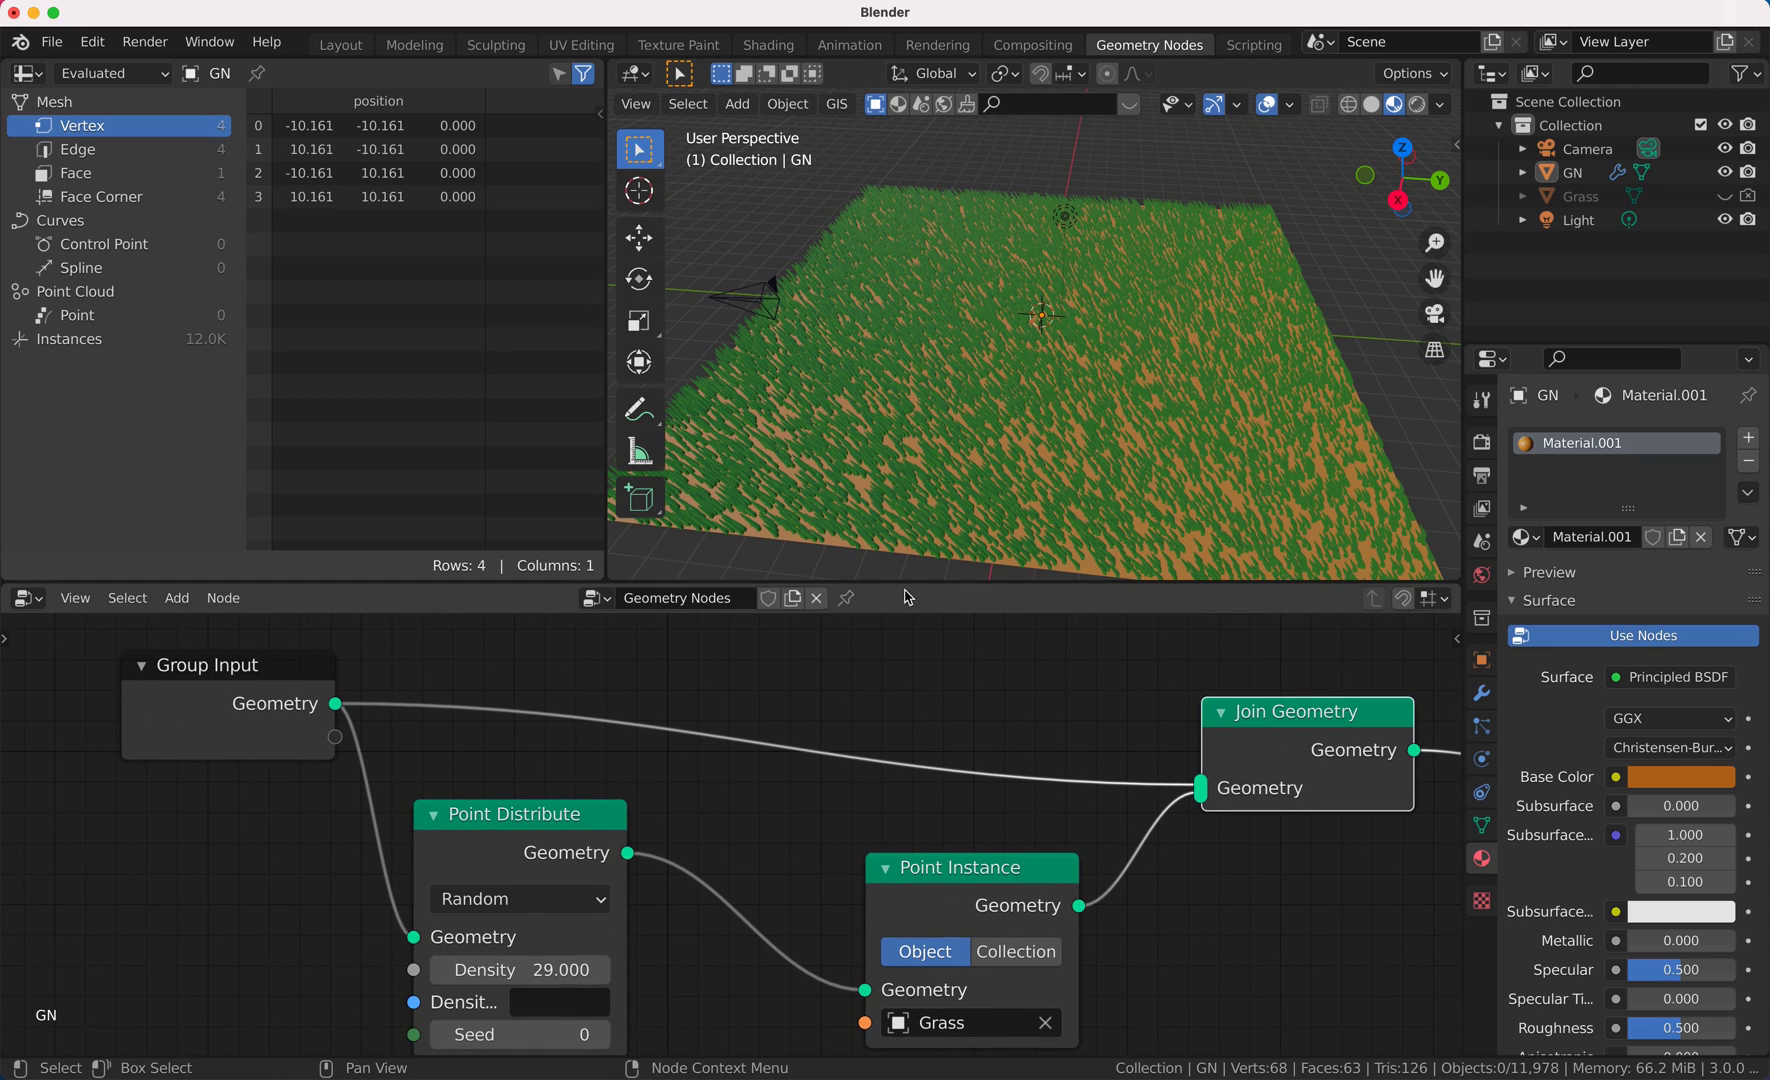
pyautogui.moveTo(906, 582); pyautogui.dragTo(906, 541)
pyautogui.scroll(3, 988, 370)
pyautogui.hscroll(-2, 988, 370)
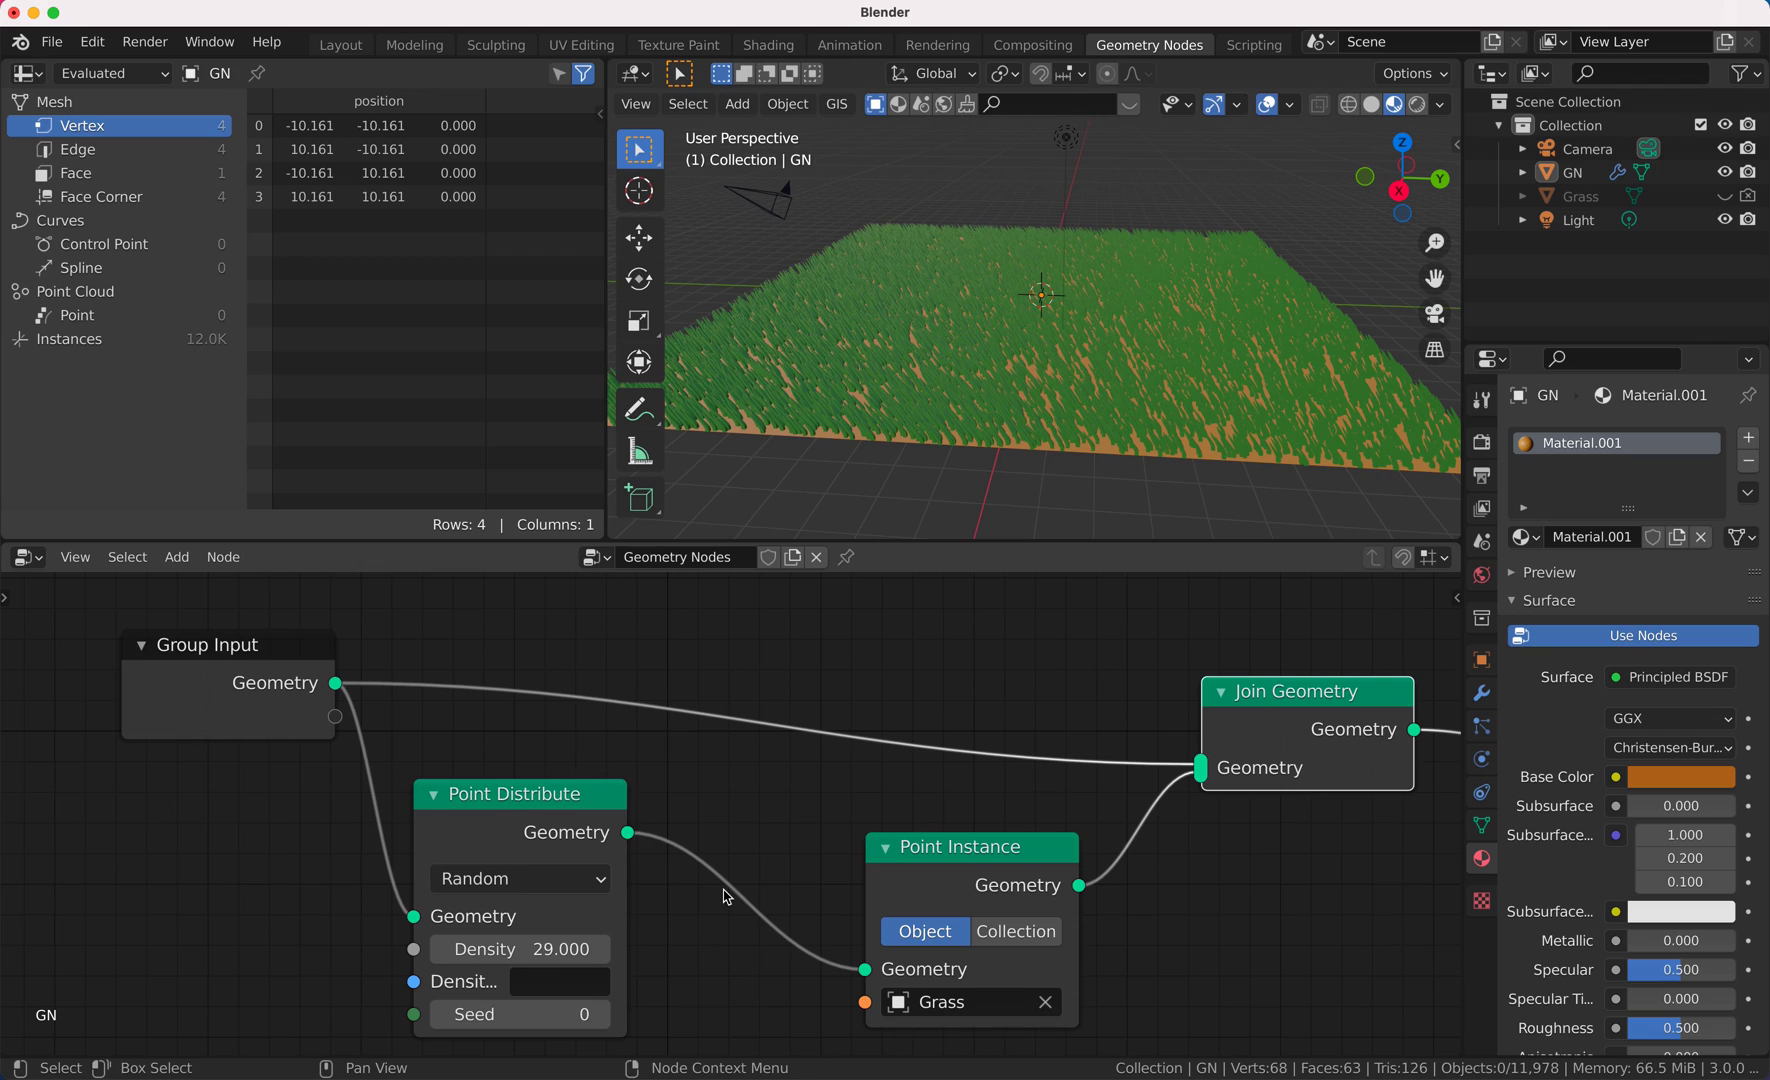
# Step: Insert a Vector Attribute Randomize node before Point Instance that randomizes the rotation attribute
pyautogui.hotkey('shift', 'a')
pyautogui.moveTo(689, 716)
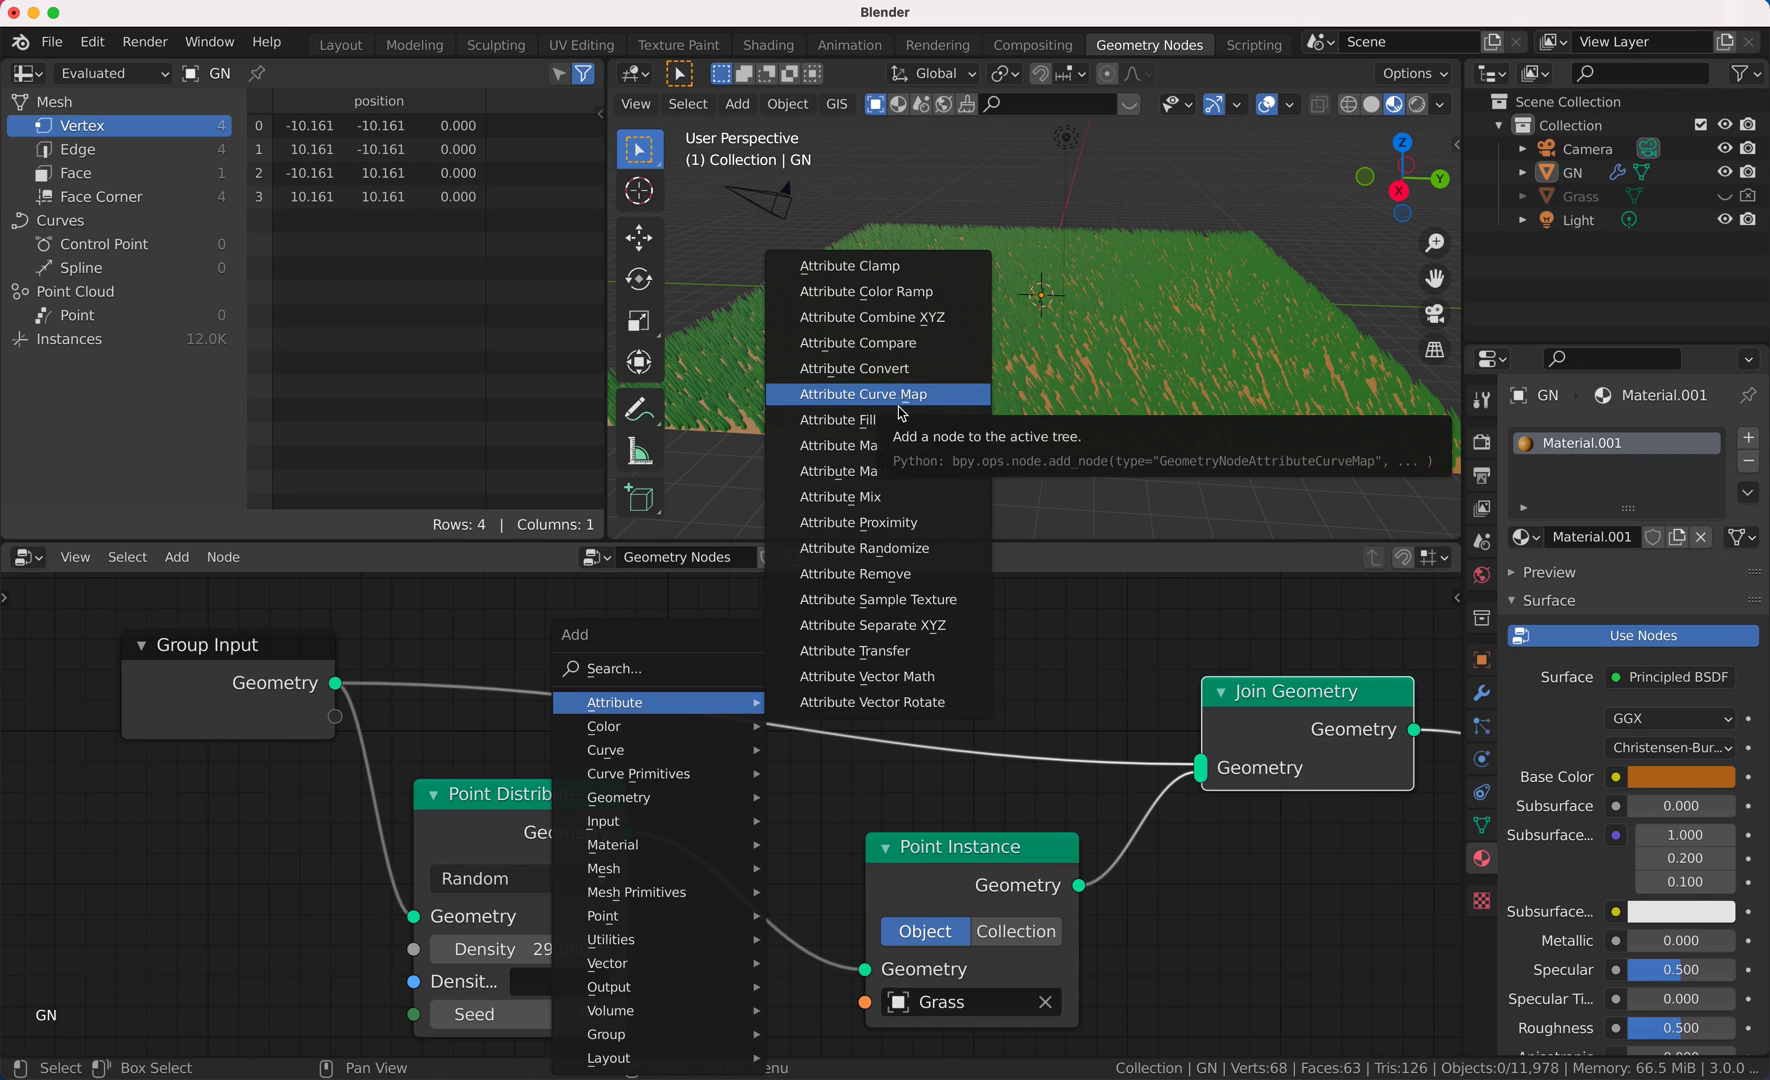
pyautogui.click(884, 551)
pyautogui.click(723, 818)
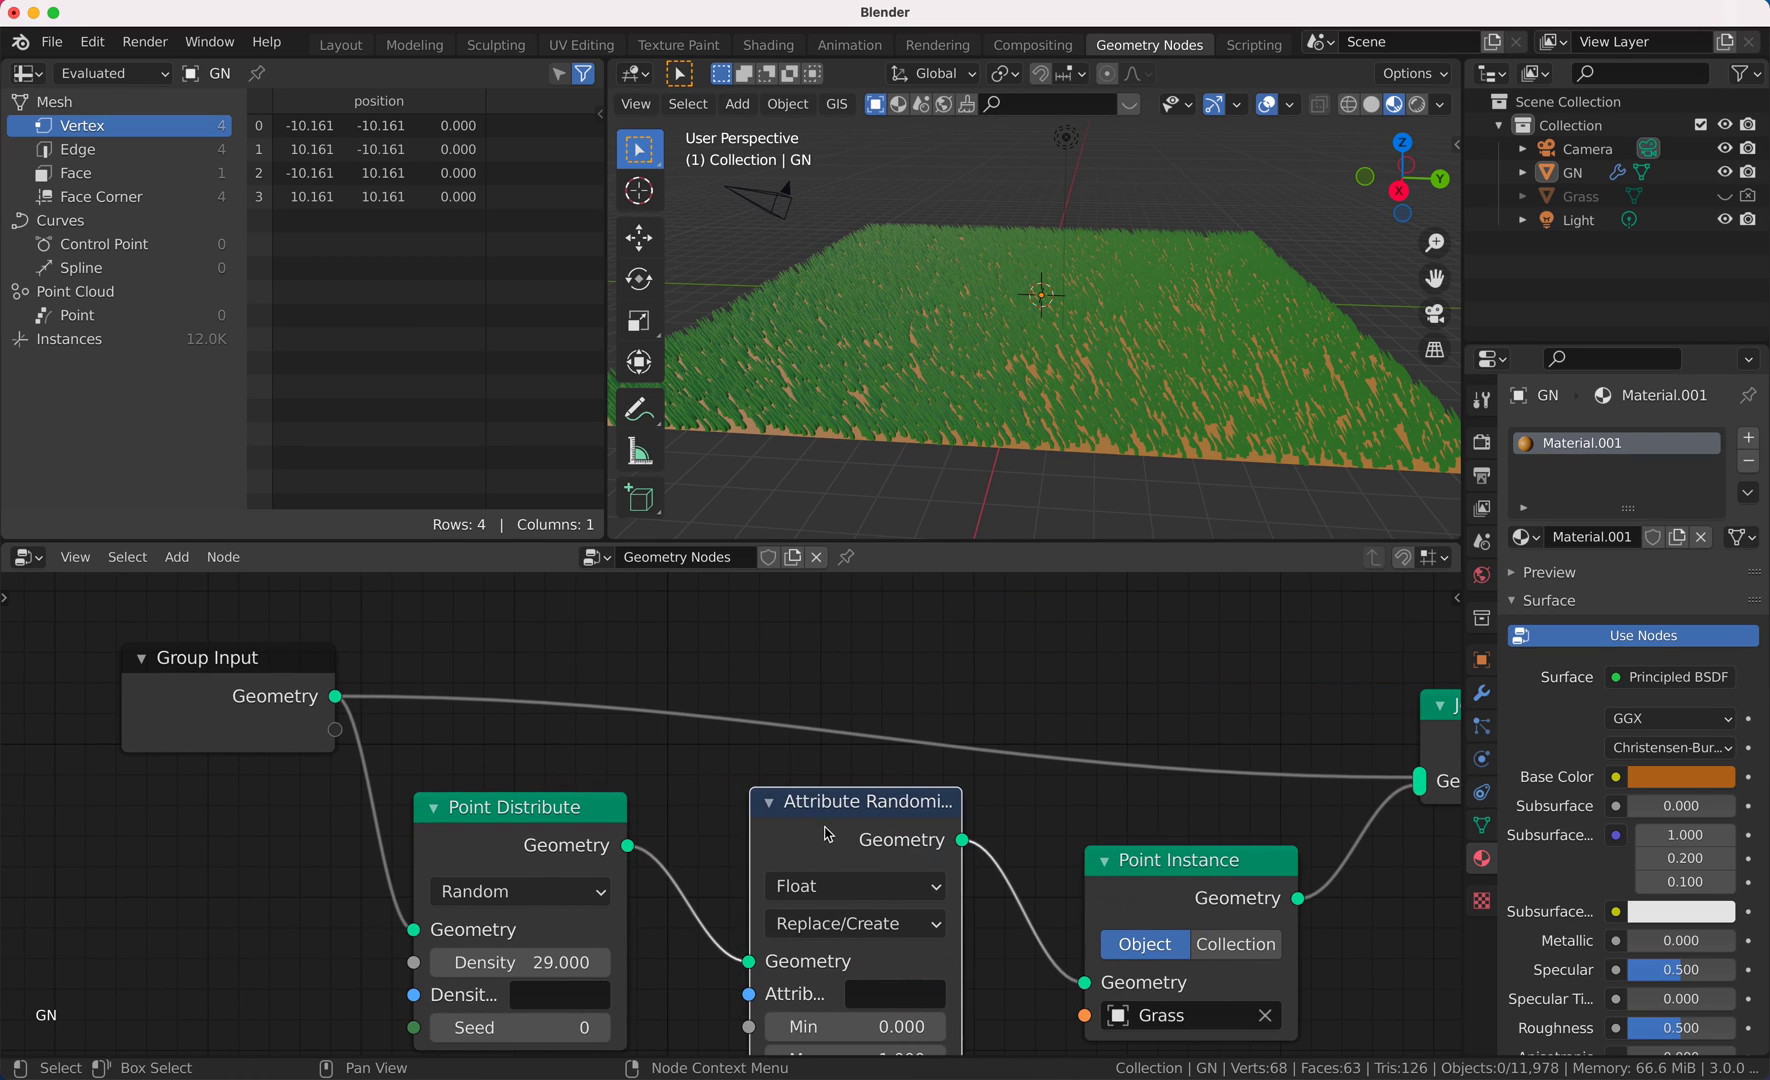
pyautogui.click(851, 886)
pyautogui.click(851, 784)
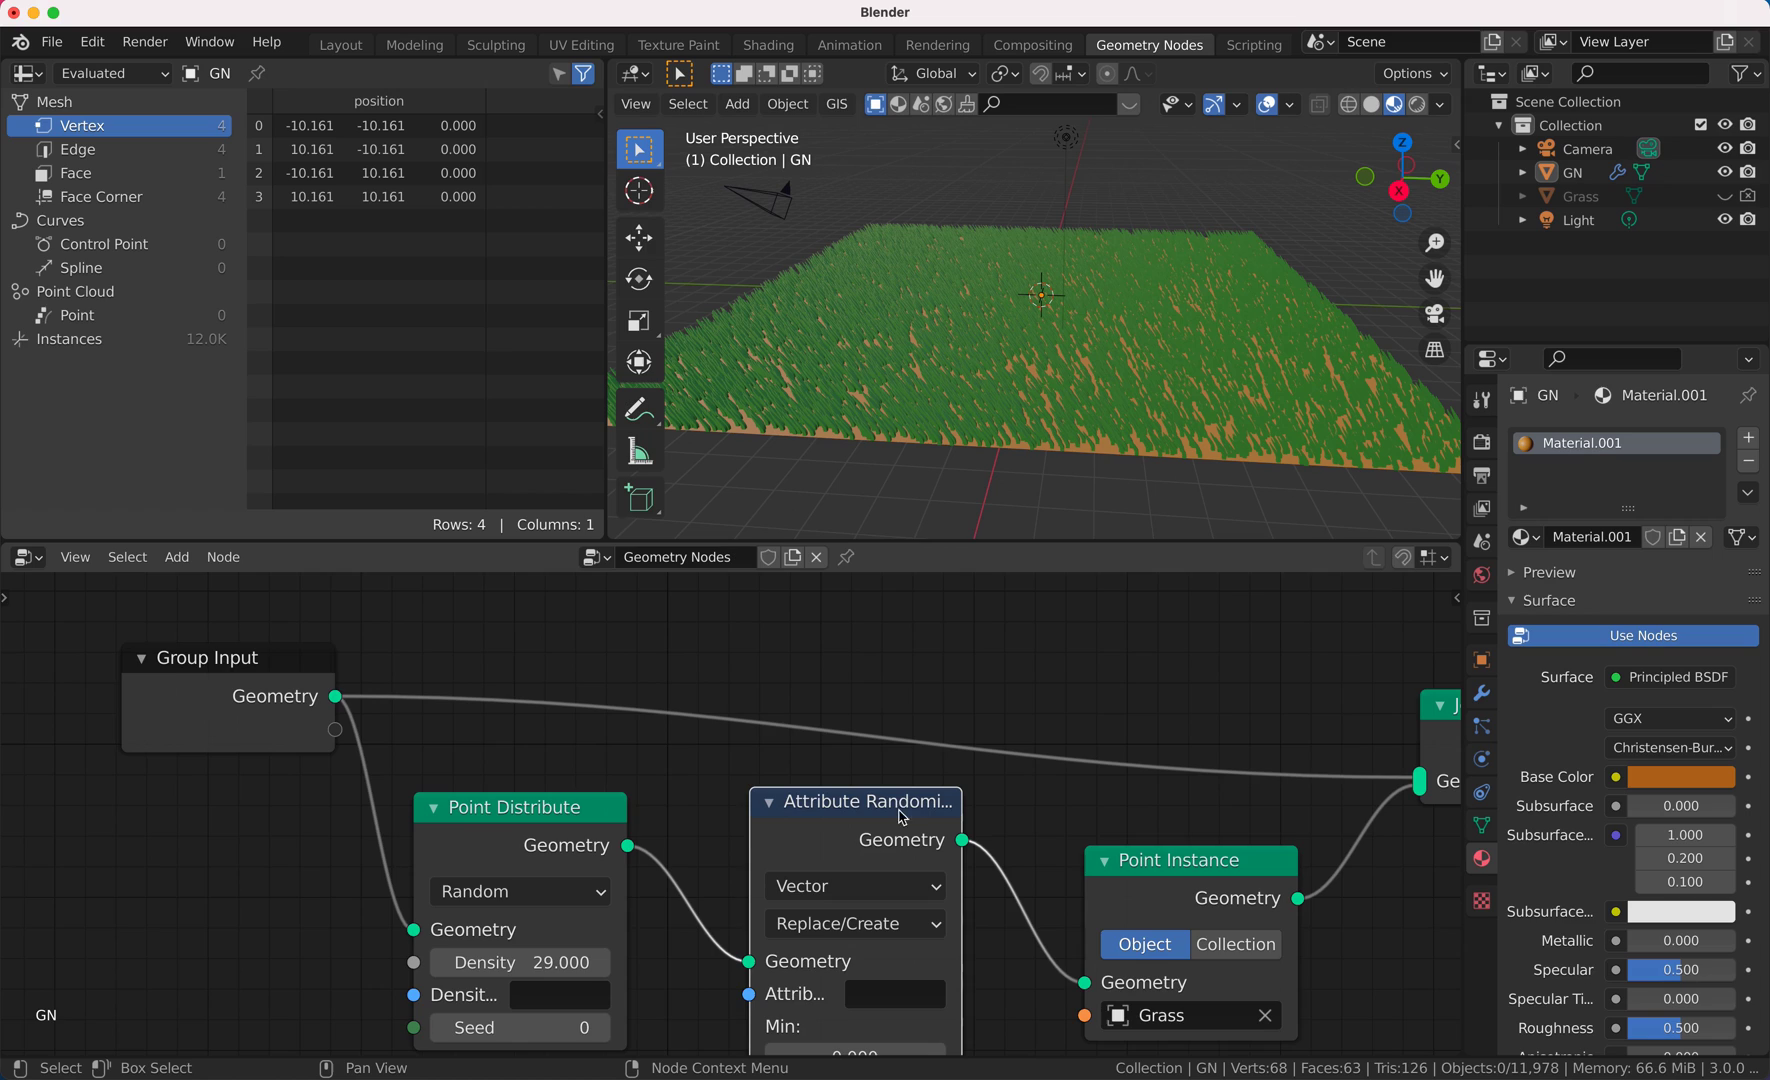
pyautogui.scroll(-5, 962, 872)
pyautogui.click(842, 757)
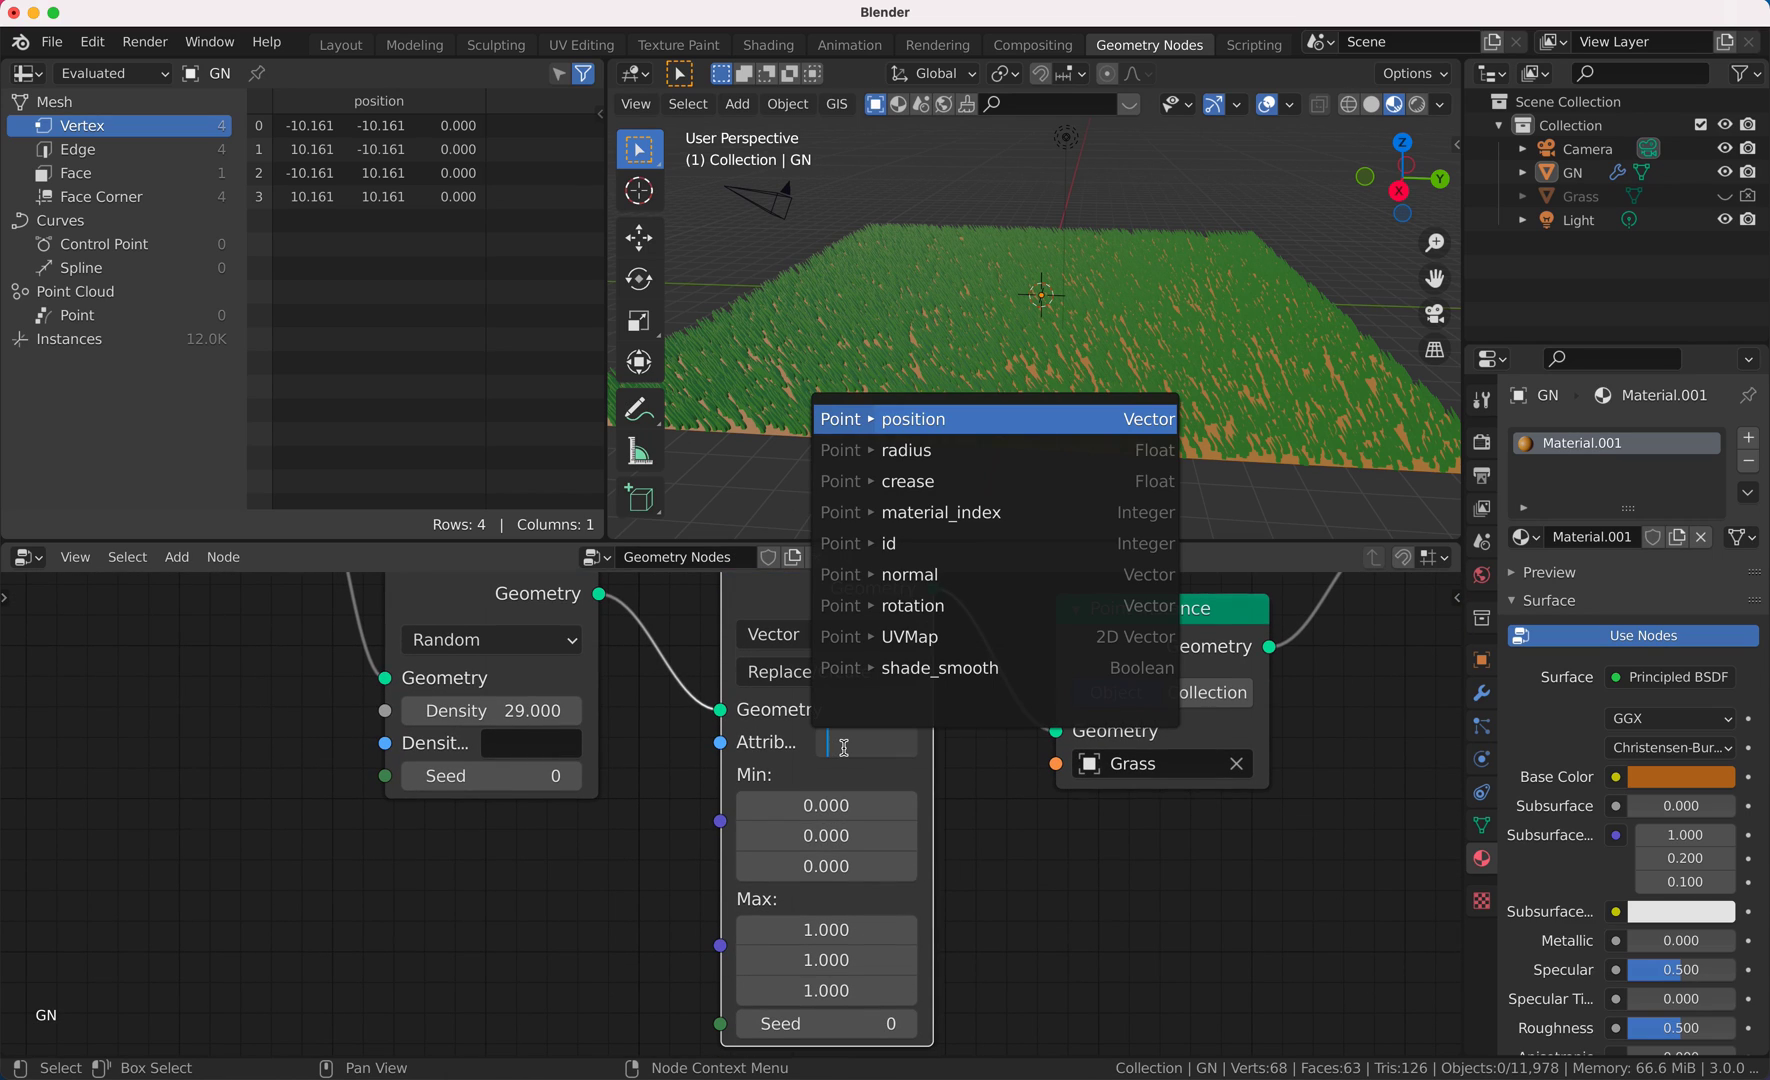
pyautogui.write('rot')
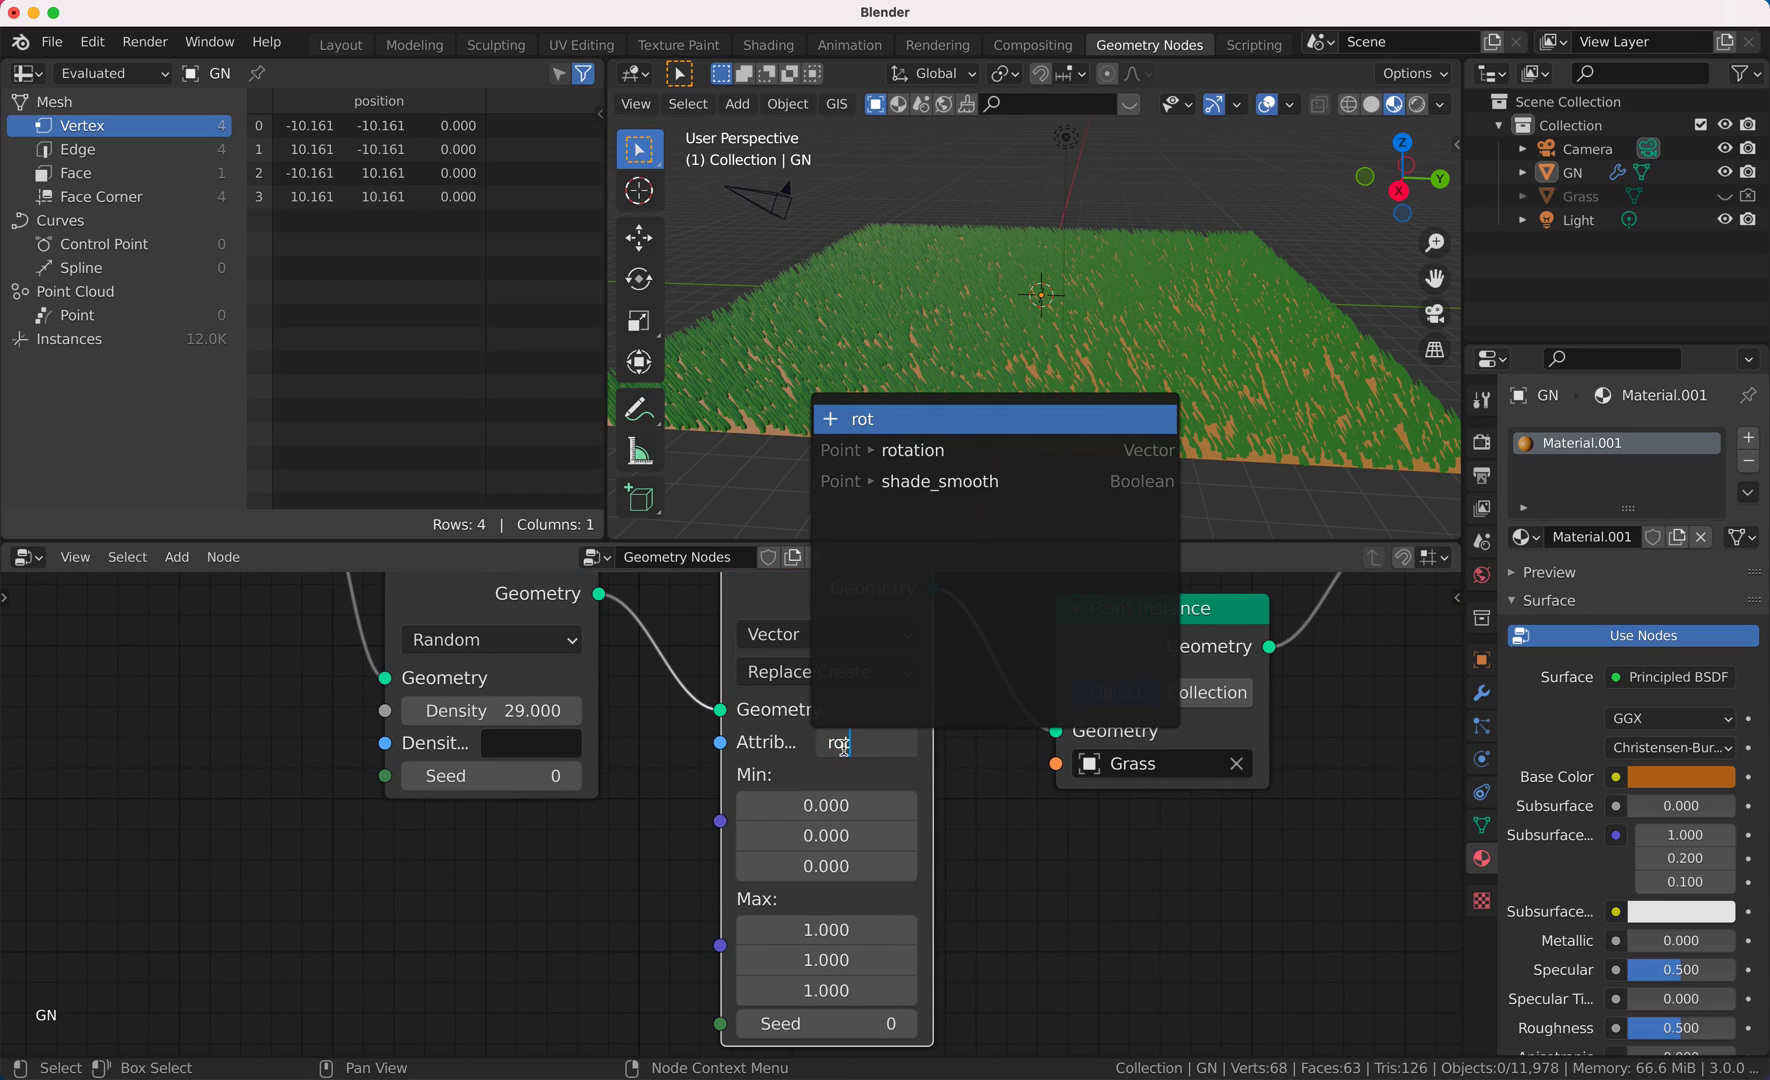
pyautogui.press('Down')
pyautogui.press('Return')
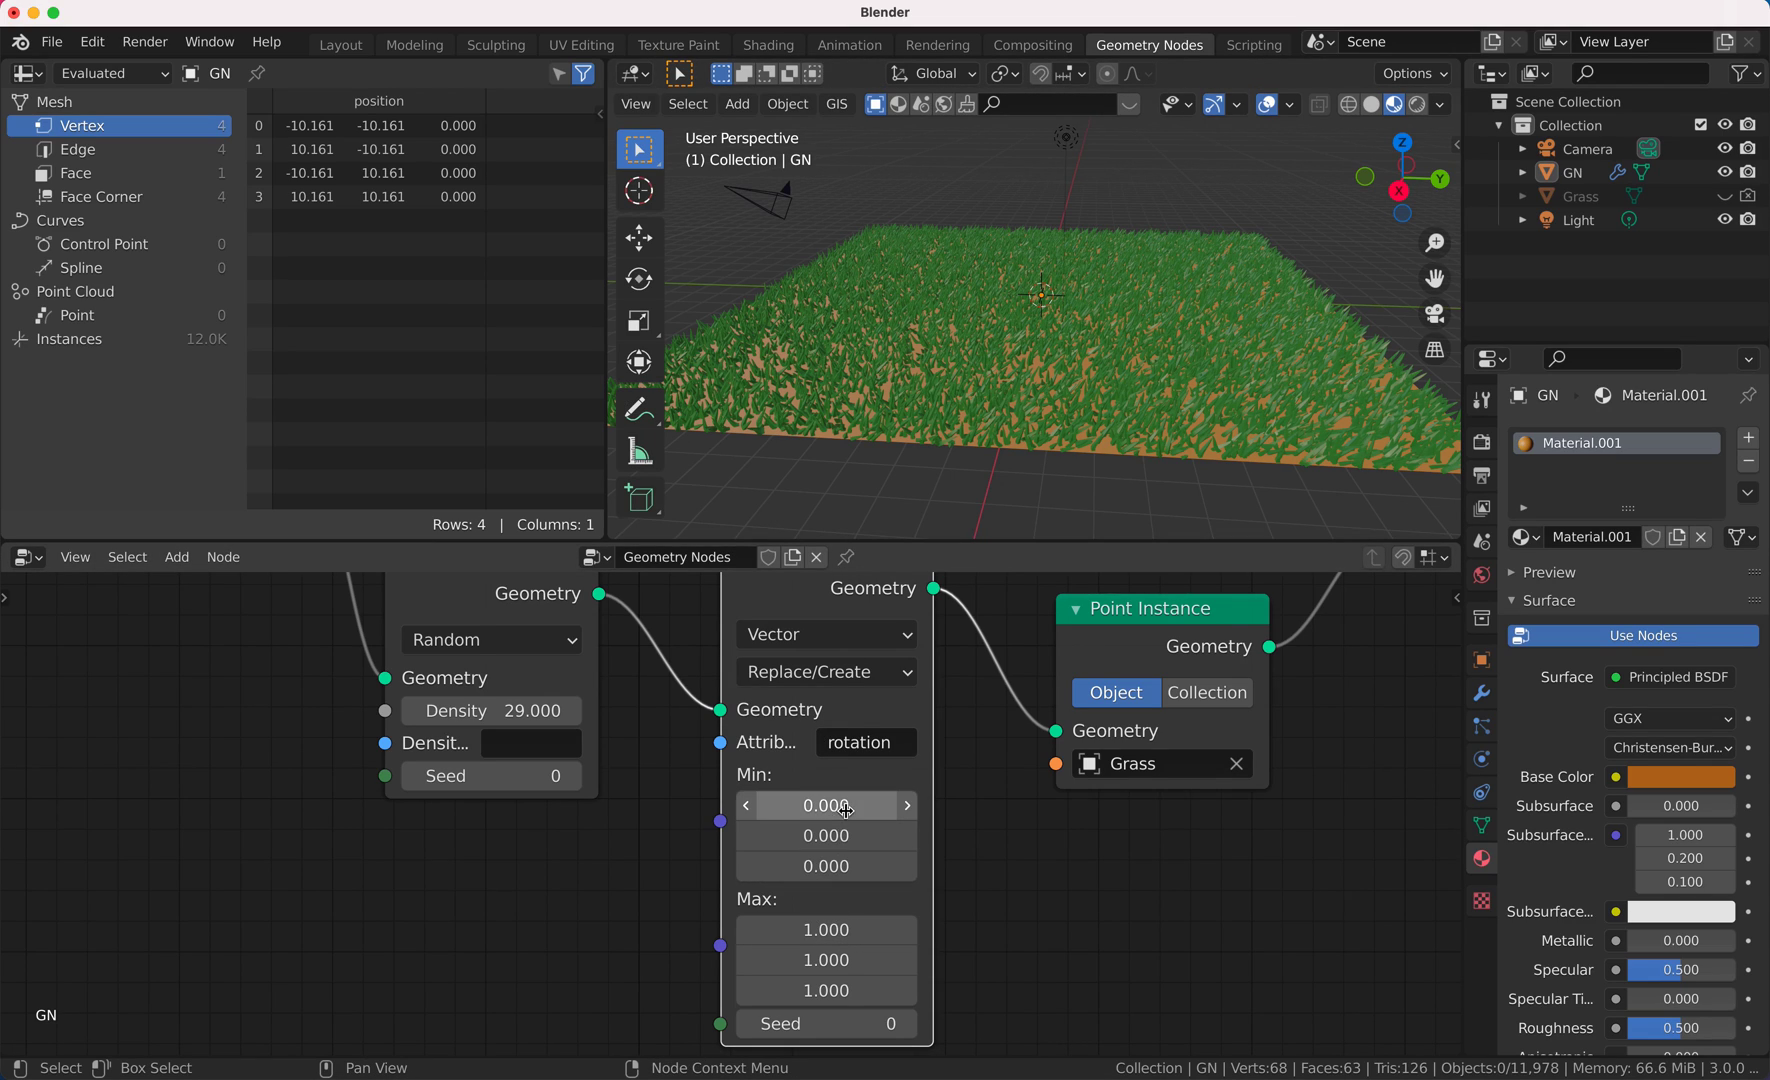
# Step: Set the randomize range to Min 0,0,0 and Max 0,0,2*pi (6.283)
pyautogui.click(815, 928)
pyautogui.write('0')
pyautogui.press('Tab')
pyautogui.write('0')
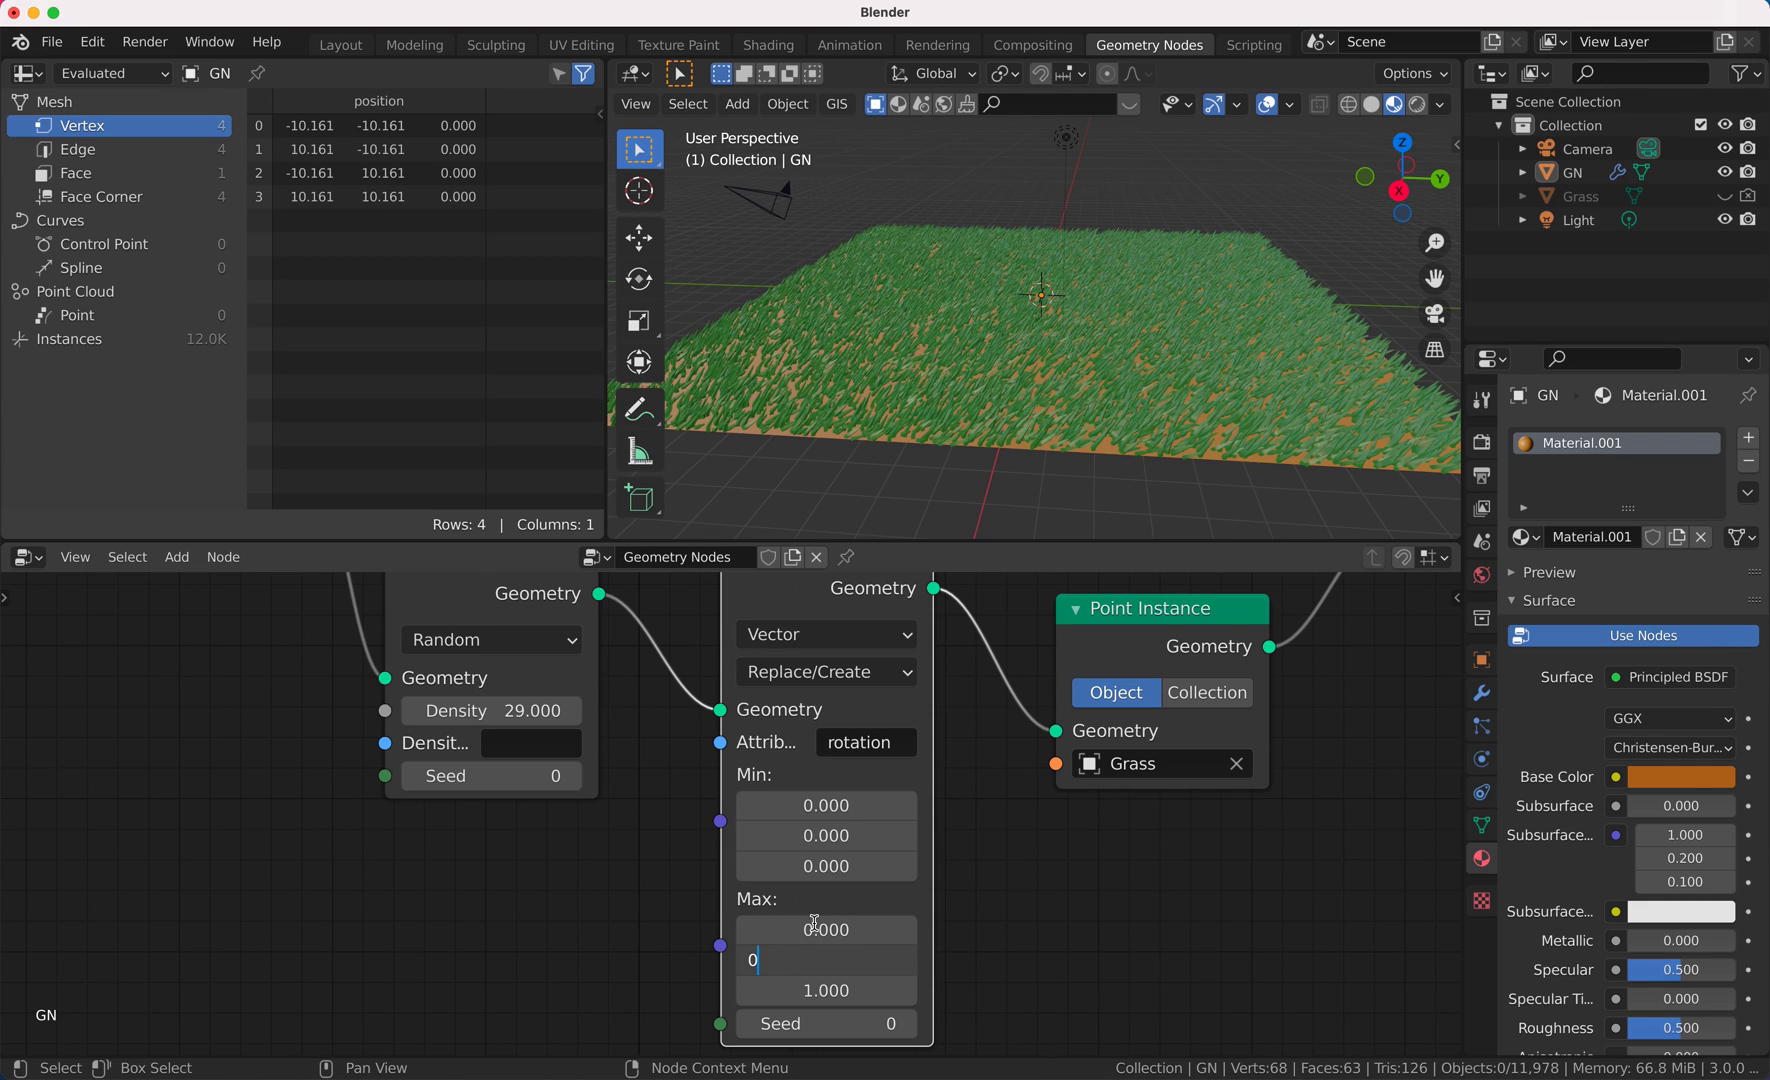
pyautogui.press('Tab')
pyautogui.press('Return')
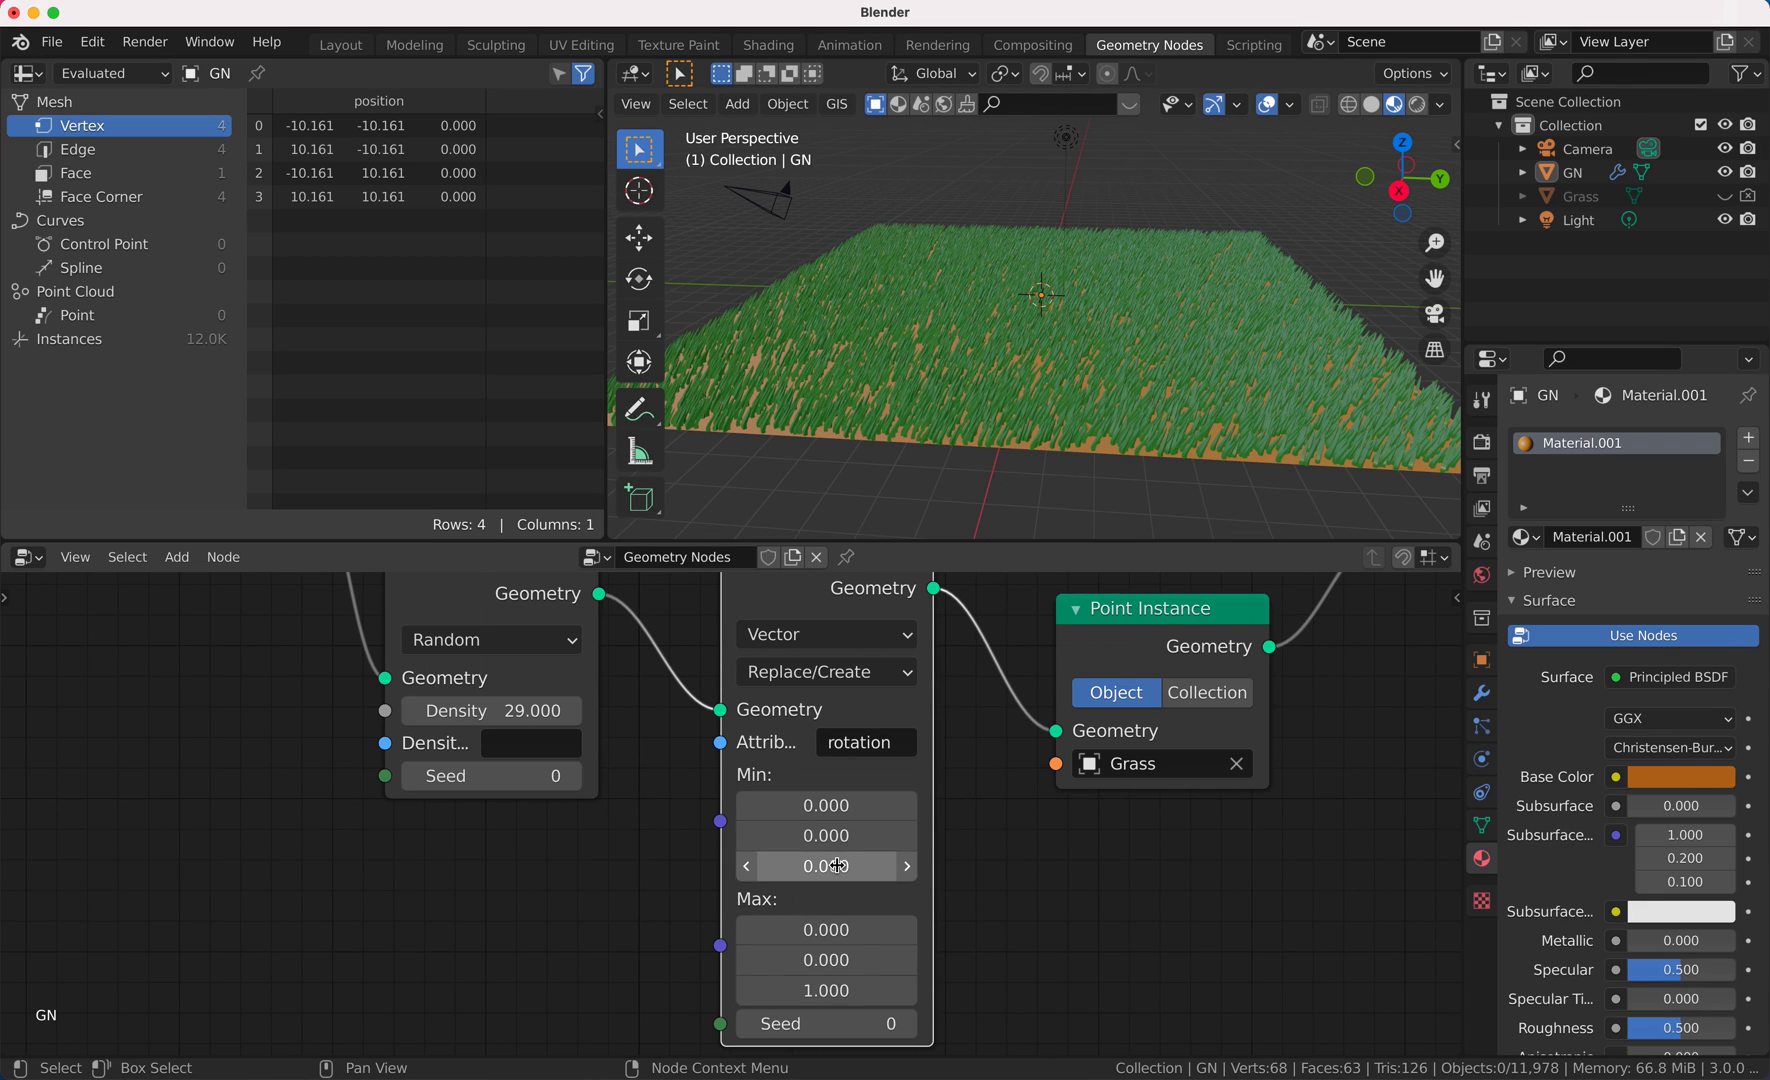
pyautogui.click(838, 865)
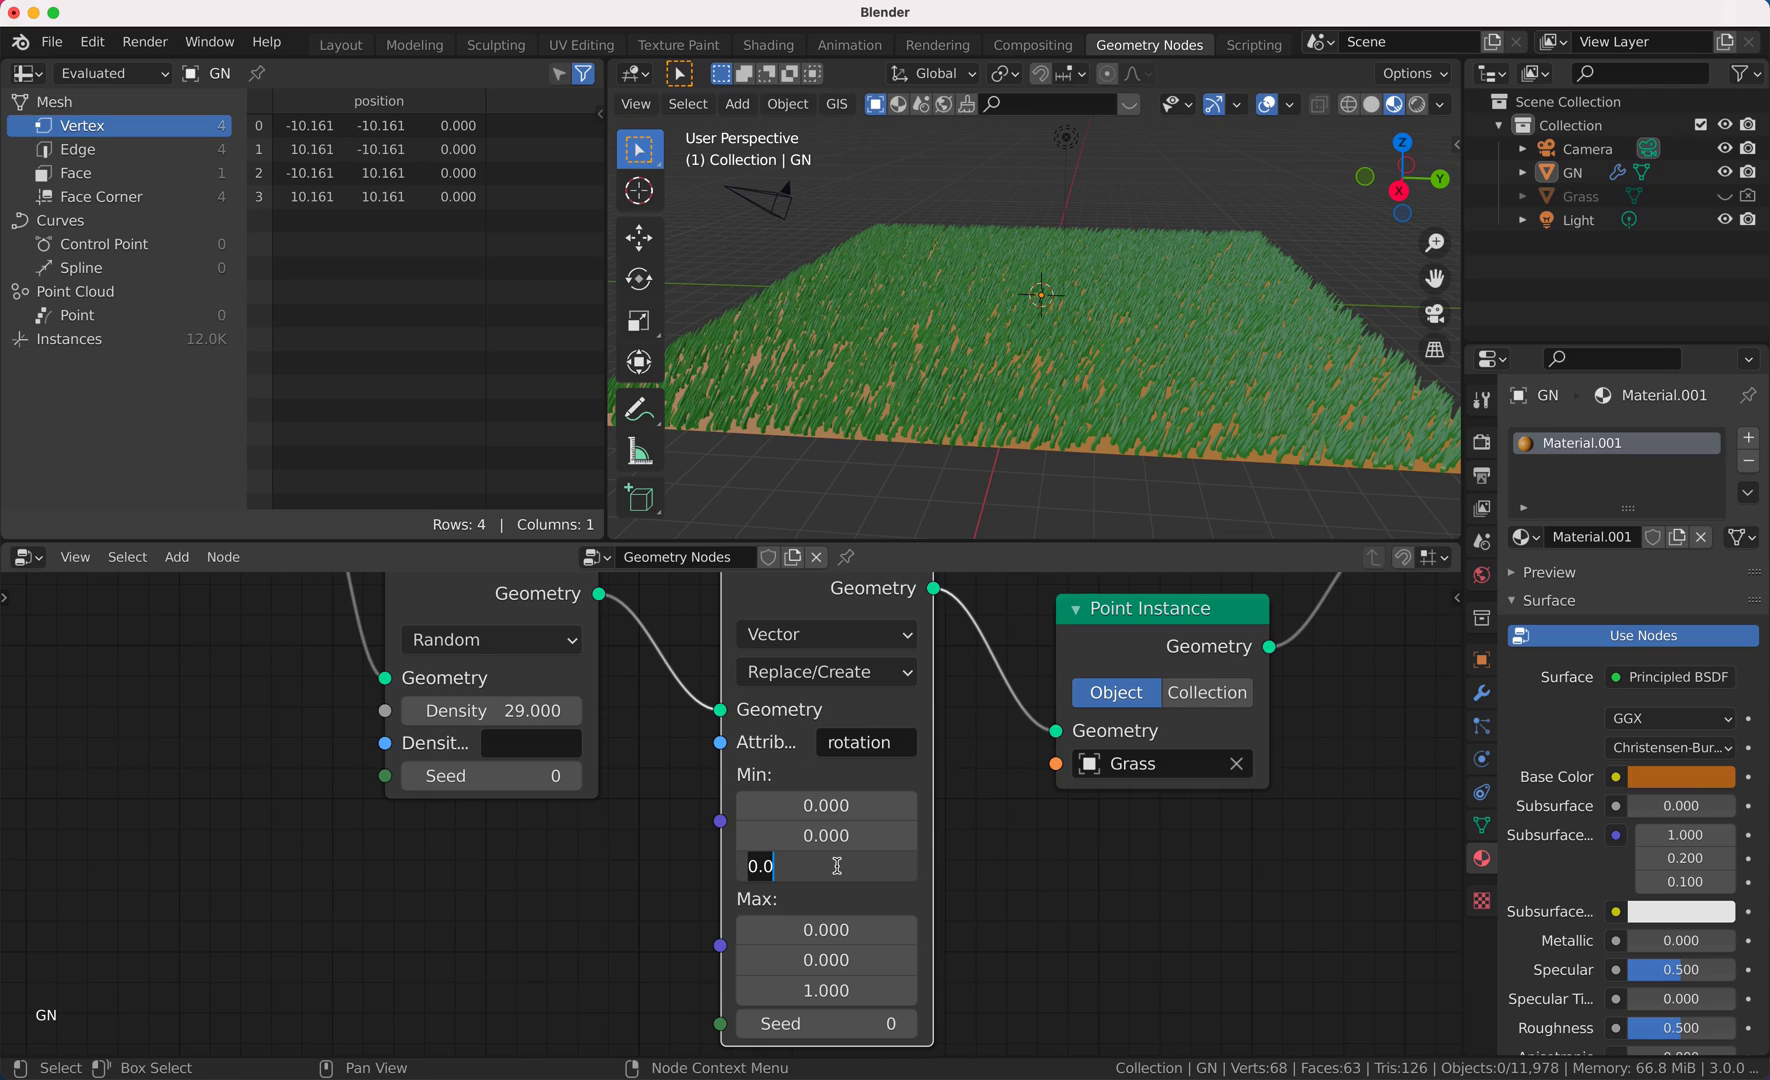
pyautogui.doubleClick(838, 865)
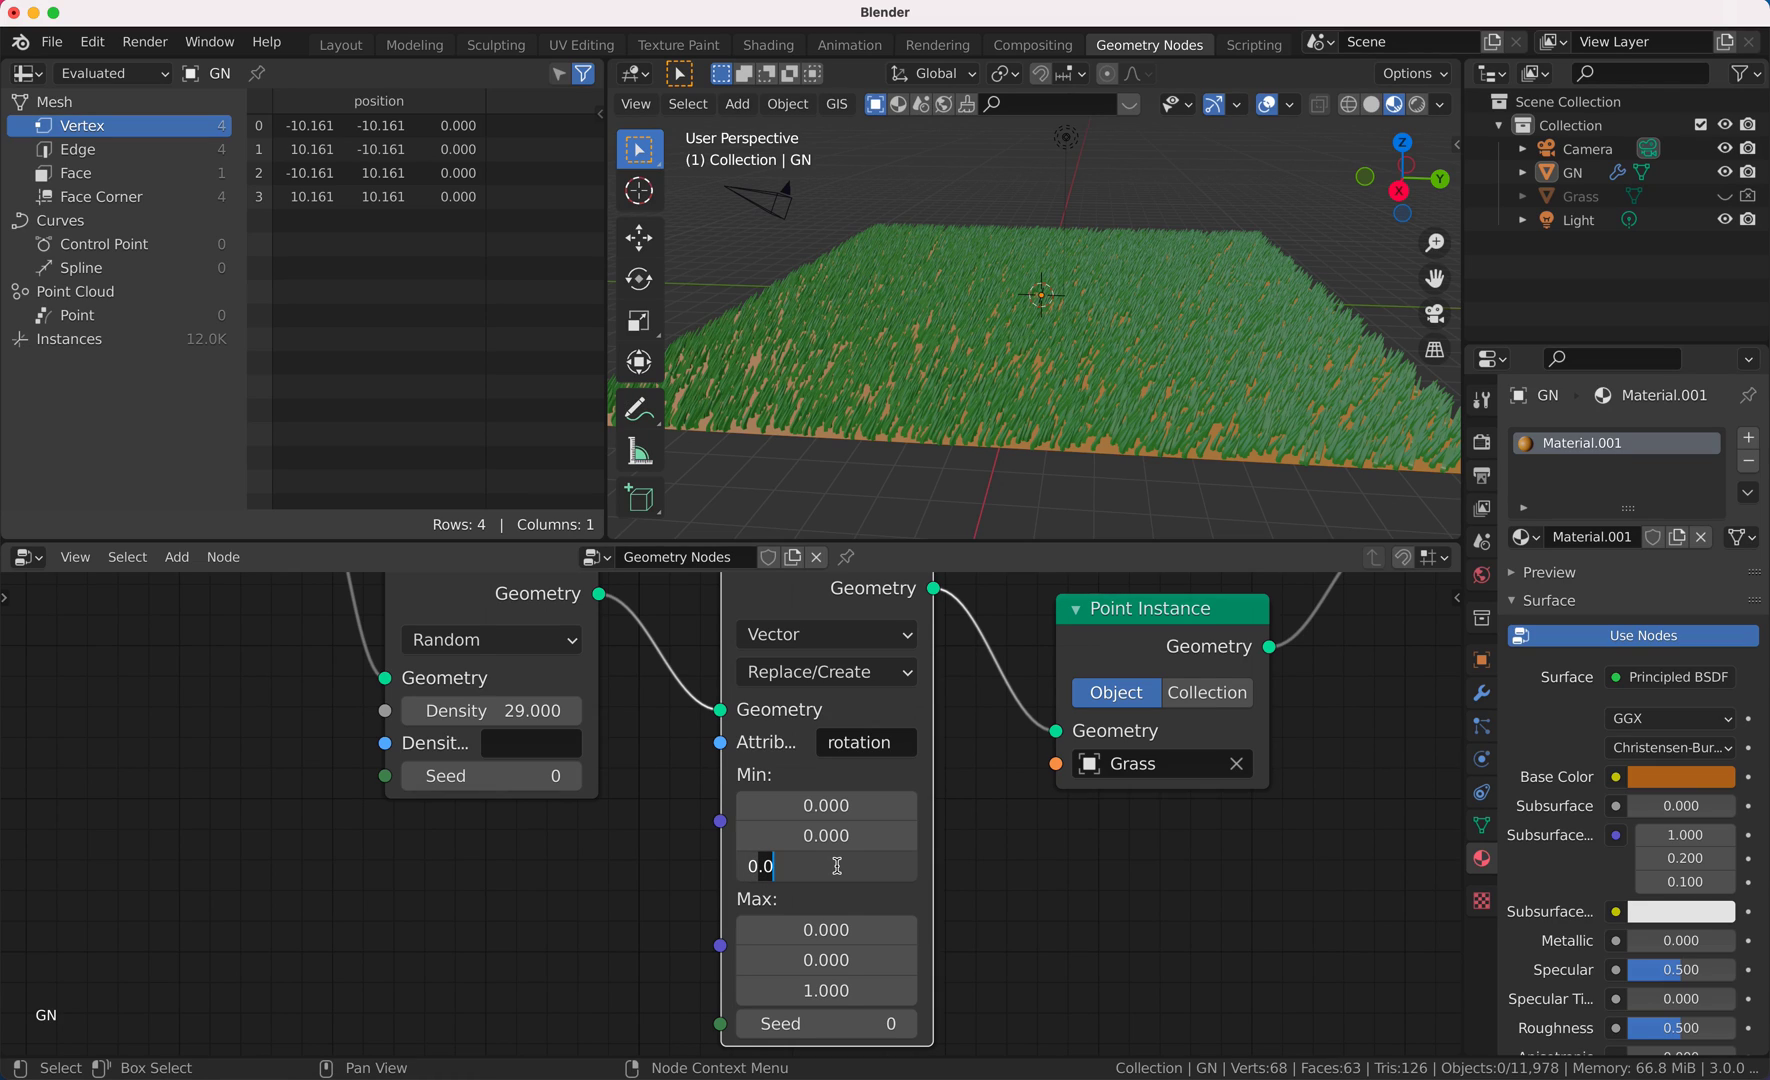
pyautogui.click(849, 987)
pyautogui.write('2*')
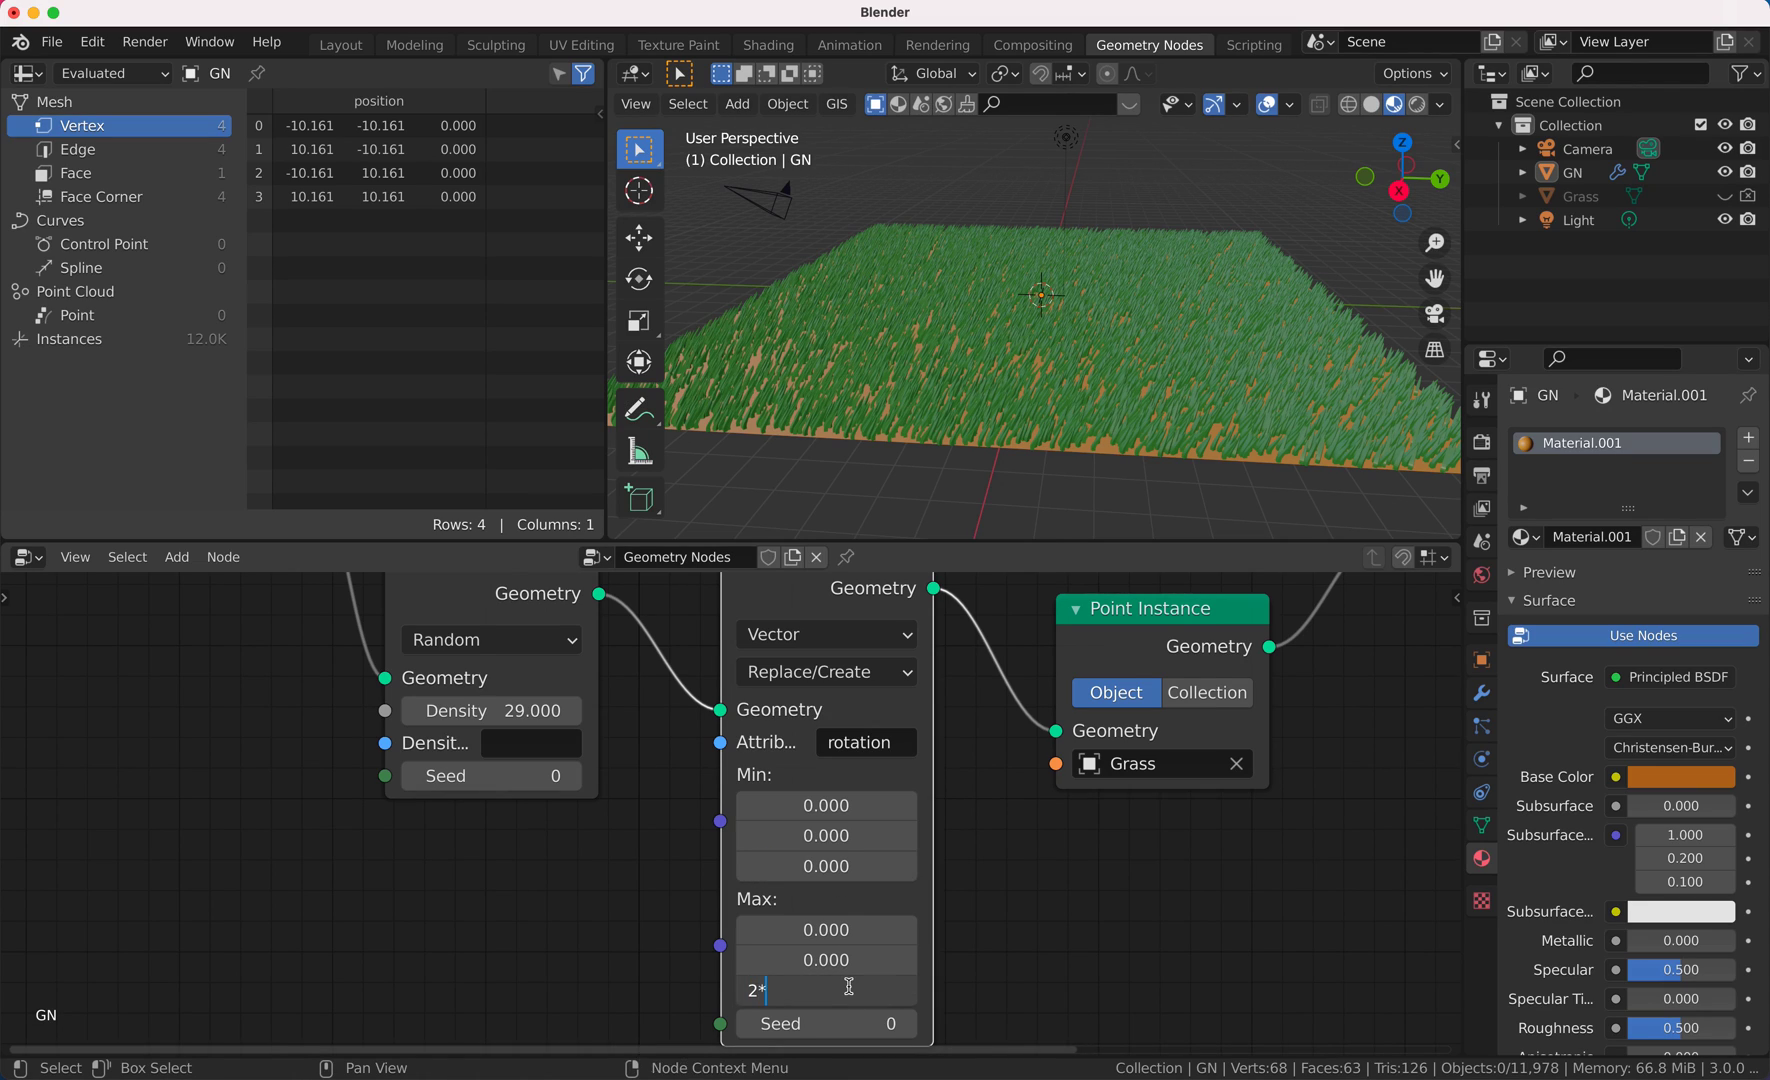
pyautogui.write('pi')
pyautogui.press('Return')
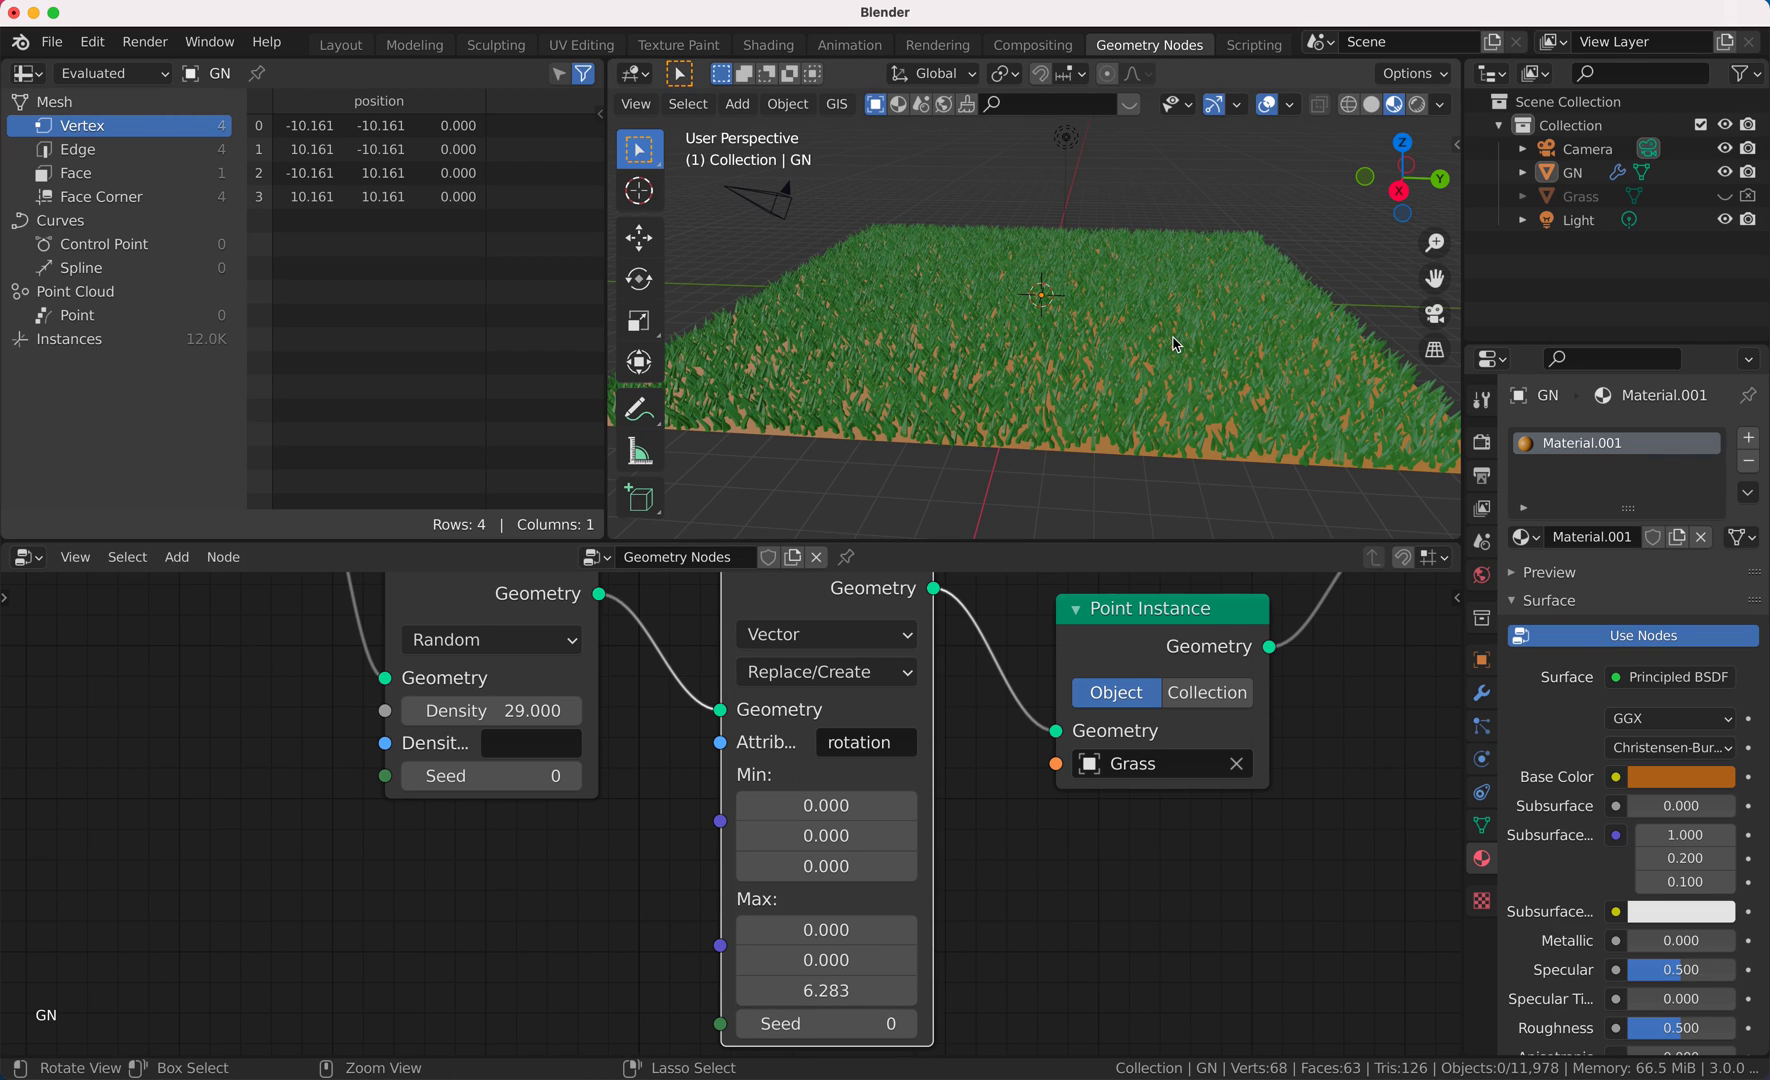
# Step: Box-select Group Input, Point Distribute and Attribute Randomize and drag them further left
pyautogui.scroll(5, 1175, 345)
pyautogui.scroll(-6, 1175, 345)
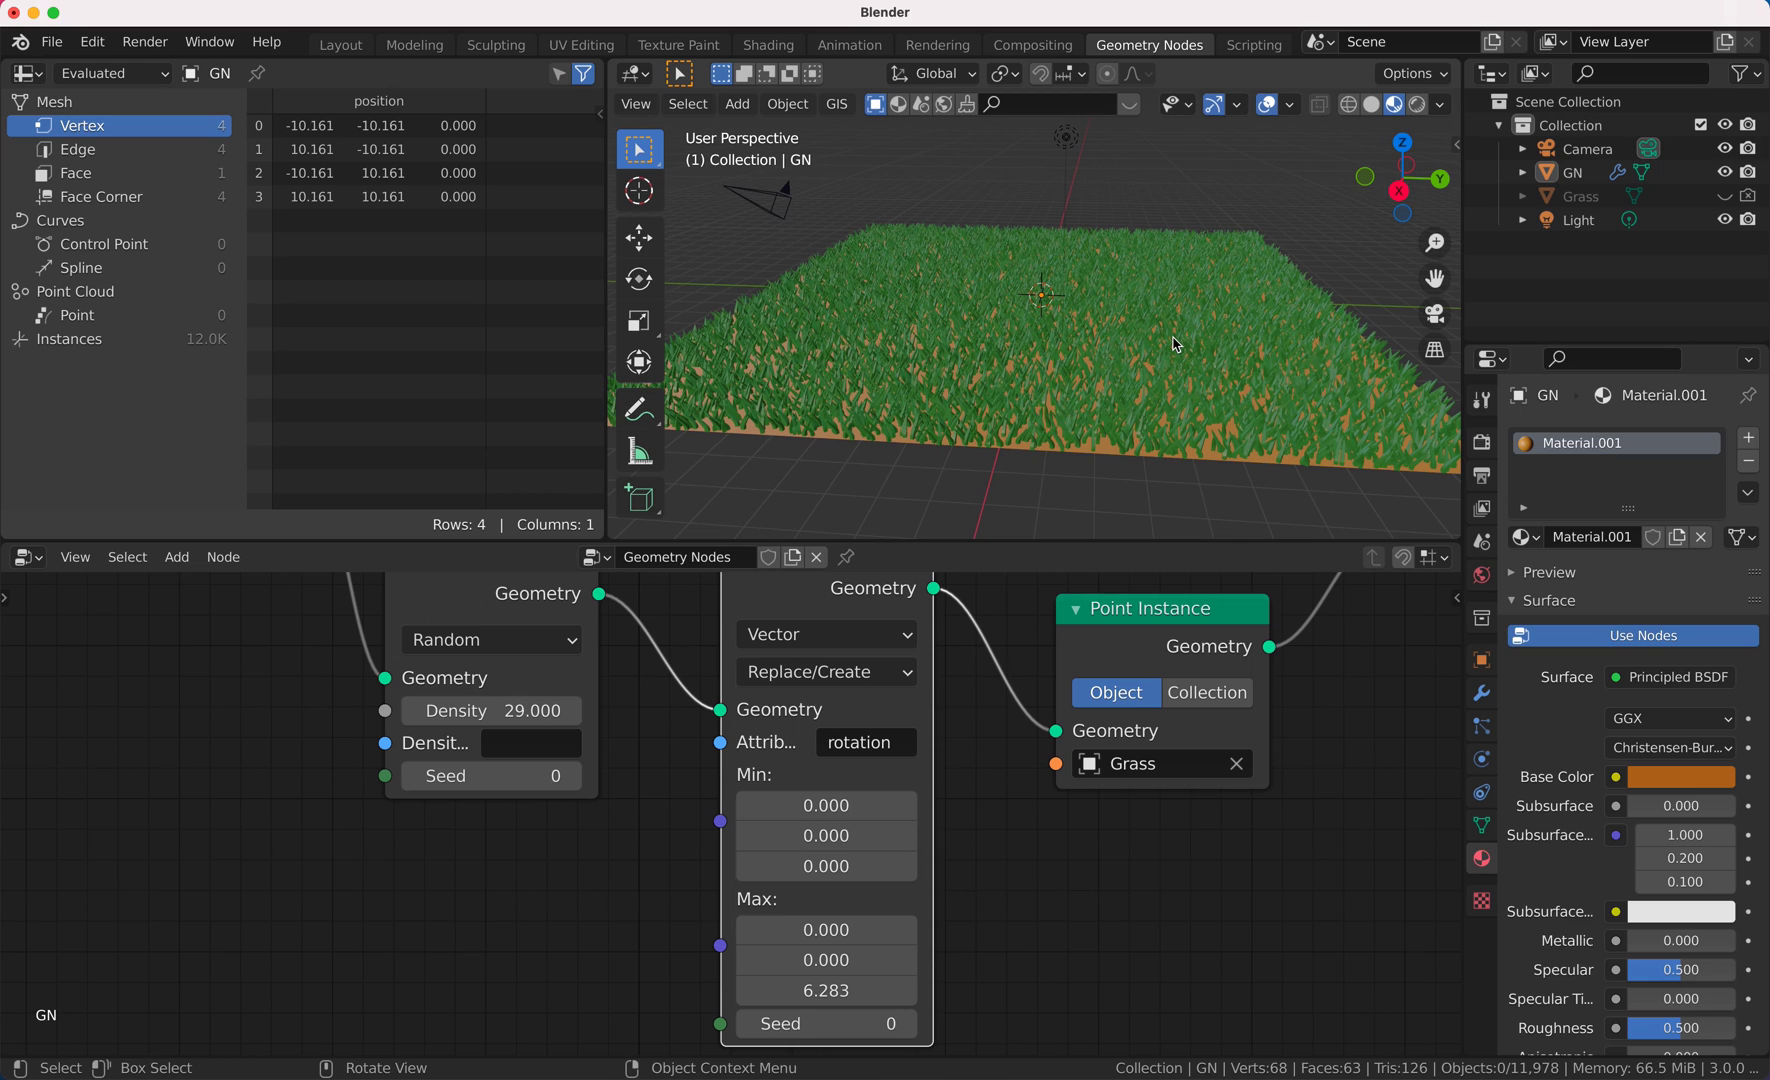
pyautogui.scroll(5, 1175, 345)
pyautogui.scroll(5, 895, 657)
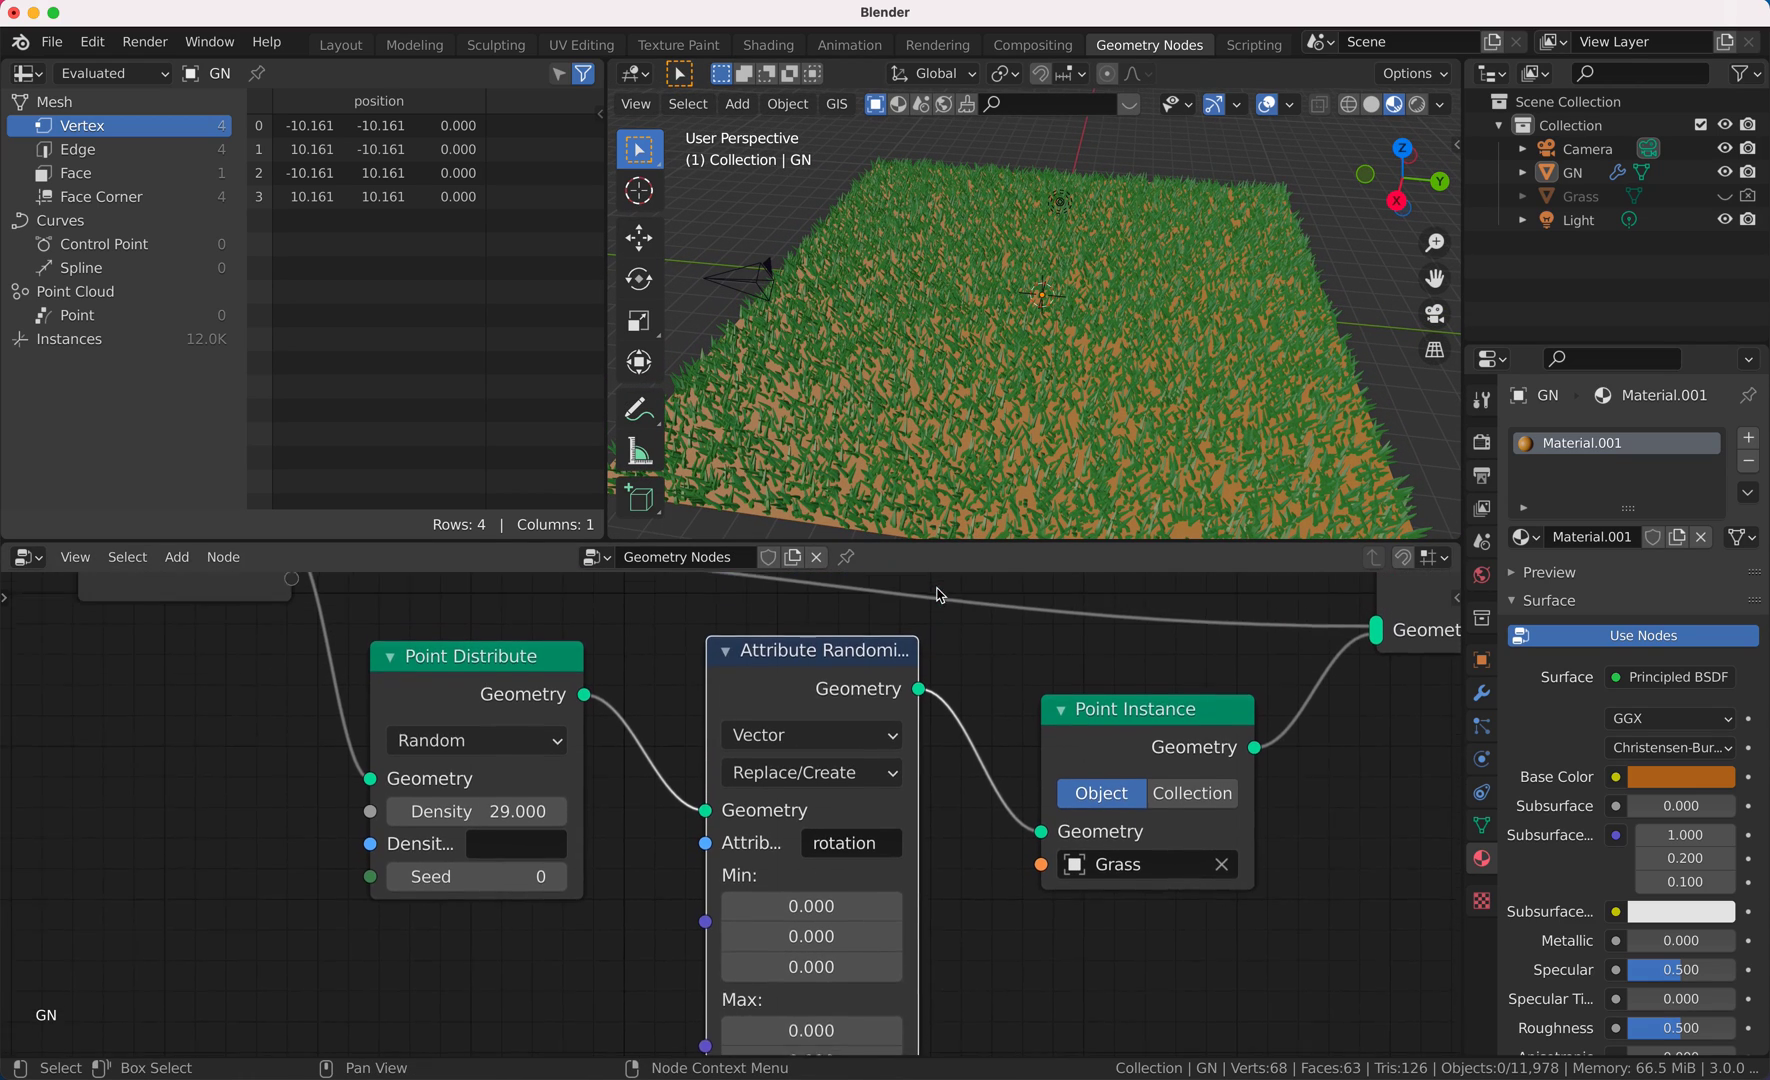
pyautogui.hscroll(2, 829, 688)
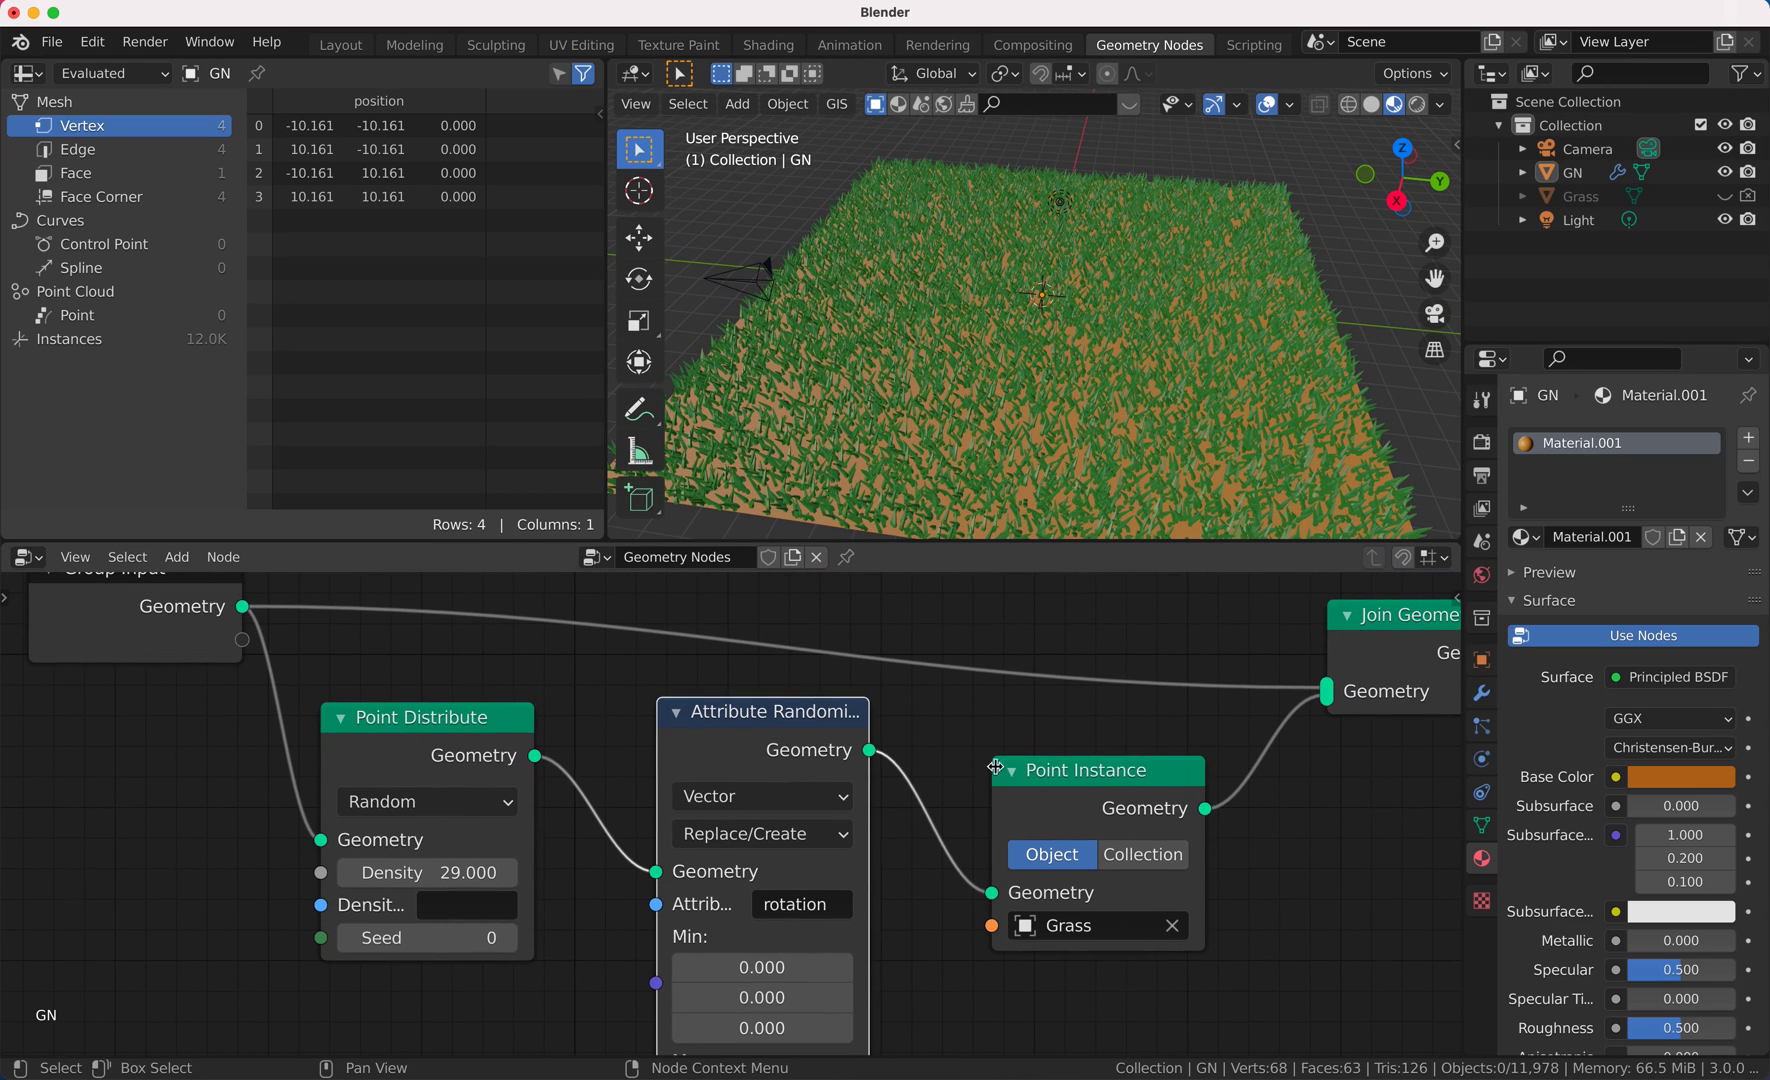
pyautogui.keyDown('ctrl'); pyautogui.scroll(2, 767, 742); pyautogui.keyUp('ctrl')
pyautogui.keyDown('ctrl'); pyautogui.scroll(-5, 767, 742); pyautogui.keyUp('ctrl')
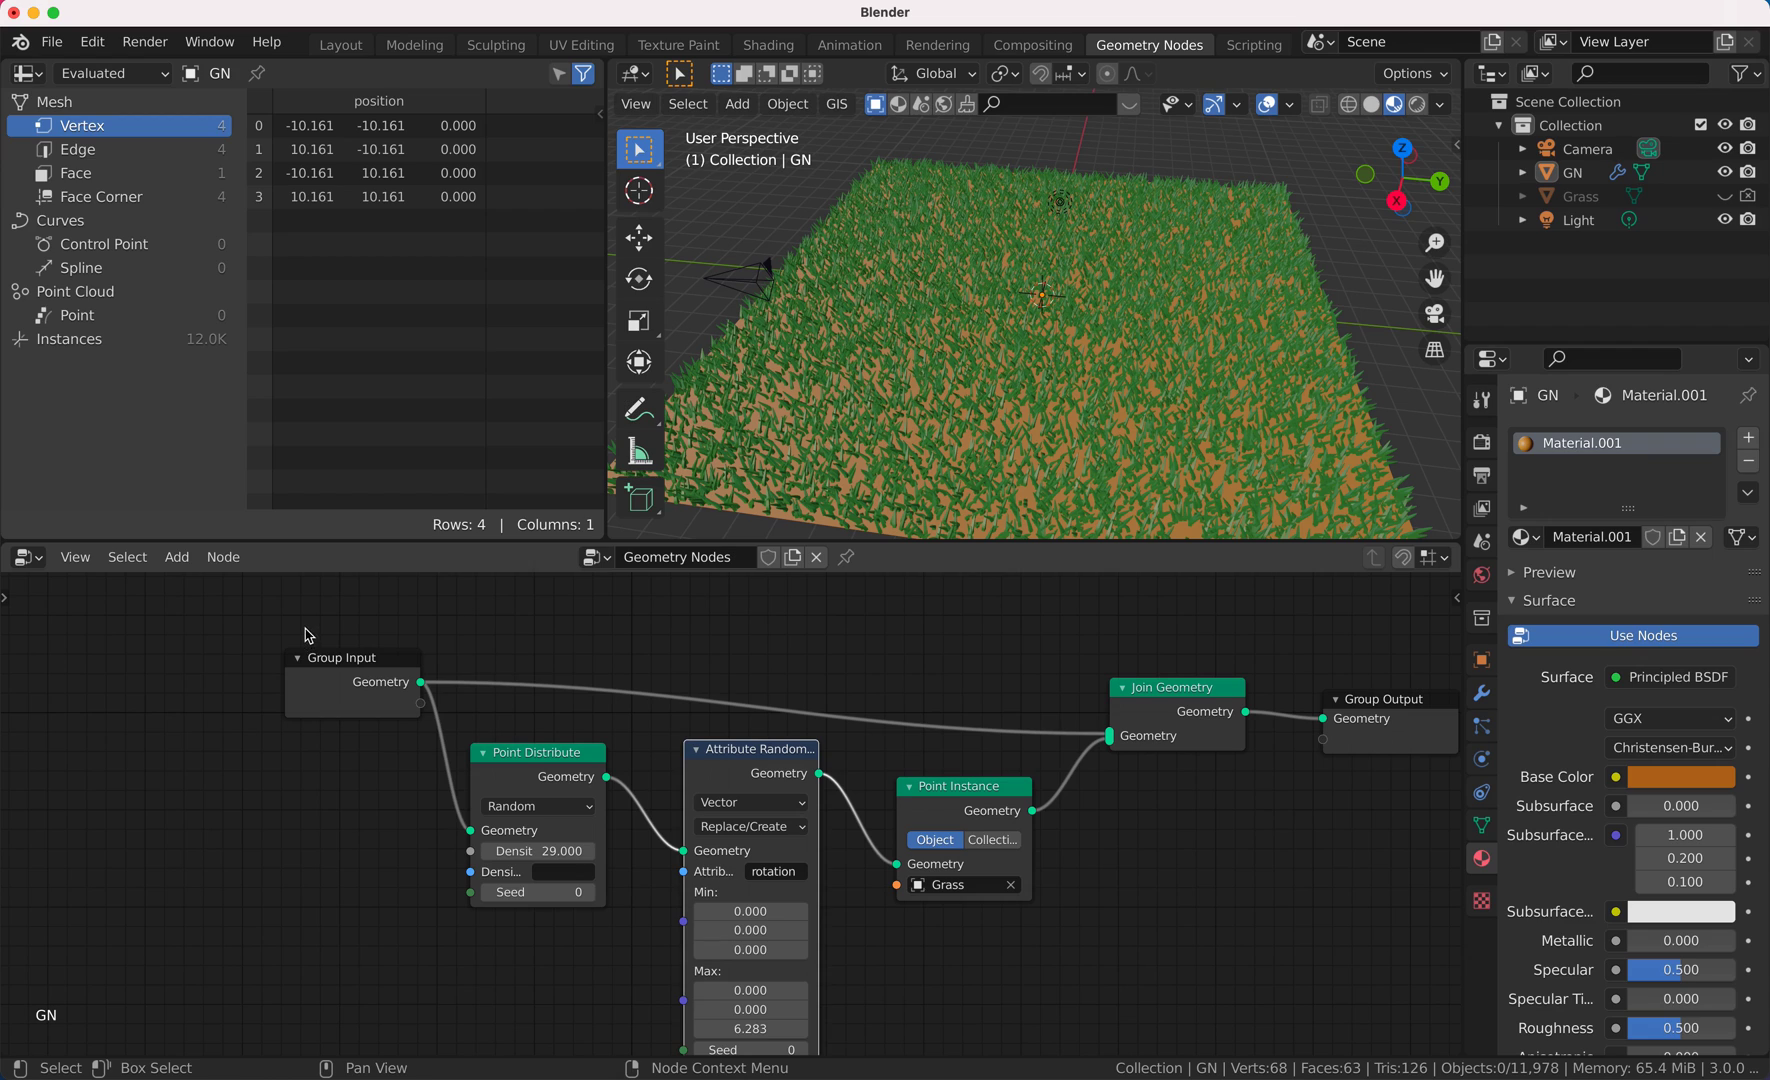
pyautogui.keyDown('ctrl'); pyautogui.moveTo(612, 824); pyautogui.dragTo(689, 900, button='right'); pyautogui.keyUp('ctrl')
pyautogui.keyDown('ctrl'); pyautogui.moveTo(406, 801); pyautogui.dragTo(211, 588, button='right'); pyautogui.keyUp('ctrl')
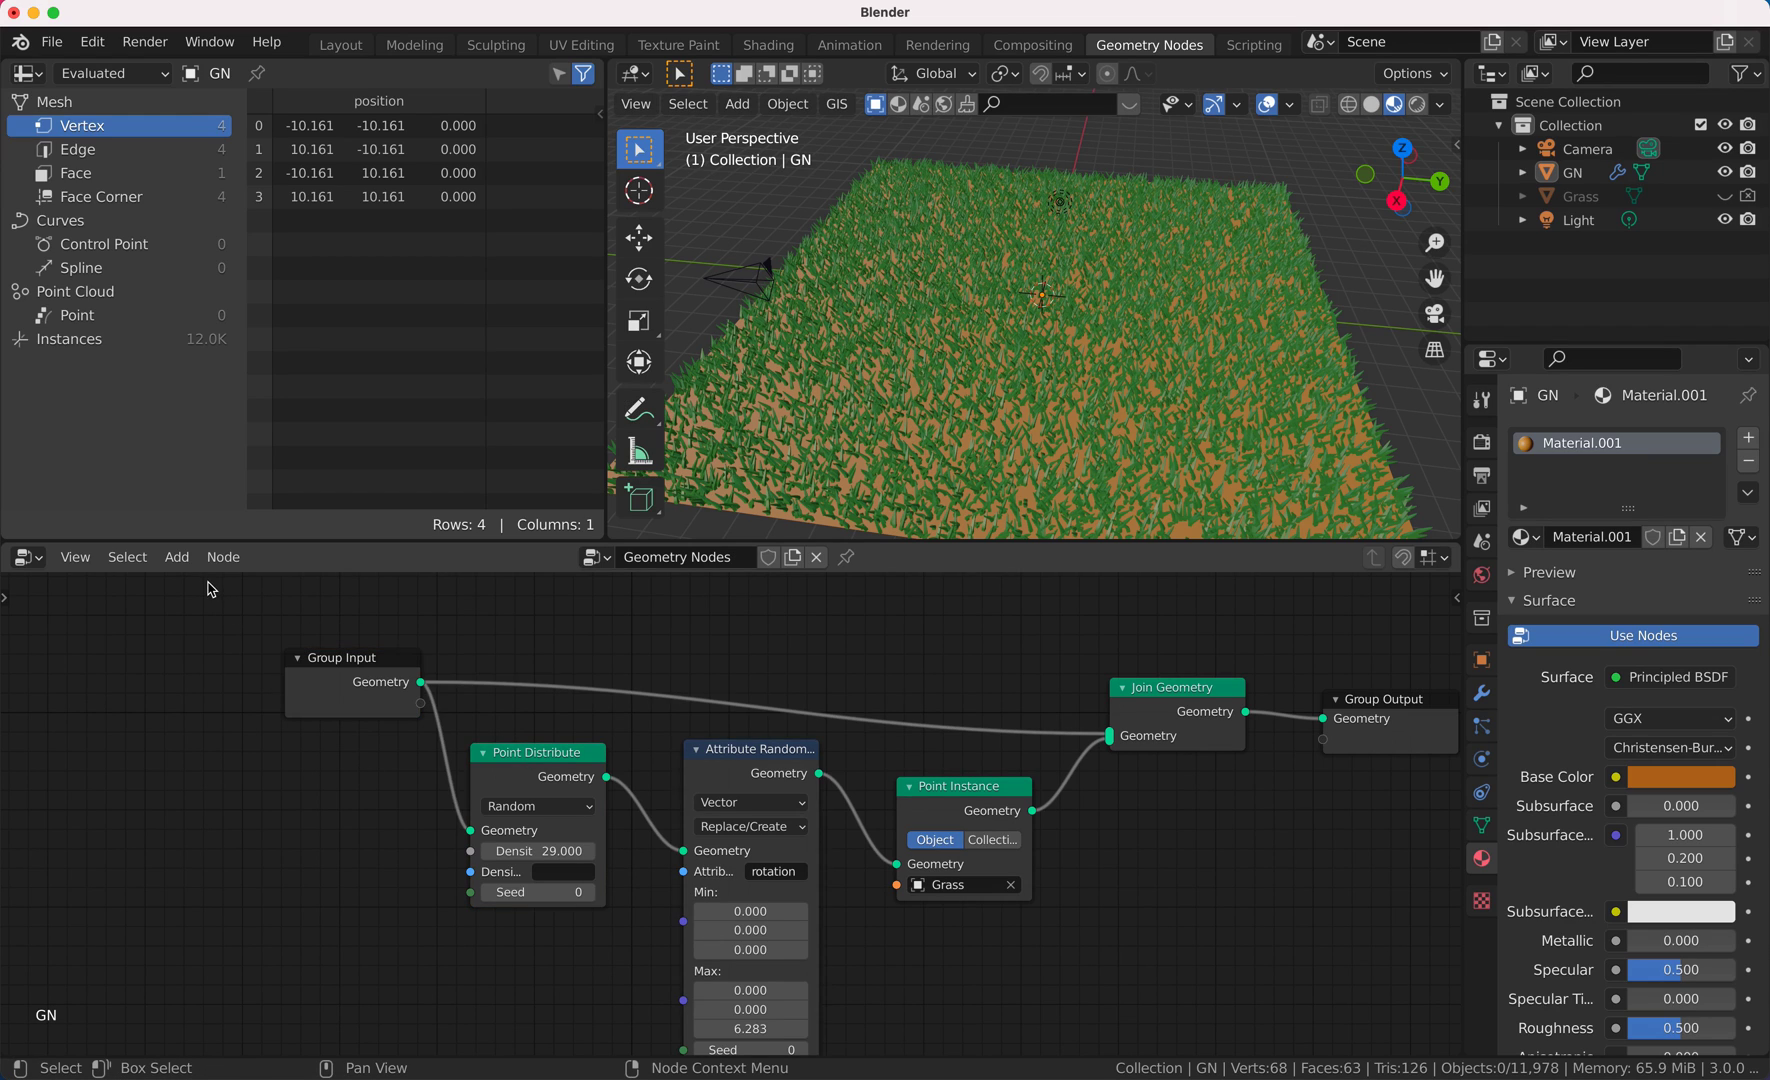
pyautogui.moveTo(211, 614); pyautogui.dragTo(519, 897)
# Step: Drop a Sine Attribute Math node on the Randomize–Instance link and nudge Attribute Randomize left
pyautogui.hotkey('shift', 'a')
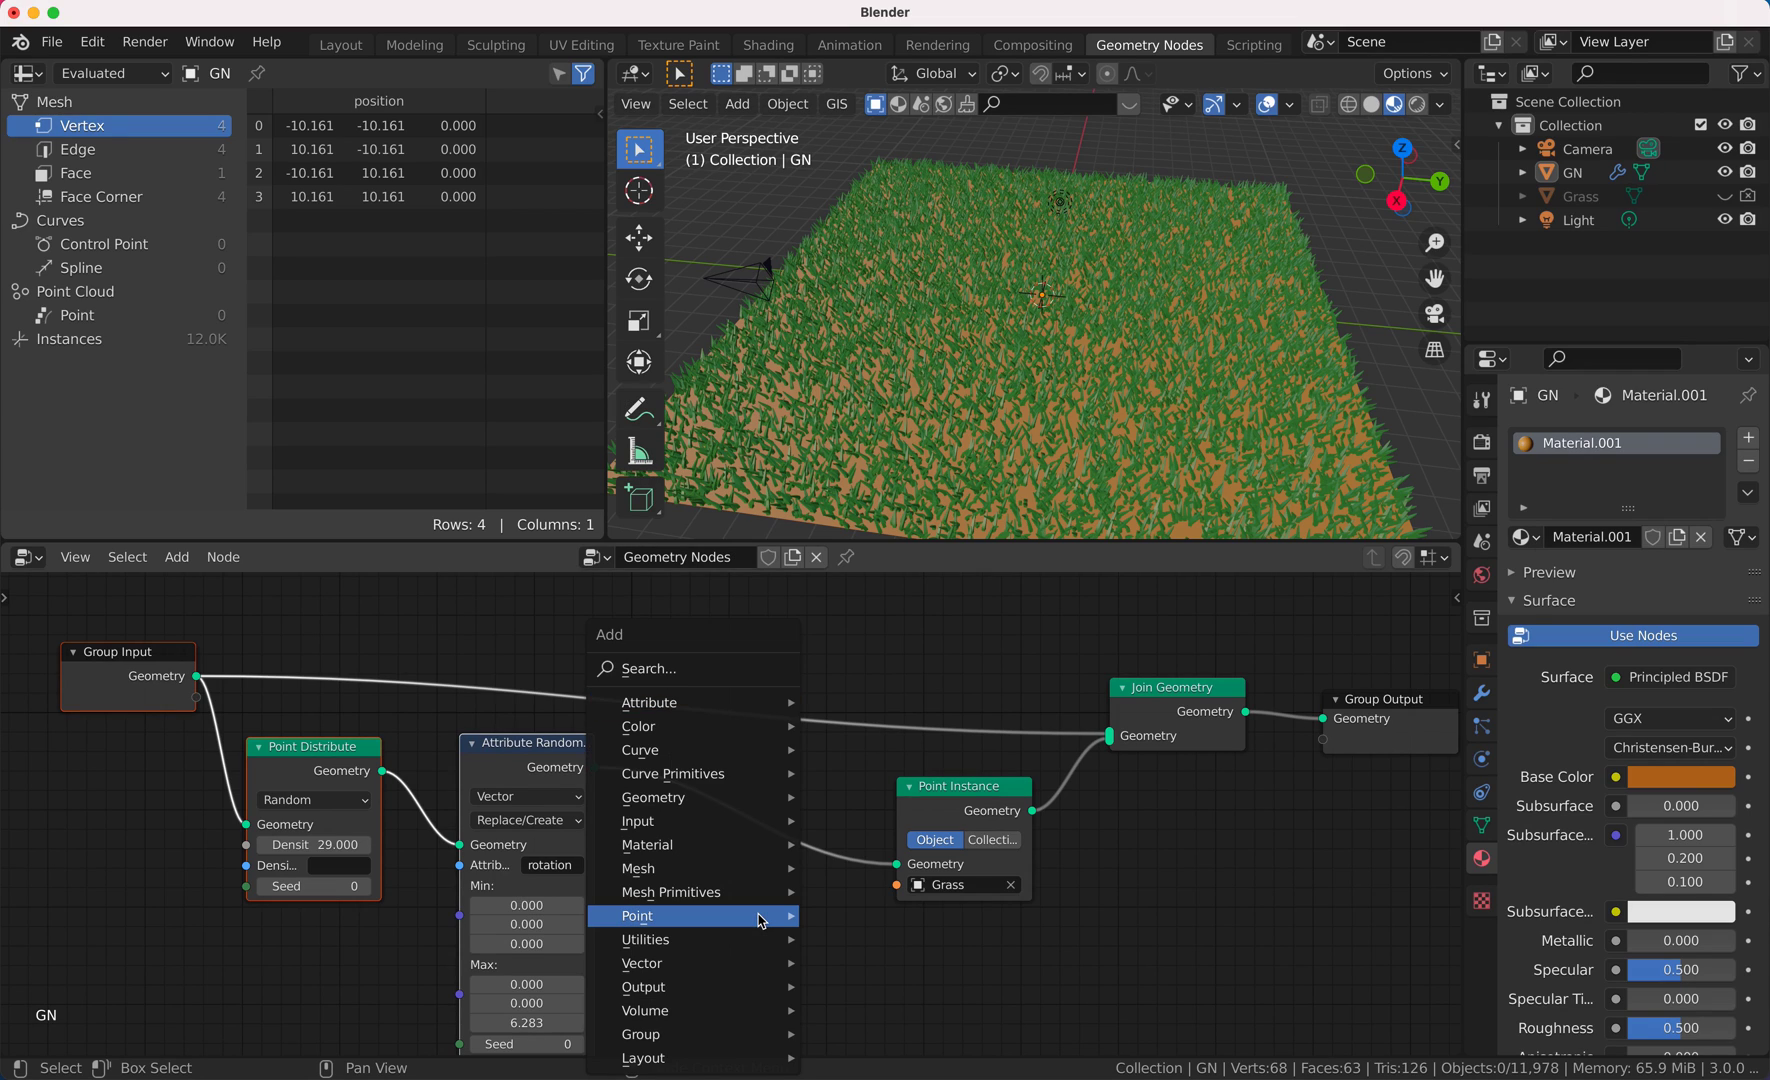
pyautogui.moveTo(762, 920)
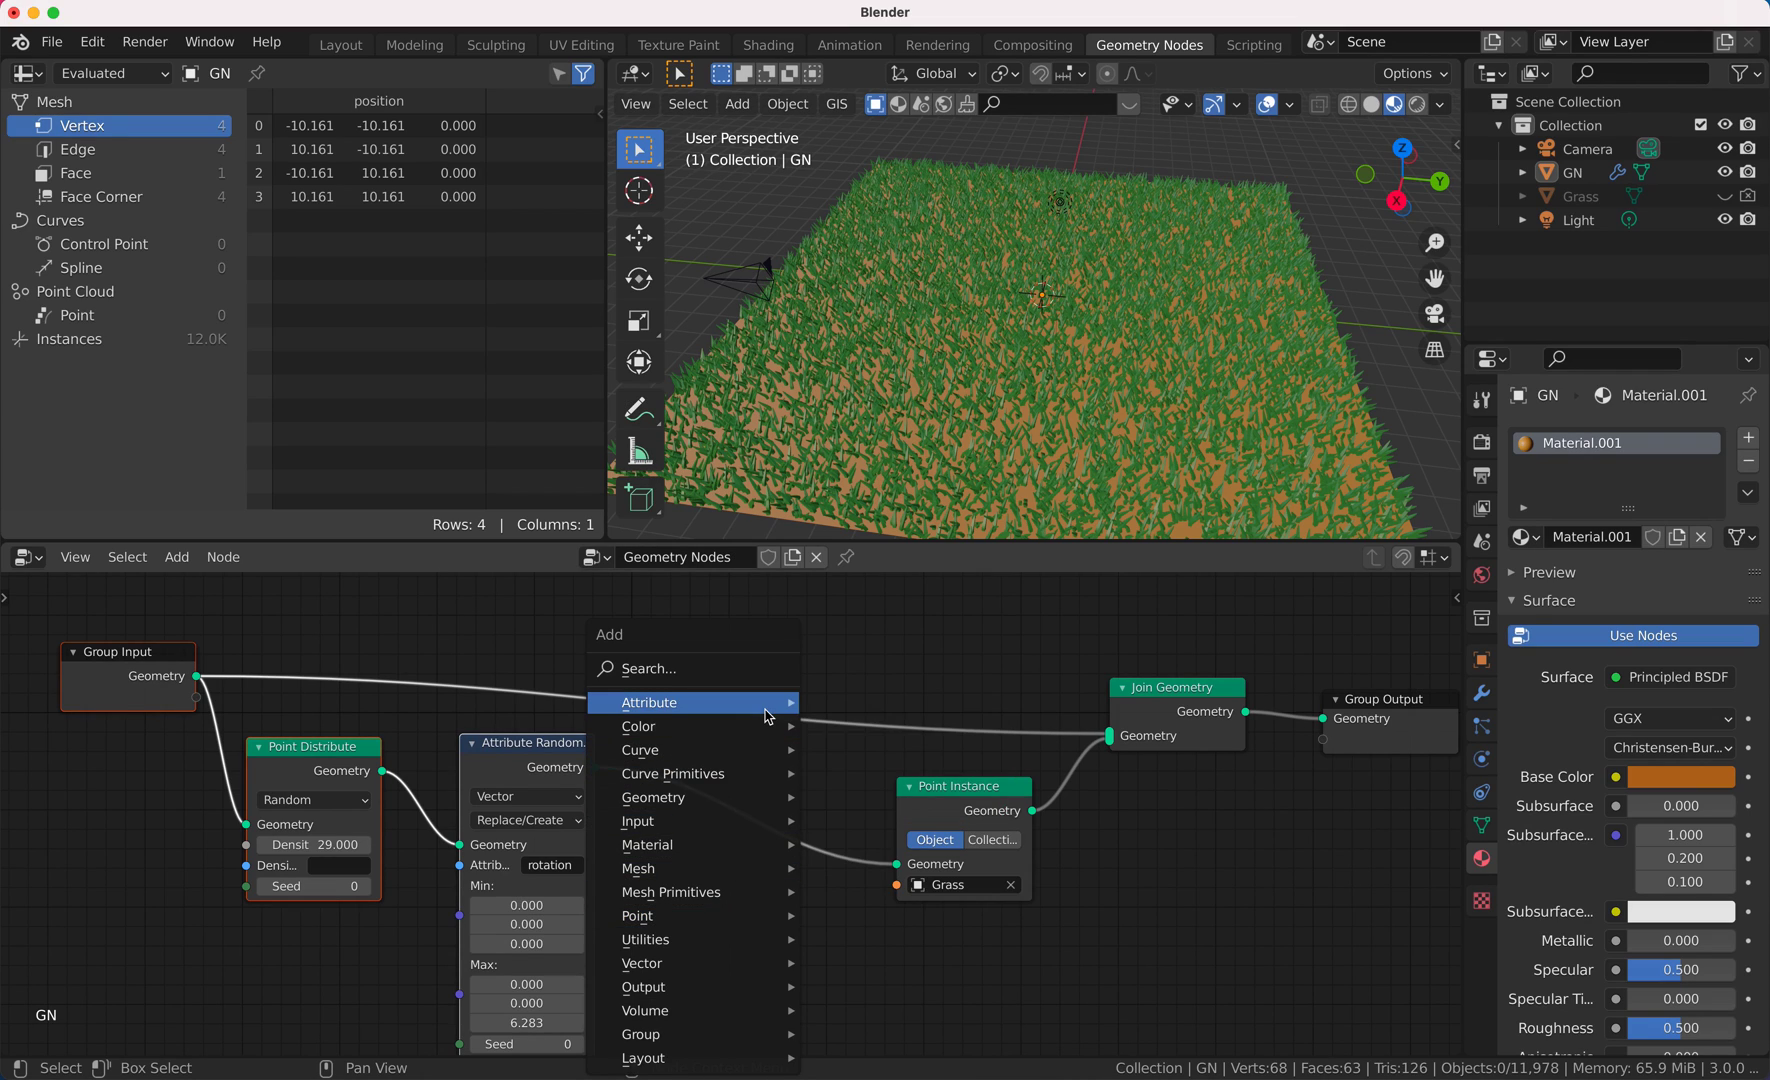
pyautogui.moveTo(767, 716)
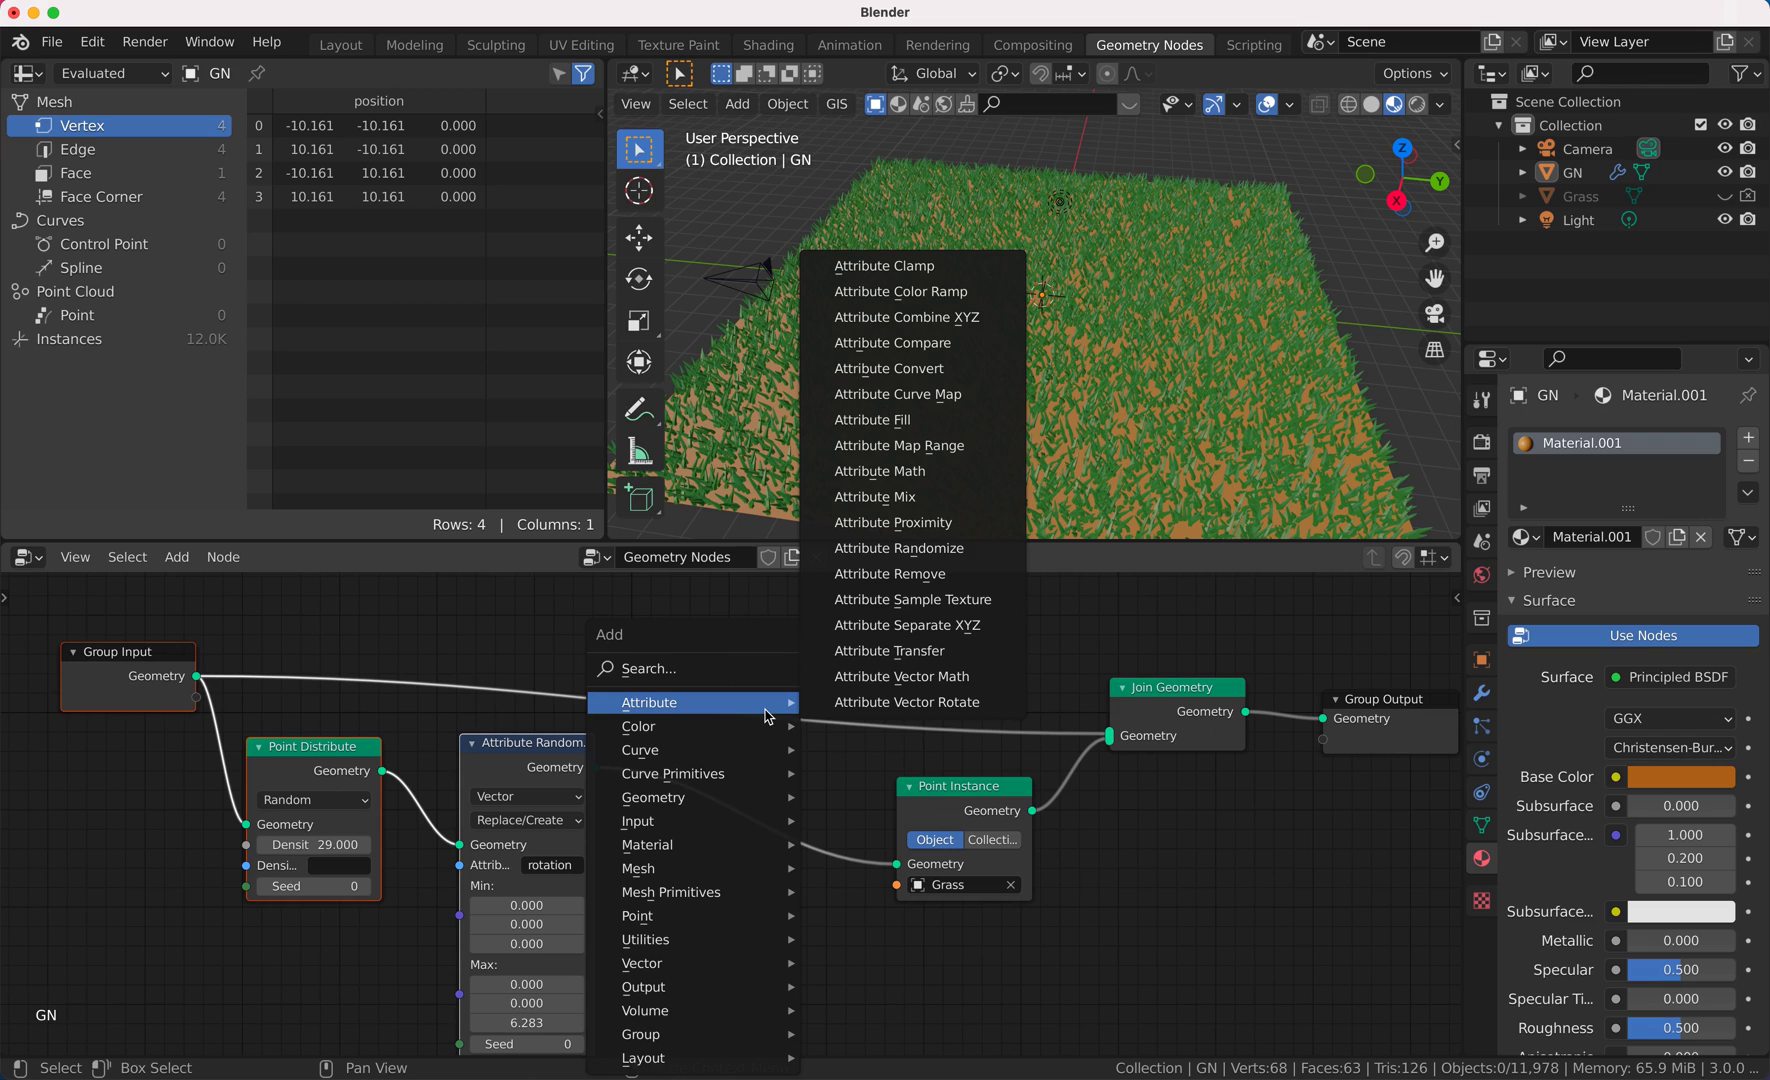
pyautogui.click(920, 472)
pyautogui.click(652, 795)
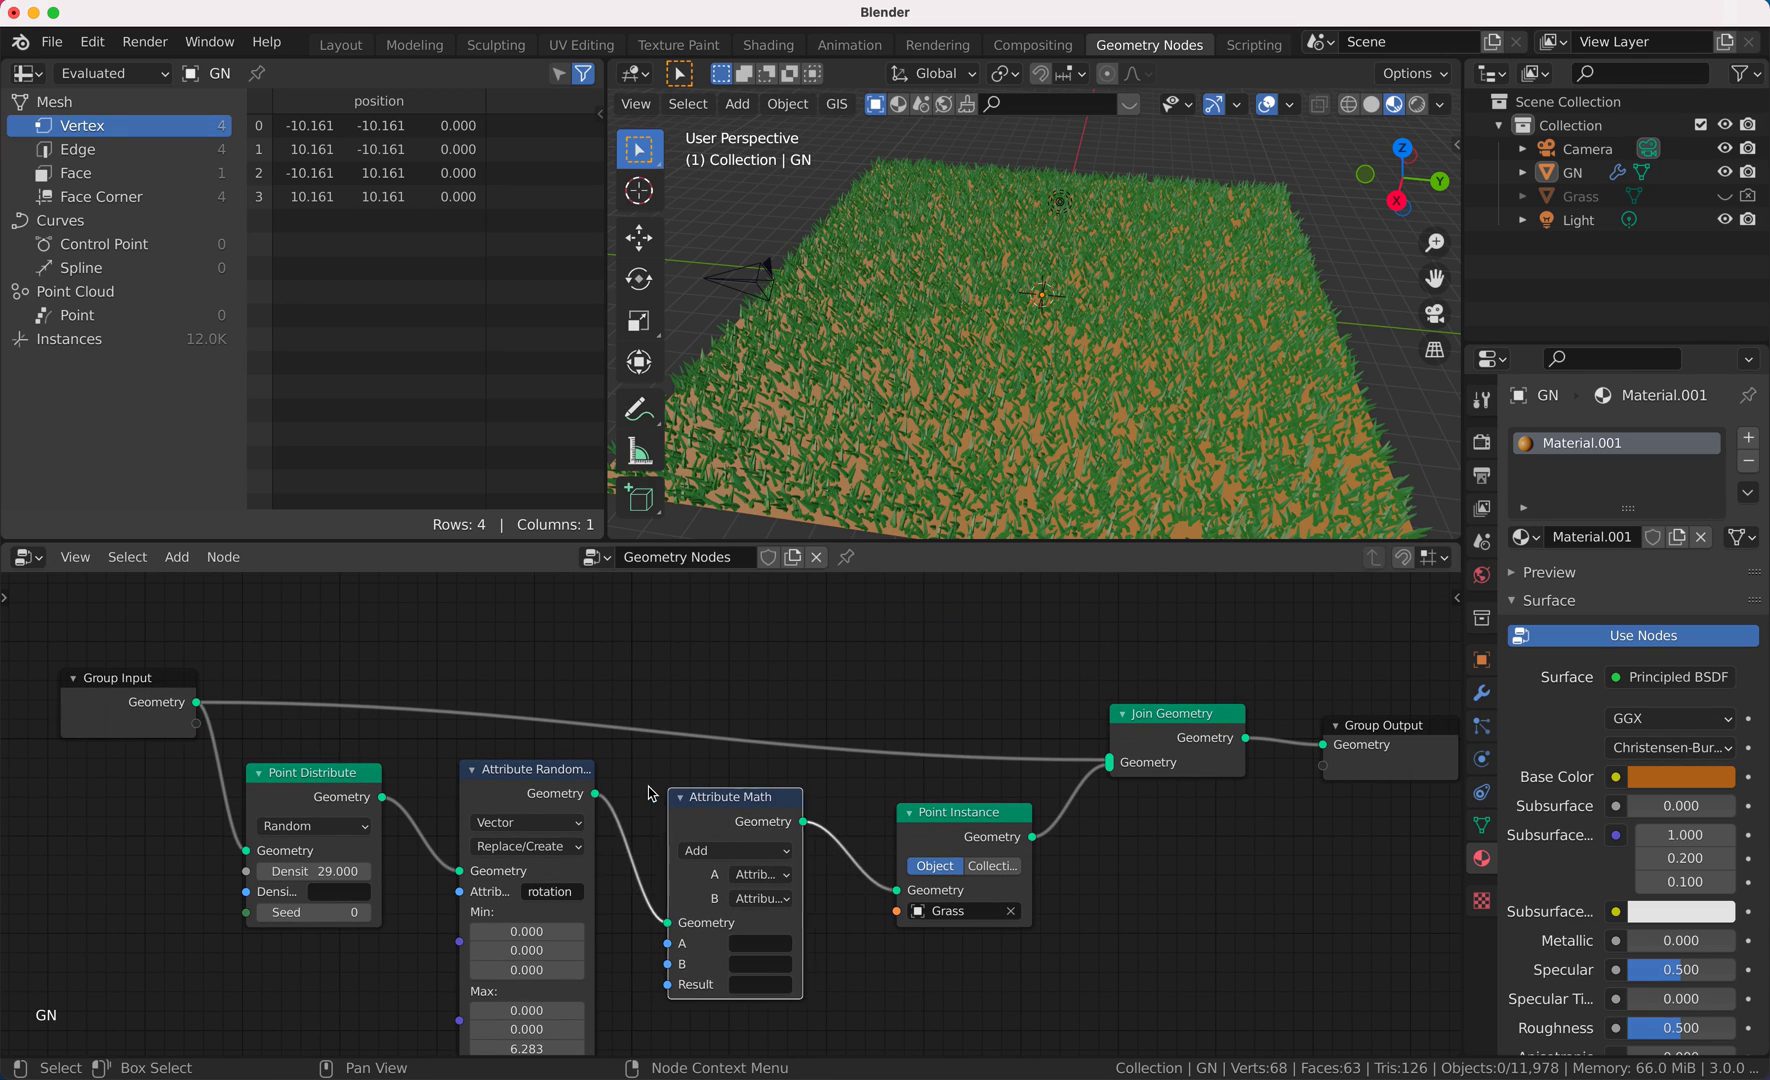
pyautogui.scroll(-3, 771, 805)
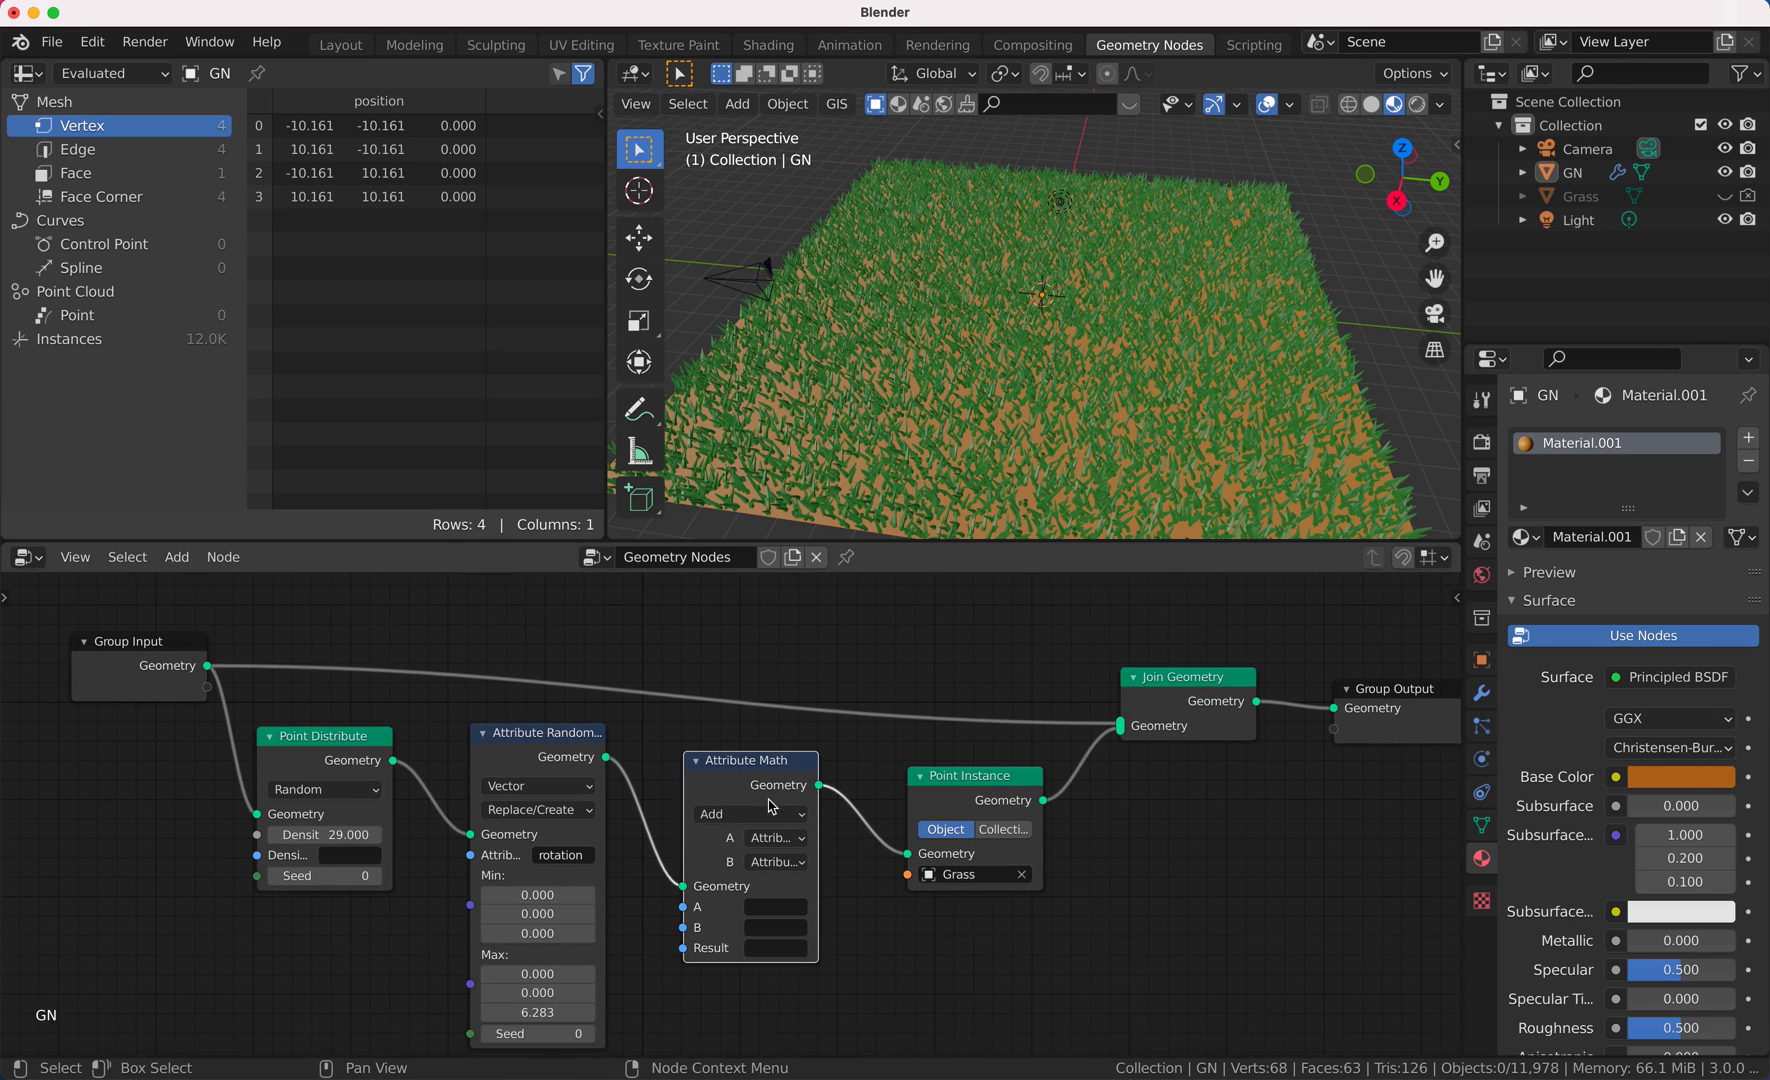
pyautogui.click(759, 780)
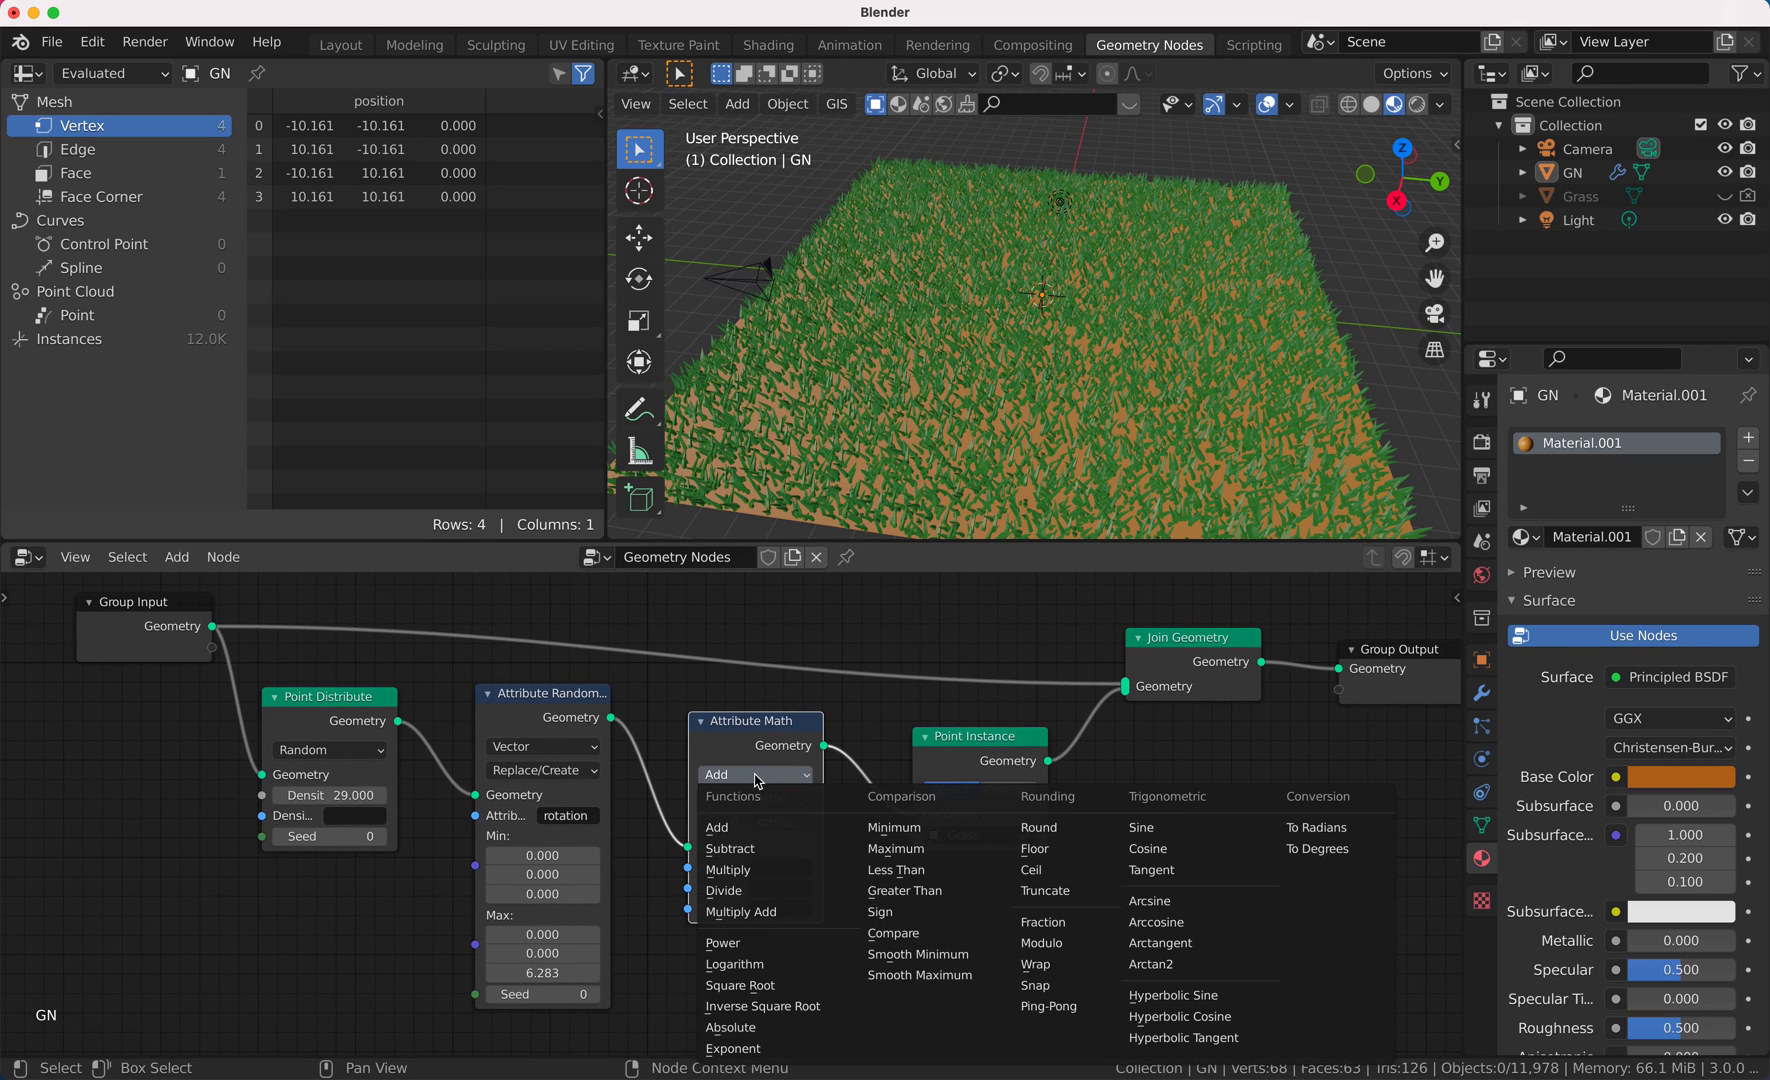
pyautogui.click(1148, 830)
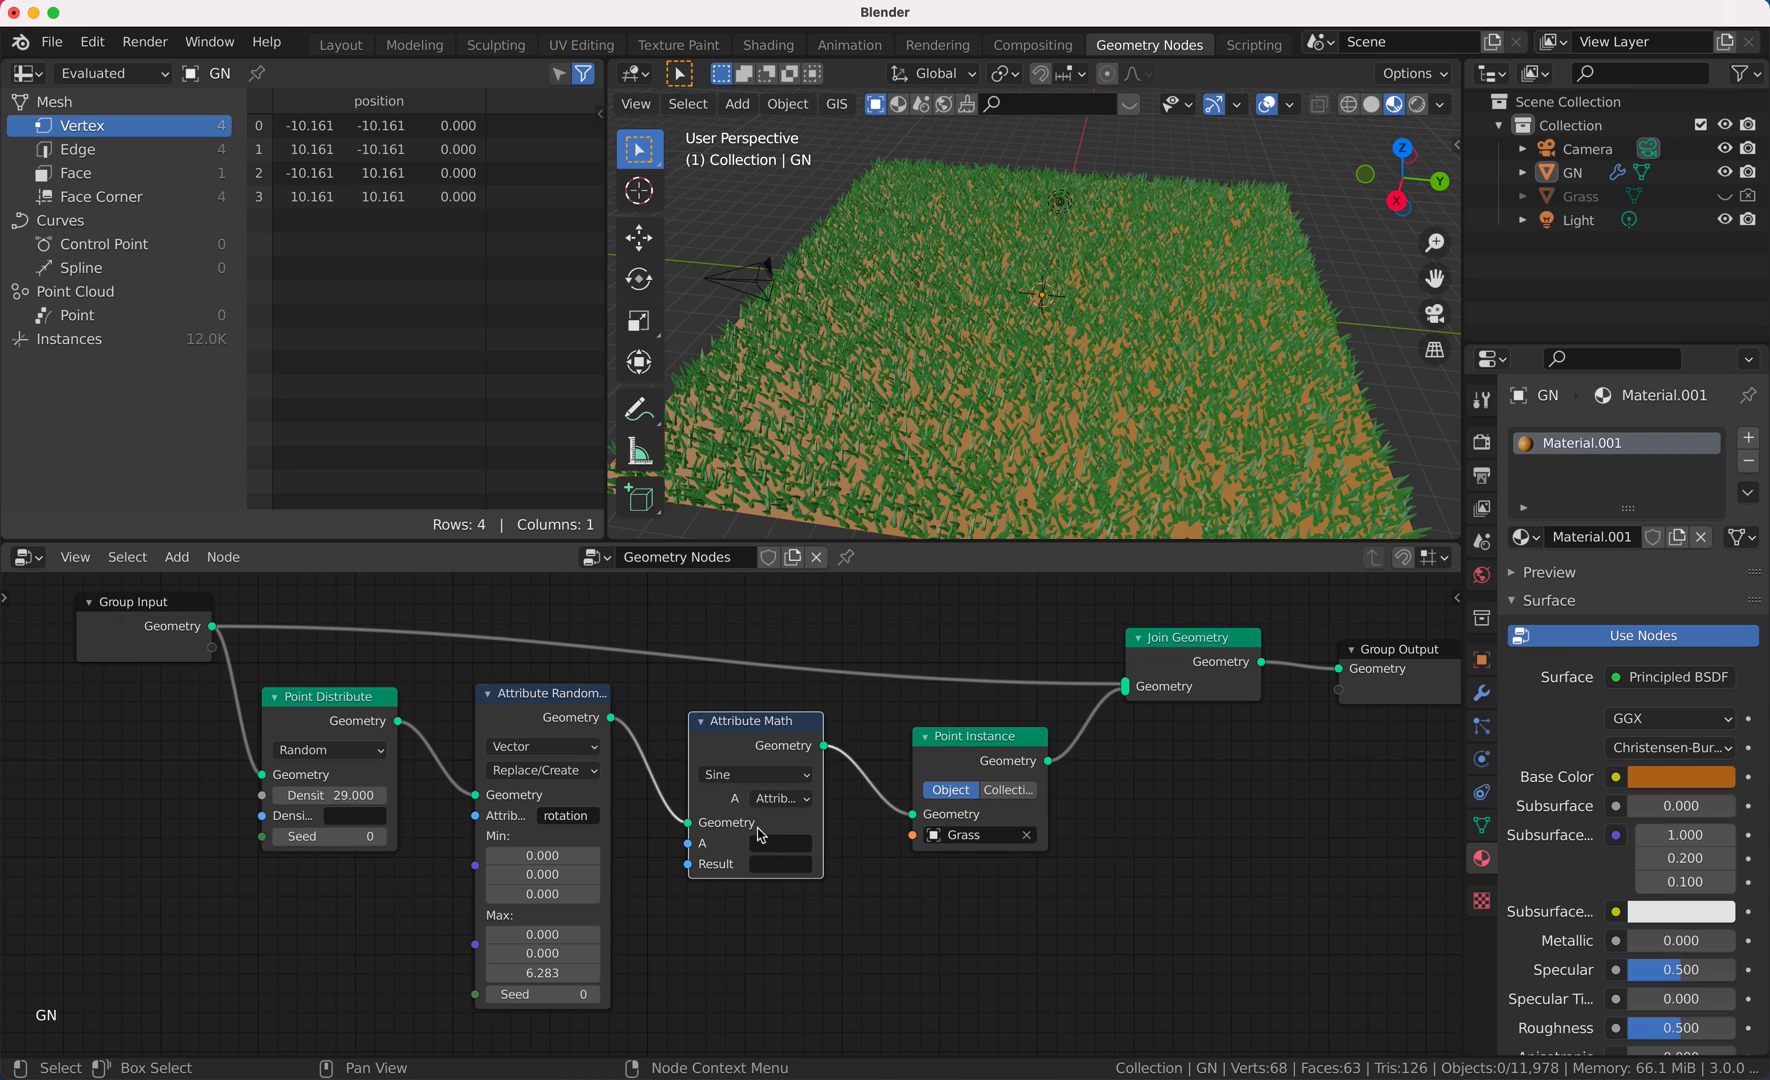
pyautogui.click(783, 845)
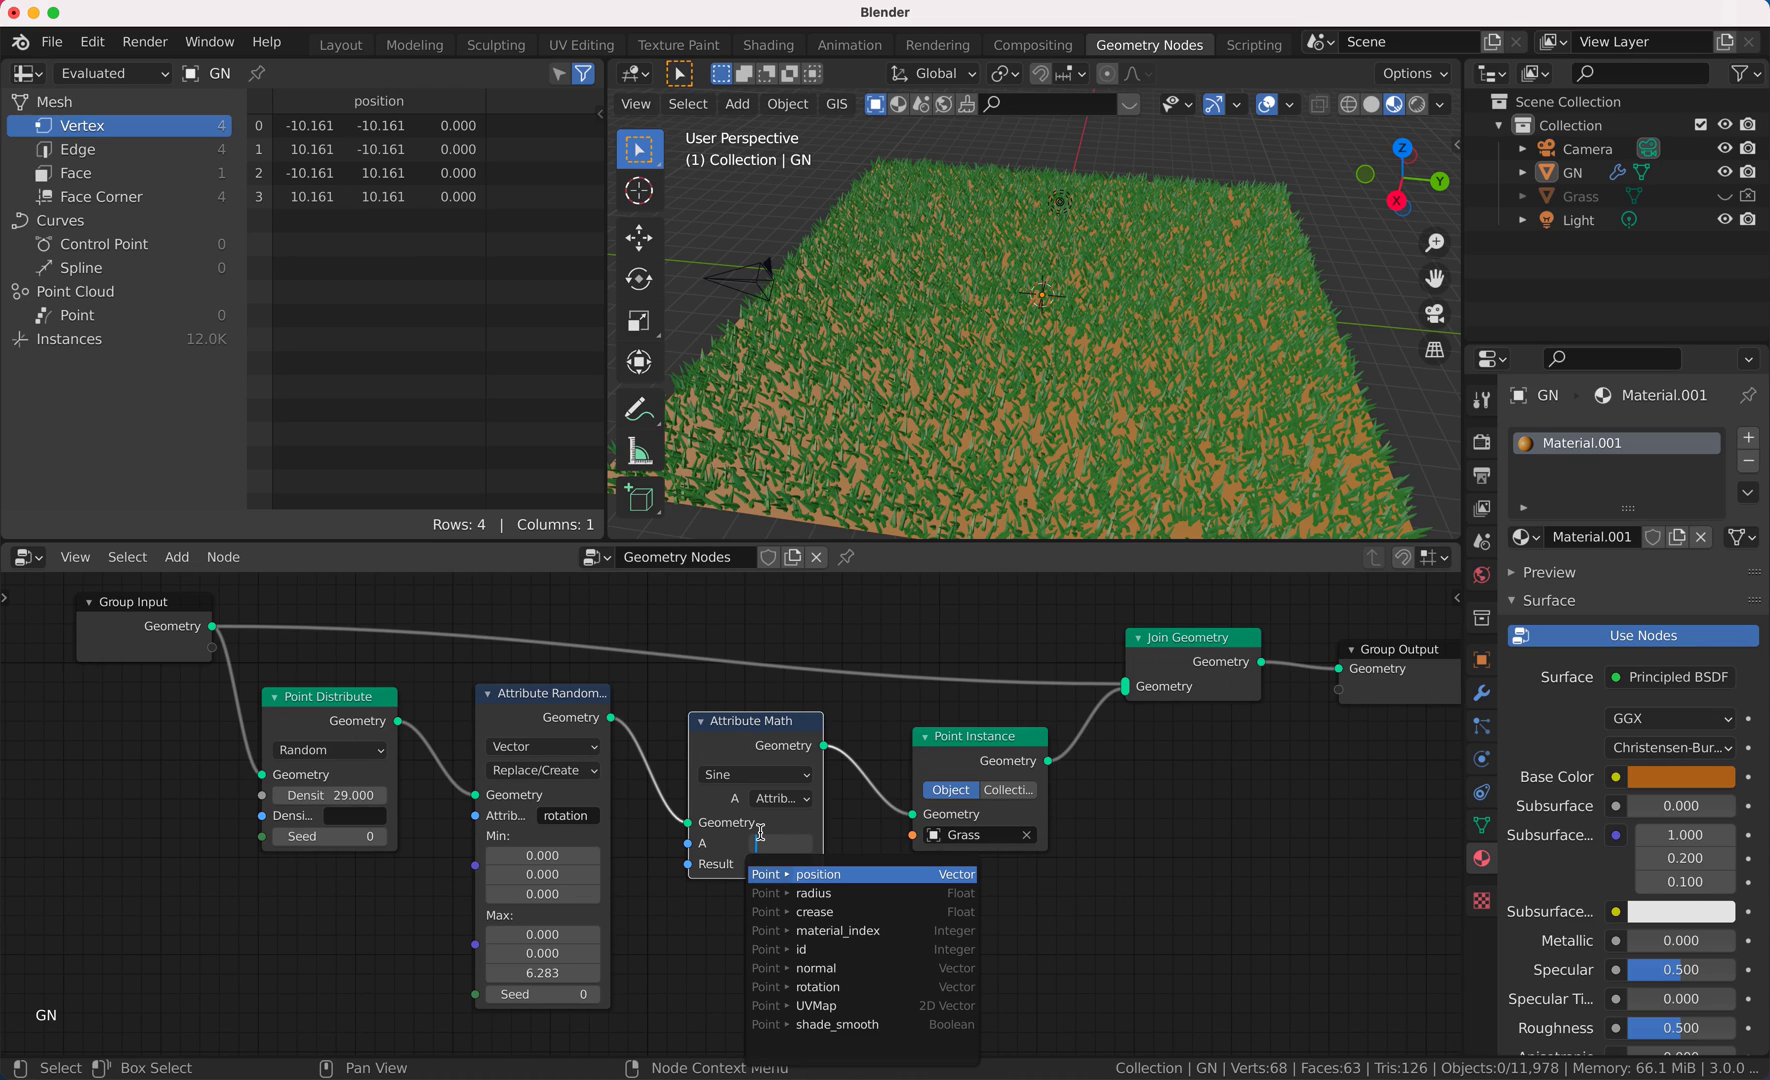
pyautogui.click(649, 808)
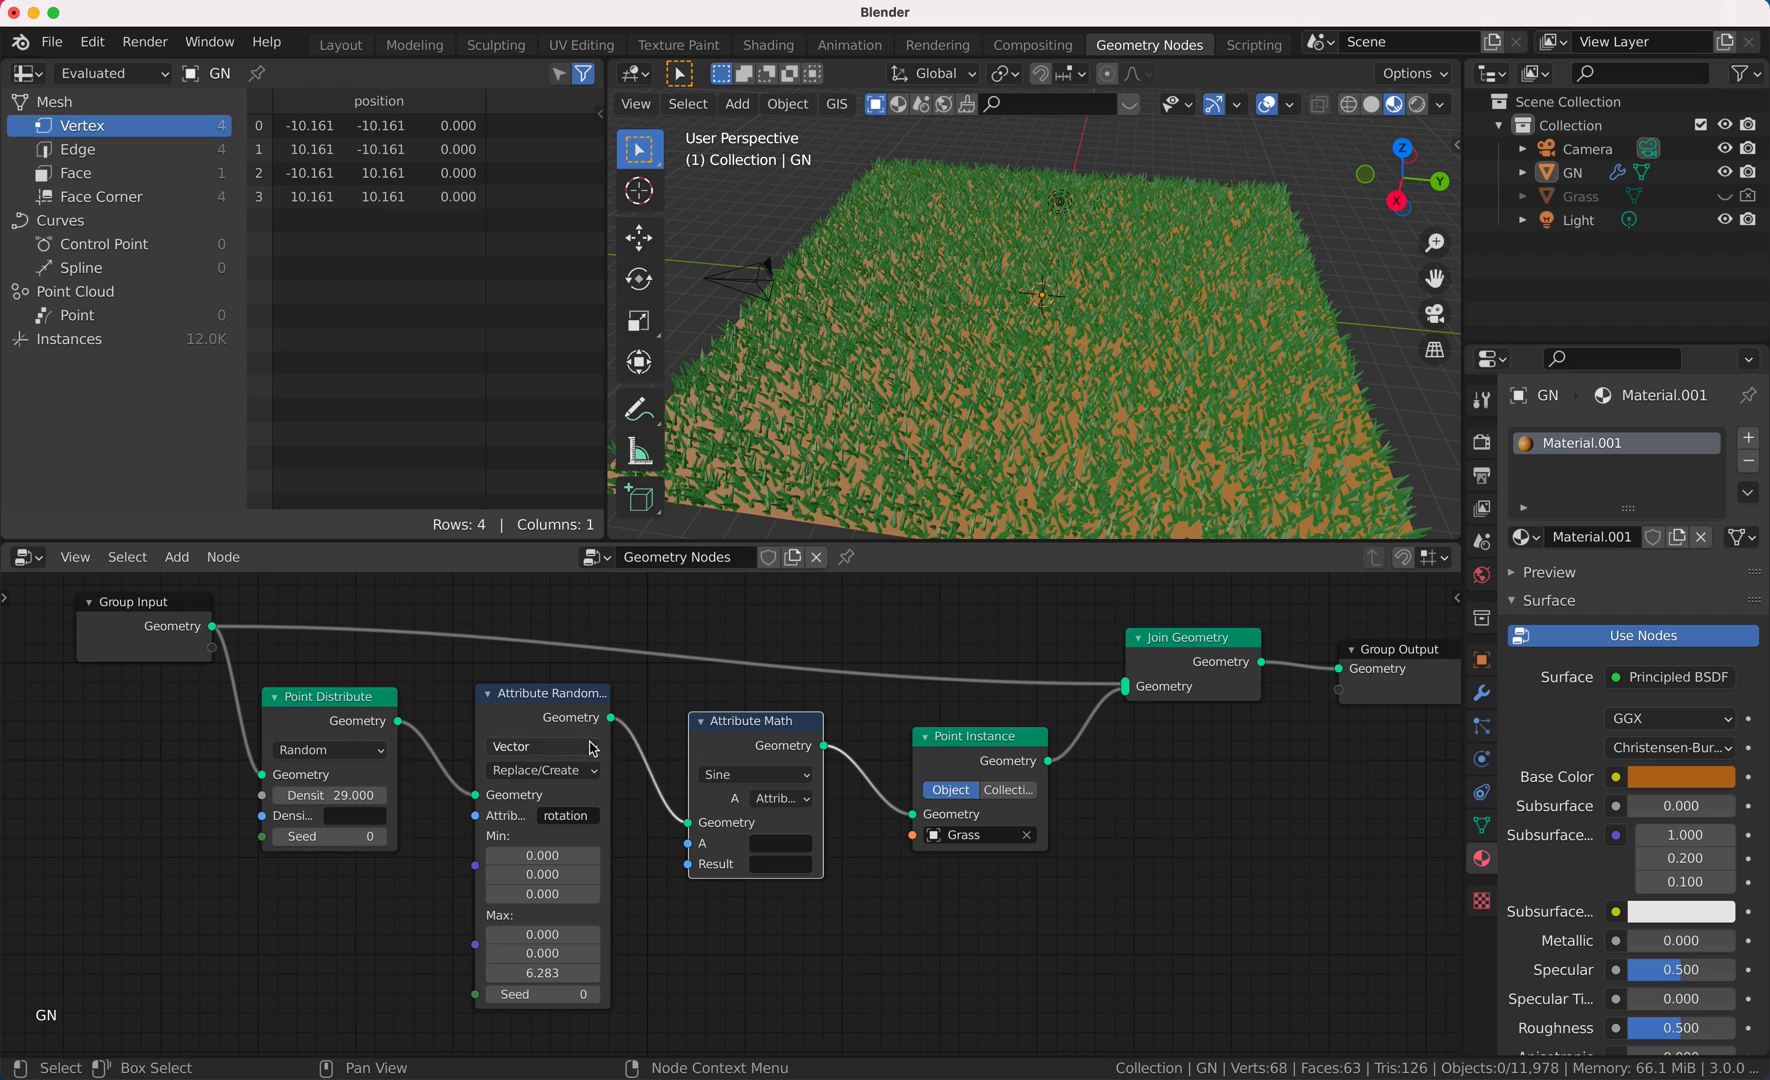
pyautogui.moveTo(563, 703); pyautogui.dragTo(548, 708)
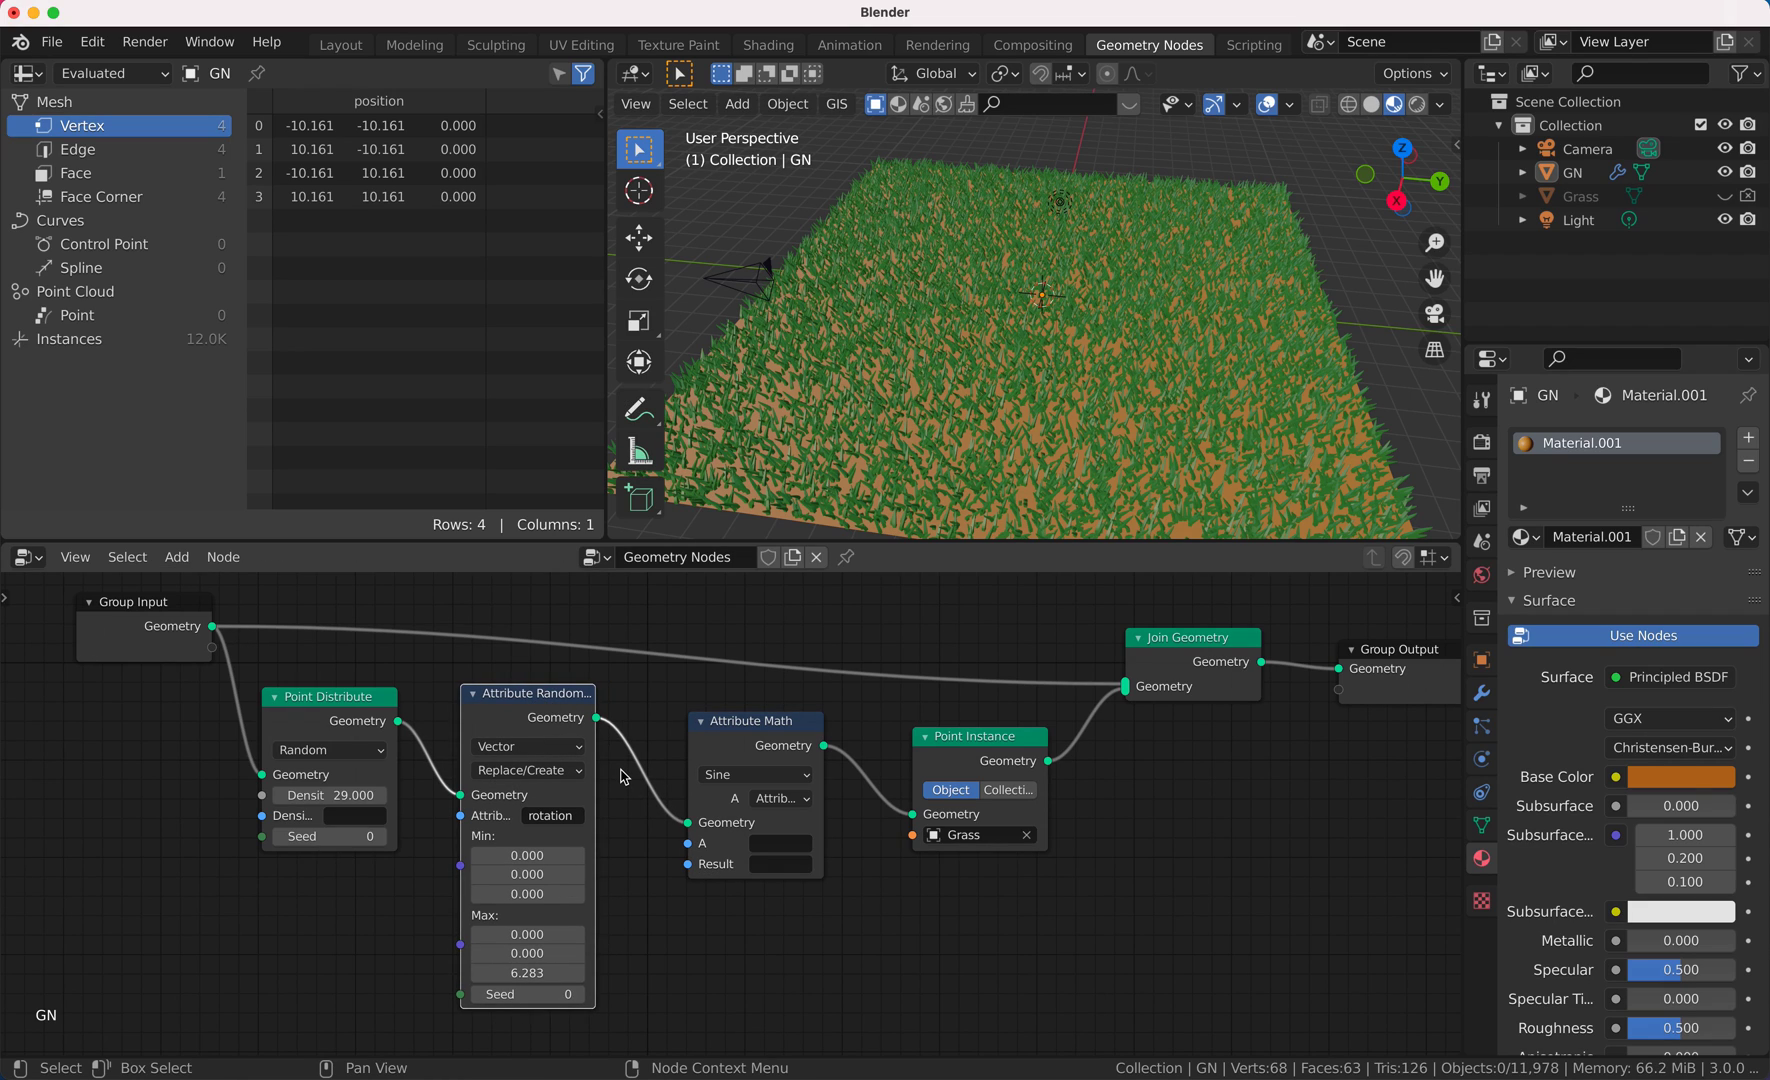
# Step: Insert an Attribute Separate XYZ node before the Sine node, splitting the position attribute
pyautogui.hotkey('shift', 'a')
pyautogui.moveTo(617, 708)
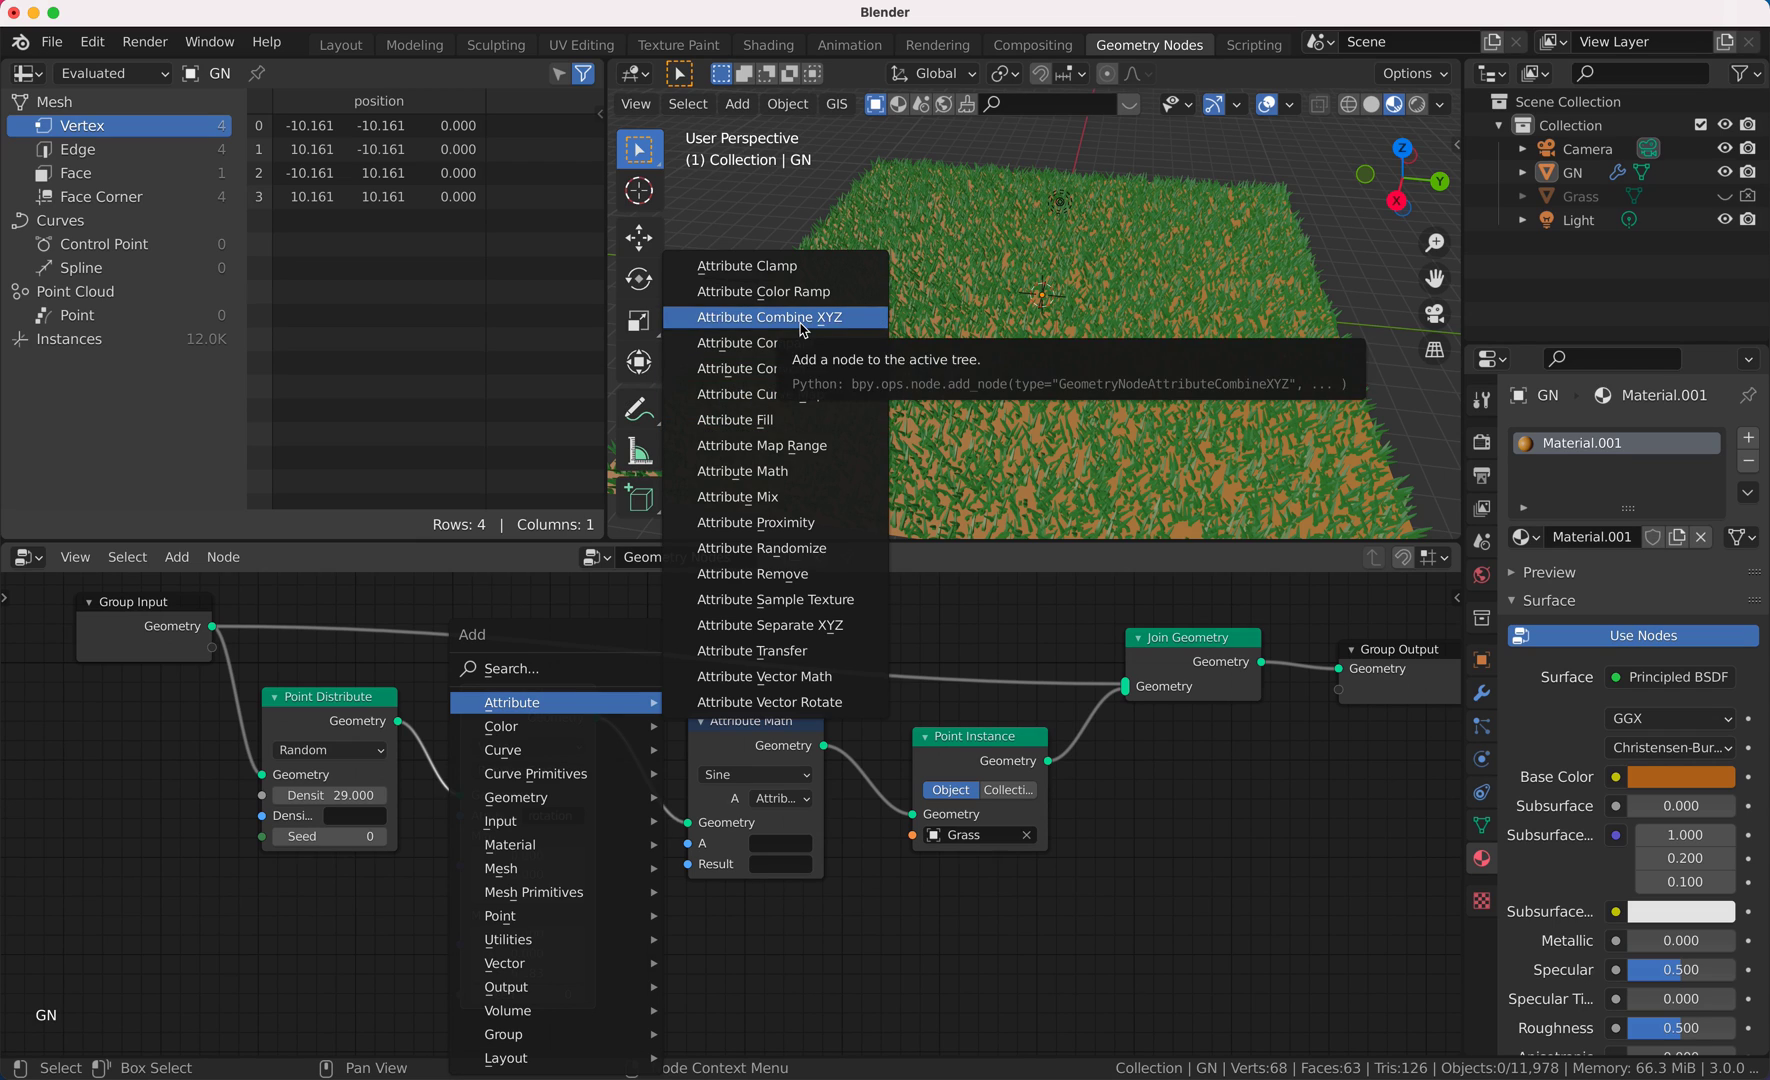
pyautogui.click(818, 626)
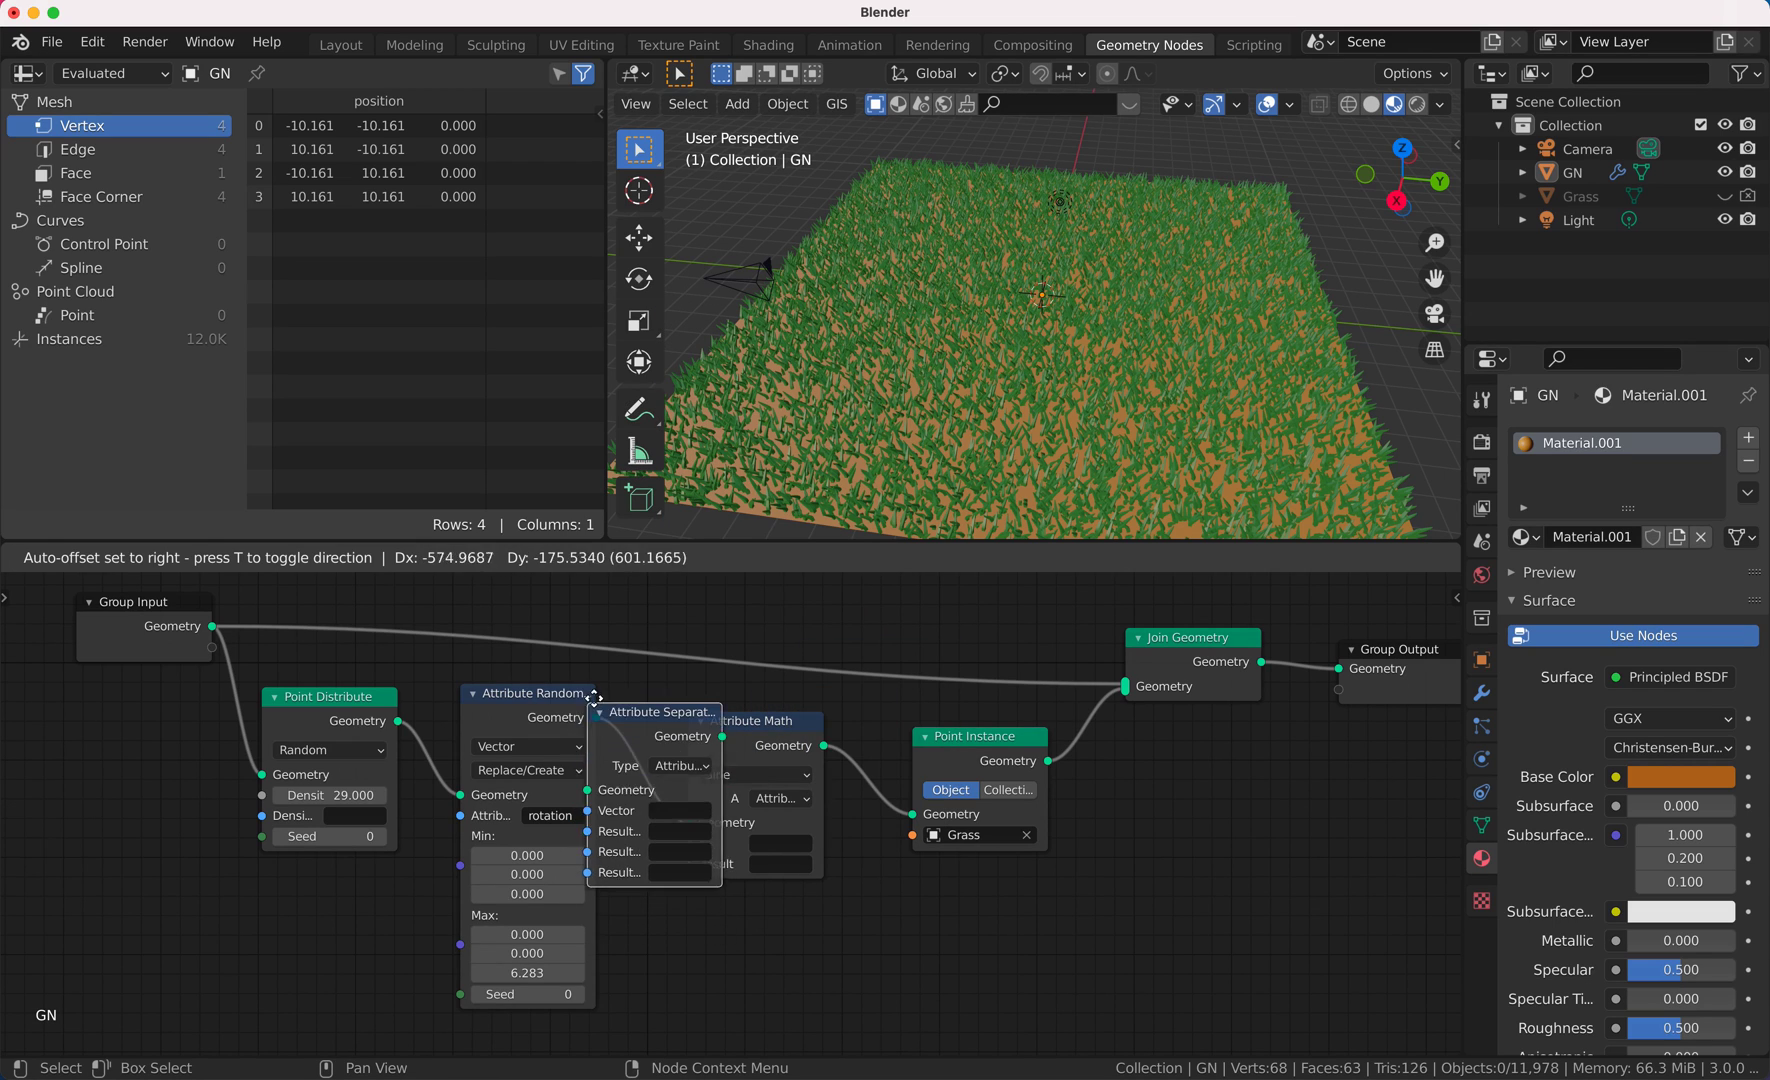
pyautogui.click(678, 686)
pyautogui.click(742, 792)
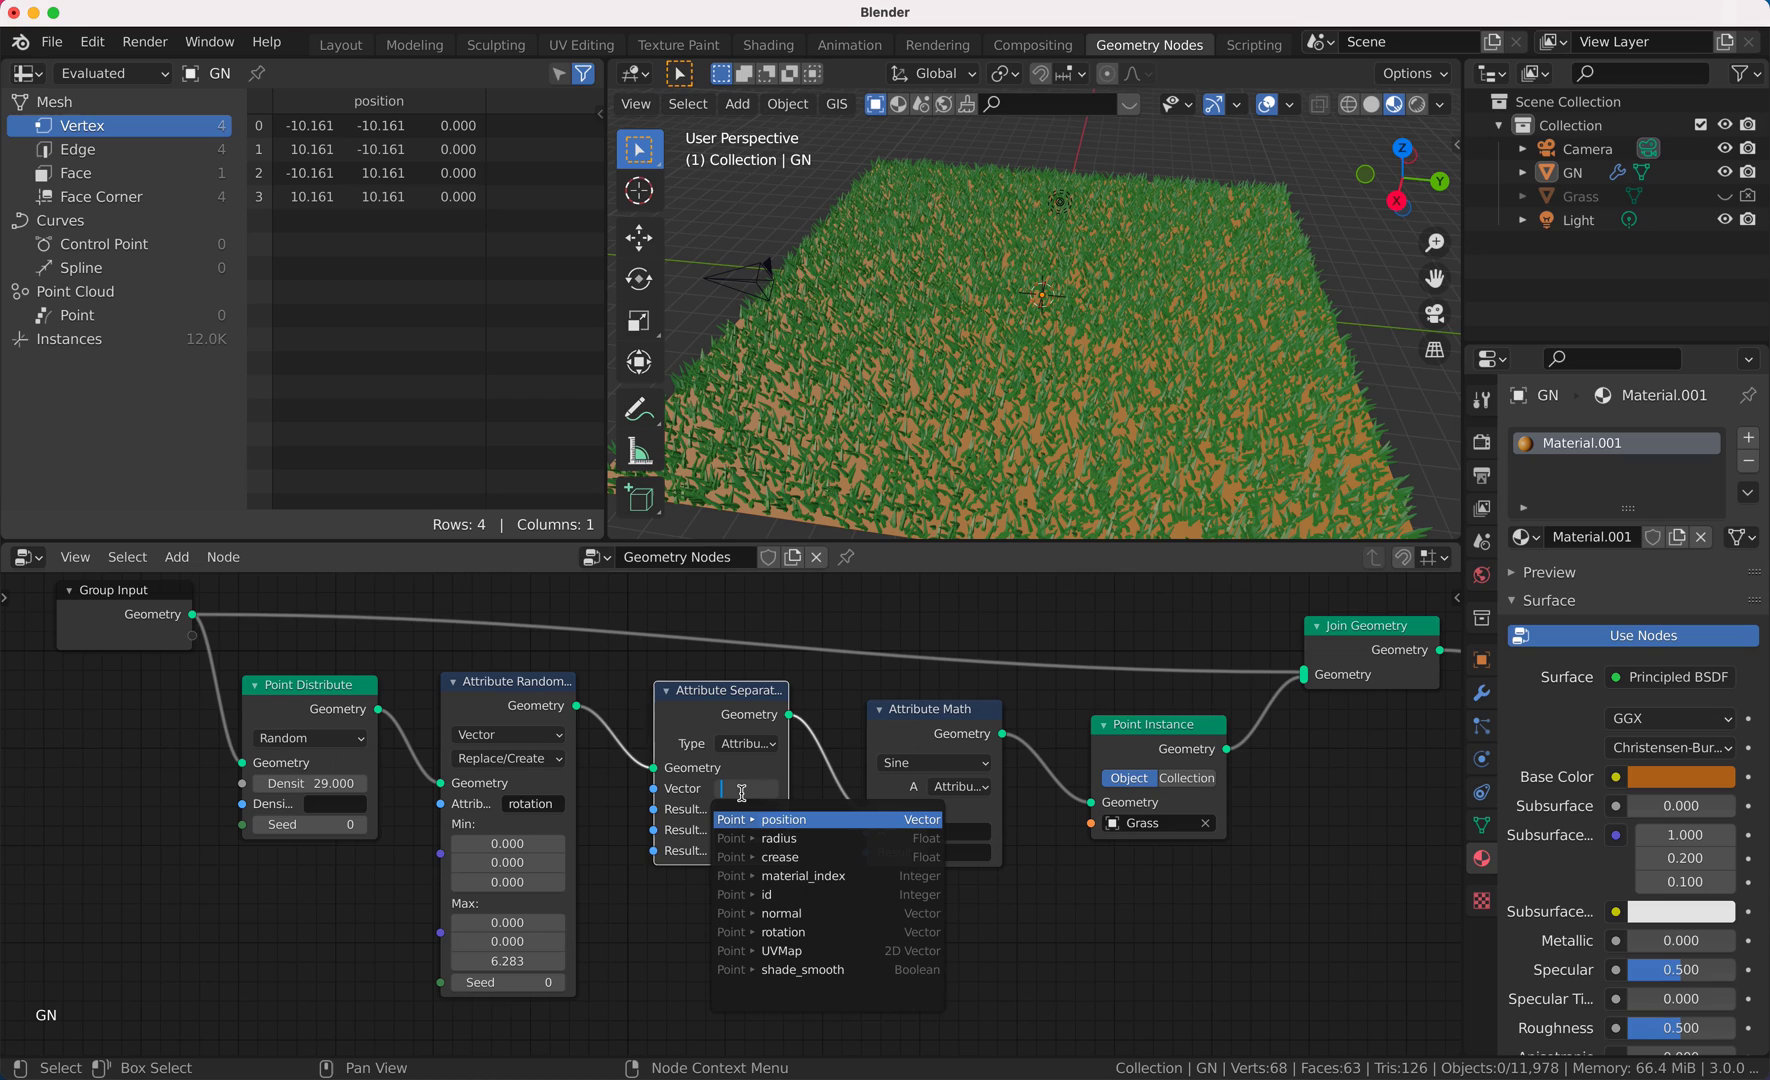
pyautogui.write('po')
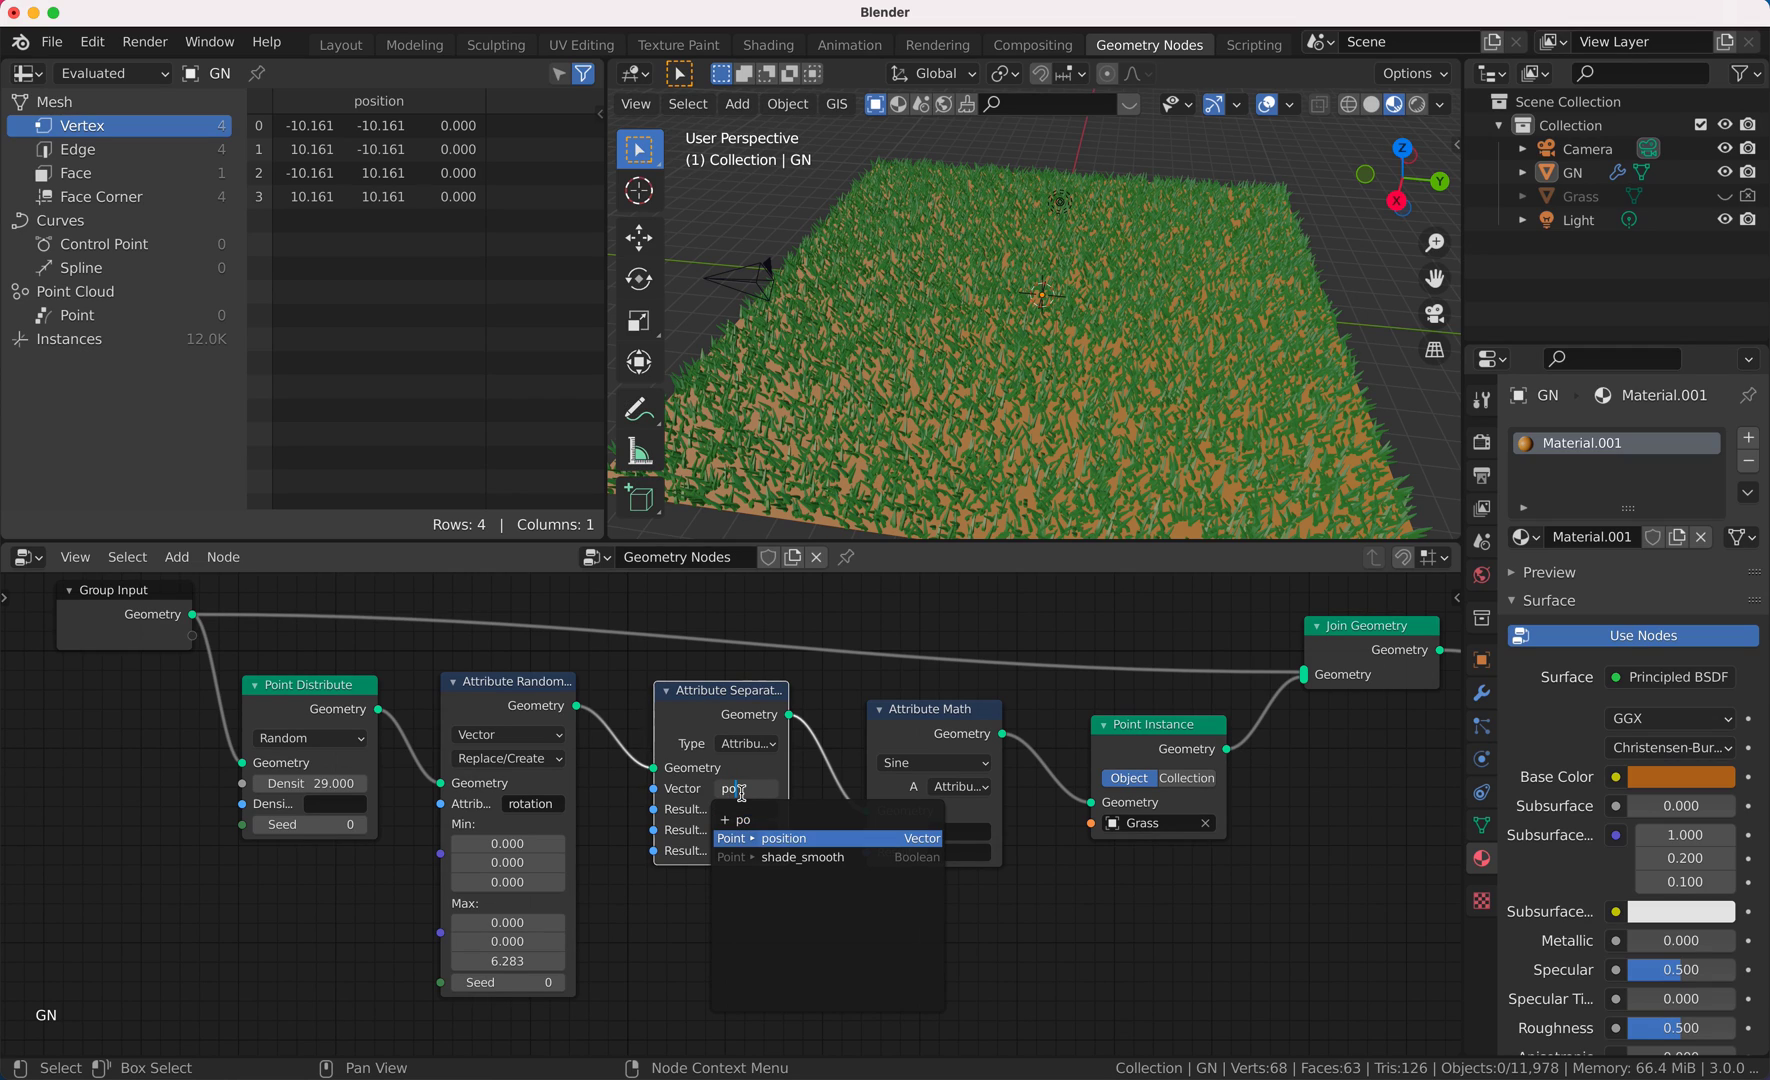
pyautogui.click(784, 838)
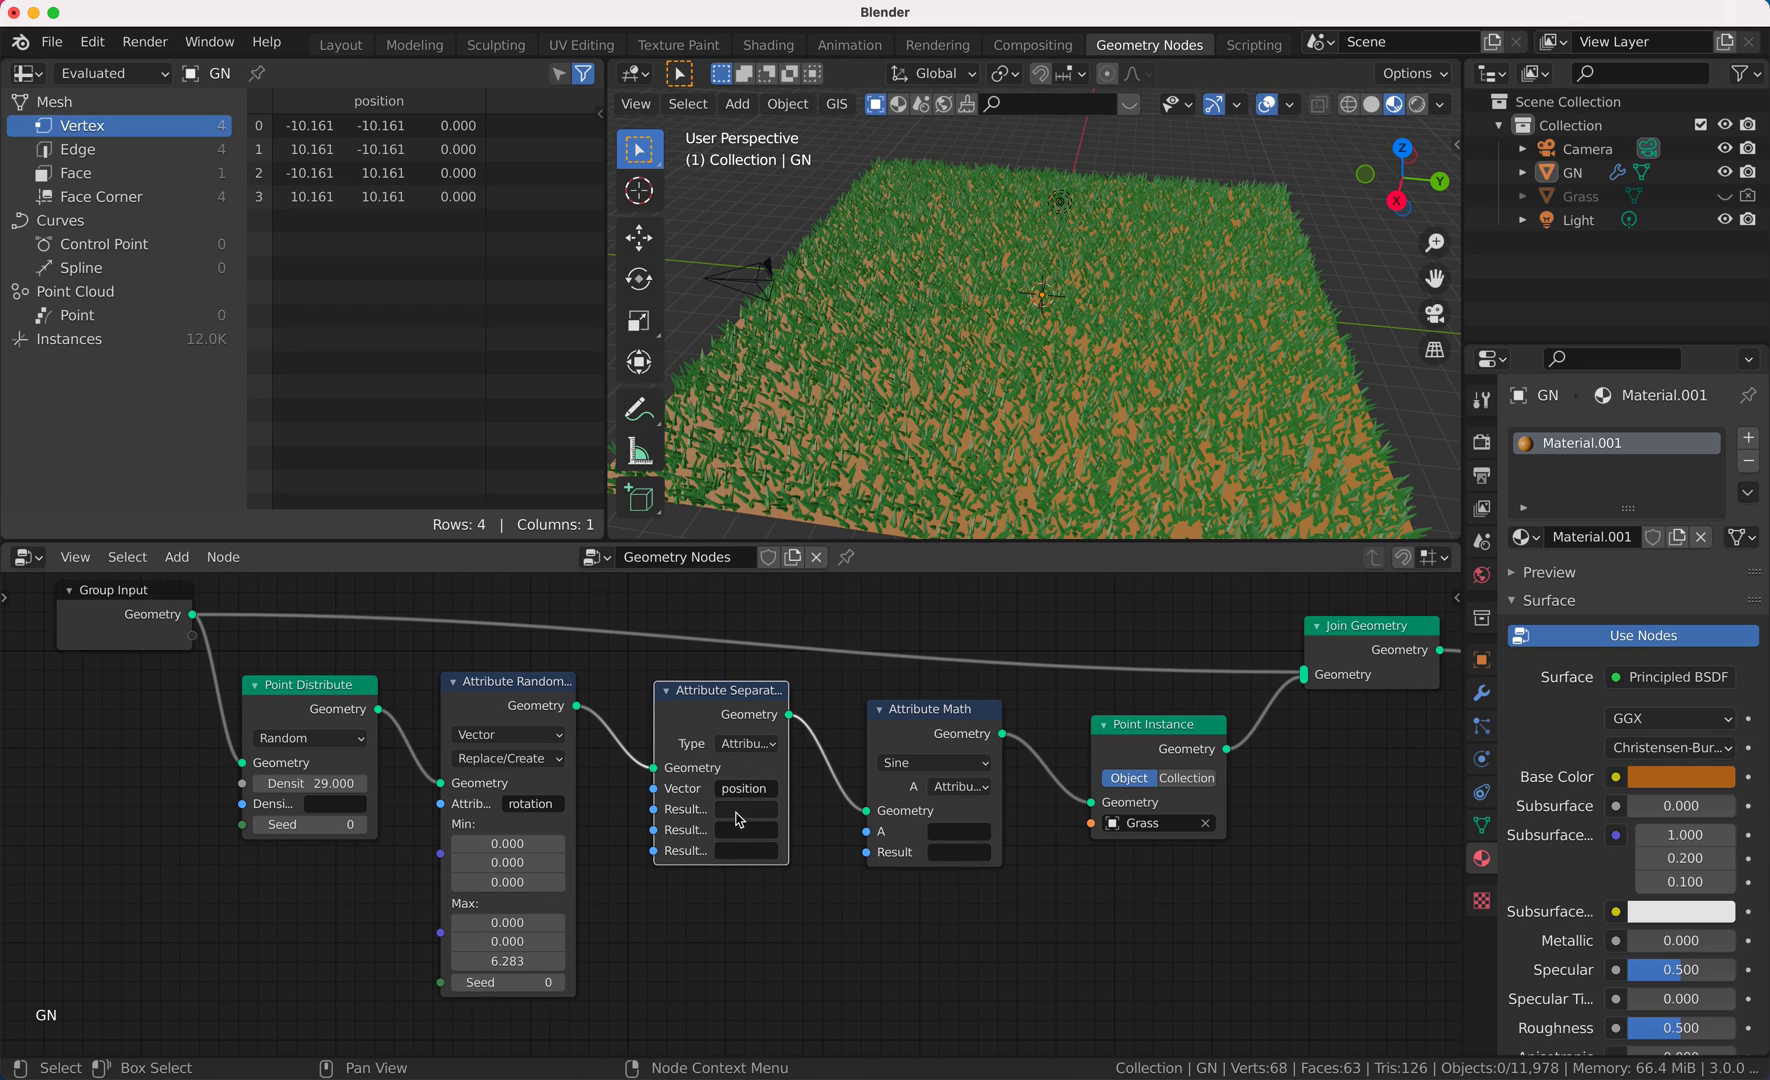
# Step: Name the separated components x, y and z
pyautogui.click(745, 809)
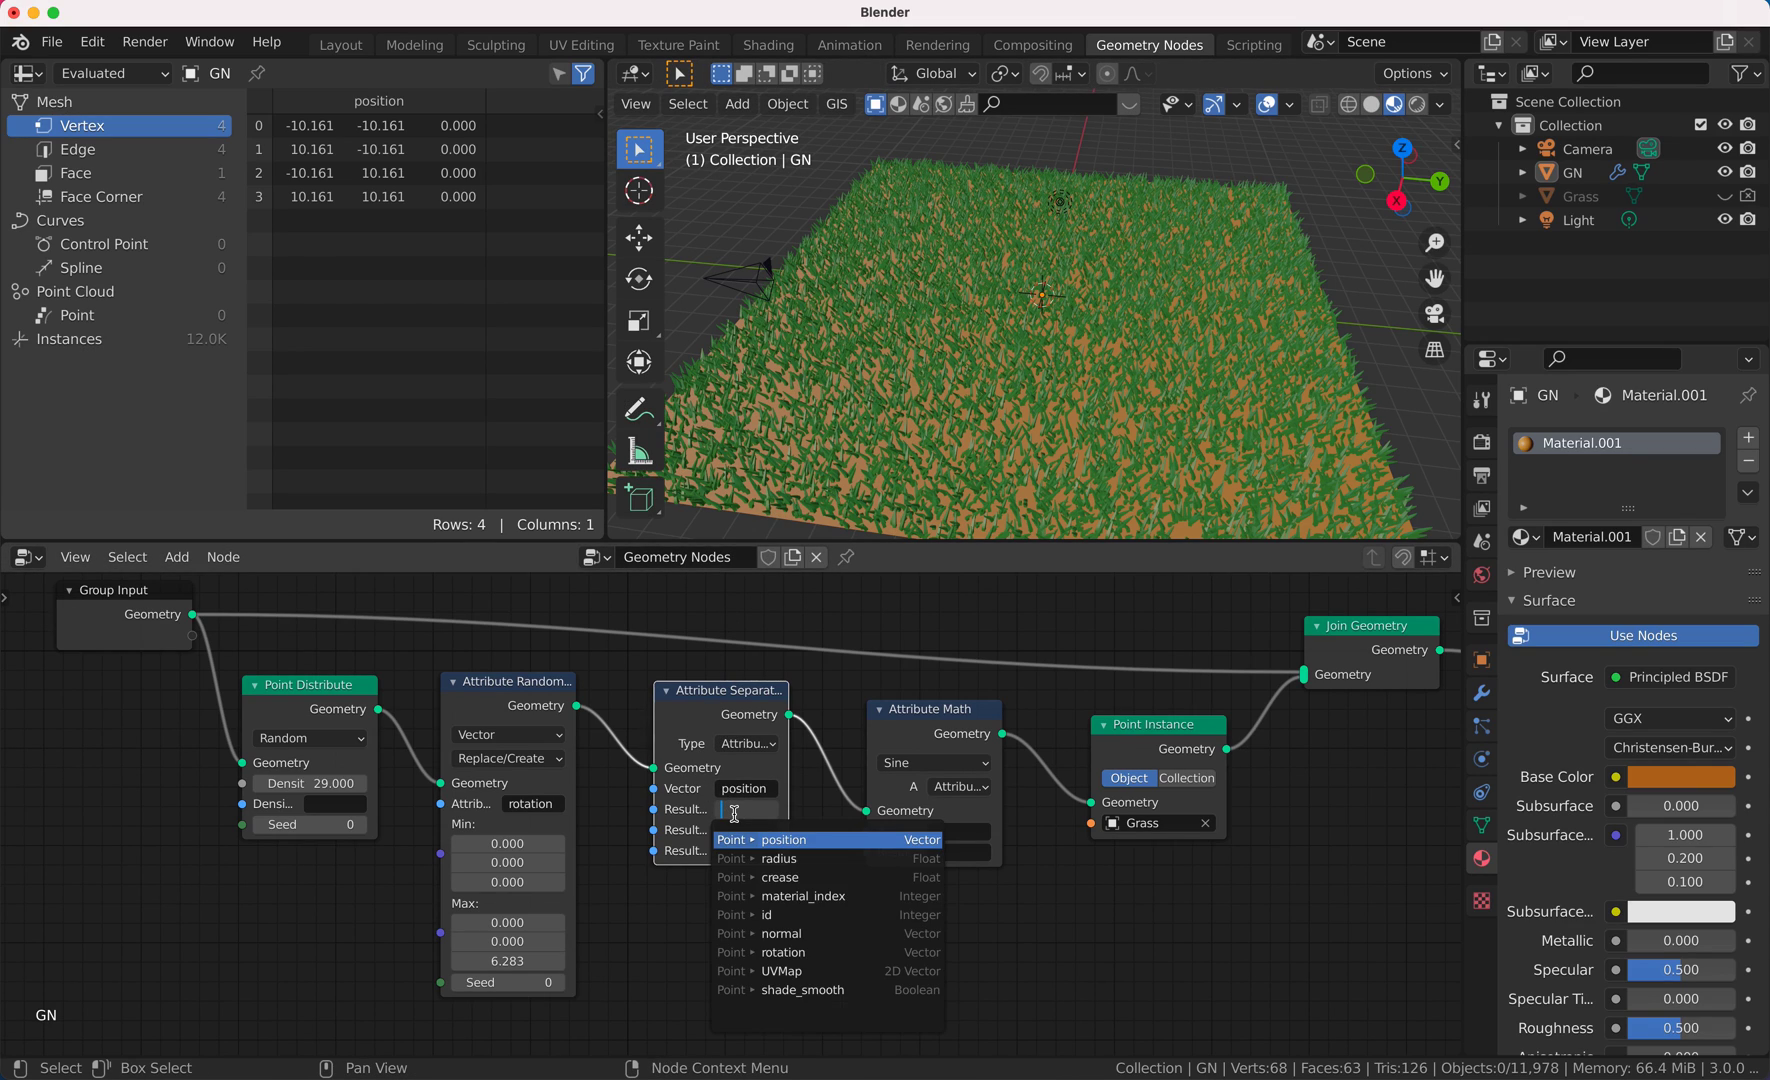
pyautogui.write('x')
pyautogui.press('Return')
pyautogui.click(737, 831)
pyautogui.write('y')
pyautogui.press('Return')
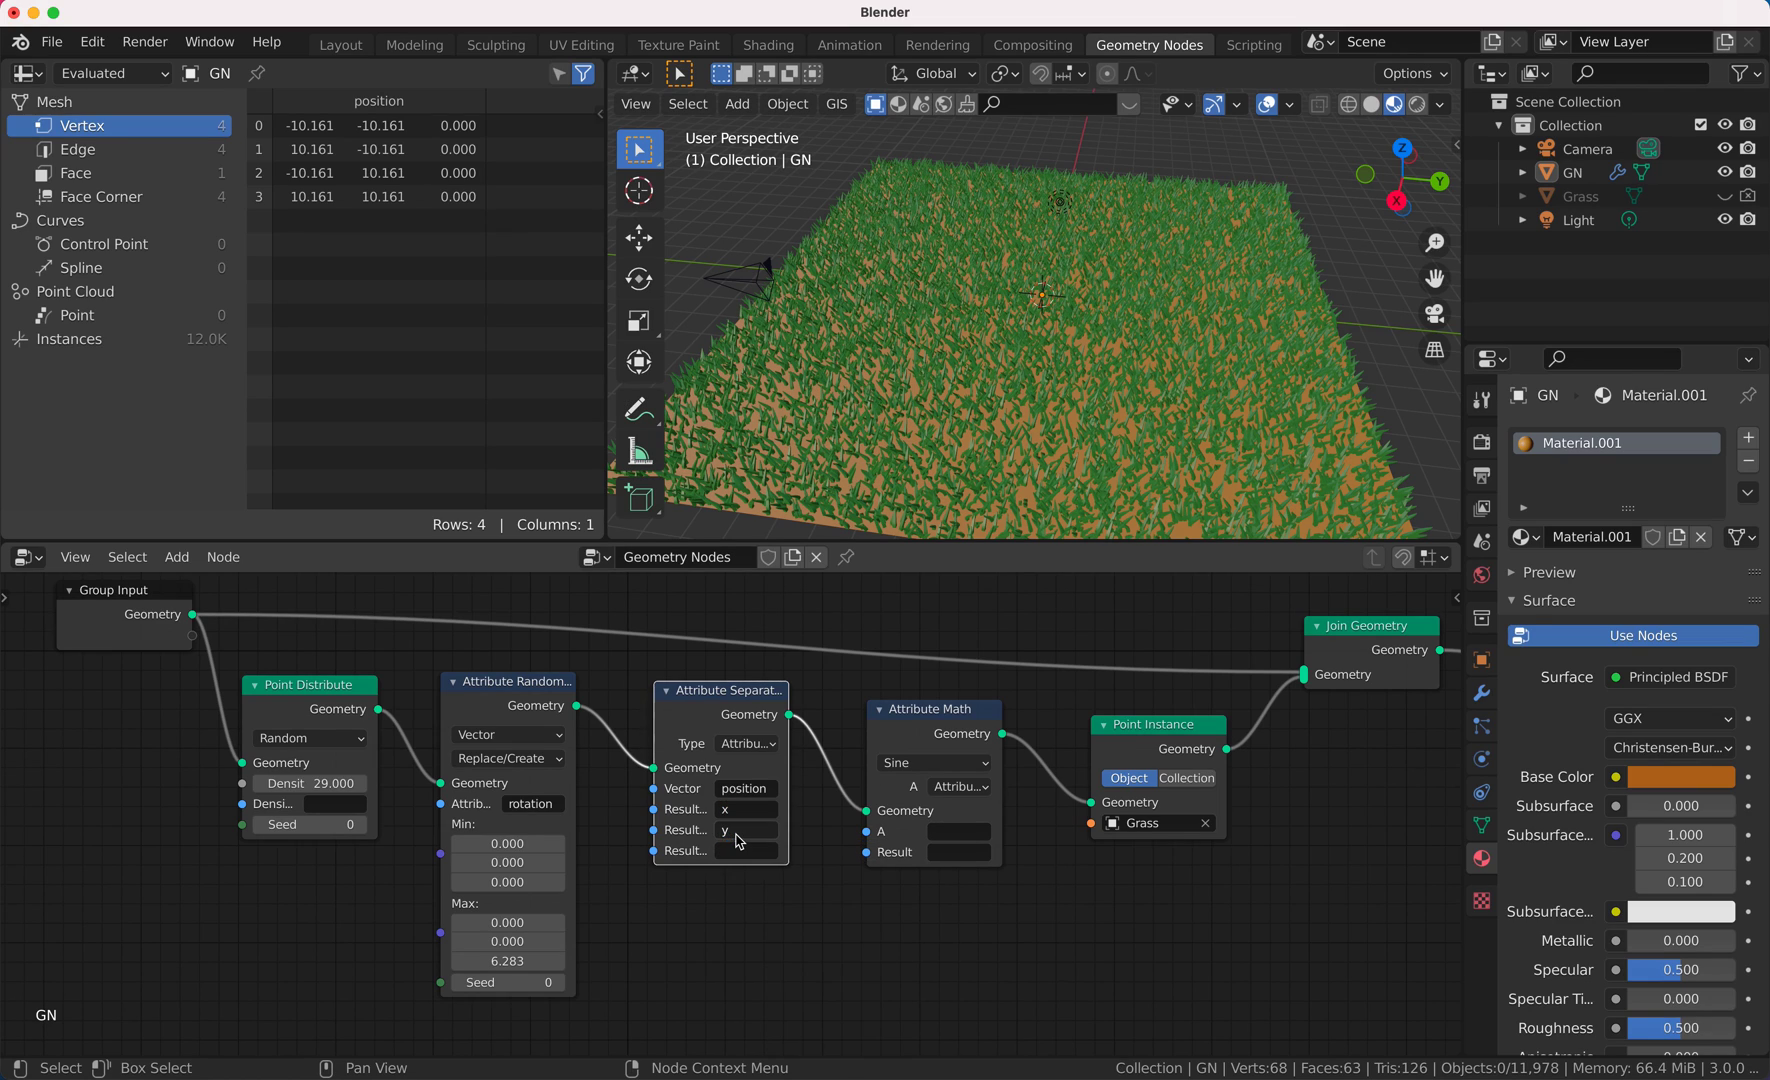
pyautogui.click(736, 853)
pyautogui.write('z')
pyautogui.press('Return')
# Step: Make the Sine node read y and store its result in siny
pyautogui.click(968, 832)
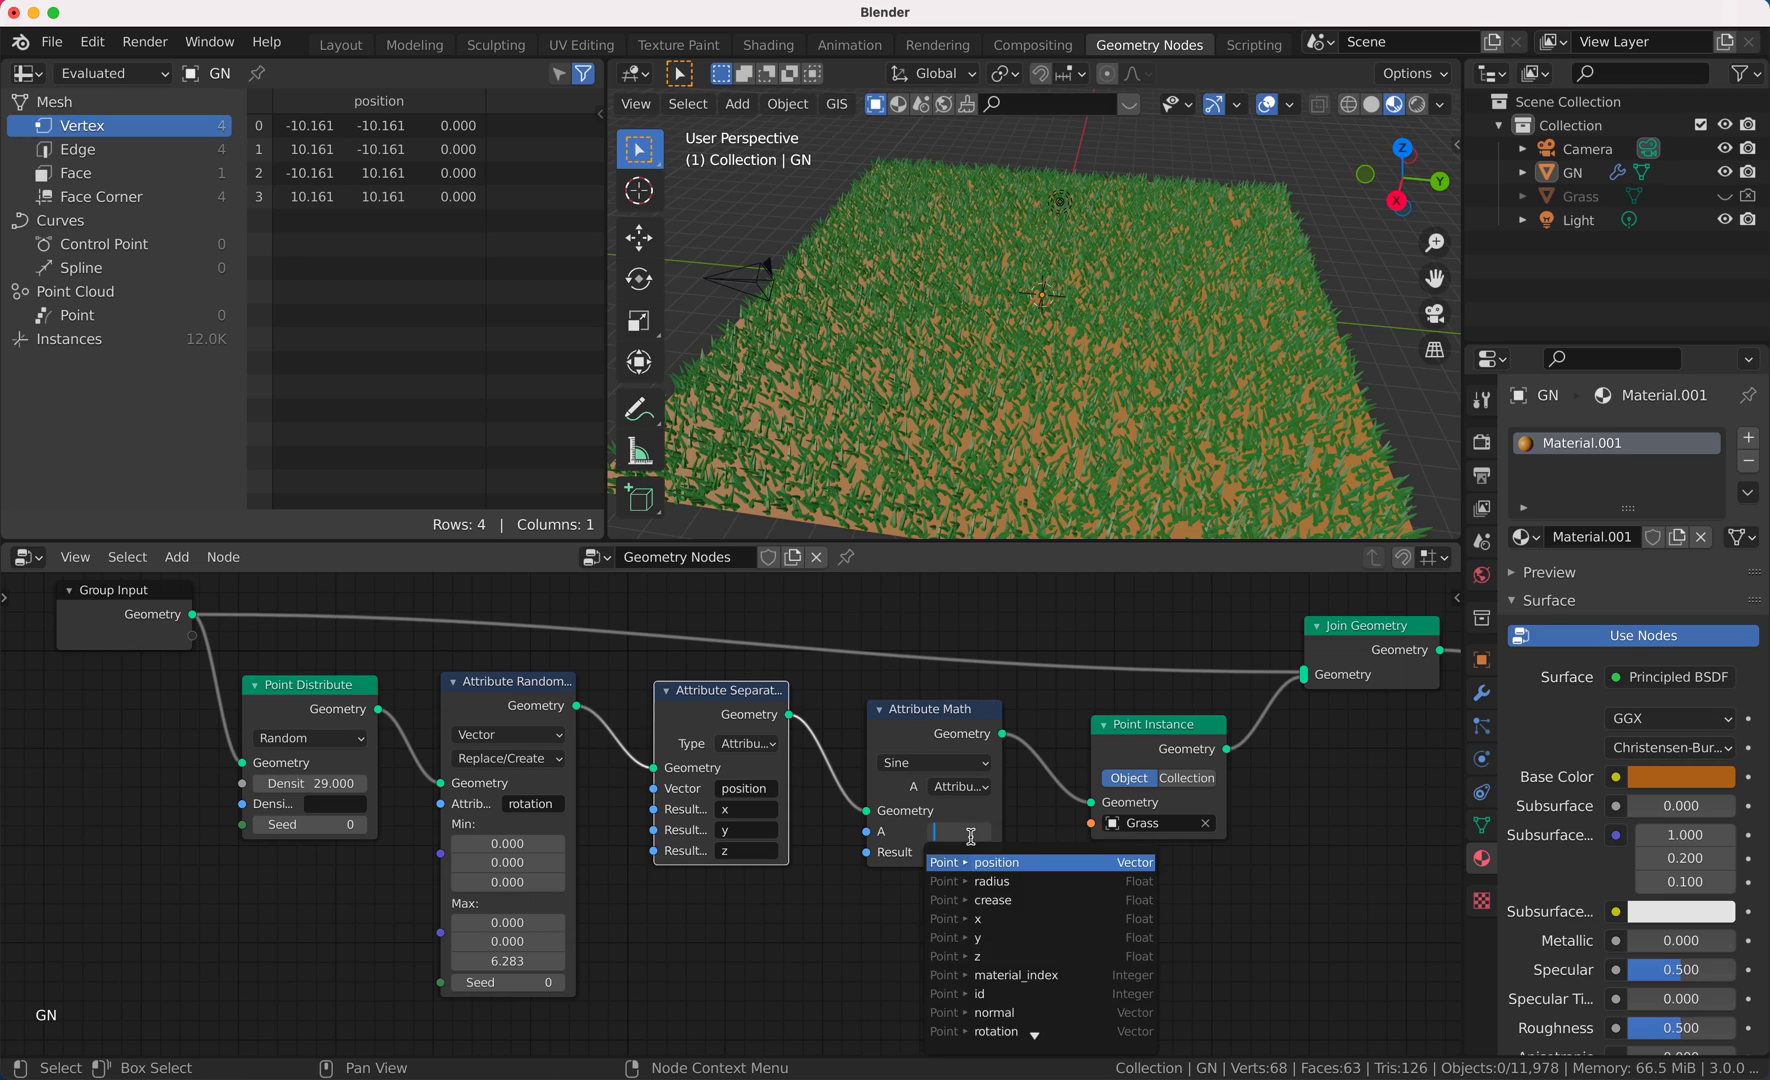
pyautogui.write('y')
pyautogui.press('Return')
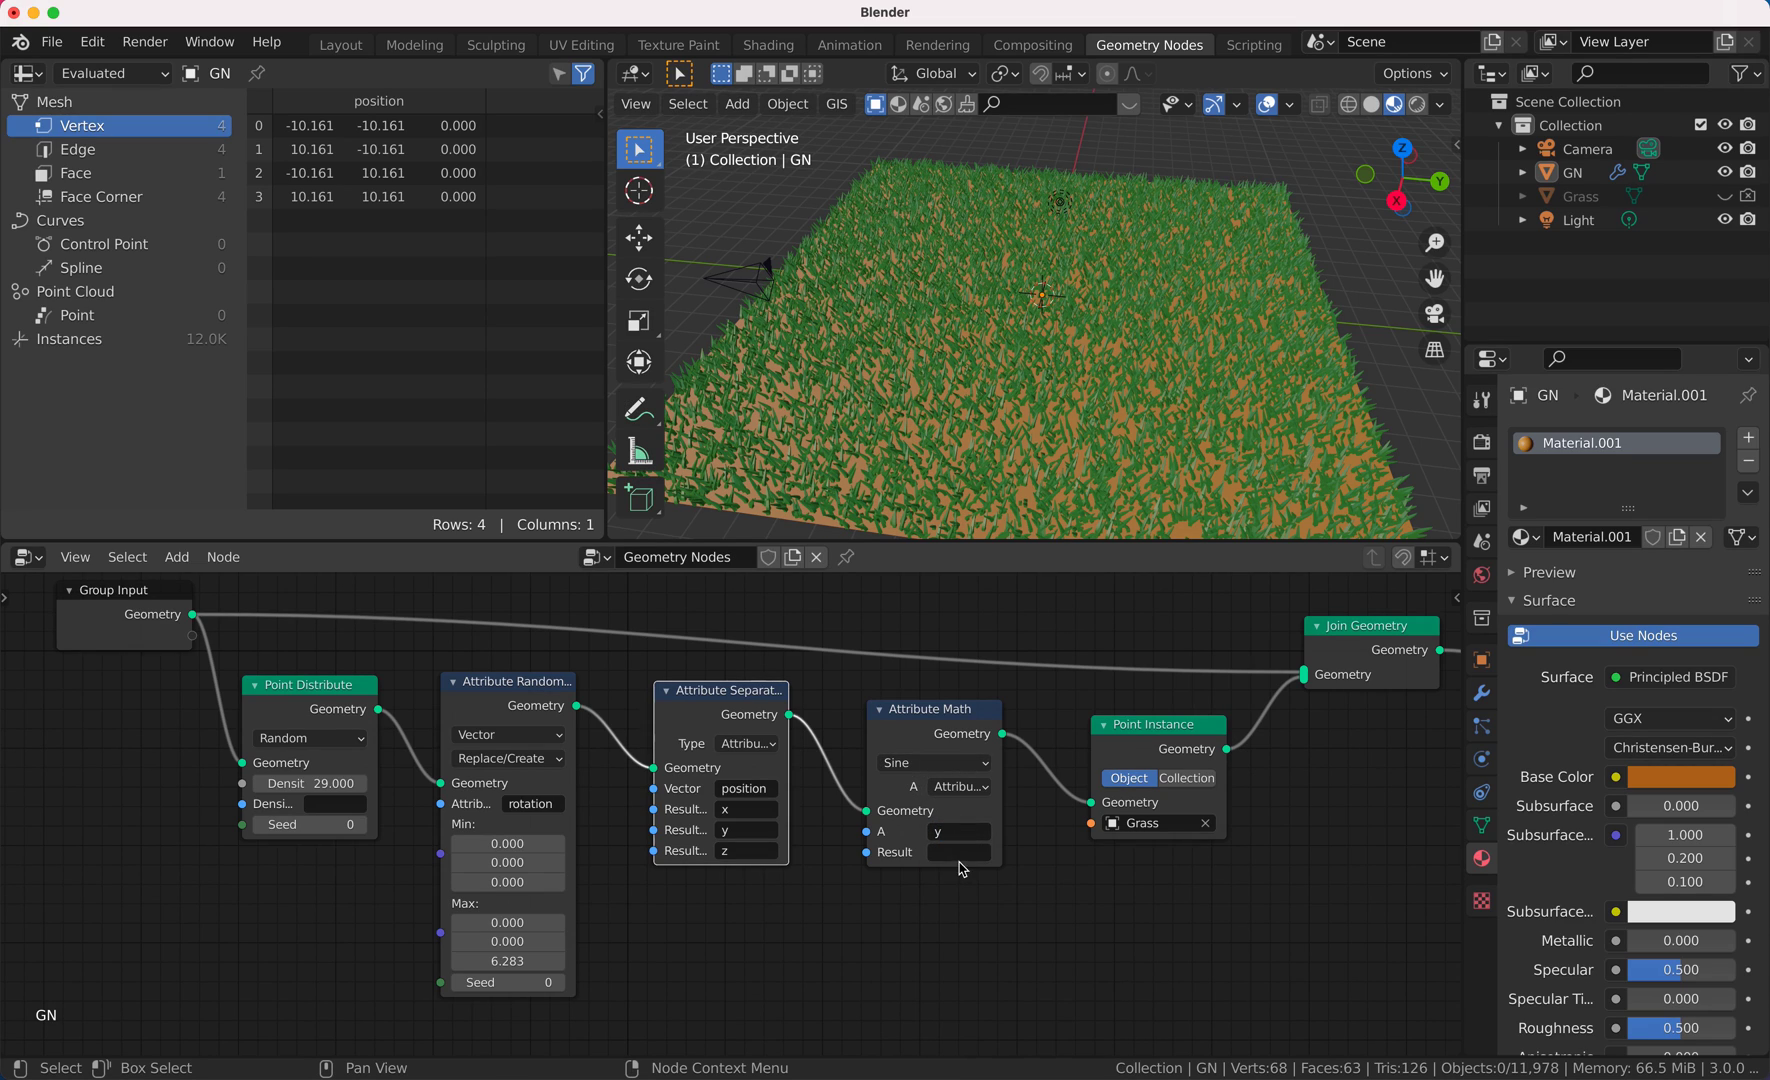
pyautogui.click(959, 858)
pyautogui.write('siny')
pyautogui.press('Return')
# Step: Add a Greater Than Attribute Math node just before Point Instance
pyautogui.hscroll(5, 1002, 801)
pyautogui.hotkey('shift', 'a')
pyautogui.moveTo(862, 766)
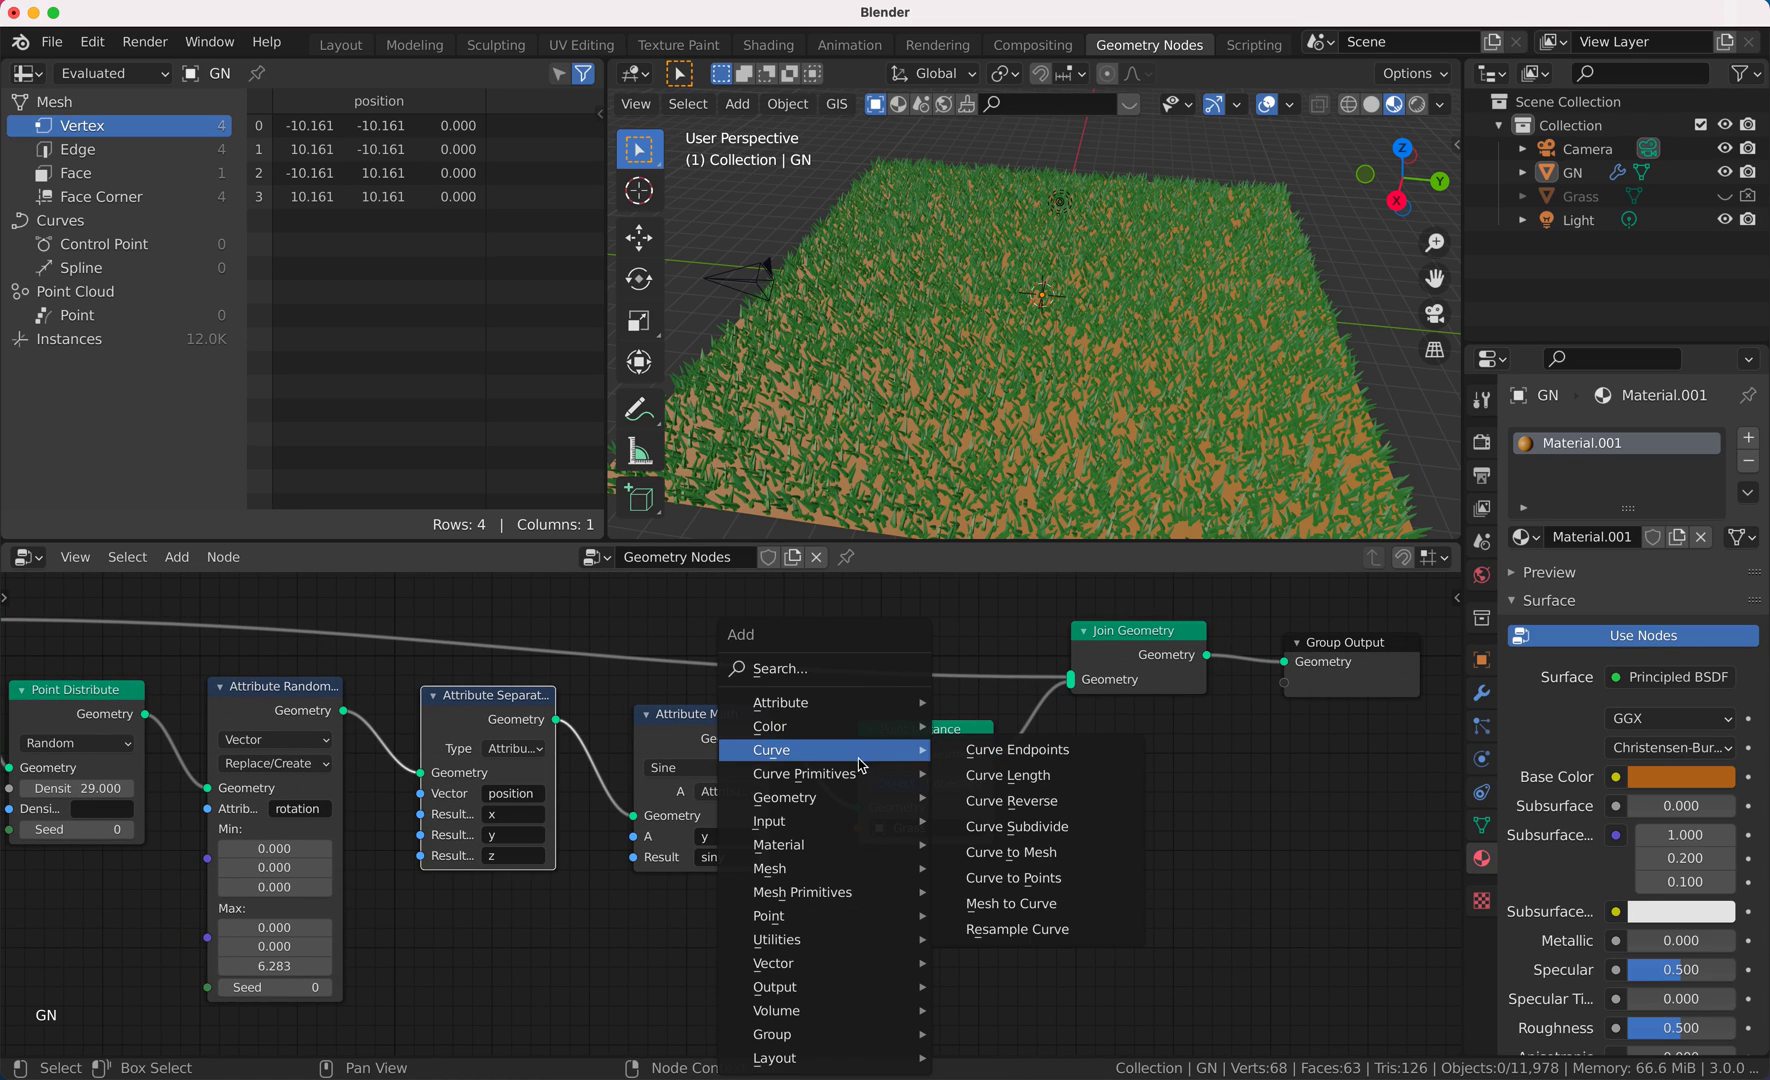
pyautogui.moveTo(851, 708)
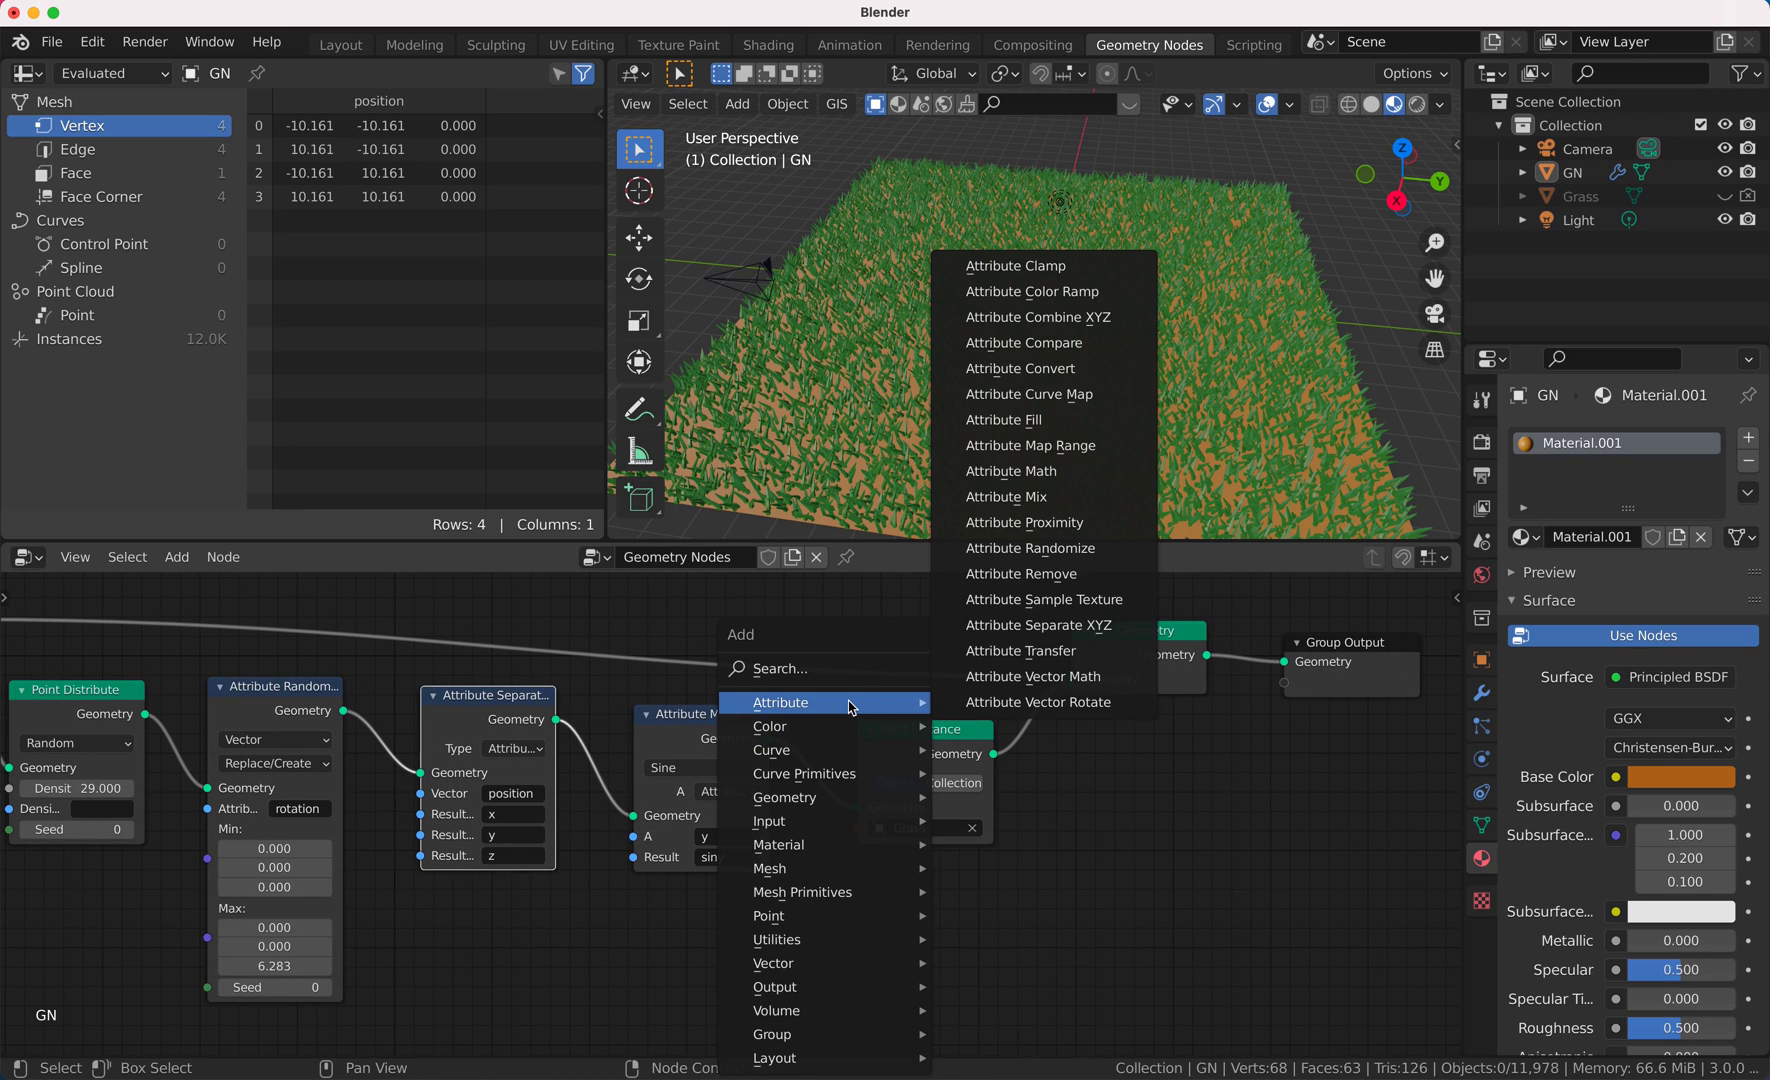
pyautogui.click(1011, 471)
pyautogui.click(810, 725)
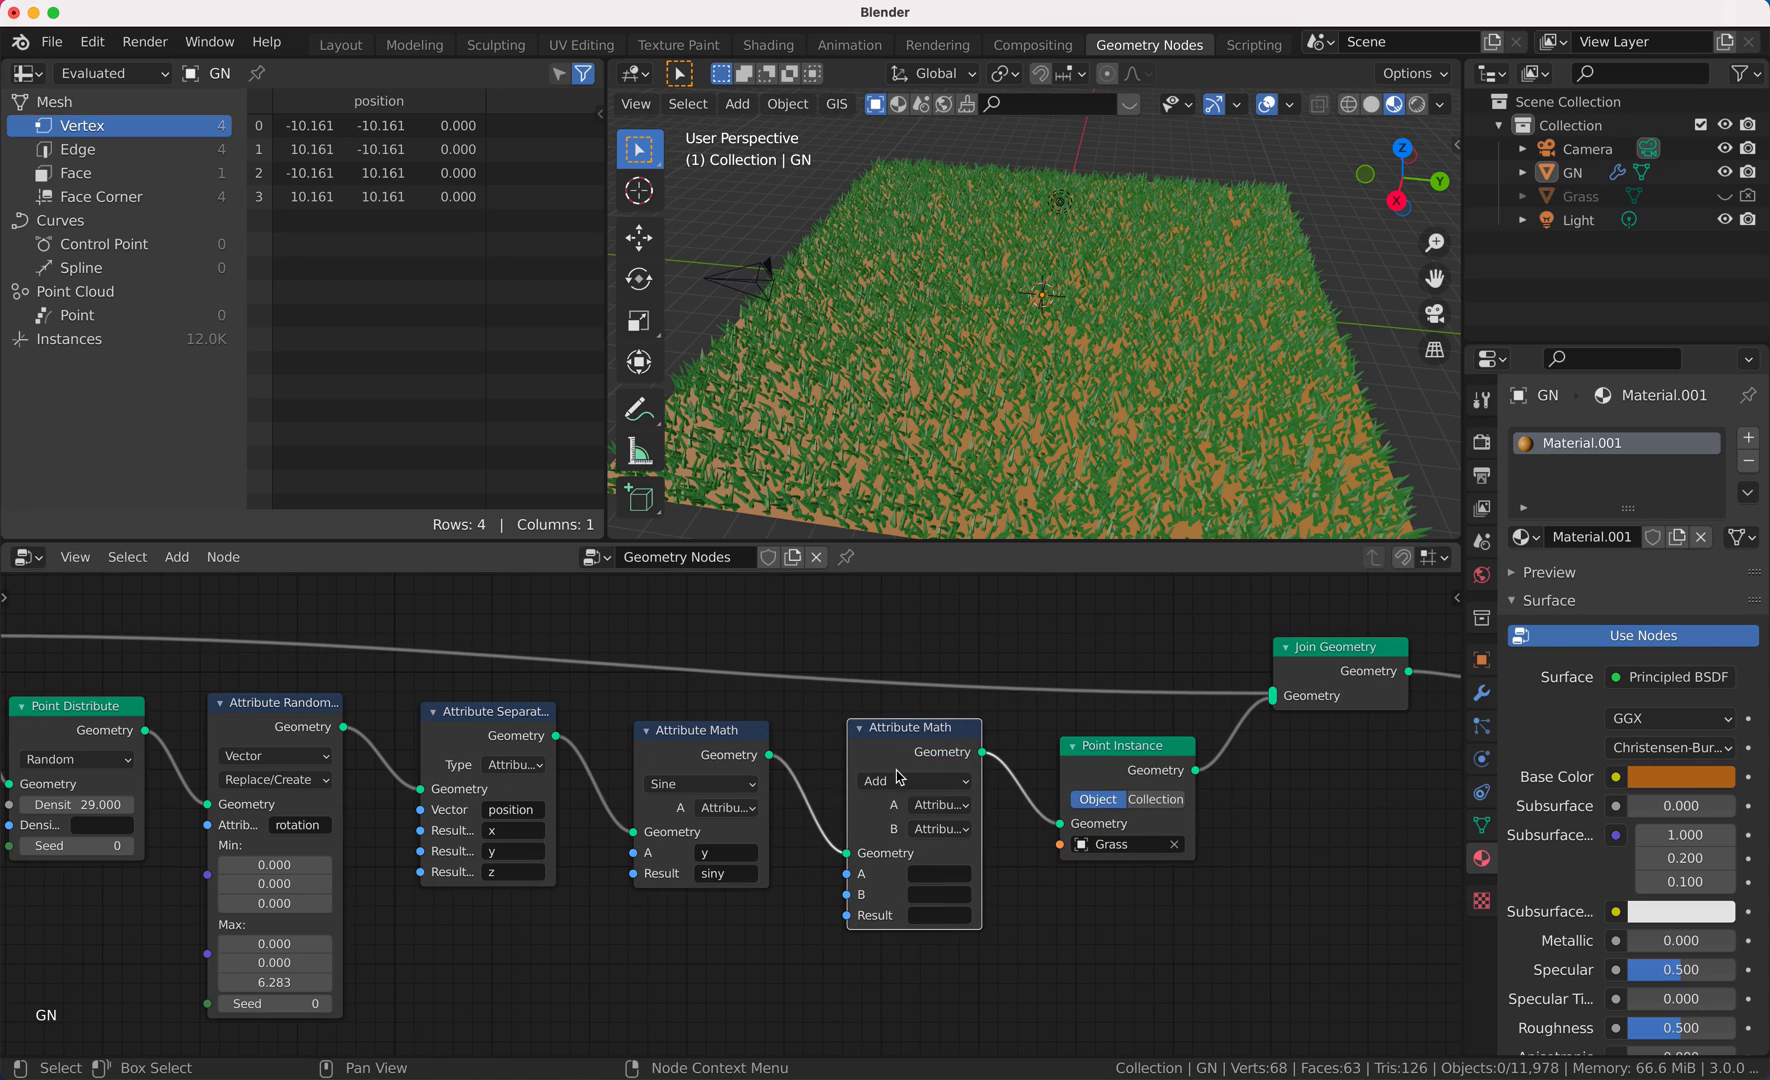
pyautogui.click(938, 806)
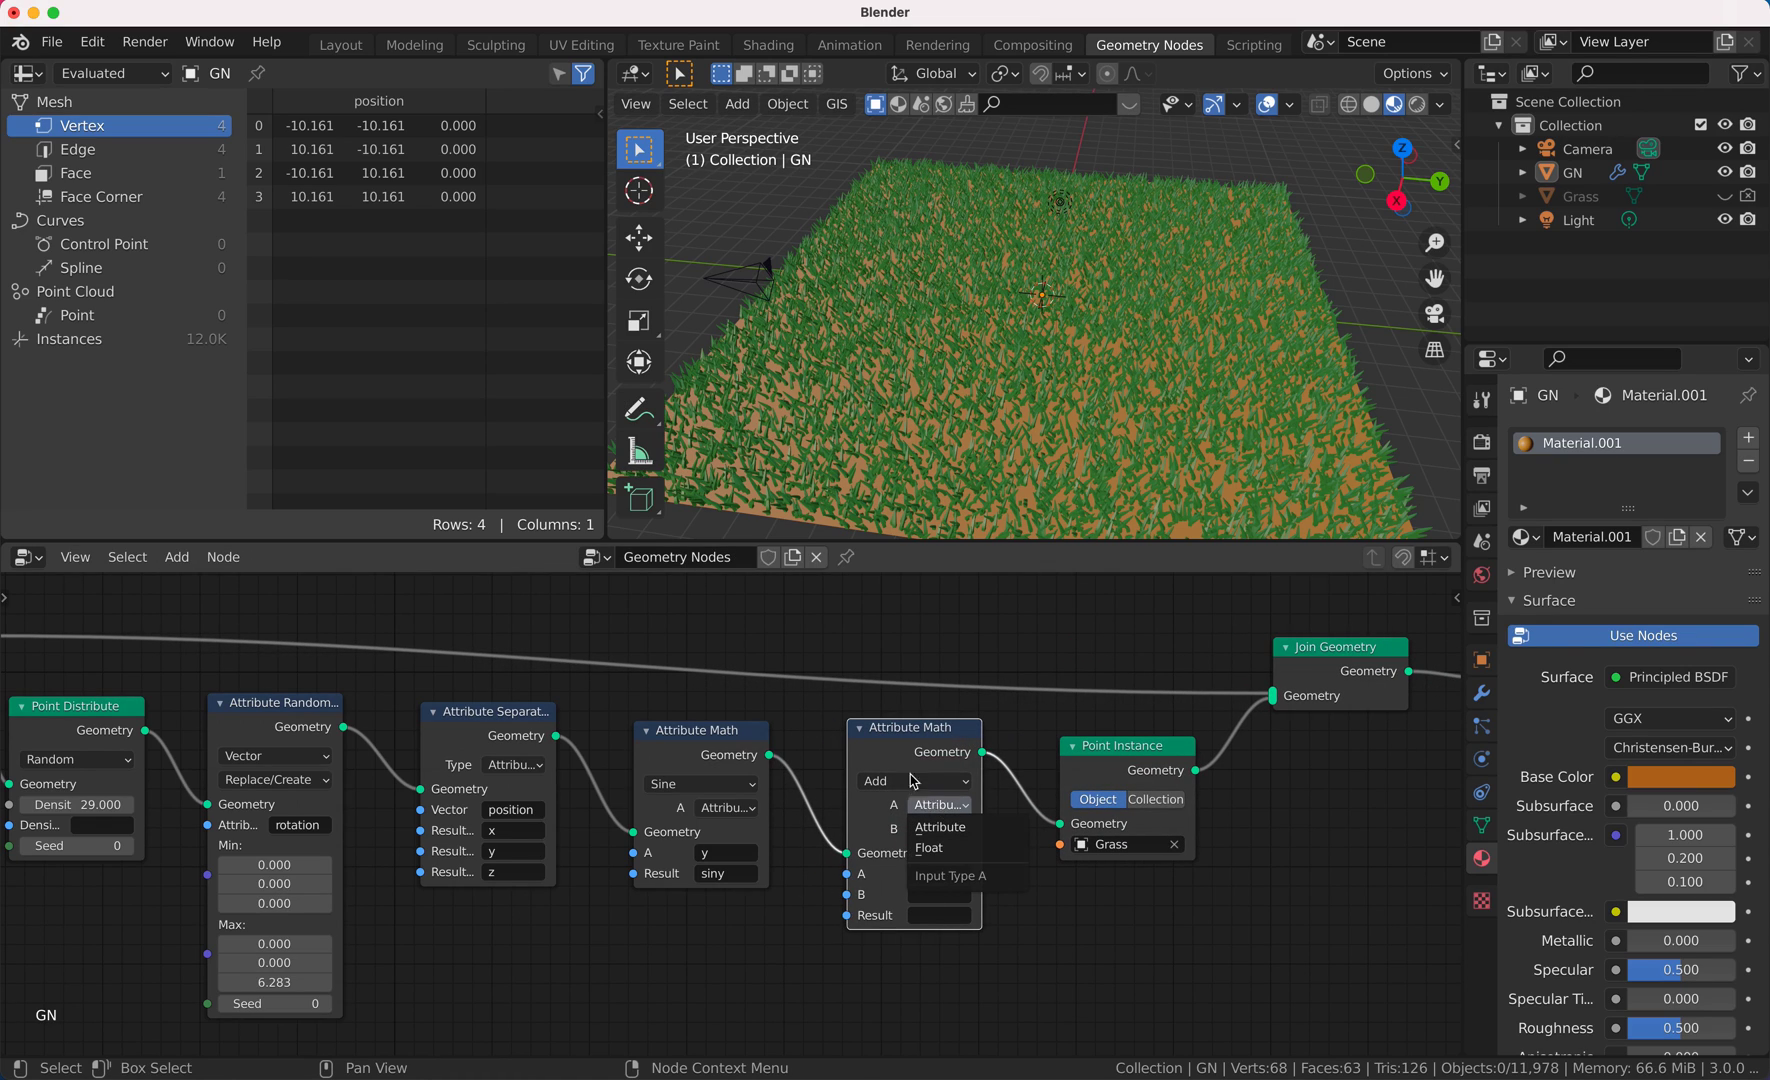
pyautogui.click(912, 780)
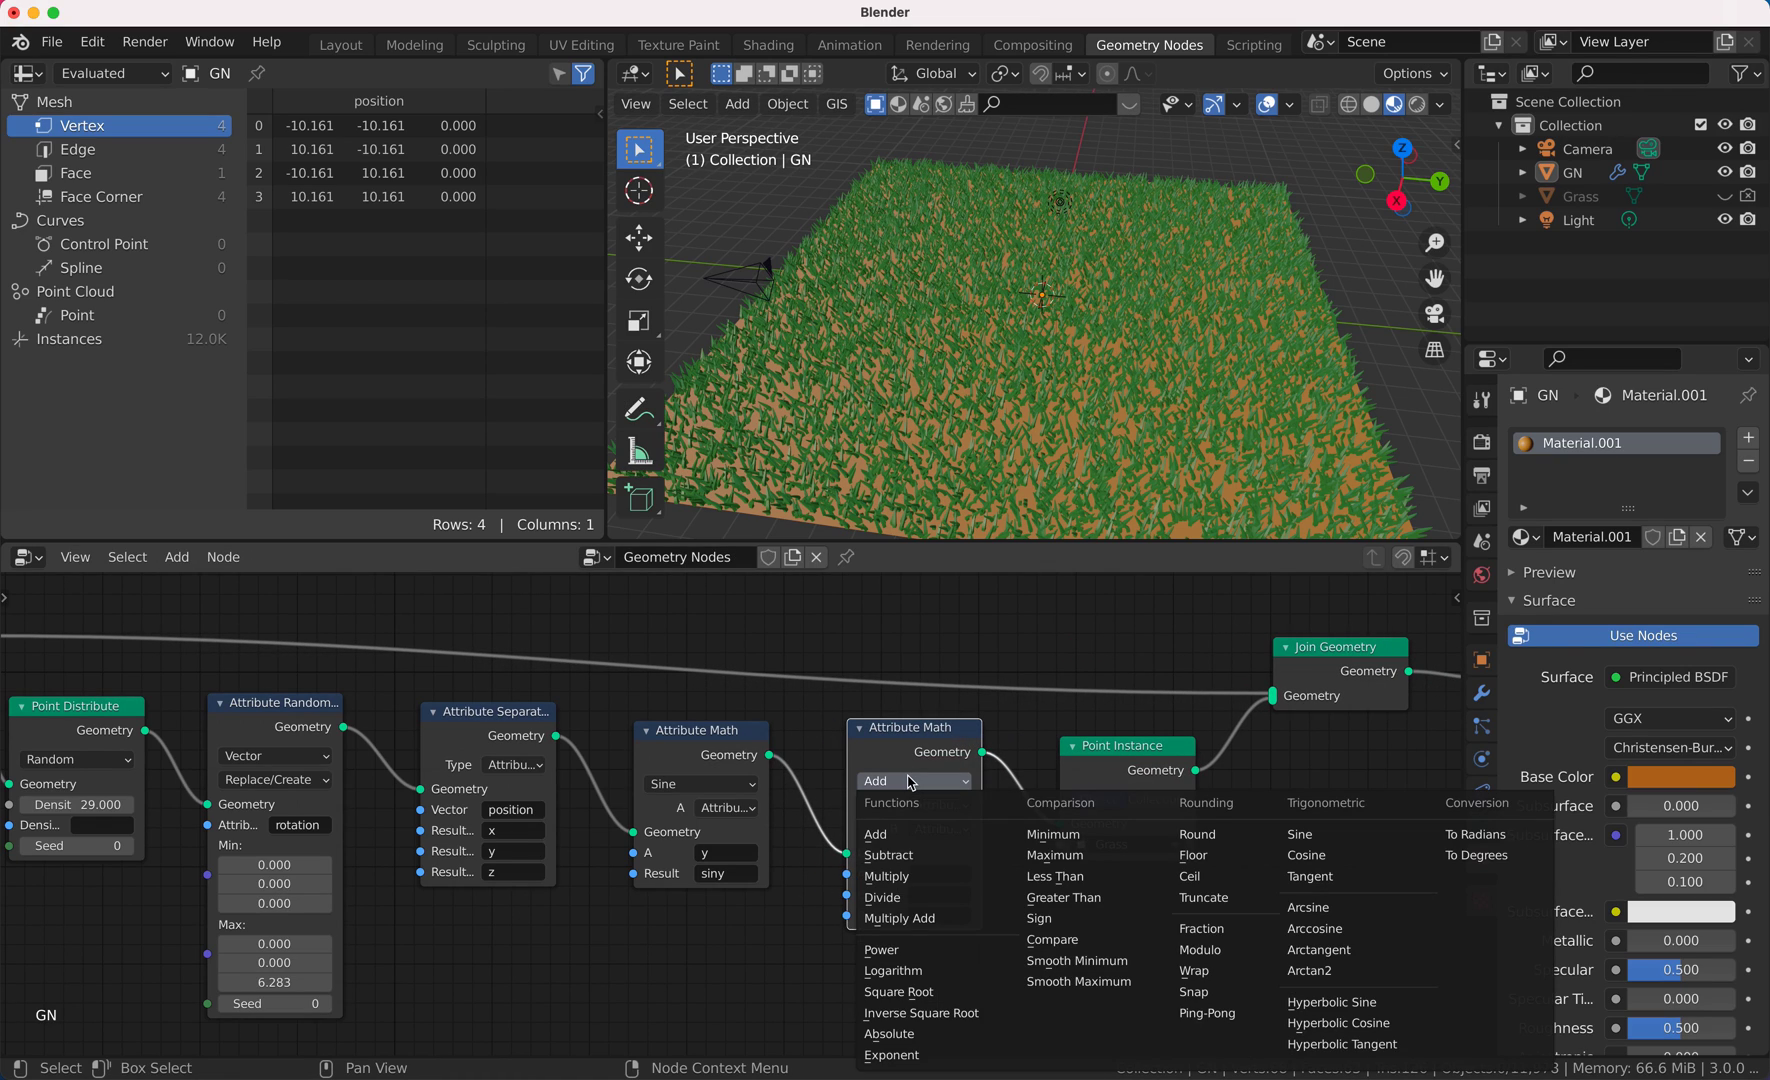
pyautogui.click(1088, 898)
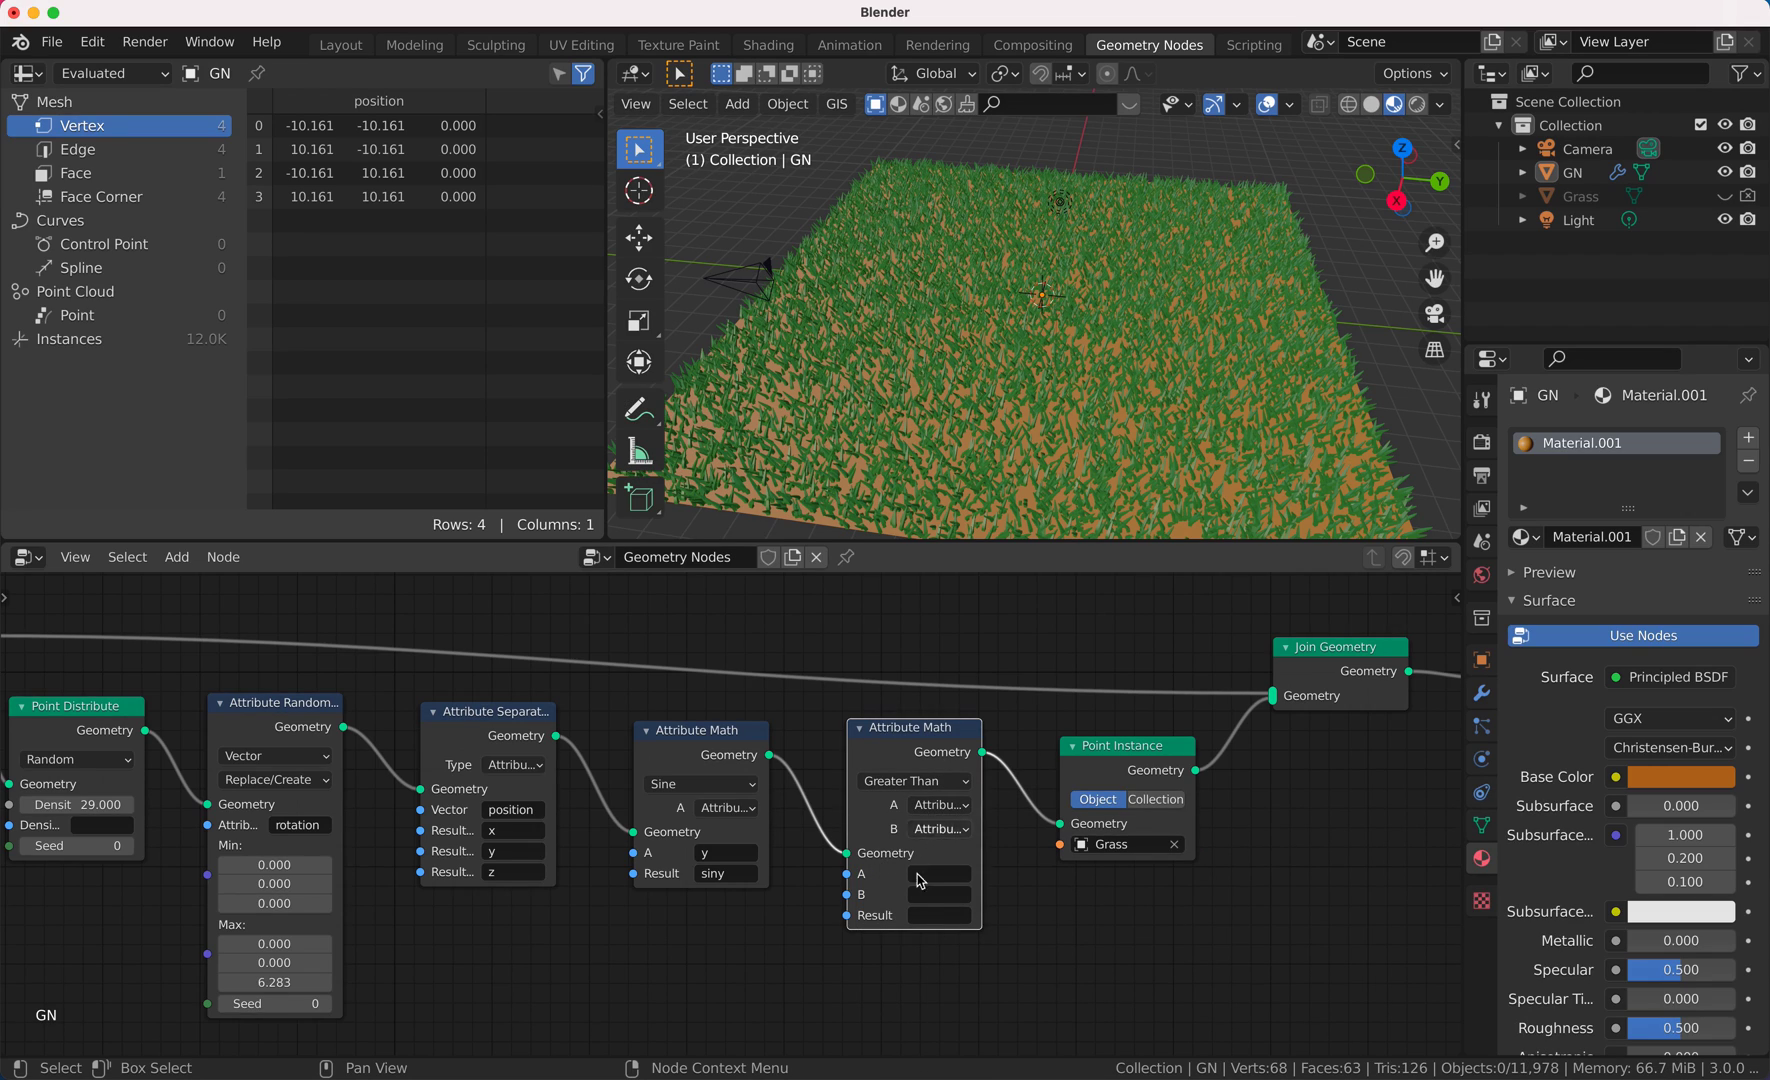
# Step: Set the comparison's input A to siny and input B to a Float value
pyautogui.click(937, 872)
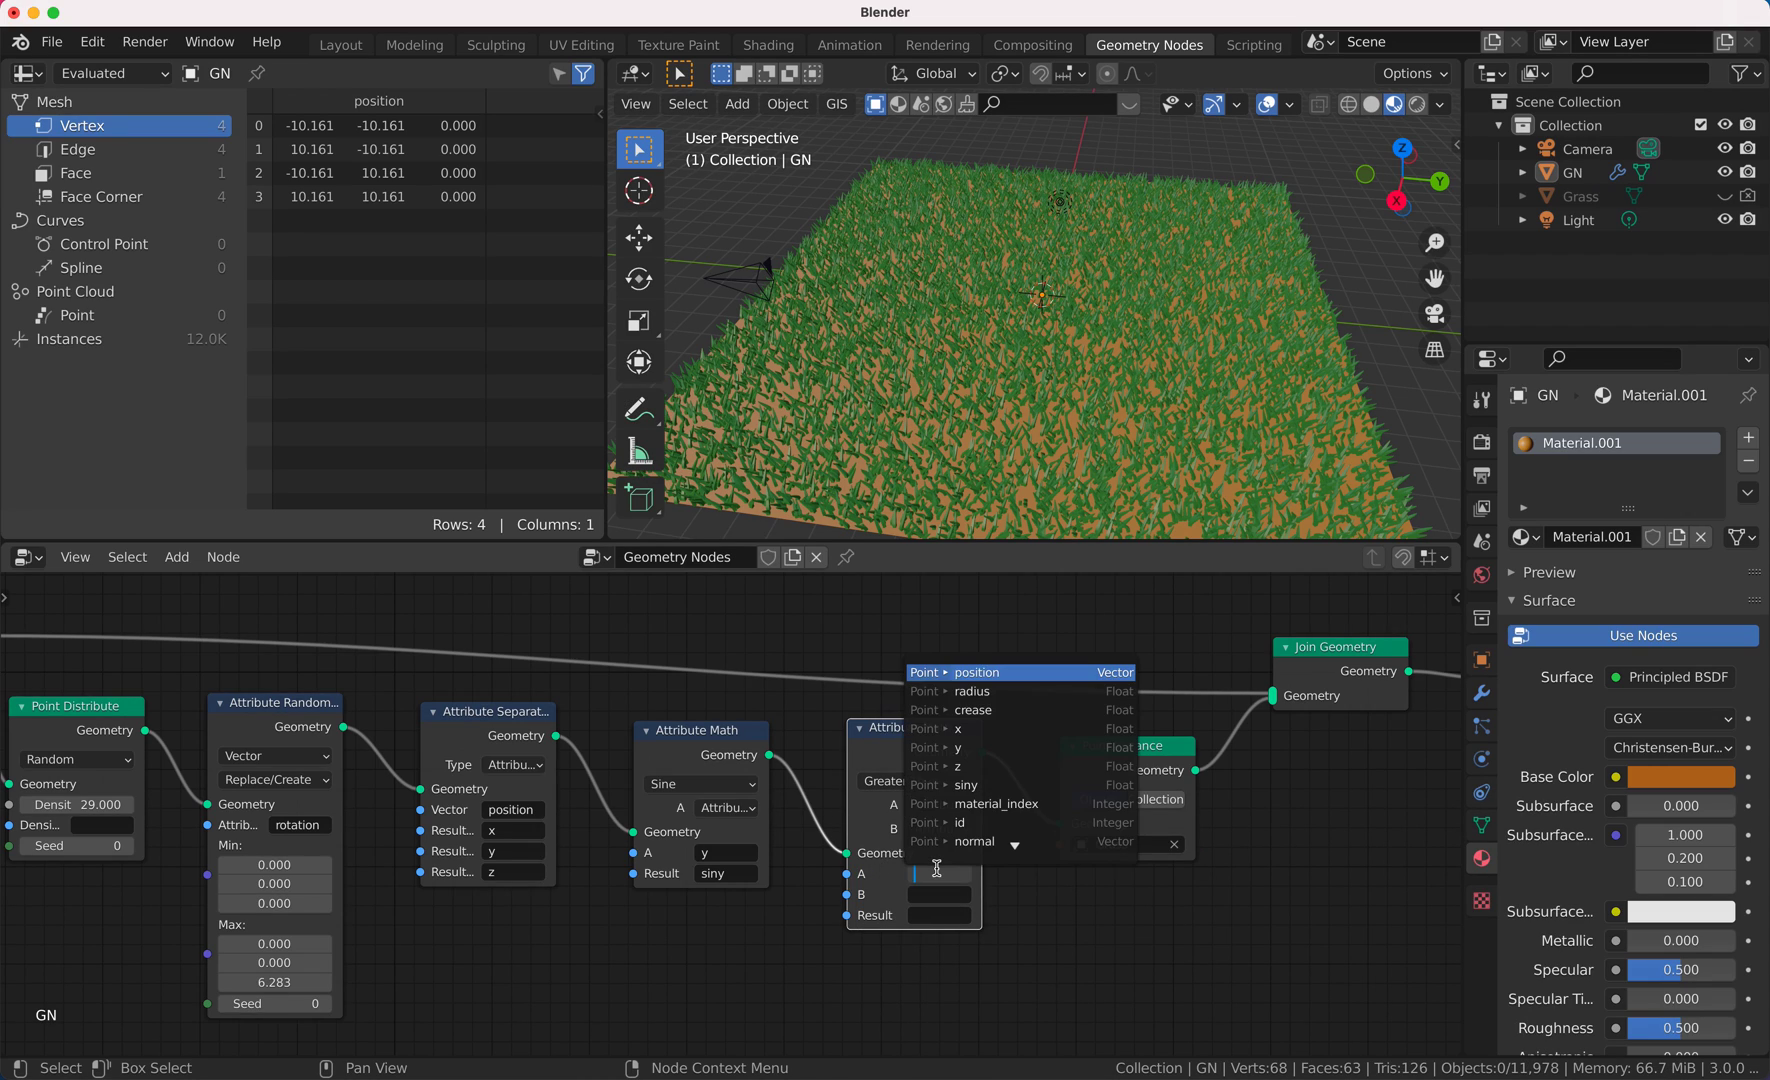
pyautogui.write('siny')
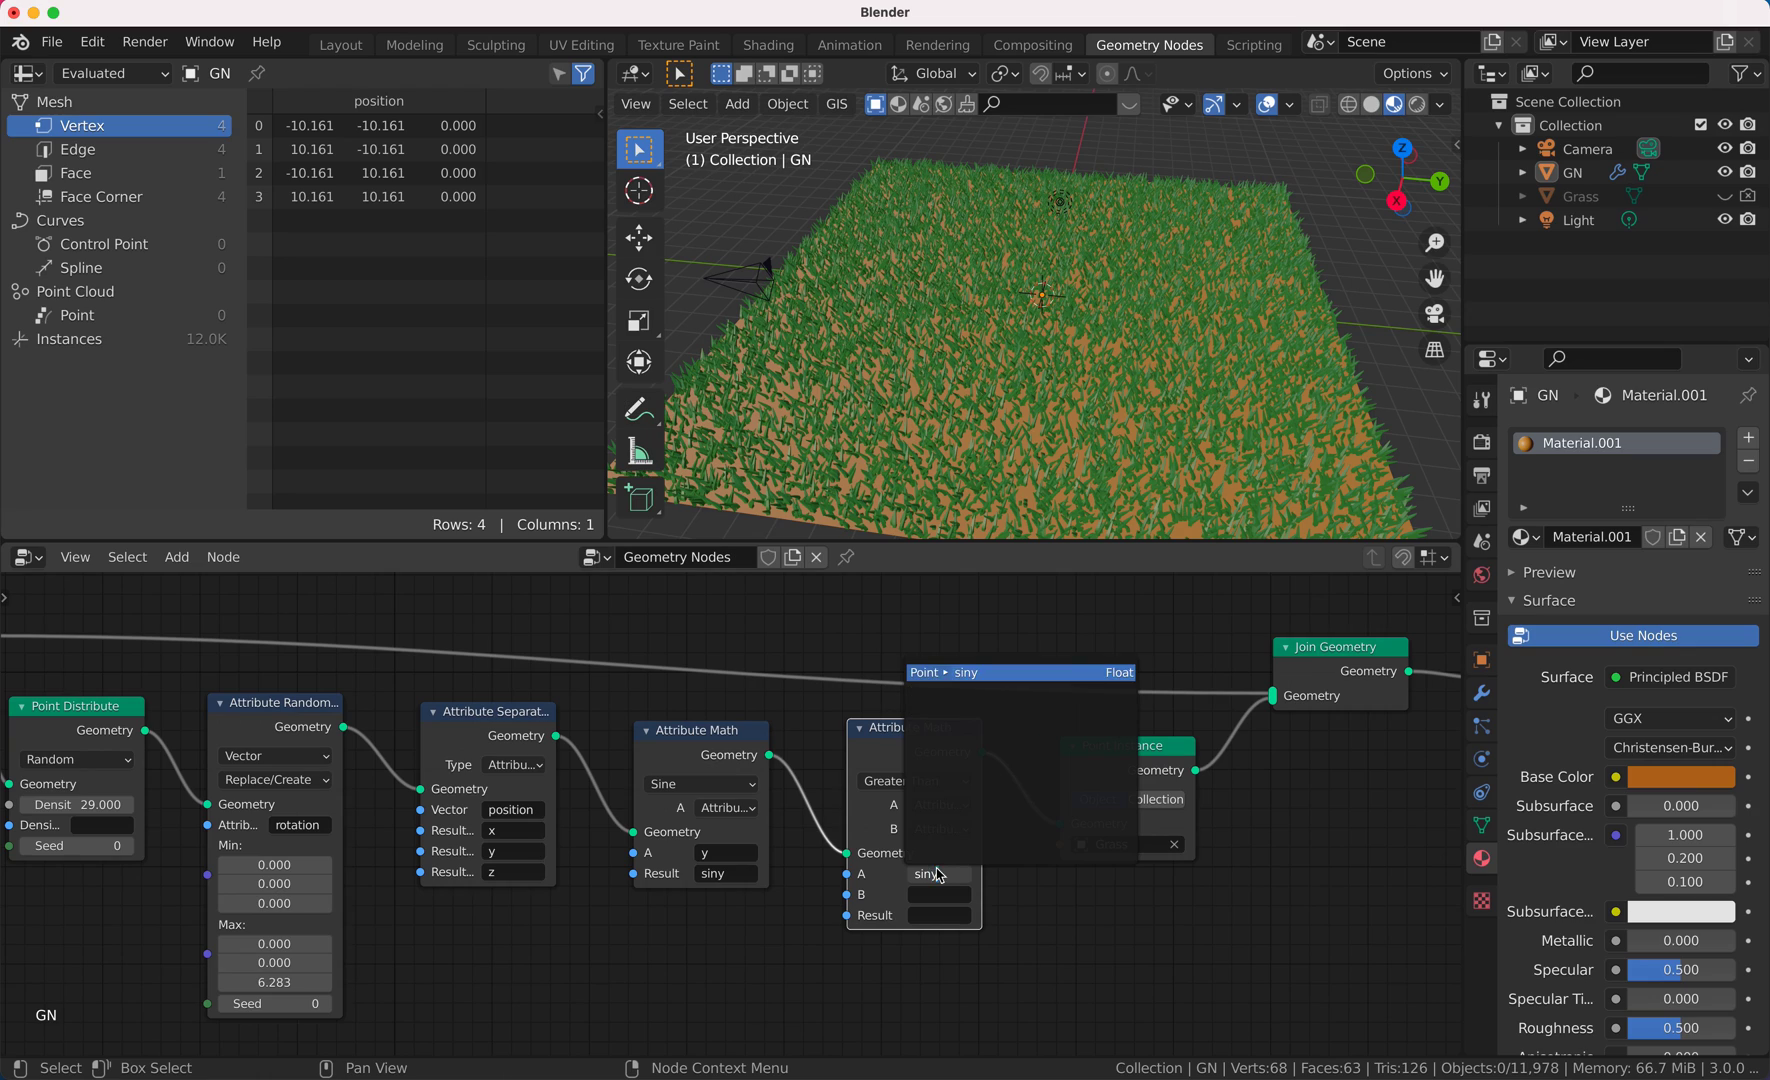
pyautogui.press('Return')
pyautogui.click(940, 828)
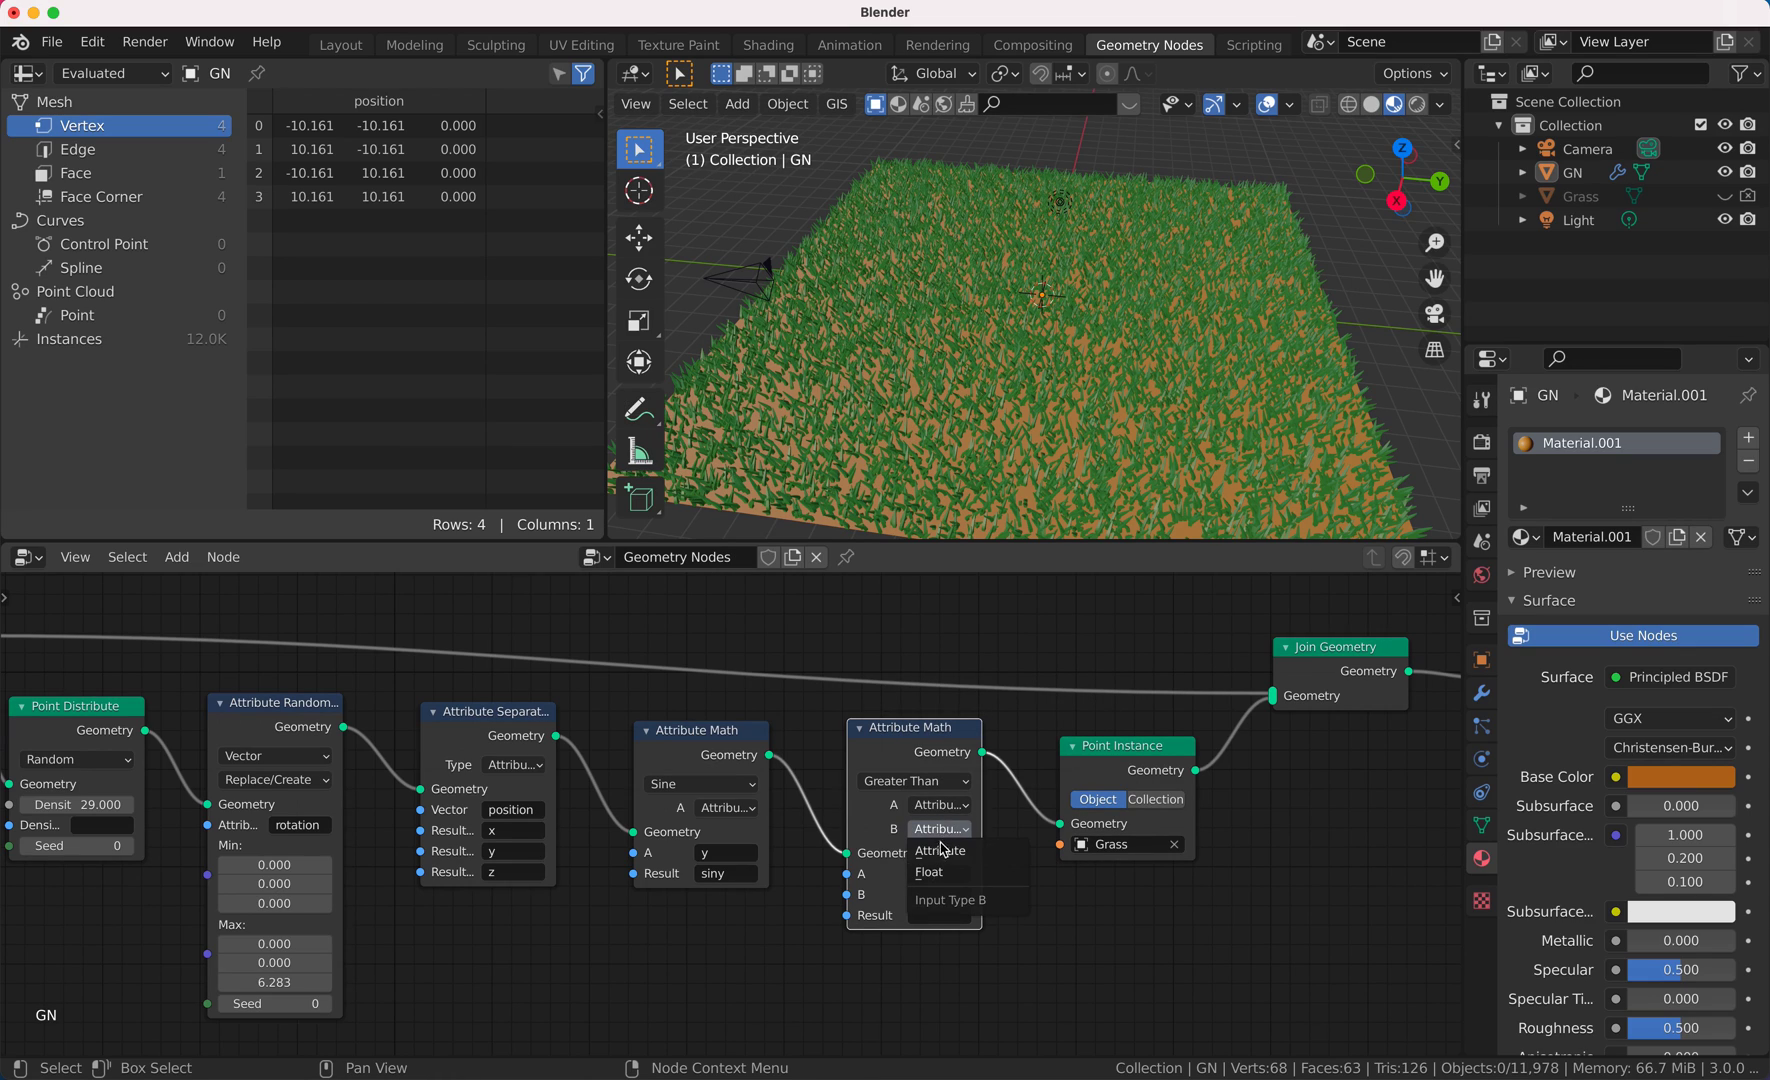
pyautogui.click(950, 866)
pyautogui.click(930, 916)
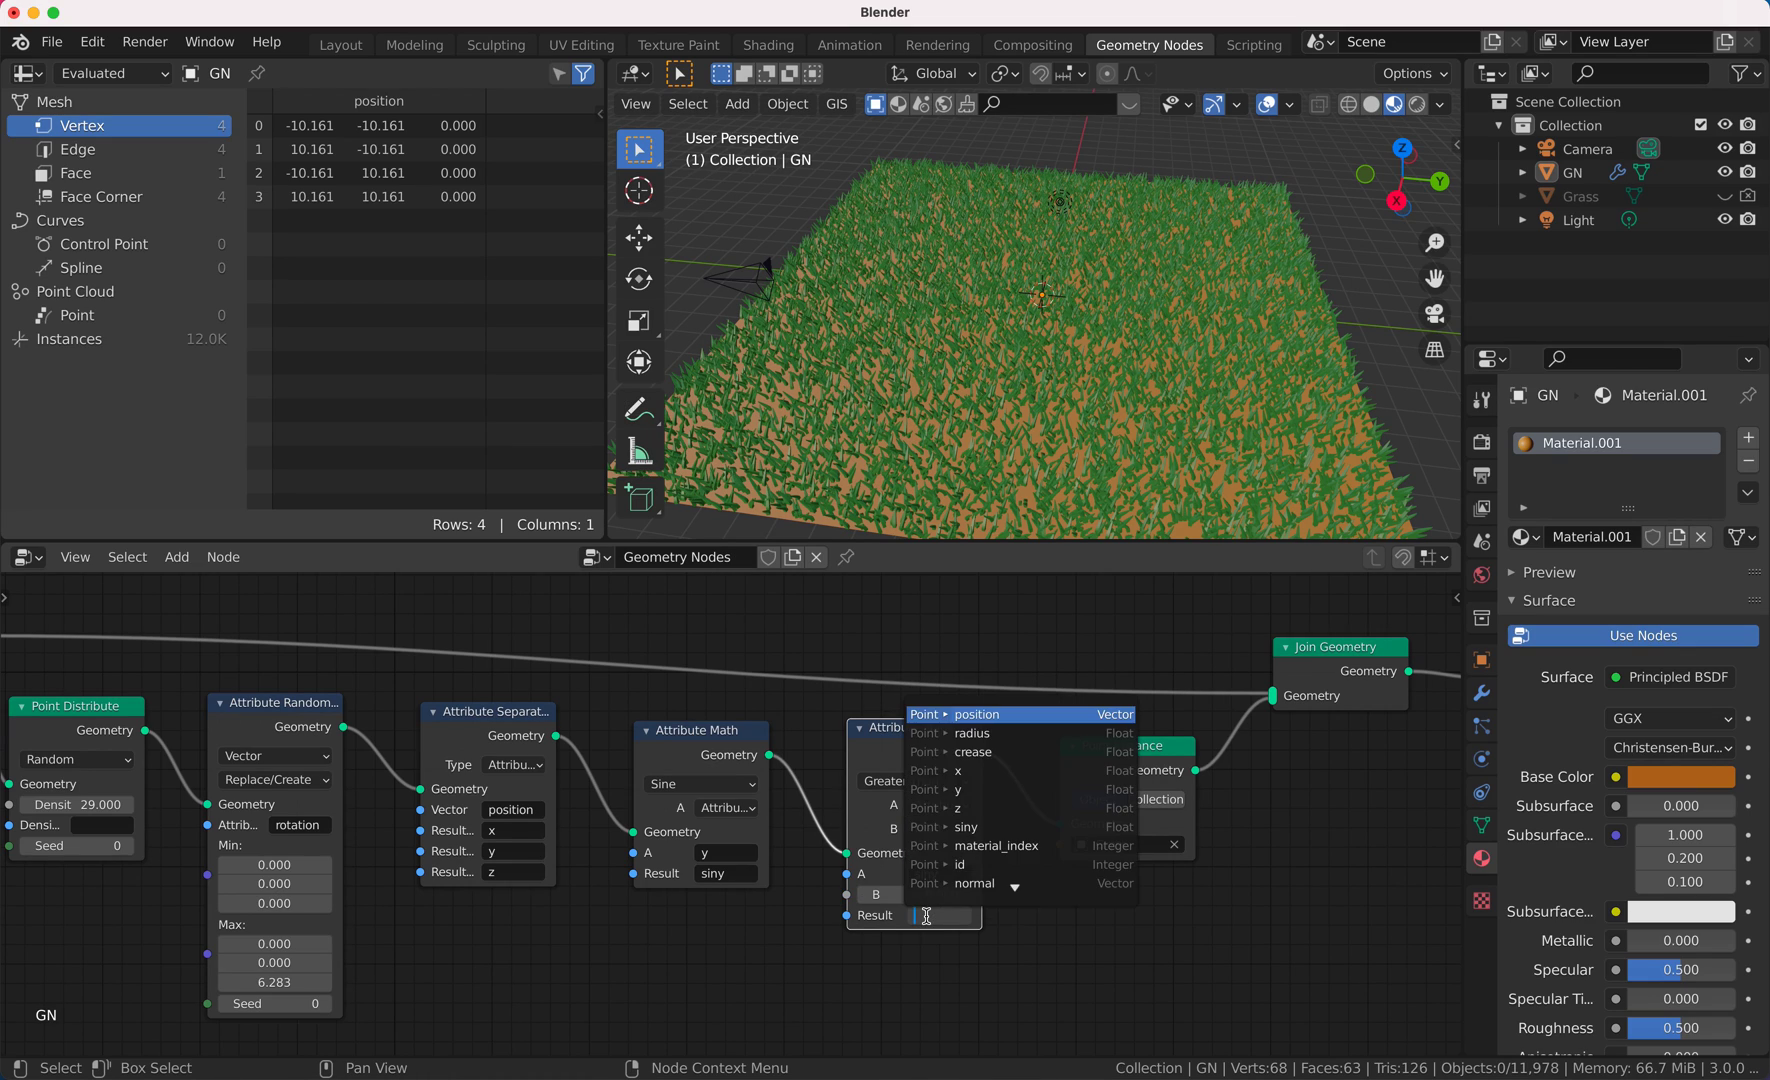
# Step: Write the comparison result to scale with a threshold of 0.0
pyautogui.write('scale')
pyautogui.press('Return')
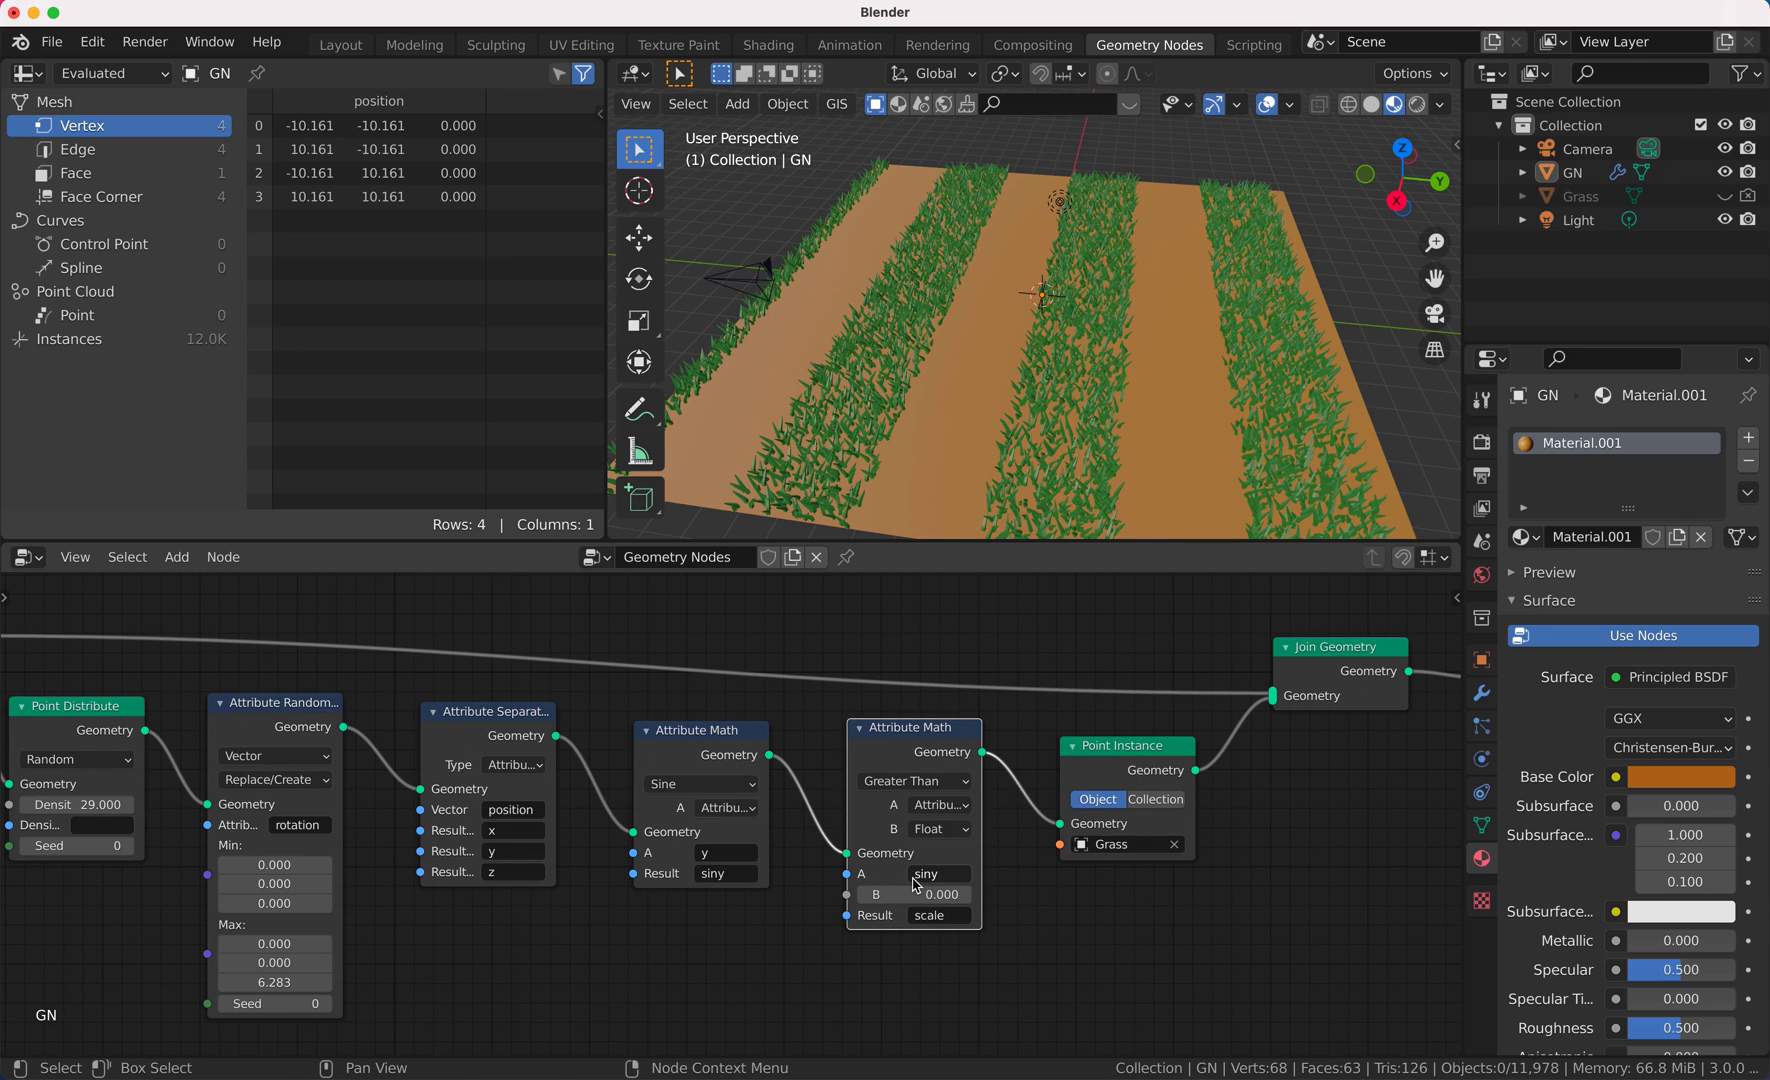
pyautogui.click(930, 894)
pyautogui.write('0.0')
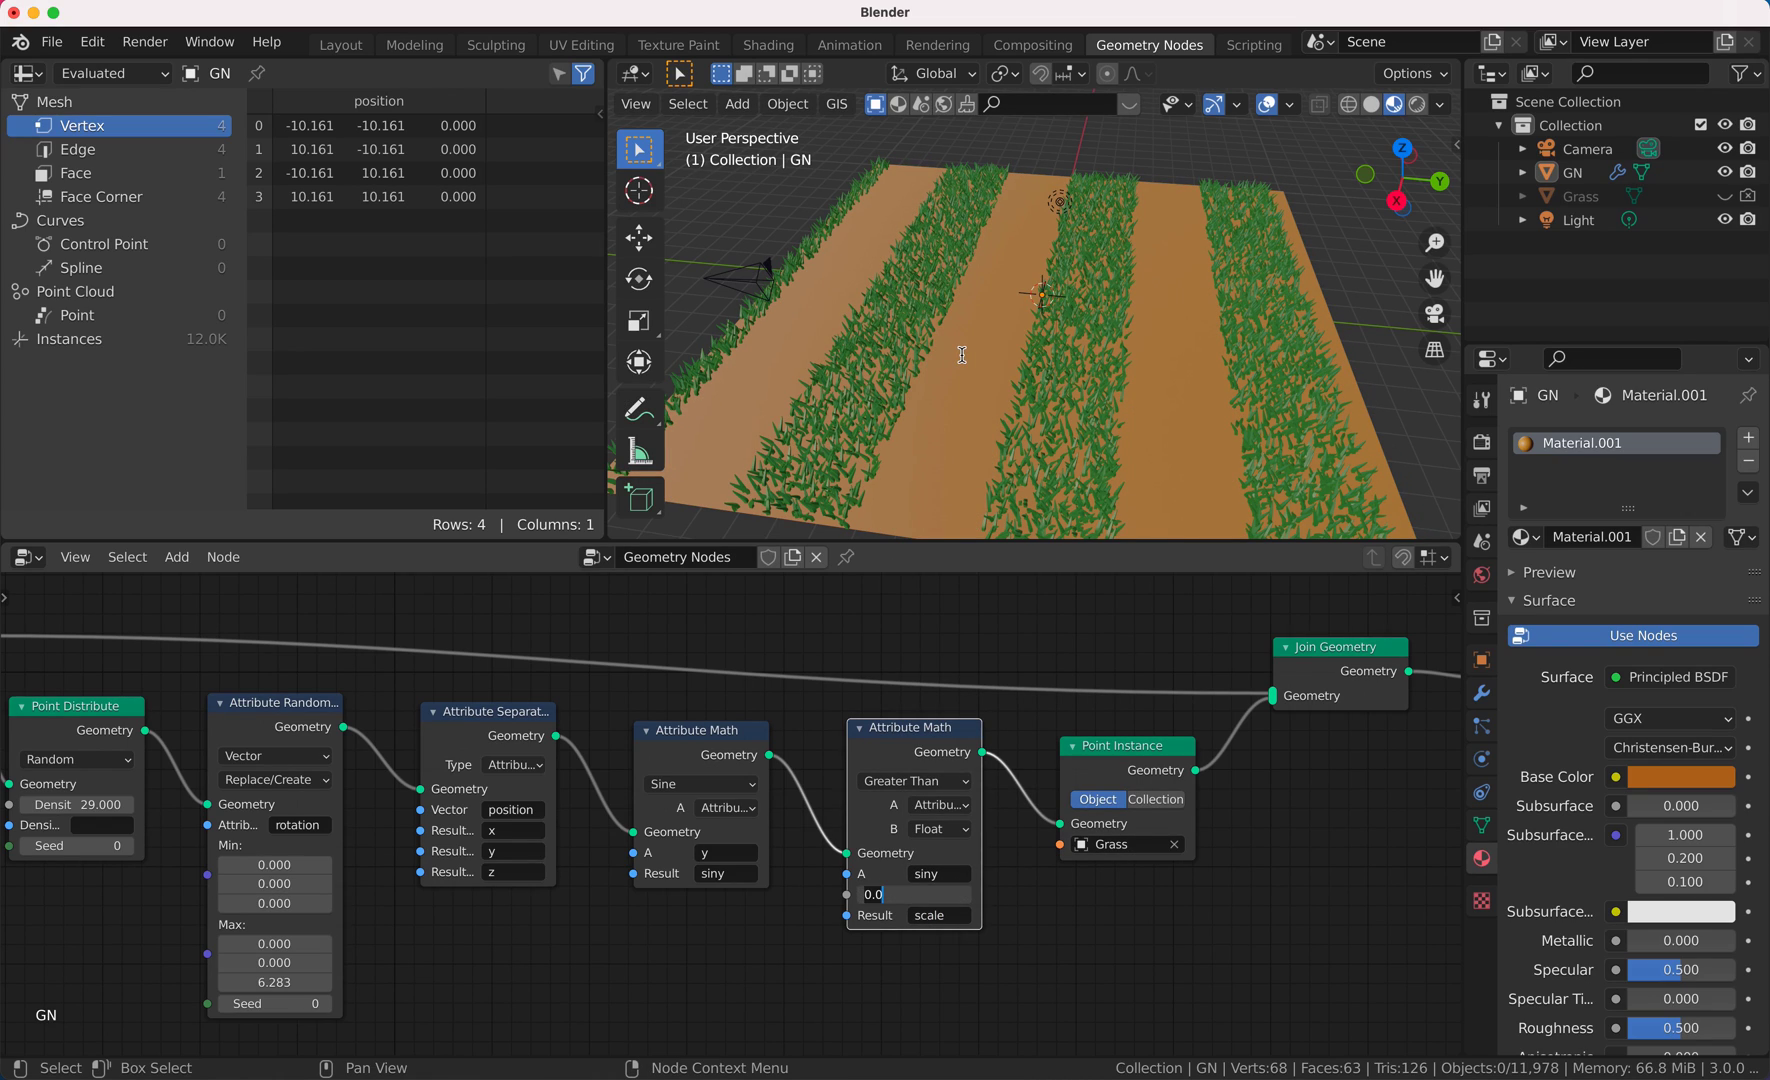
pyautogui.press('Return')
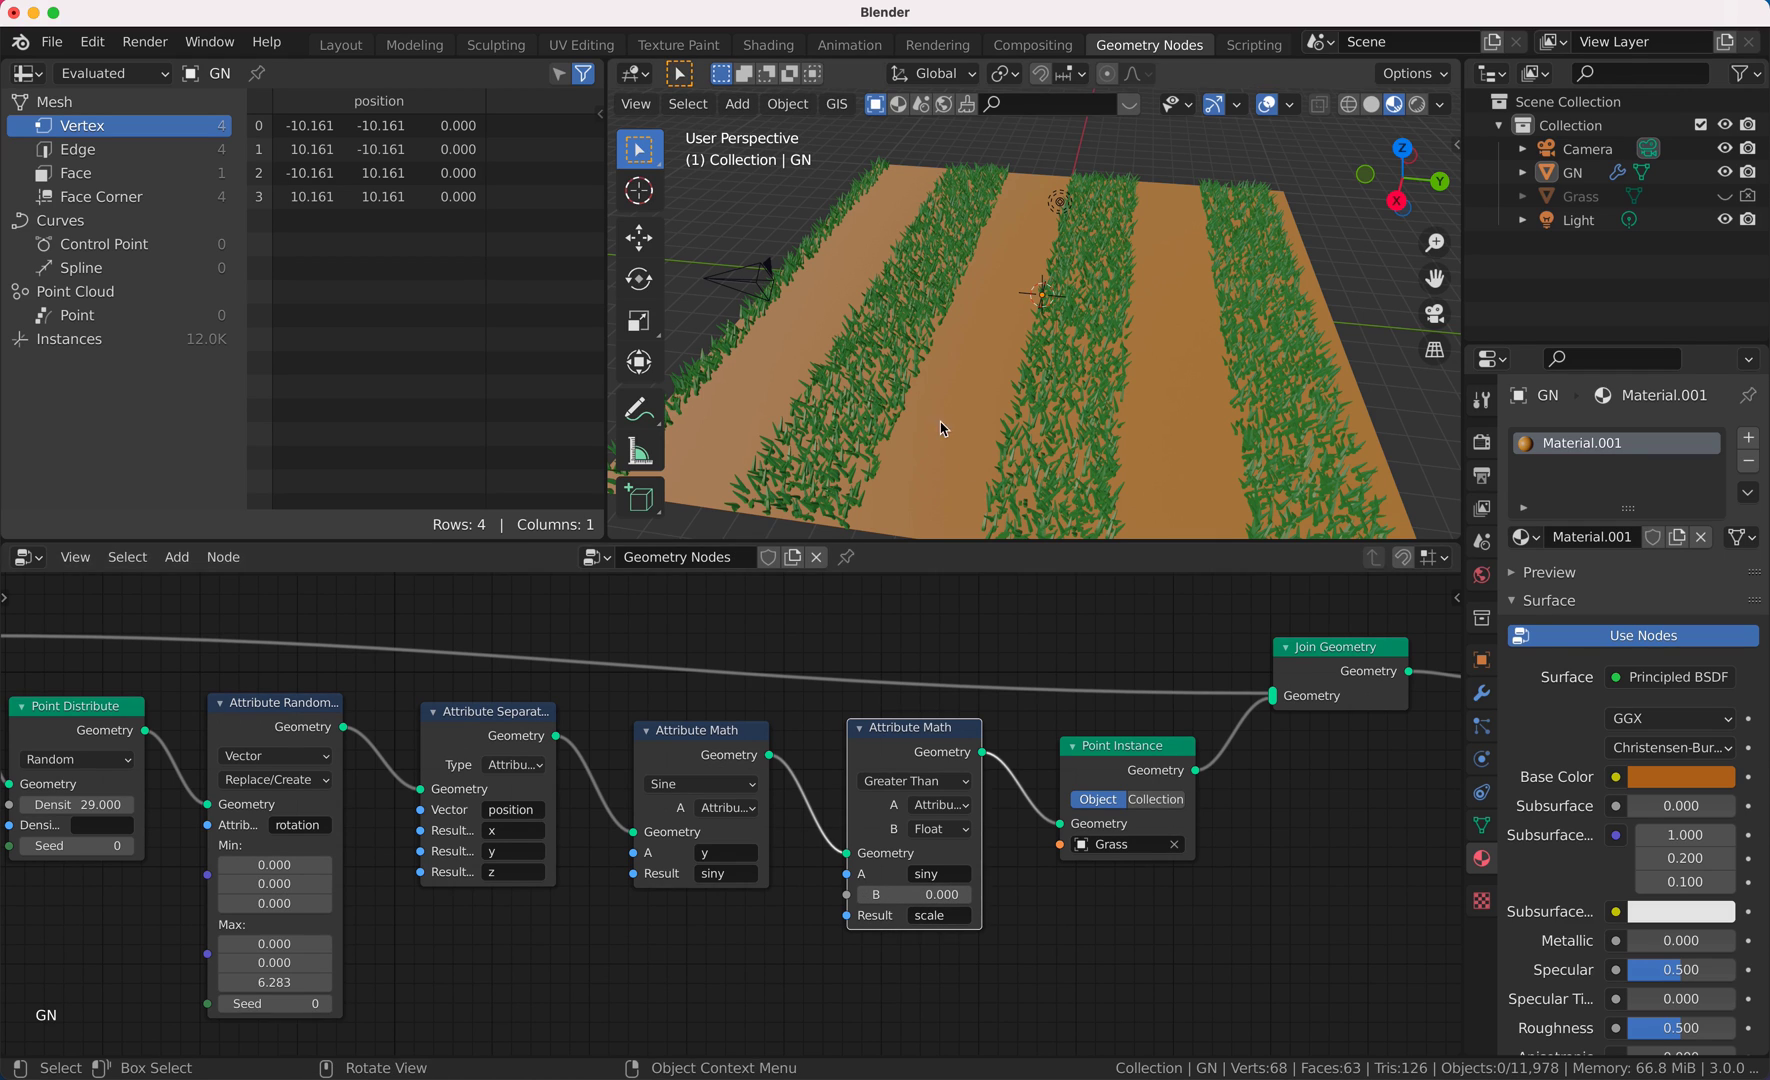
# Step: Drag the Greater Than threshold to -0.280 and check the wider grass rows
pyautogui.scroll(-5, 913, 361)
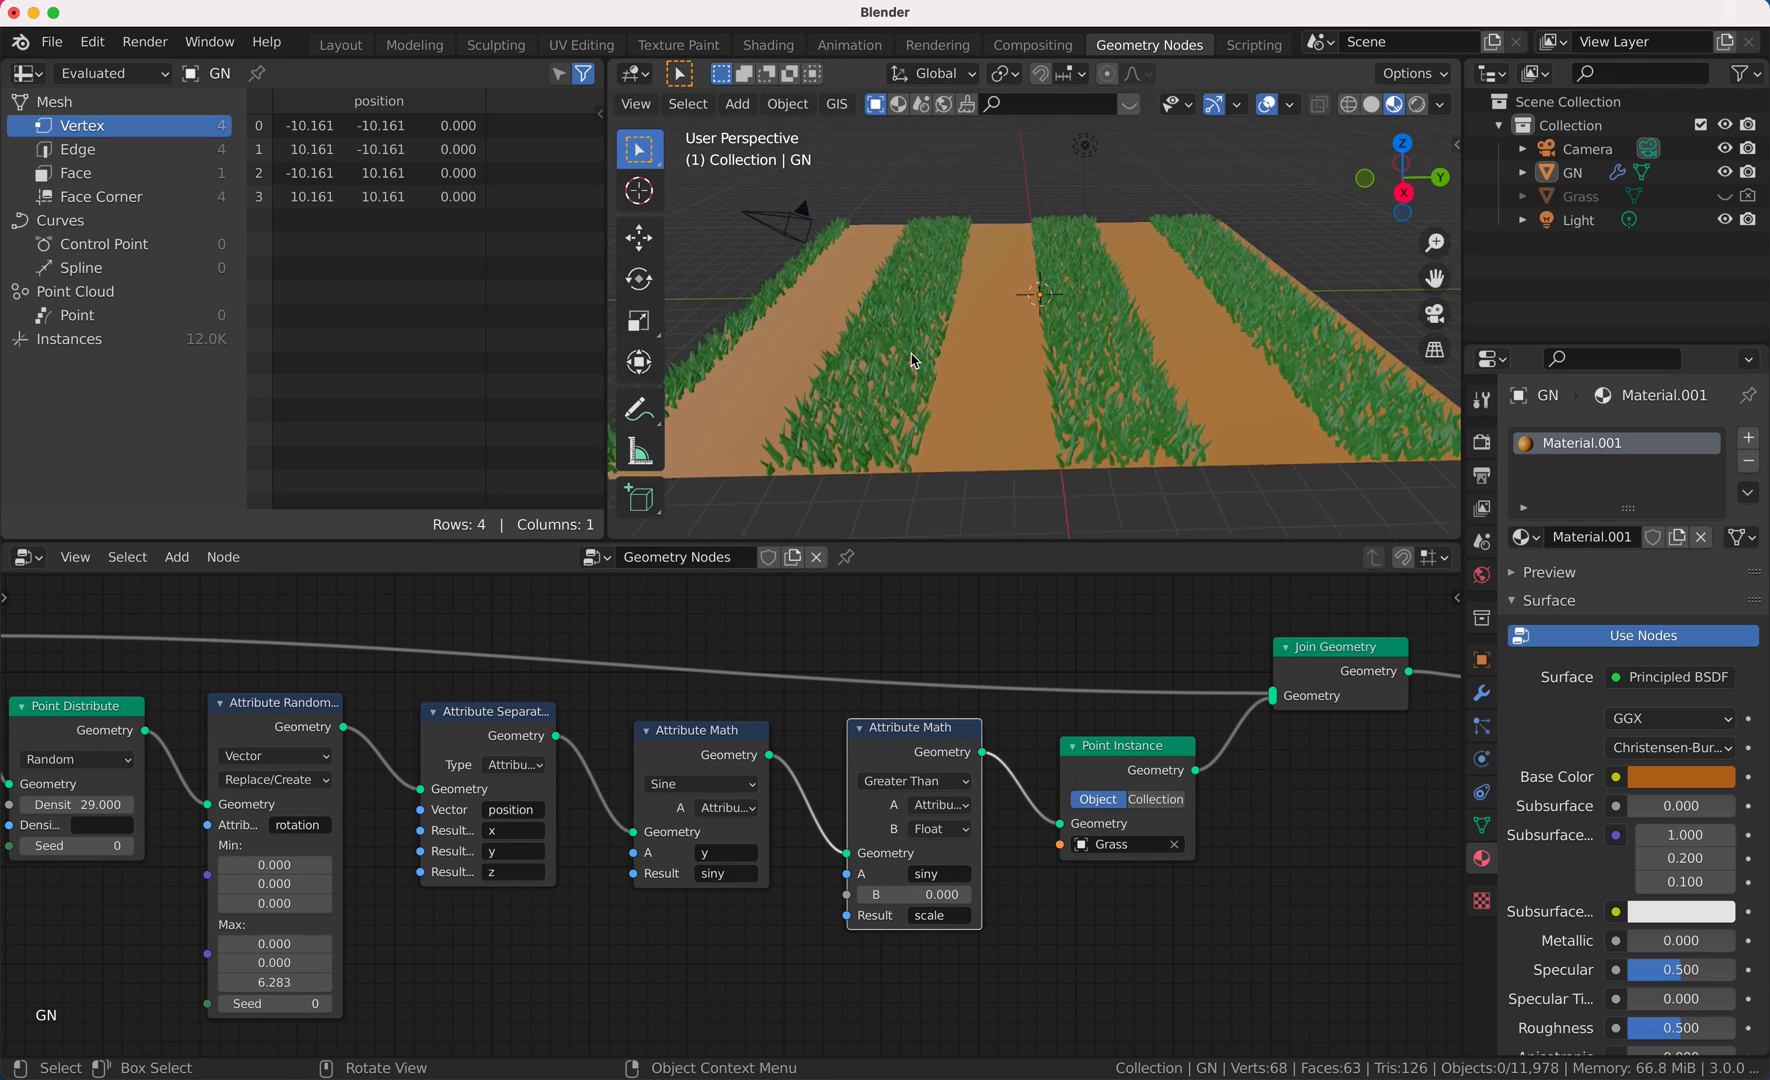
pyautogui.scroll(3, 913, 361)
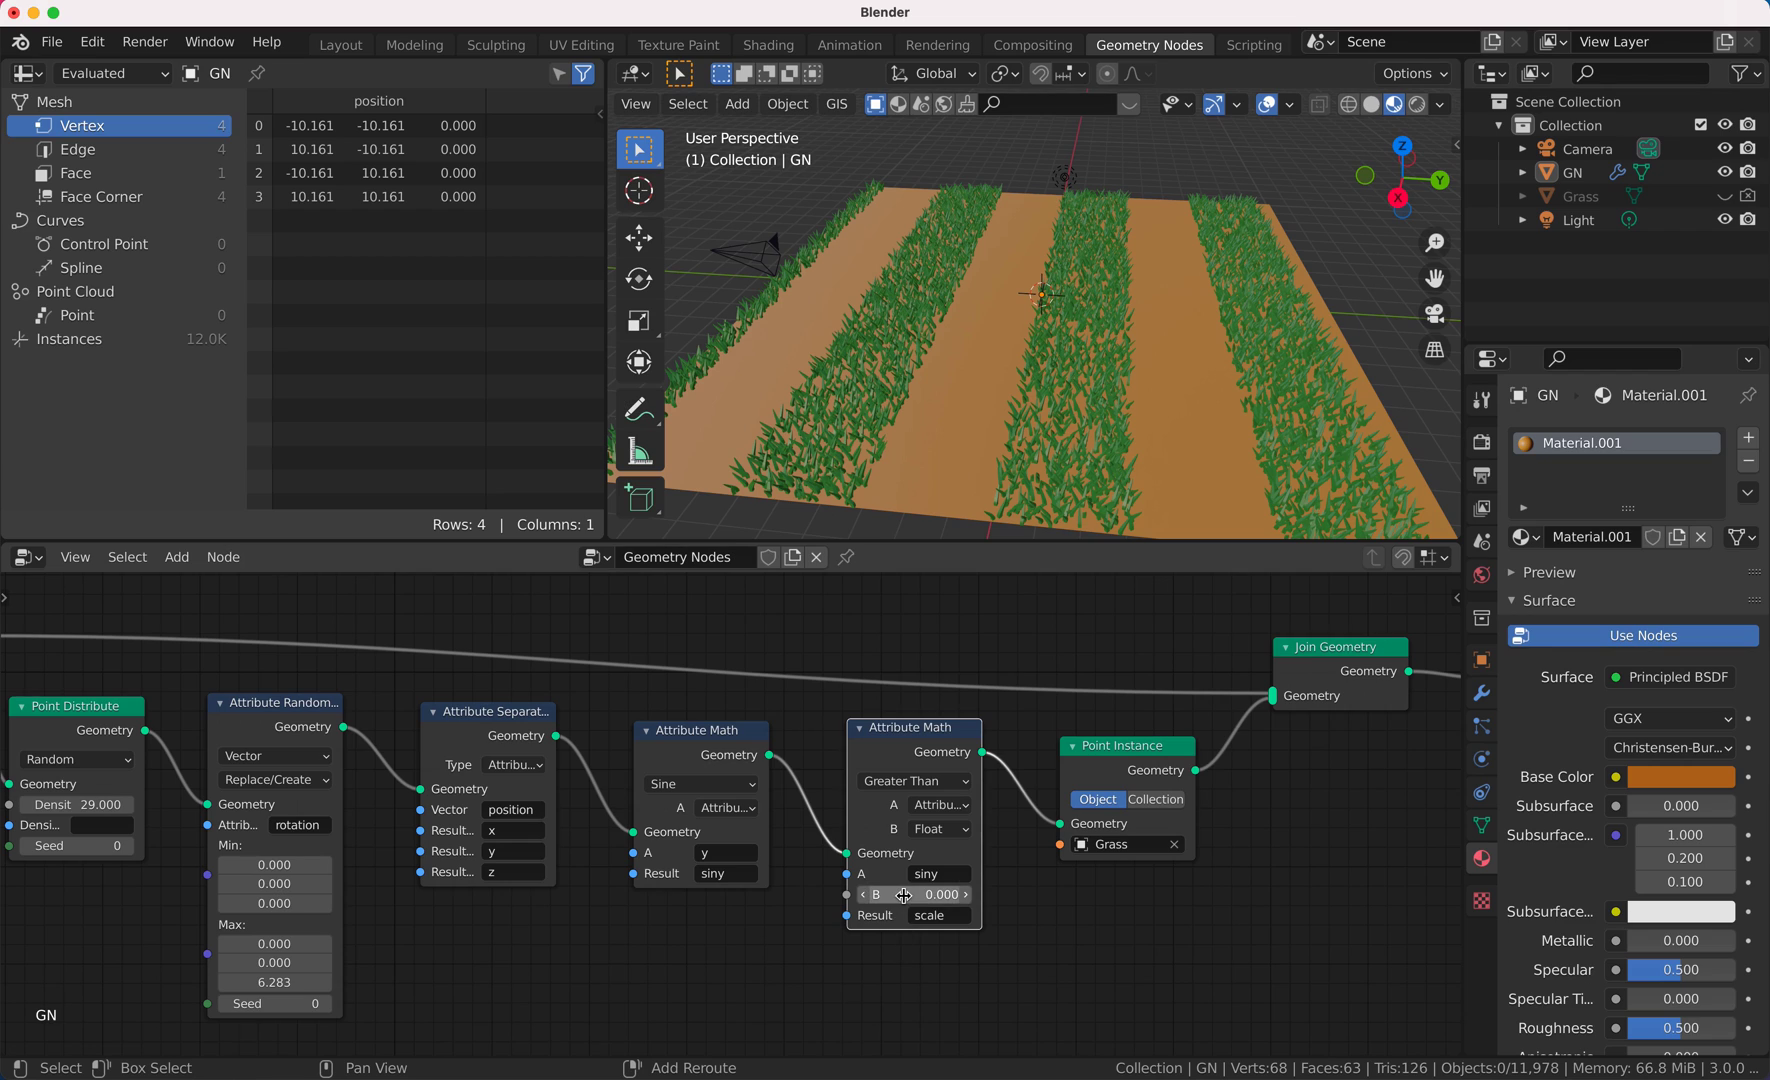
pyautogui.moveTo(940, 894)
pyautogui.mouseDown()
pyautogui.moveTo(1004, 894)
pyautogui.moveTo(864, 894)
pyautogui.moveTo(916, 895)
pyautogui.mouseUp()
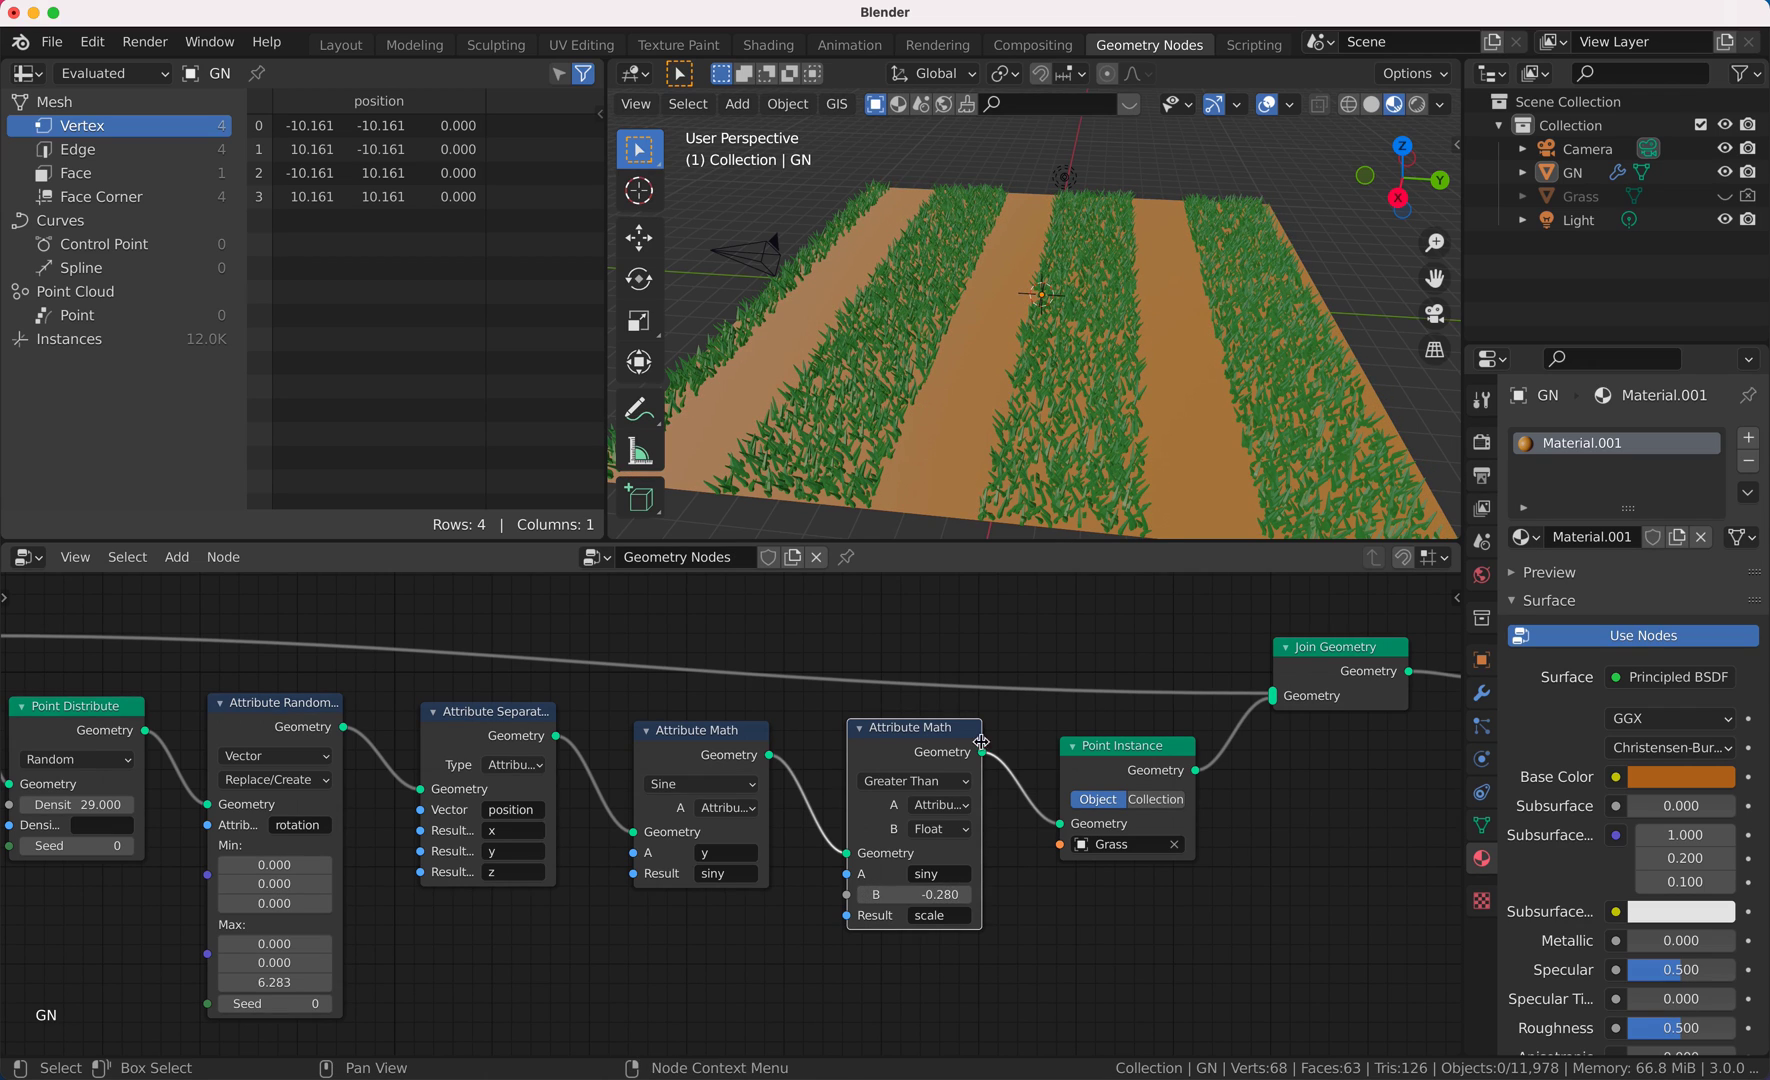
pyautogui.hscroll(-5, 987, 423)
pyautogui.scroll(3, 987, 423)
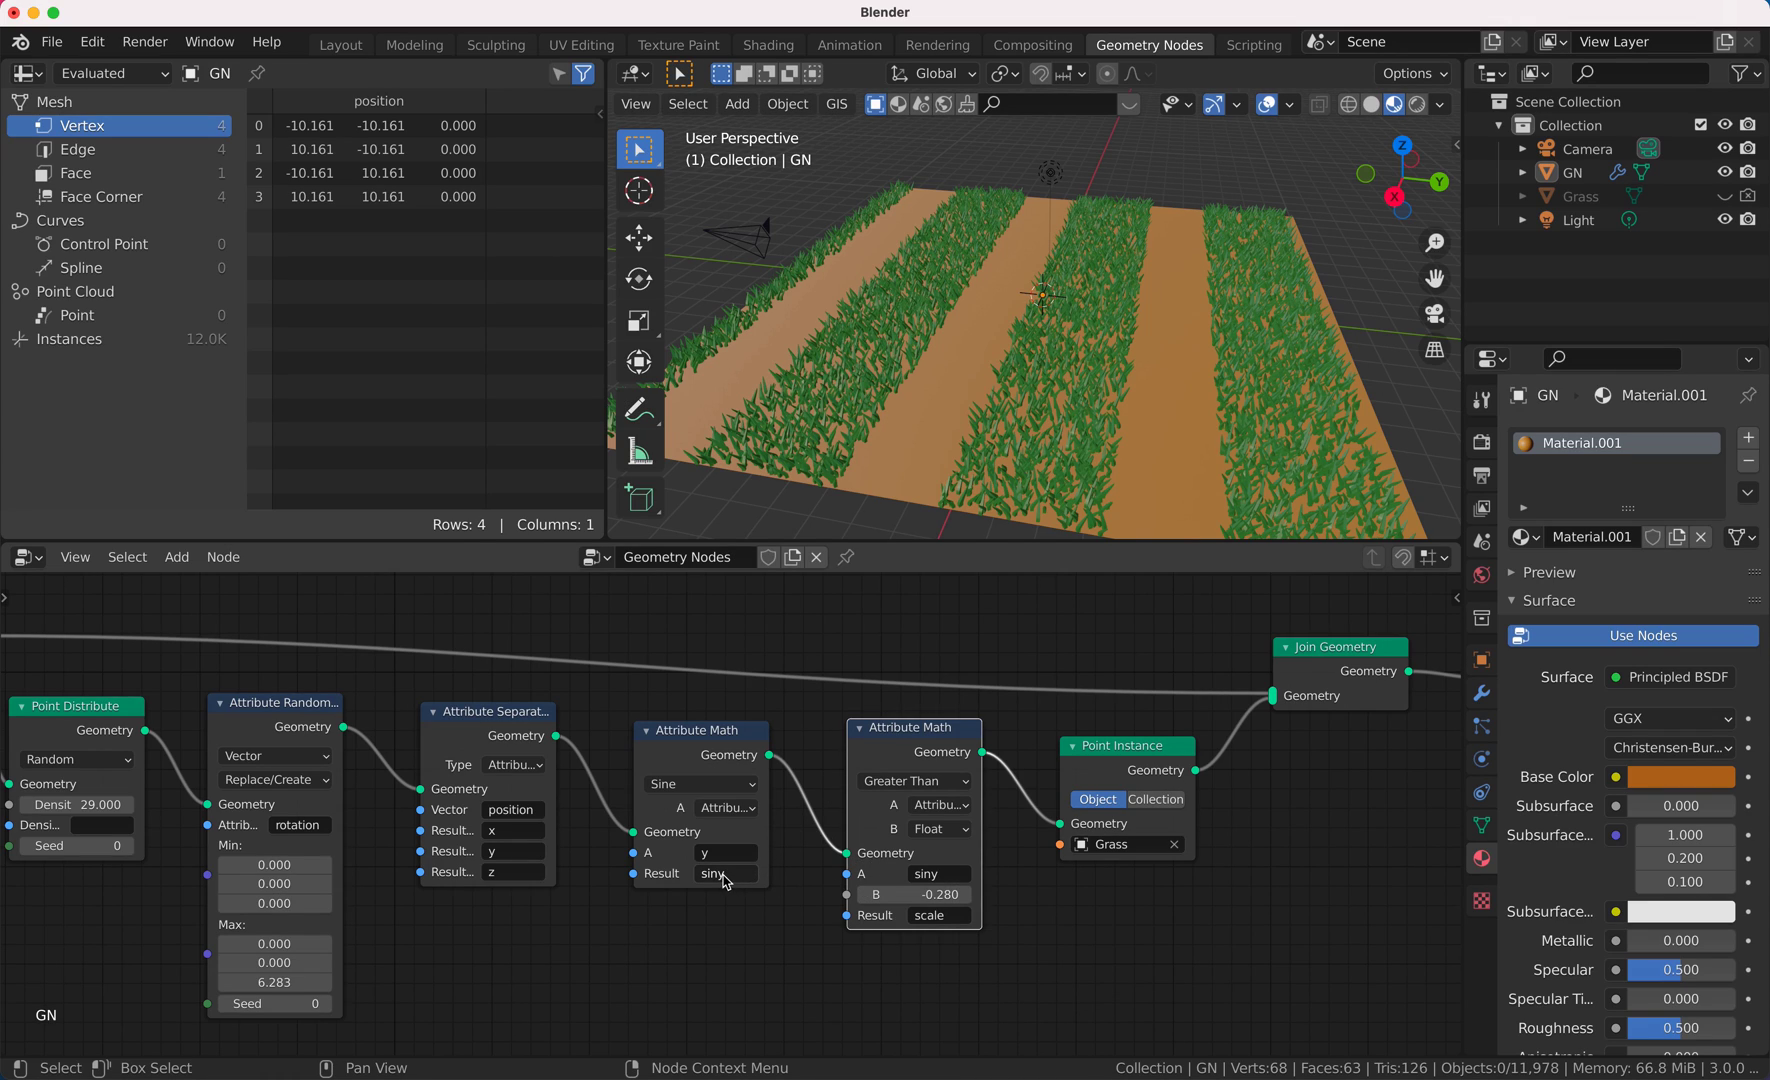
# Step: Duplicate the Sine node onto the link, switch the first copy to Multiply, and output to y
pyautogui.click(705, 745)
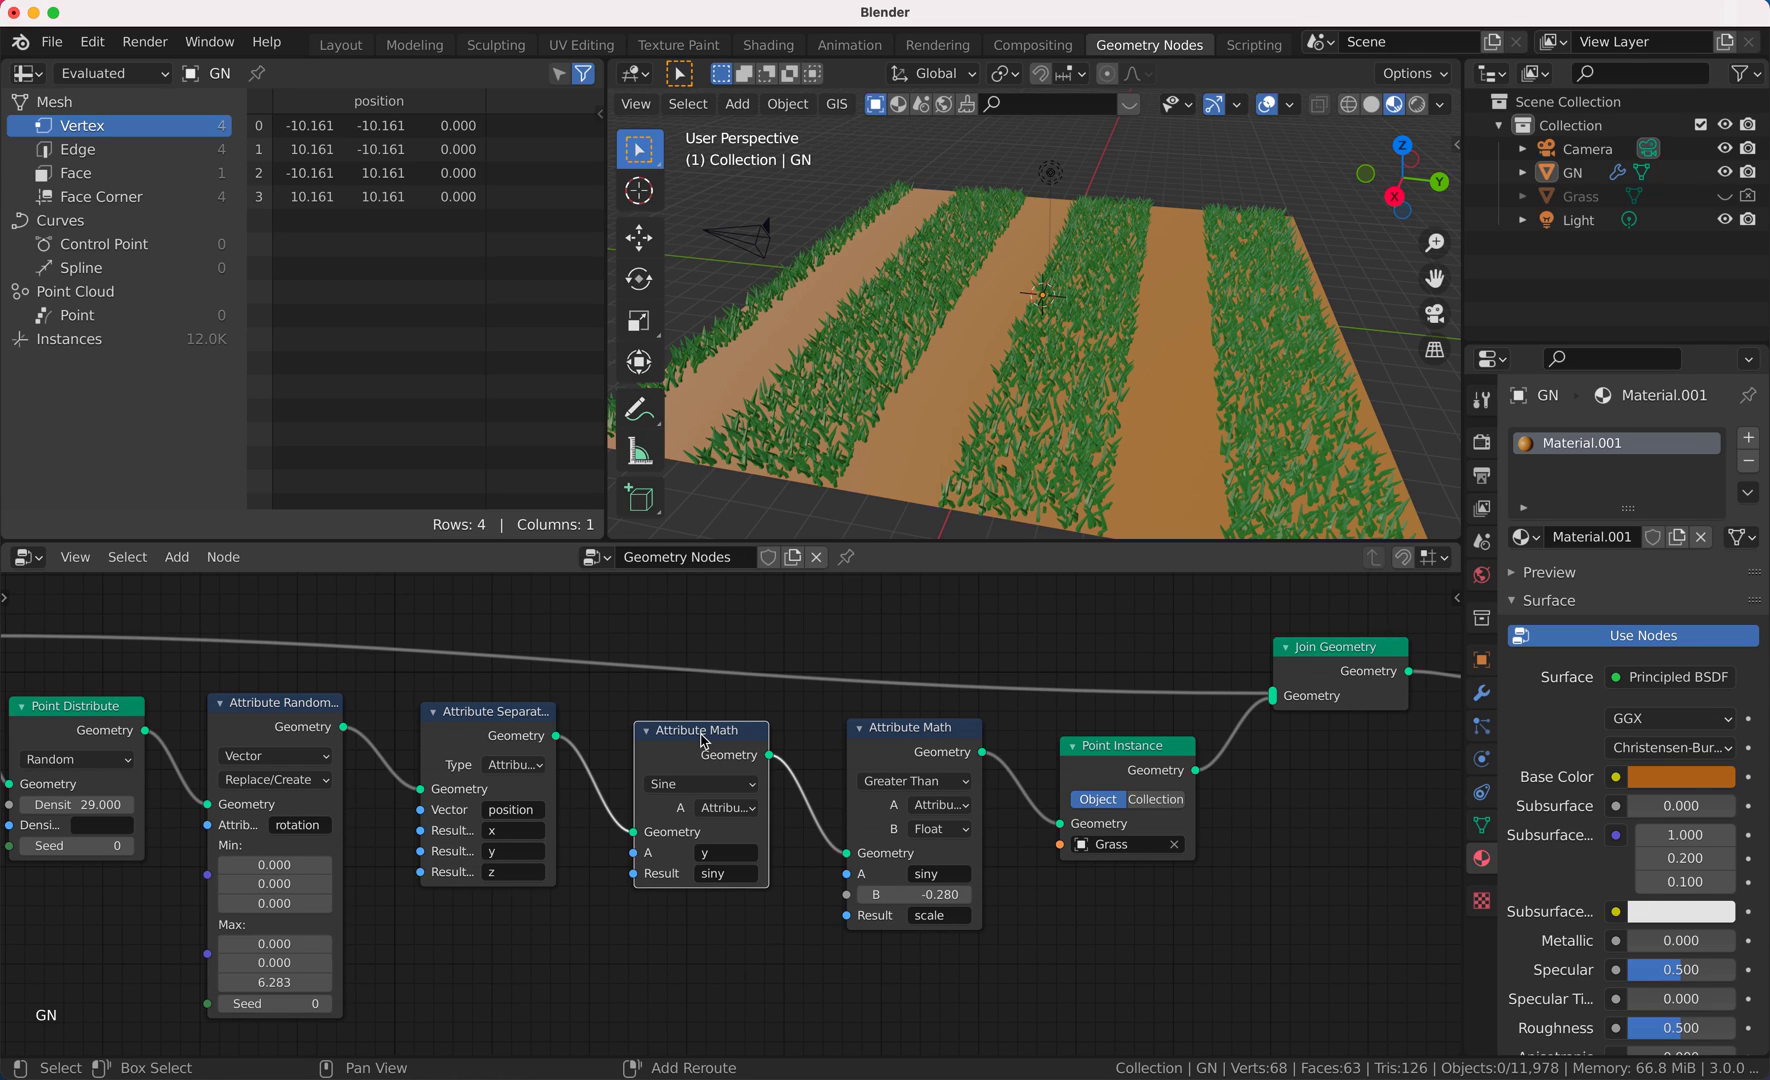
pyautogui.hotkey('shift', 'd')
pyautogui.click(918, 748)
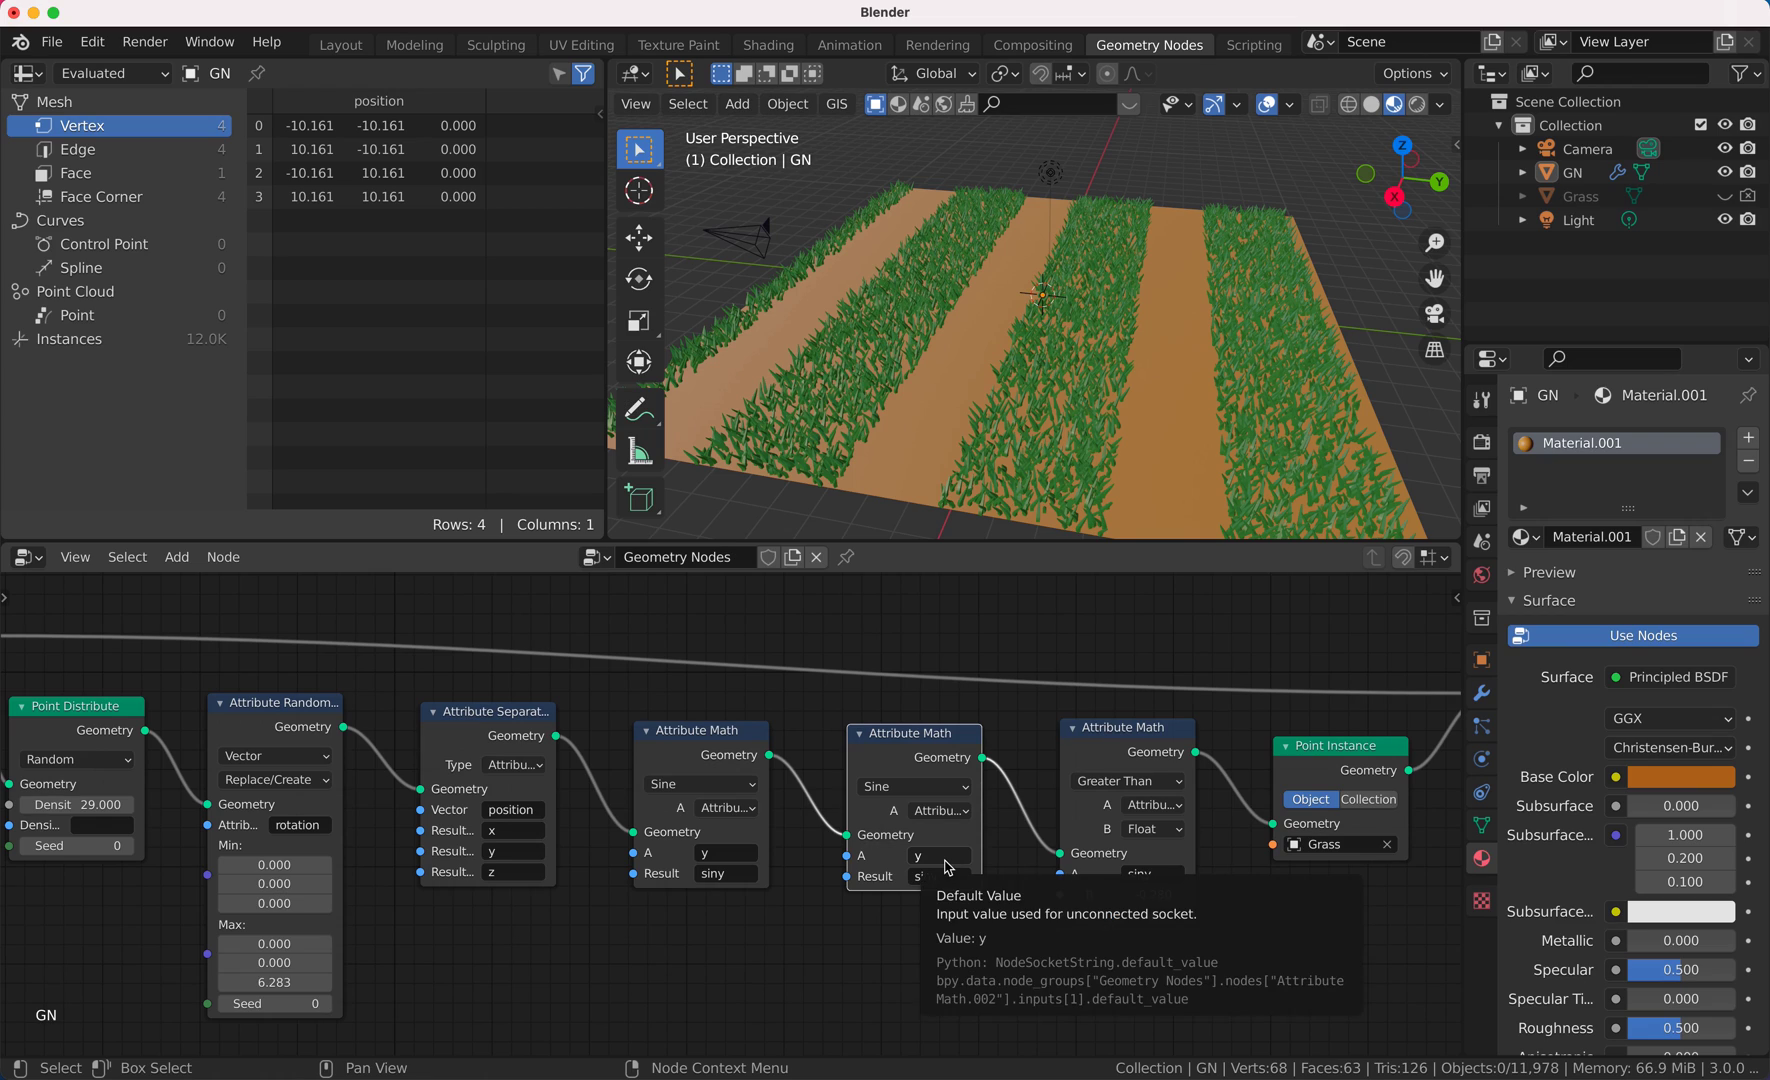
pyautogui.click(712, 852)
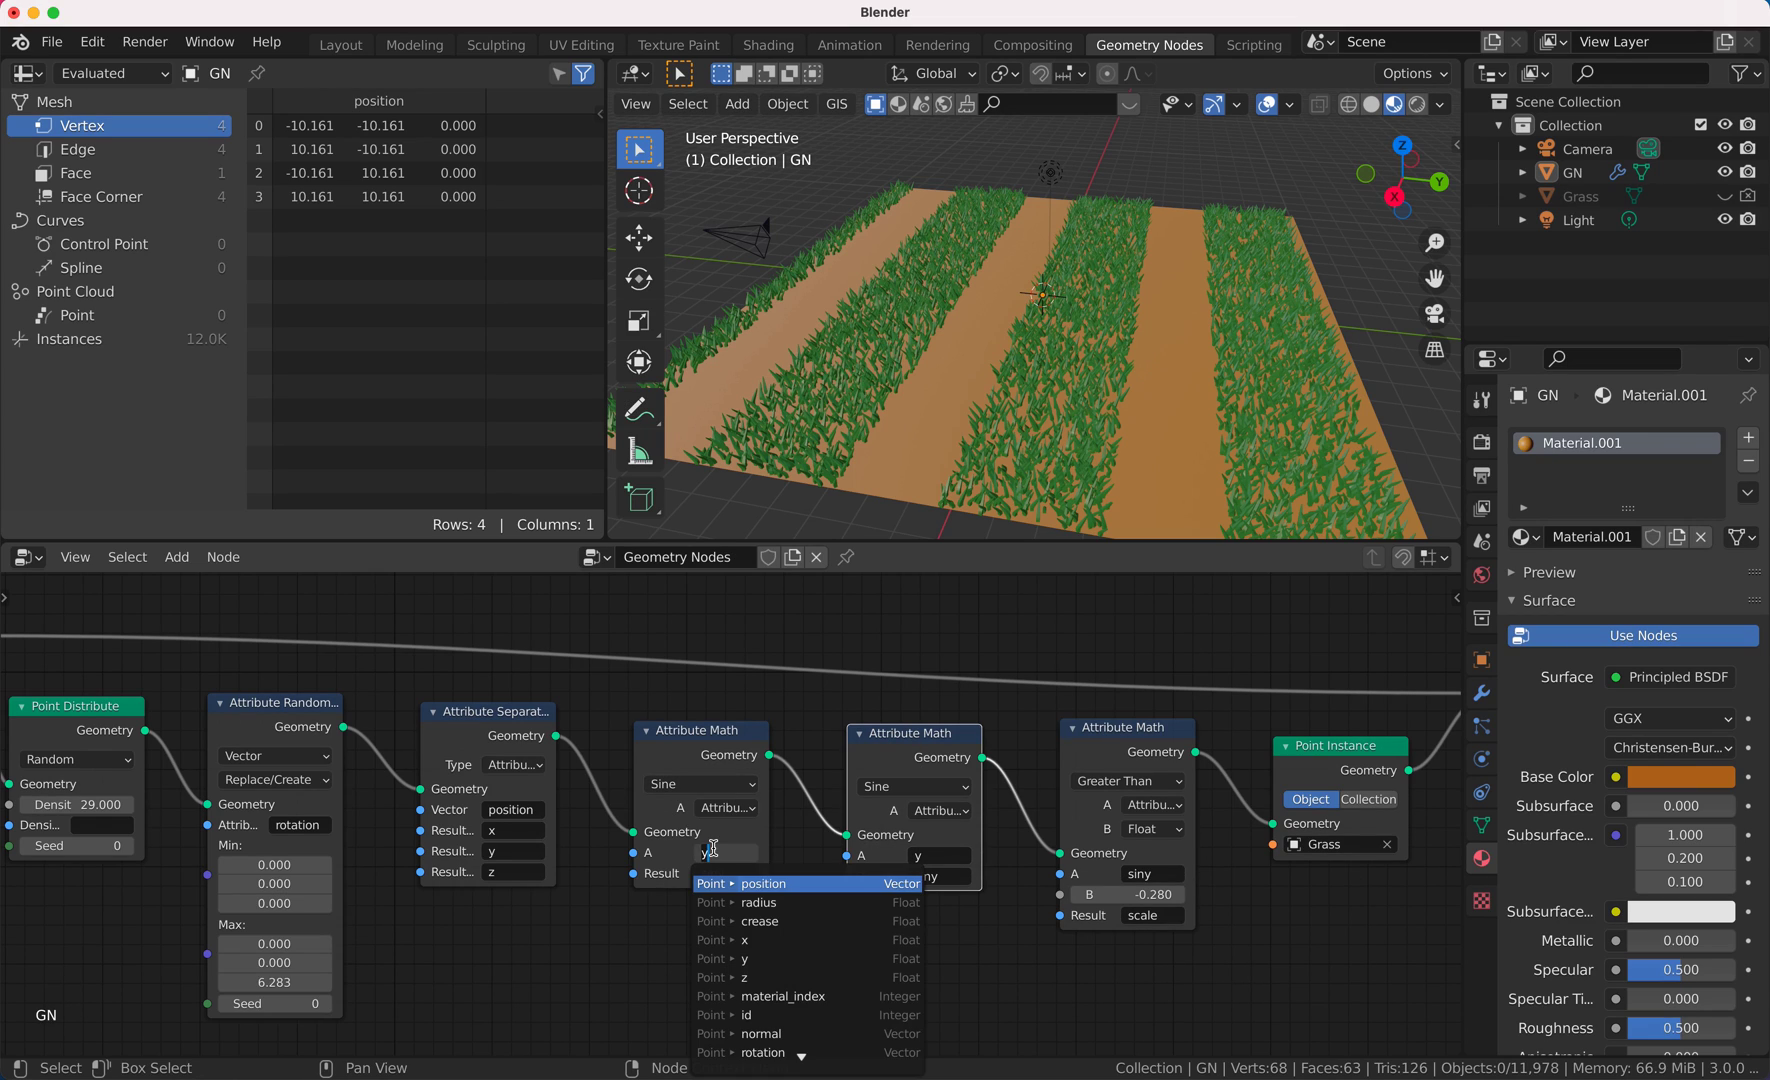
pyautogui.click(700, 786)
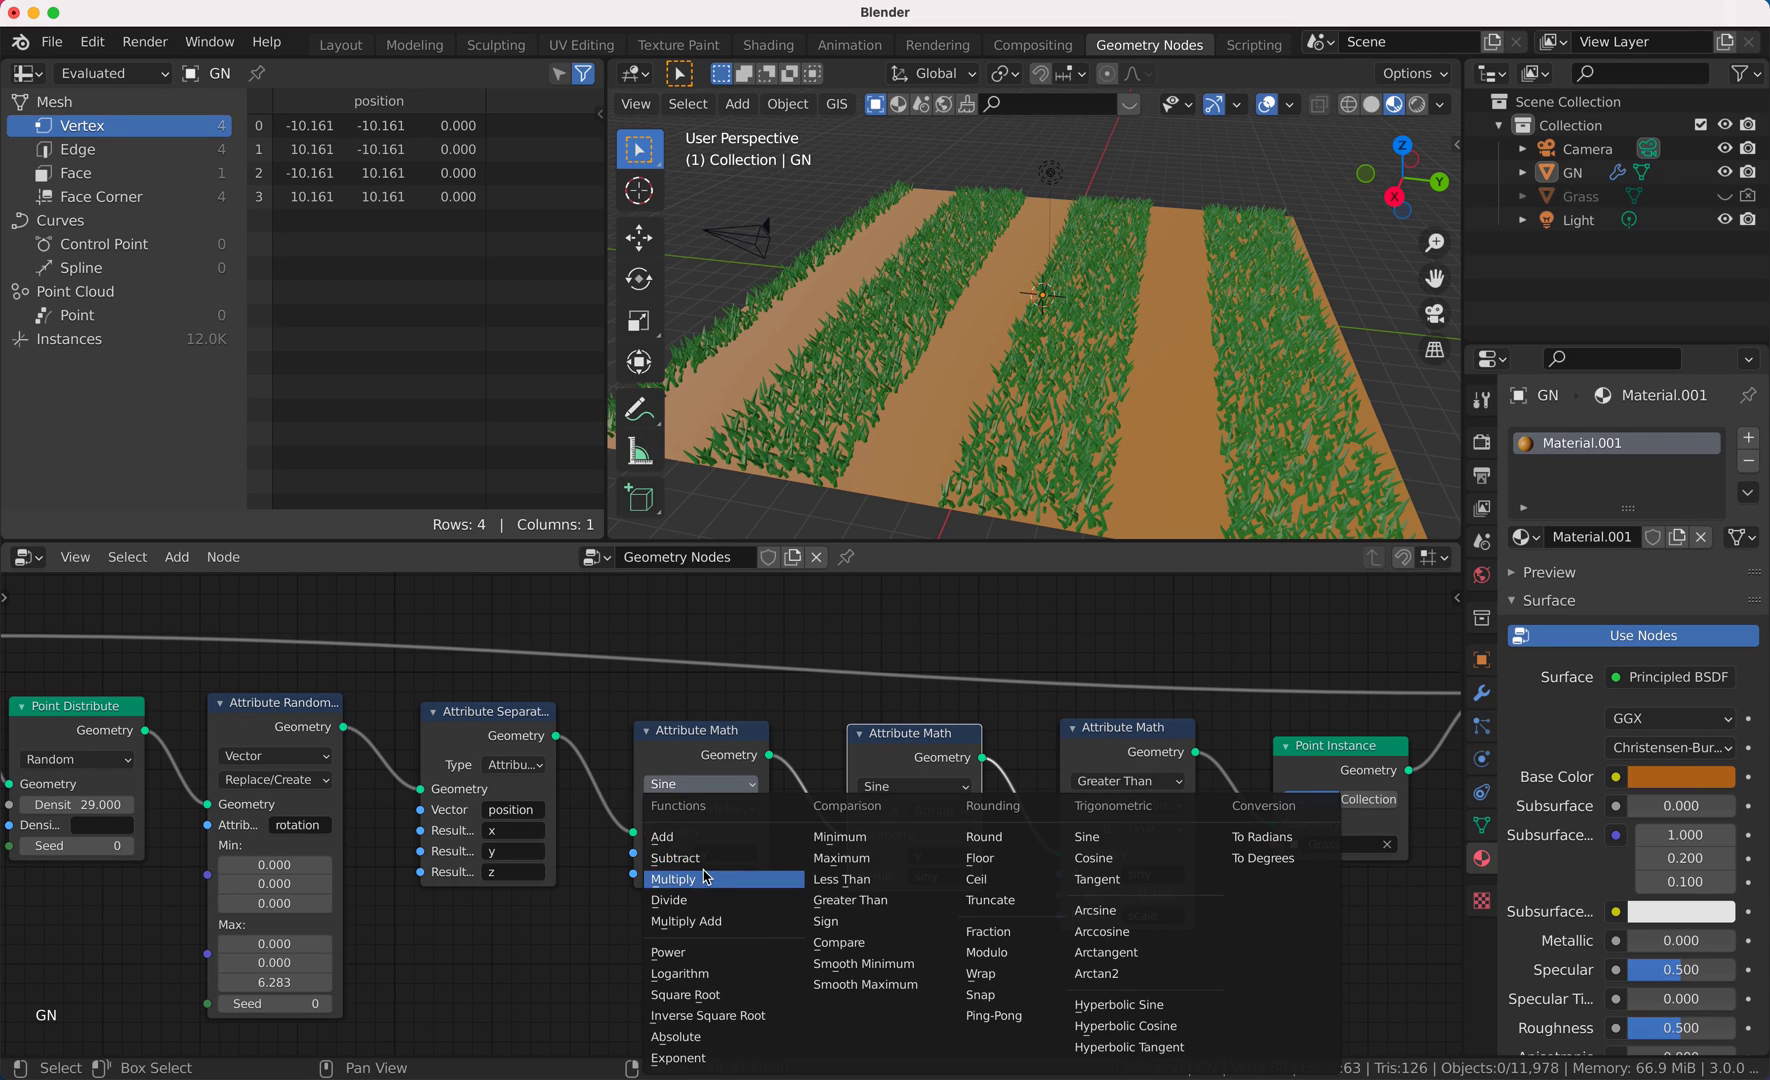
pyautogui.click(707, 877)
pyautogui.click(727, 897)
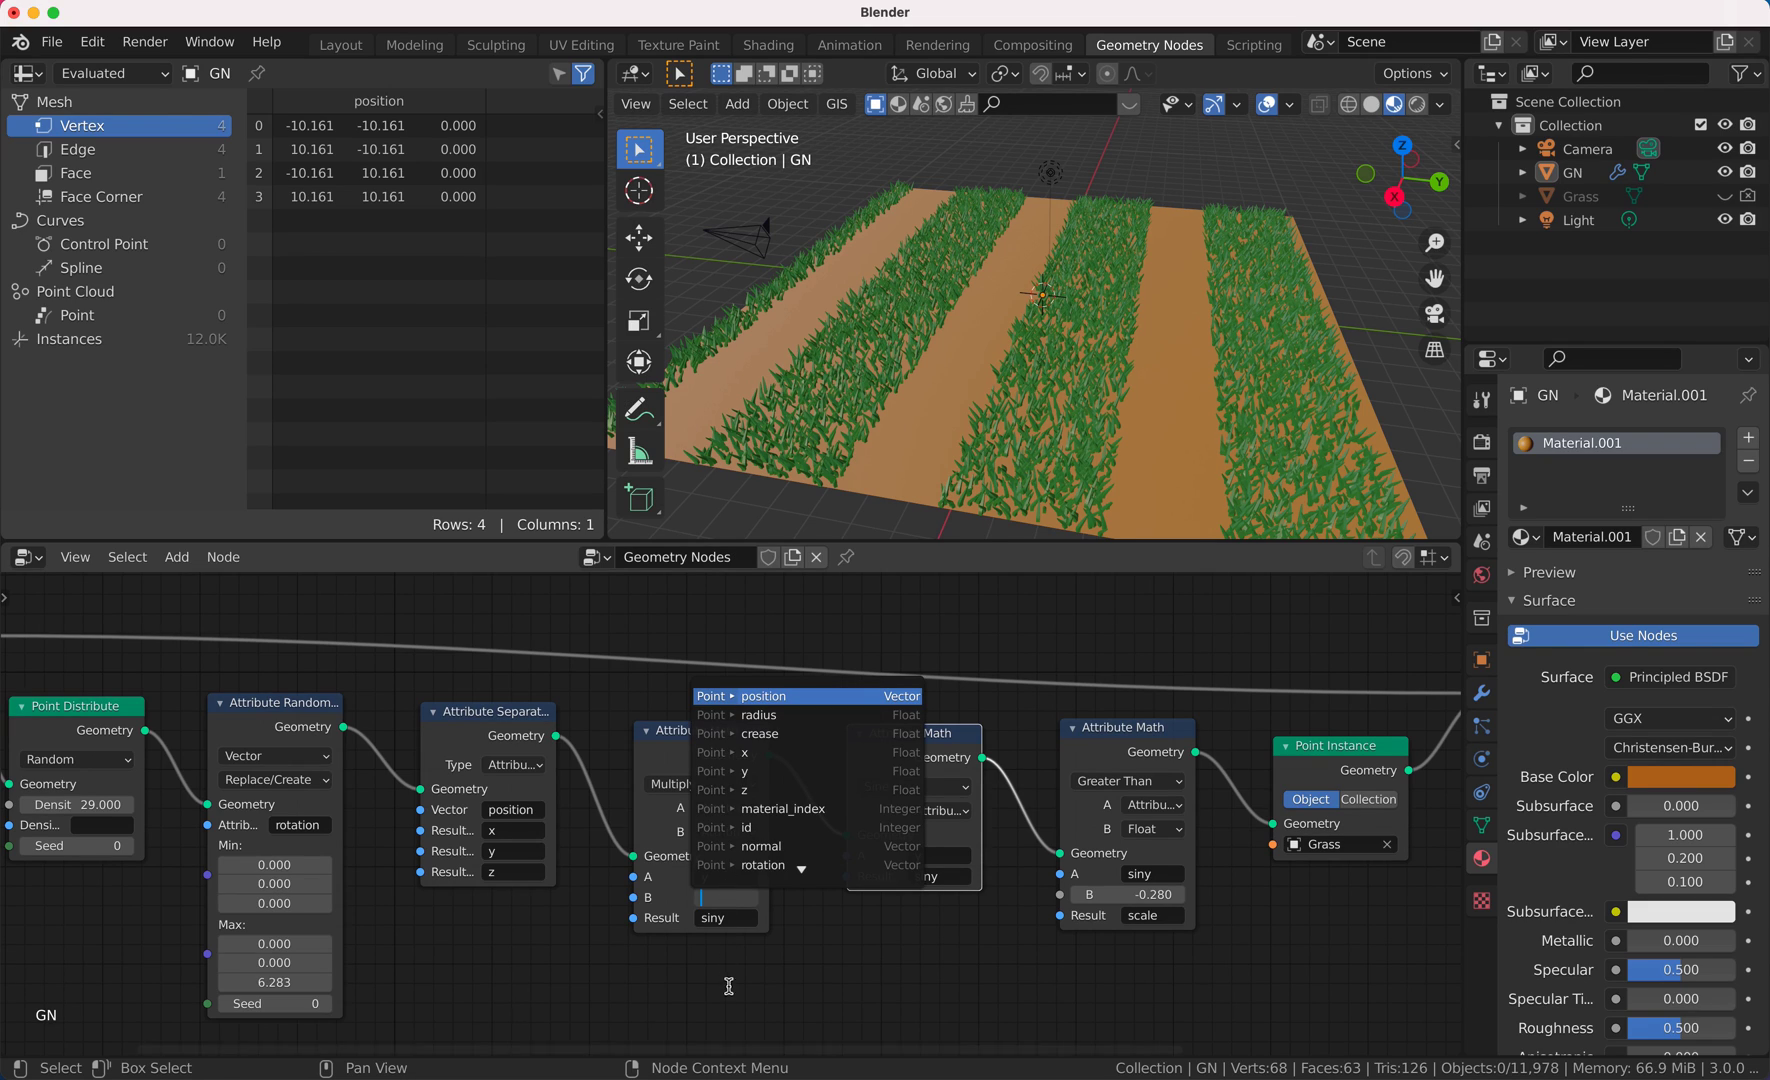
pyautogui.write('siny')
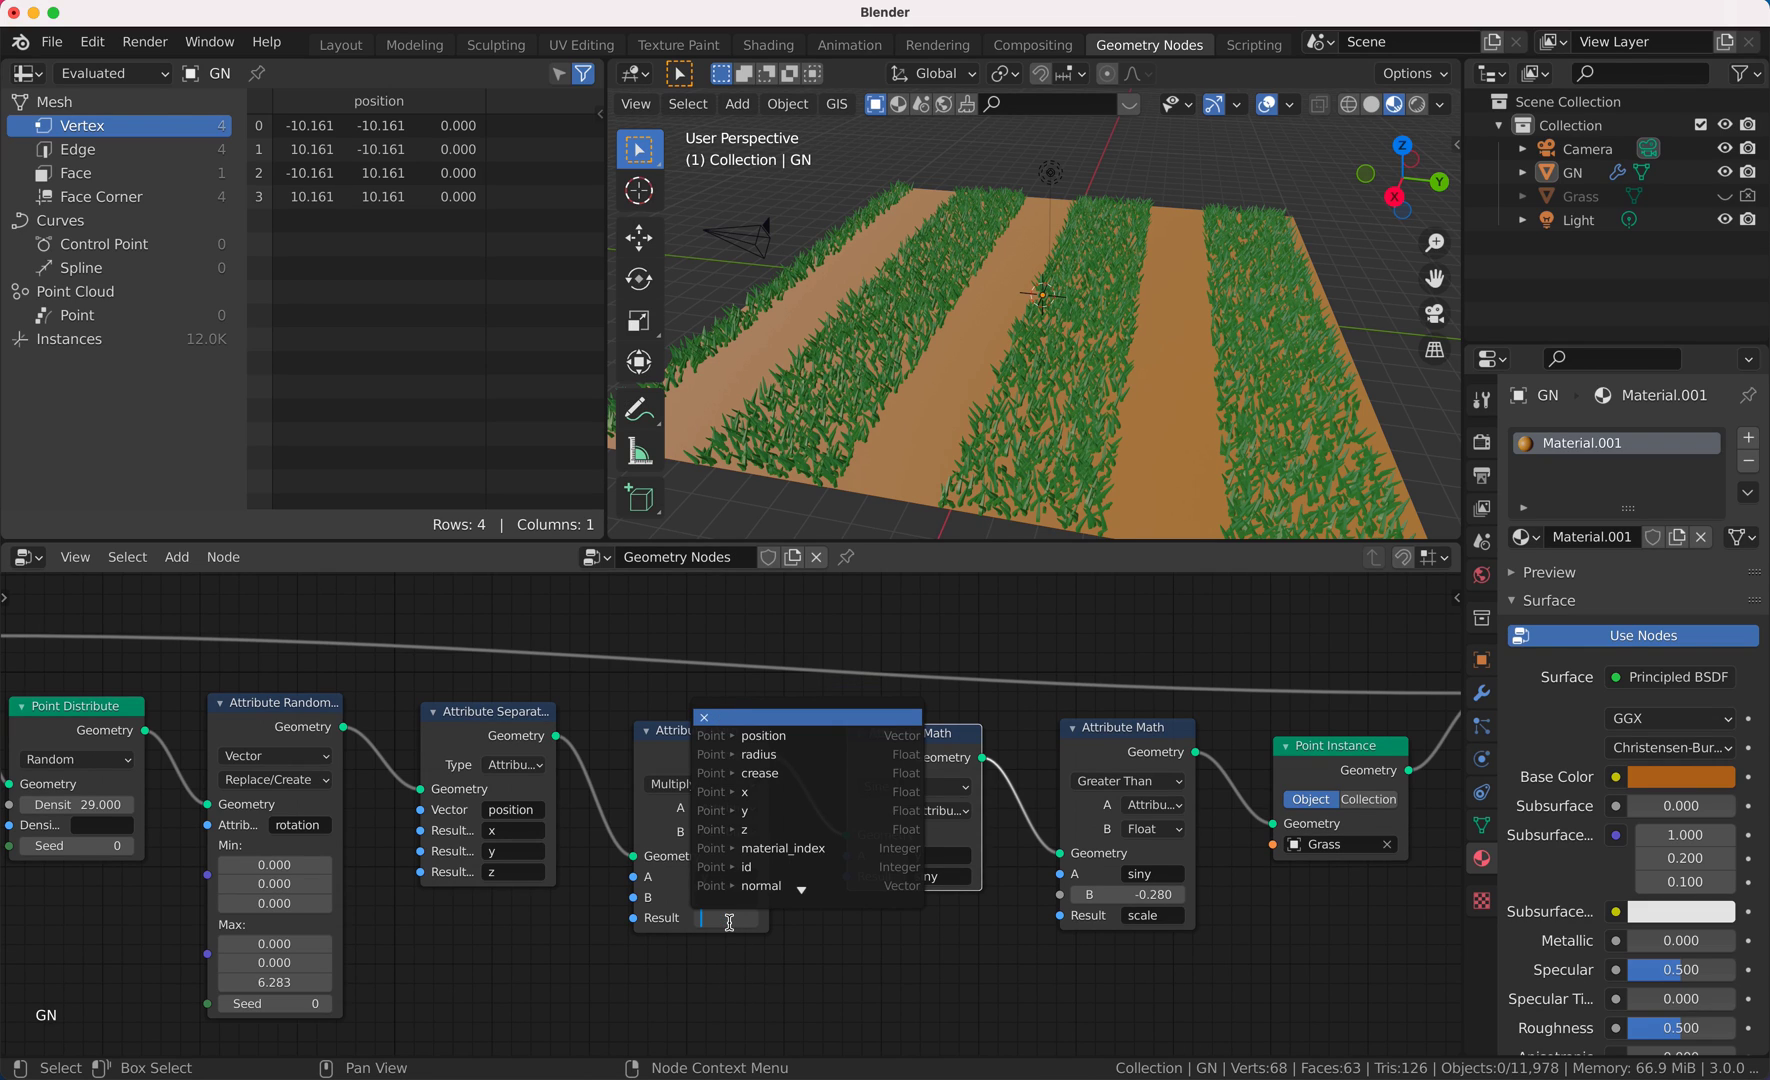
pyautogui.write('y')
pyautogui.press('Return')
# Step: Make the Multiply node's B a Float of 1.980 and lower the threshold to -0.320
pyautogui.click(746, 831)
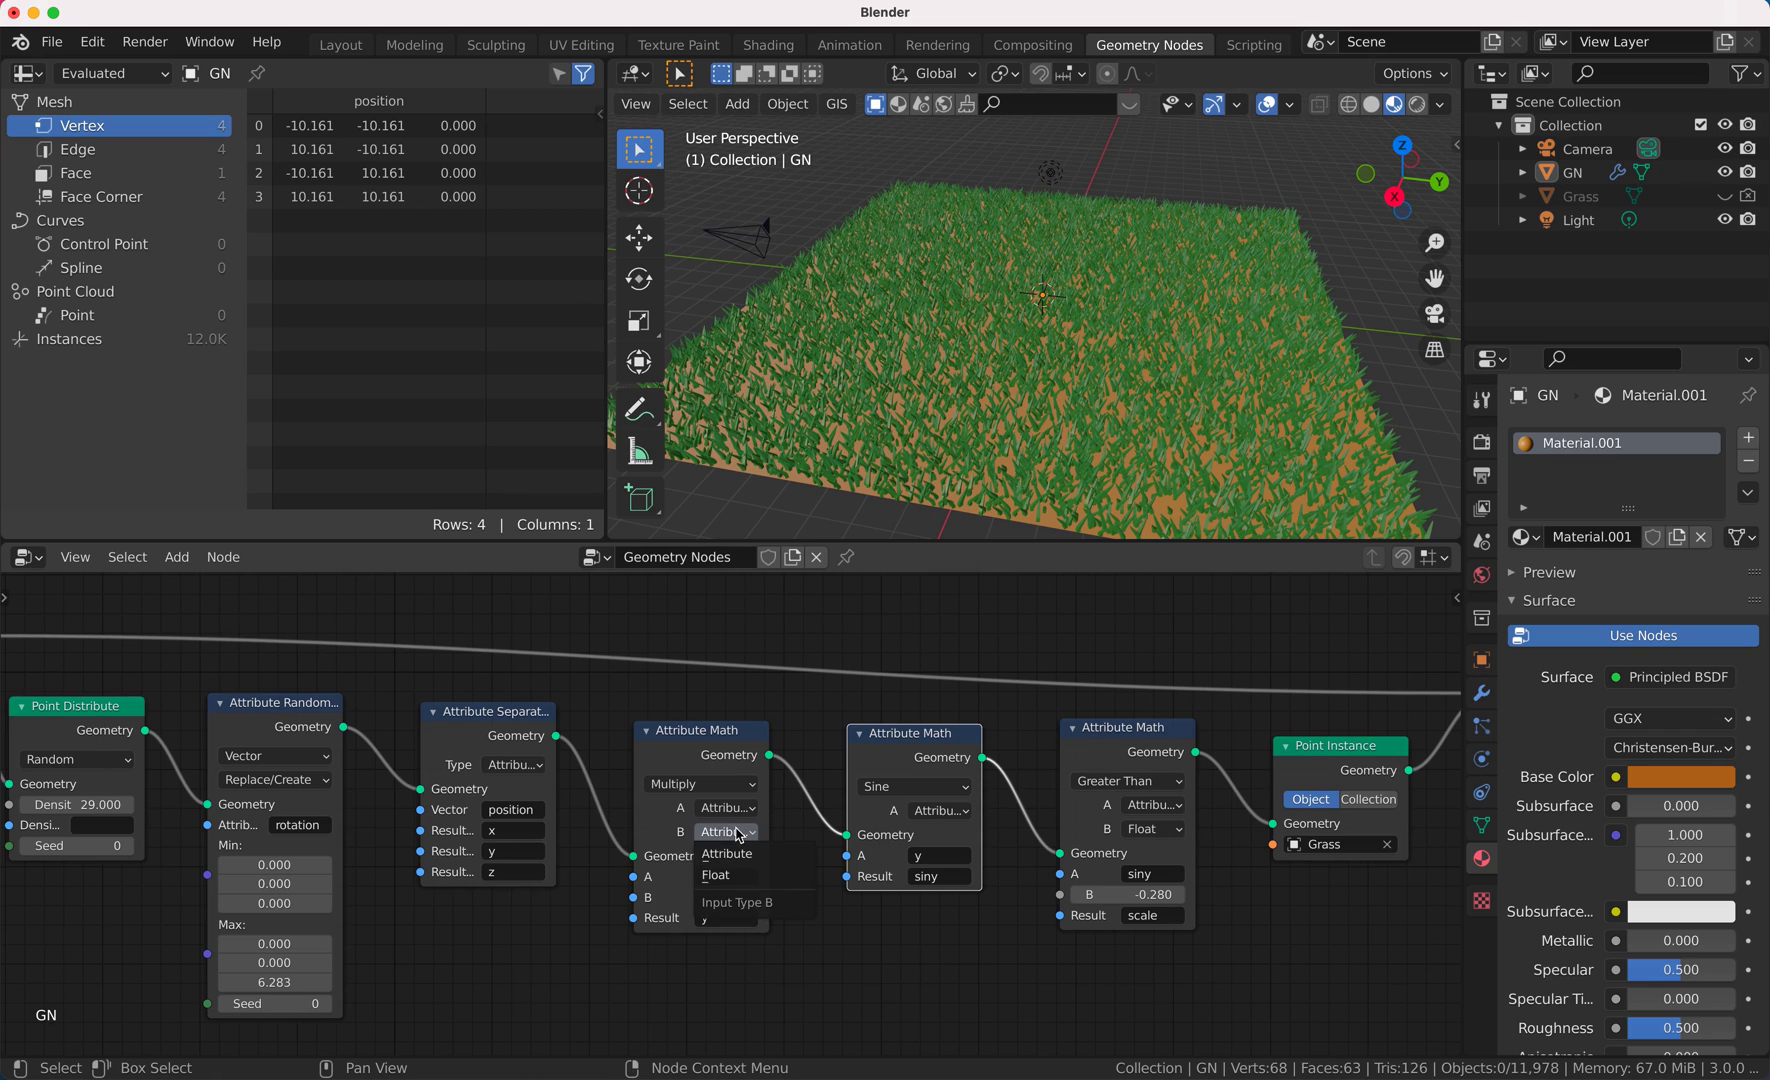
pyautogui.click(750, 875)
pyautogui.moveTo(698, 896); pyautogui.dragTo(807, 896)
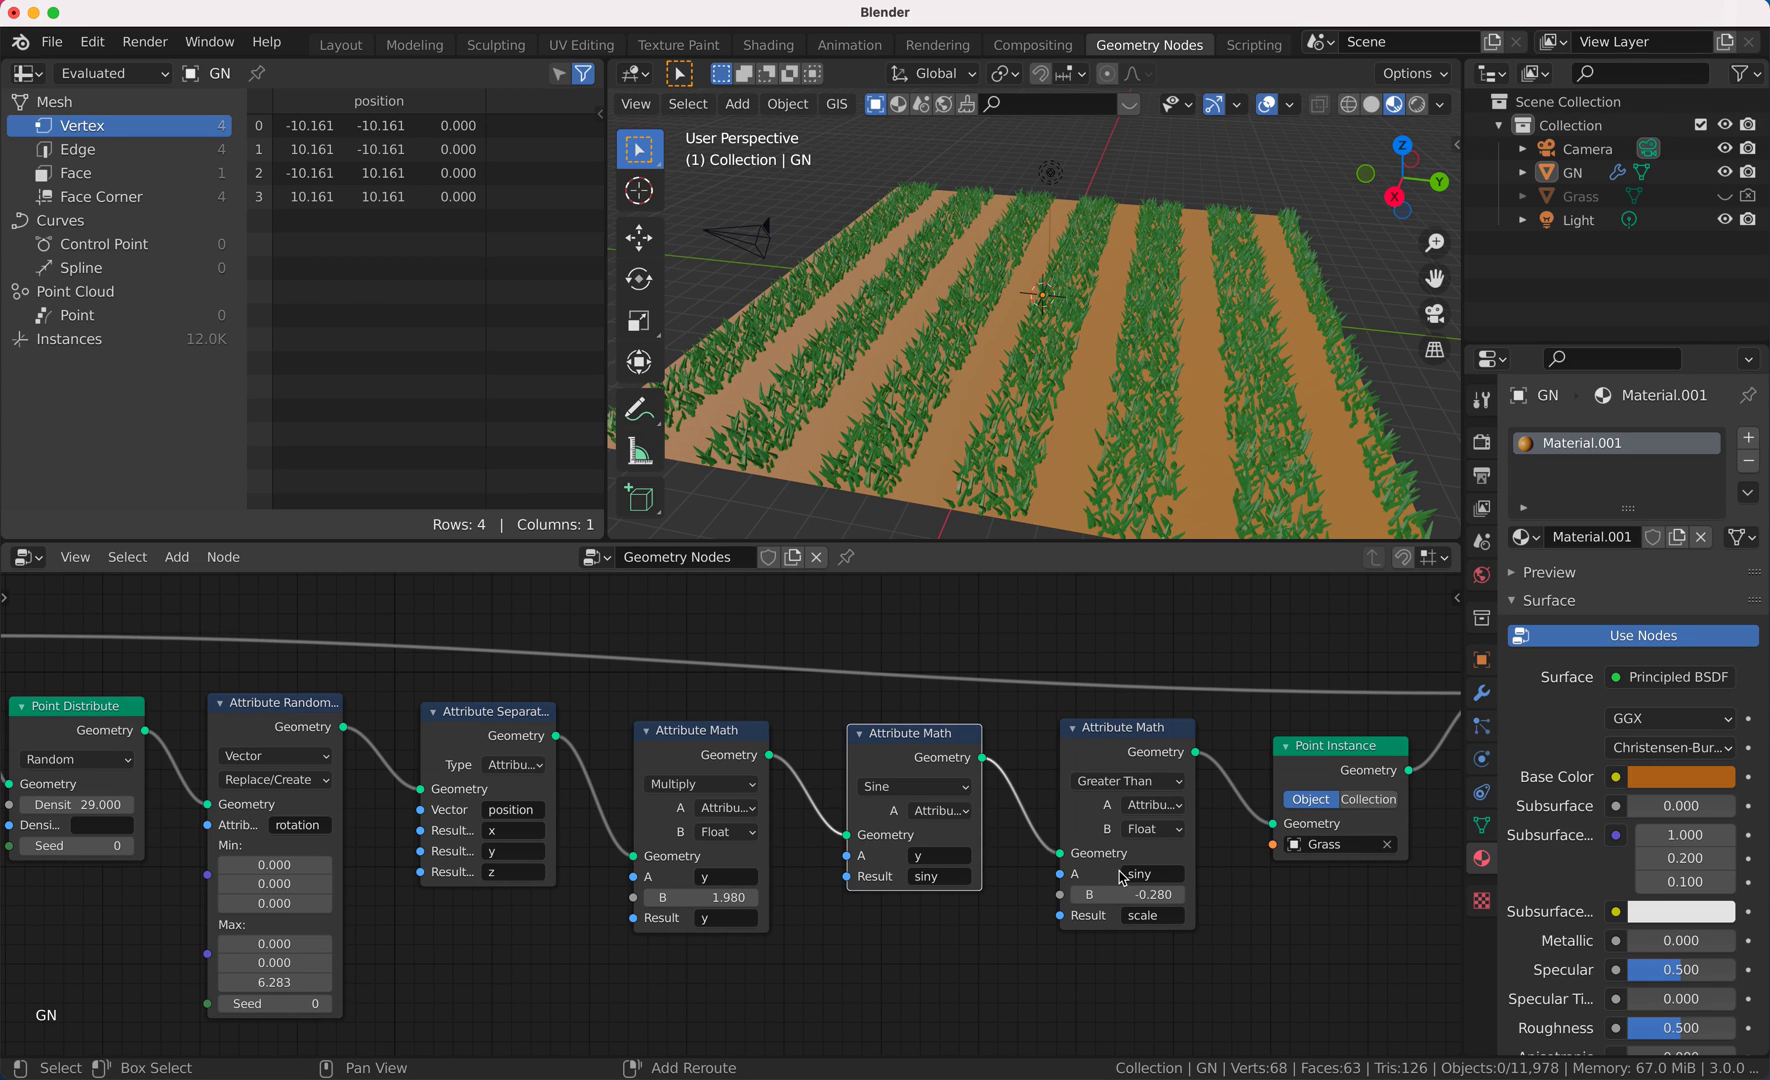
pyautogui.moveTo(1127, 894)
pyautogui.mouseDown()
pyautogui.moveTo(1106, 894)
pyautogui.moveTo(1145, 894)
pyautogui.mouseUp()
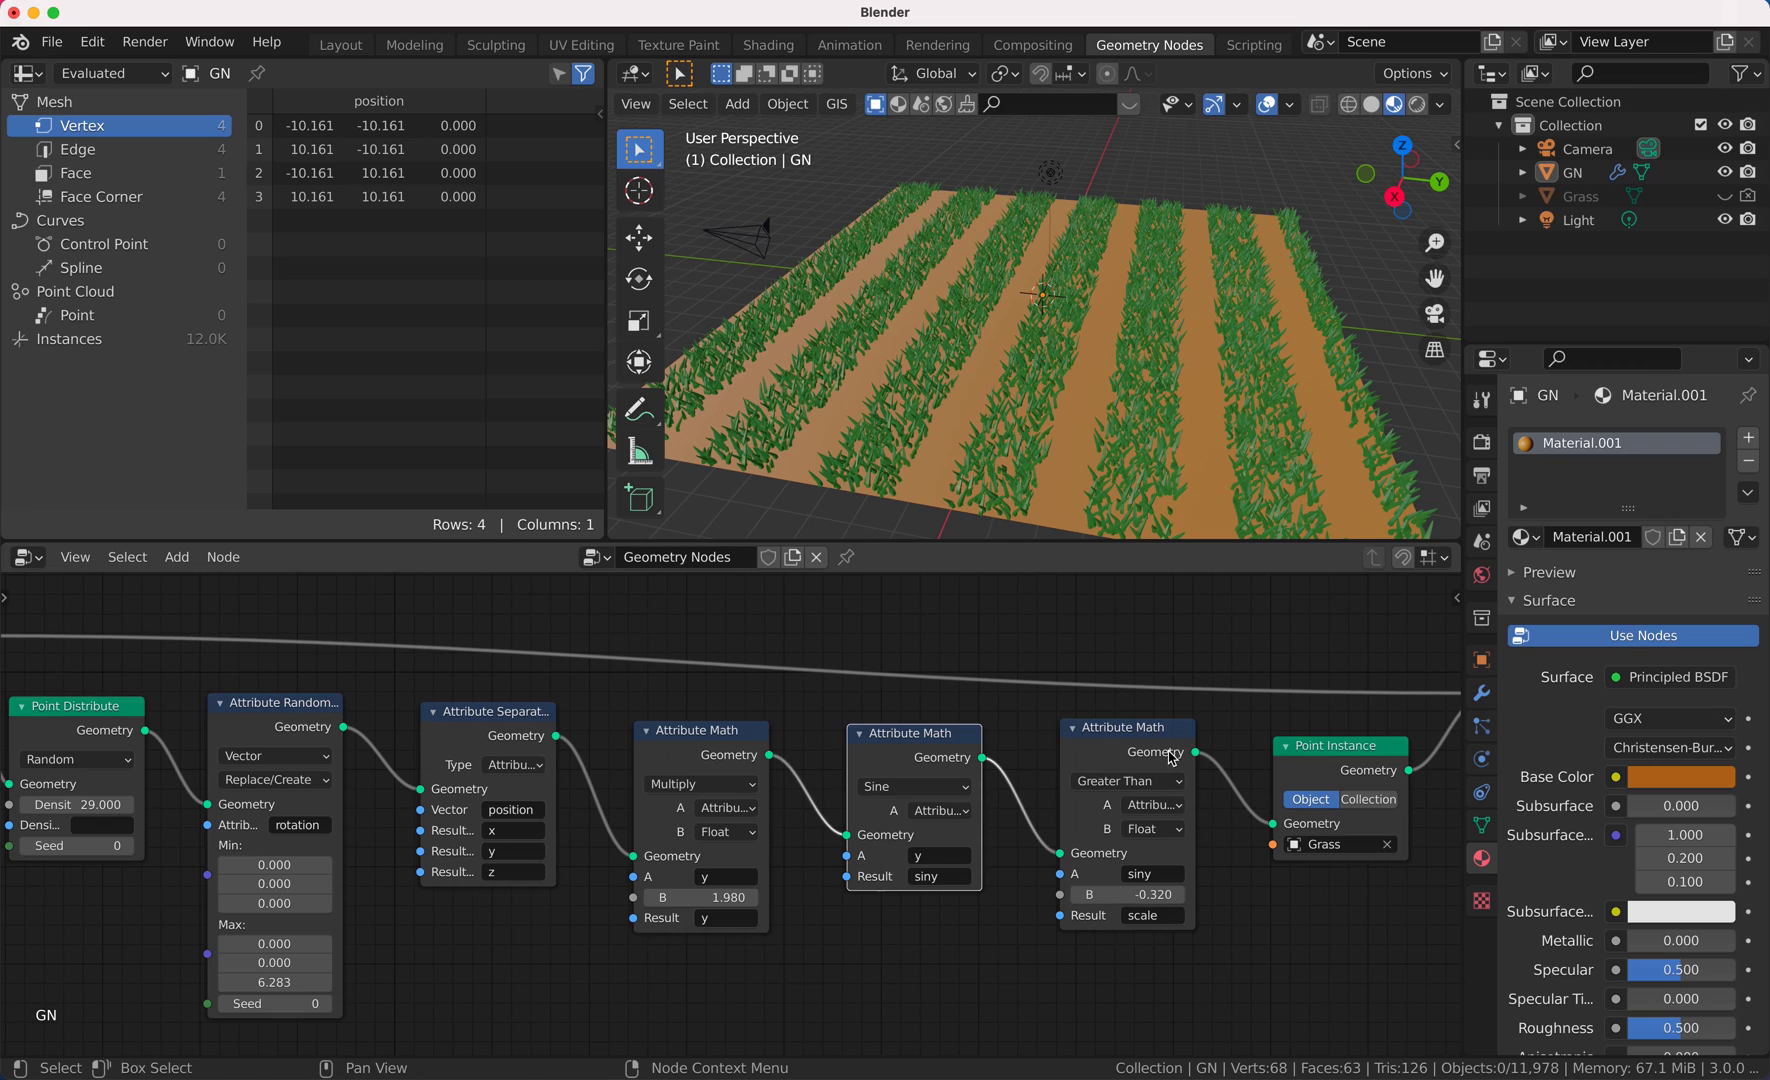
pyautogui.scroll(-1, 1114, 616)
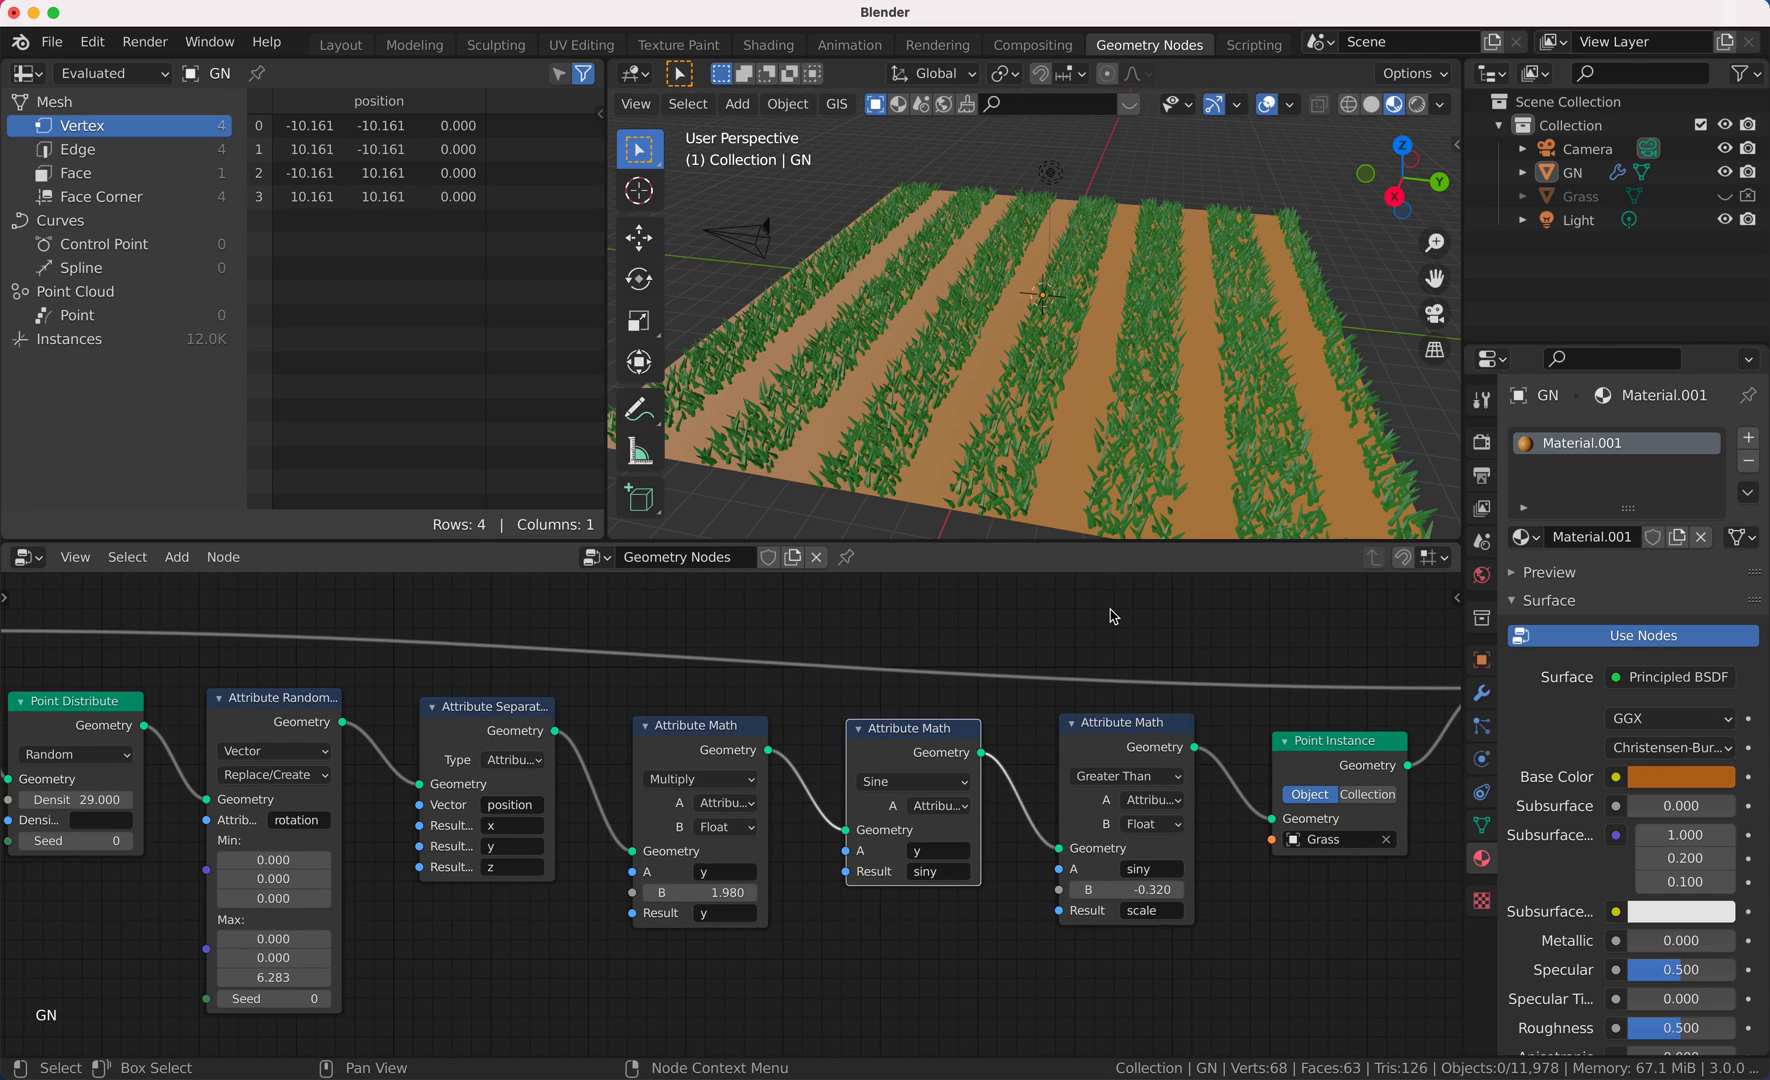